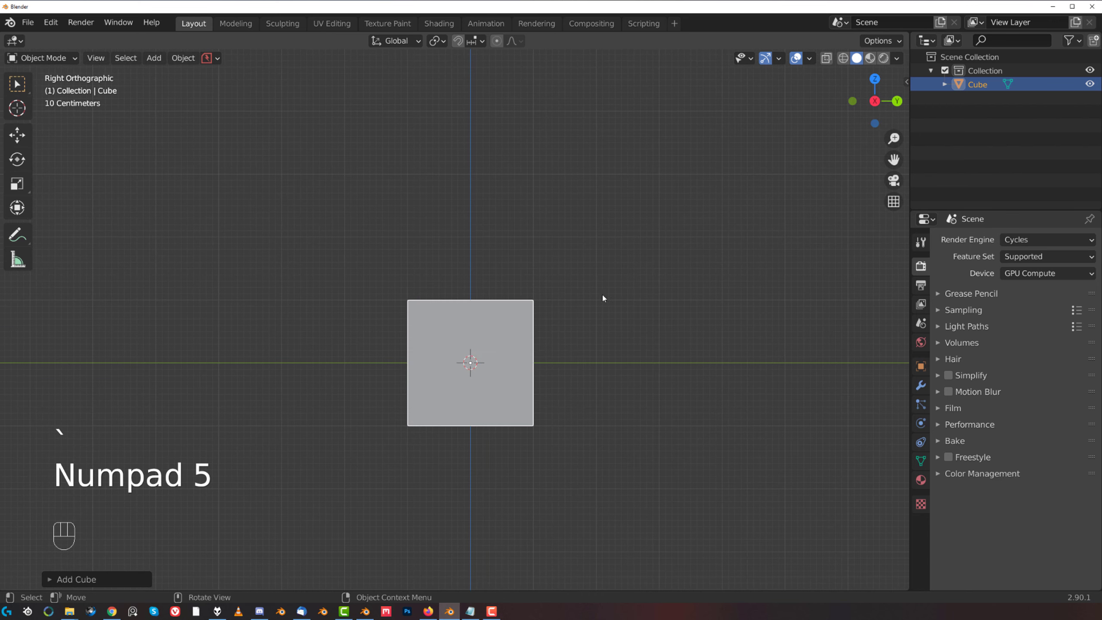
key(n)
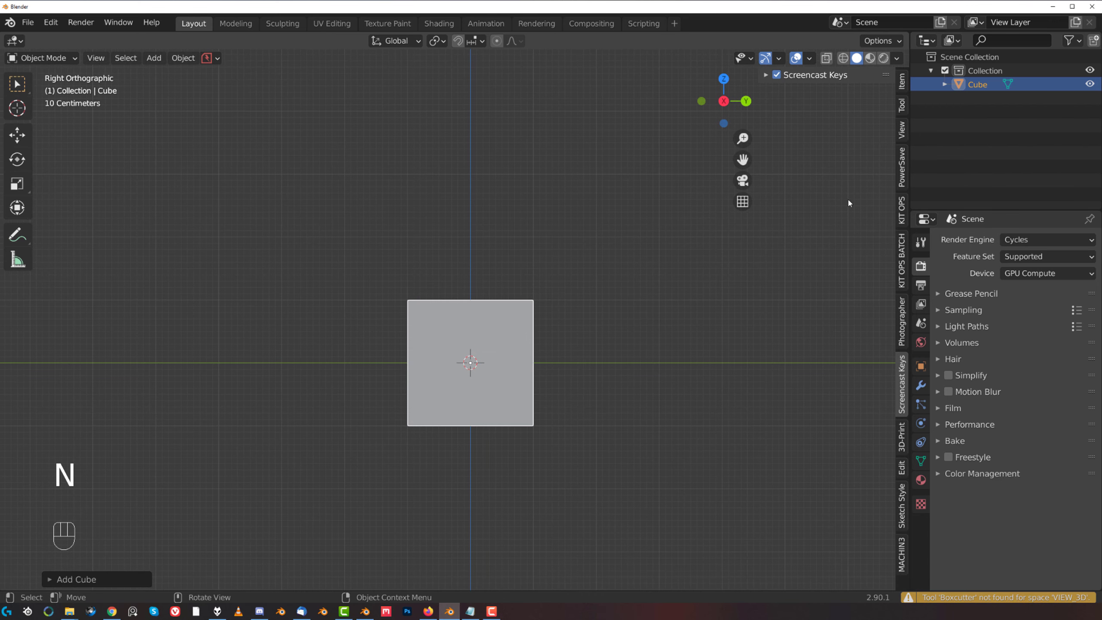
key(n)
middle_drag(609, 274, 610, 304)
key(grave)
click(646, 307)
scroll(559, 282, up, 2)
scroll(608, 304, up, 2)
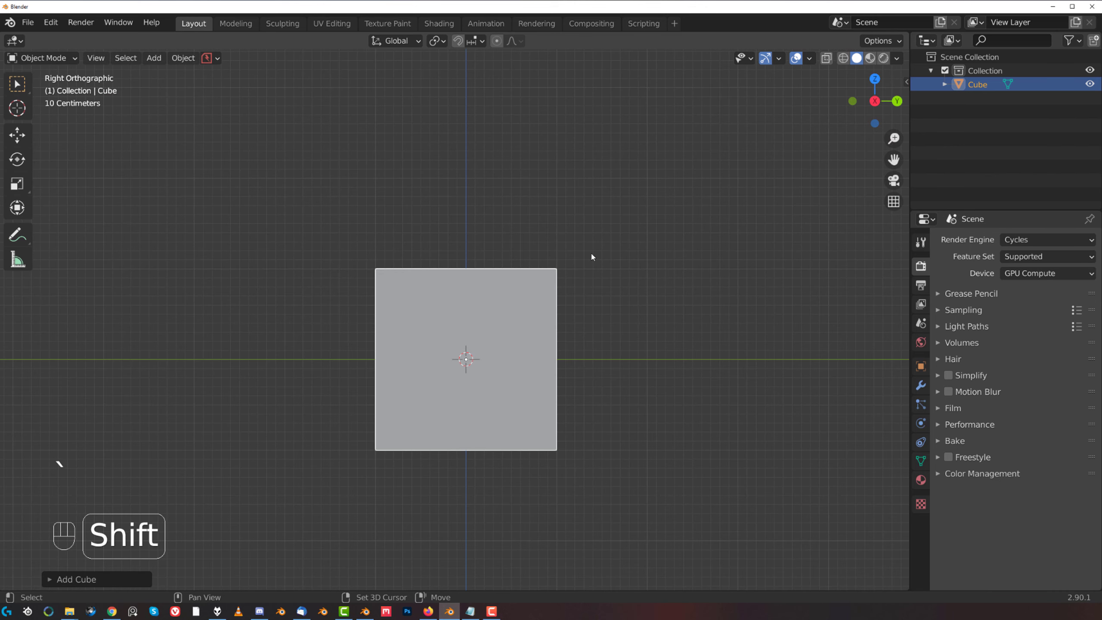
- Scale the cube along the global Z axis to 3 times its height
scroll(604, 287, down, 5)
key(s)
key(z)
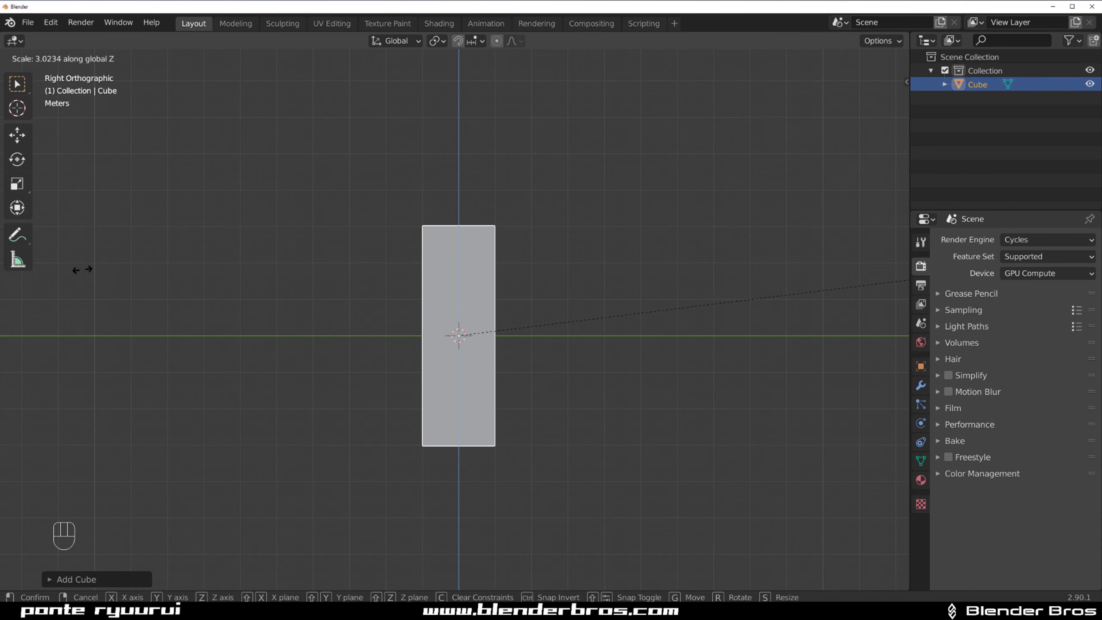
key(ctrl)
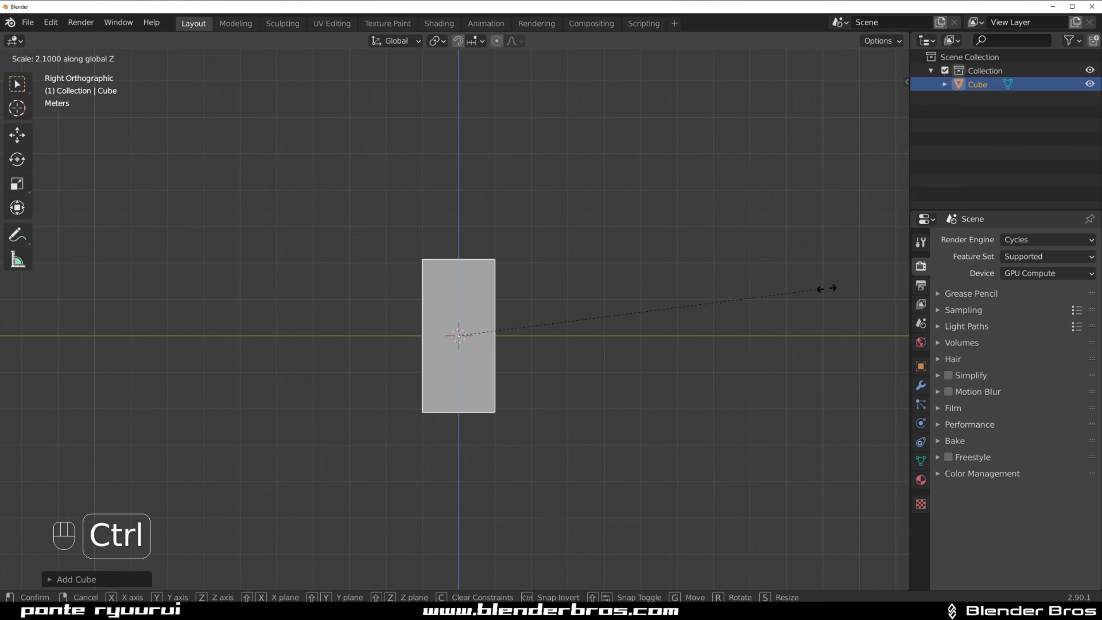
click(77, 272)
scroll(345, 224, up, 4)
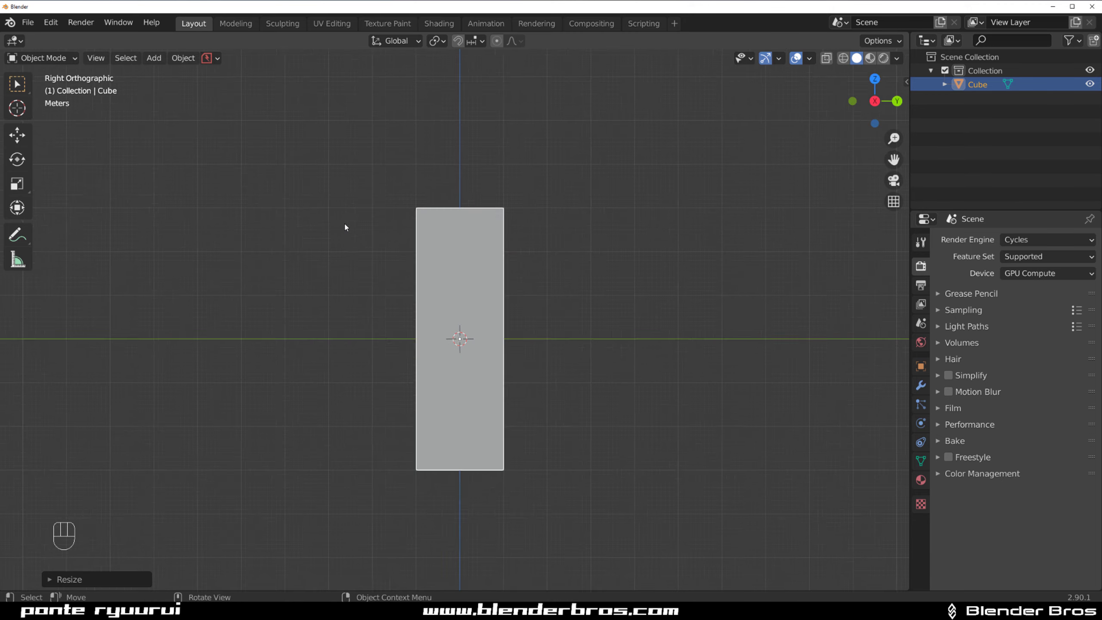
- Add a centred horizontal loop cut around the stretched cube and bevel it with a width of about 0.4 m
scroll(431, 242, down, 3)
scroll(477, 262, up, 2)
shift+middle_drag(474, 255, 485, 257)
scroll(493, 258, down, 2)
key(Tab)
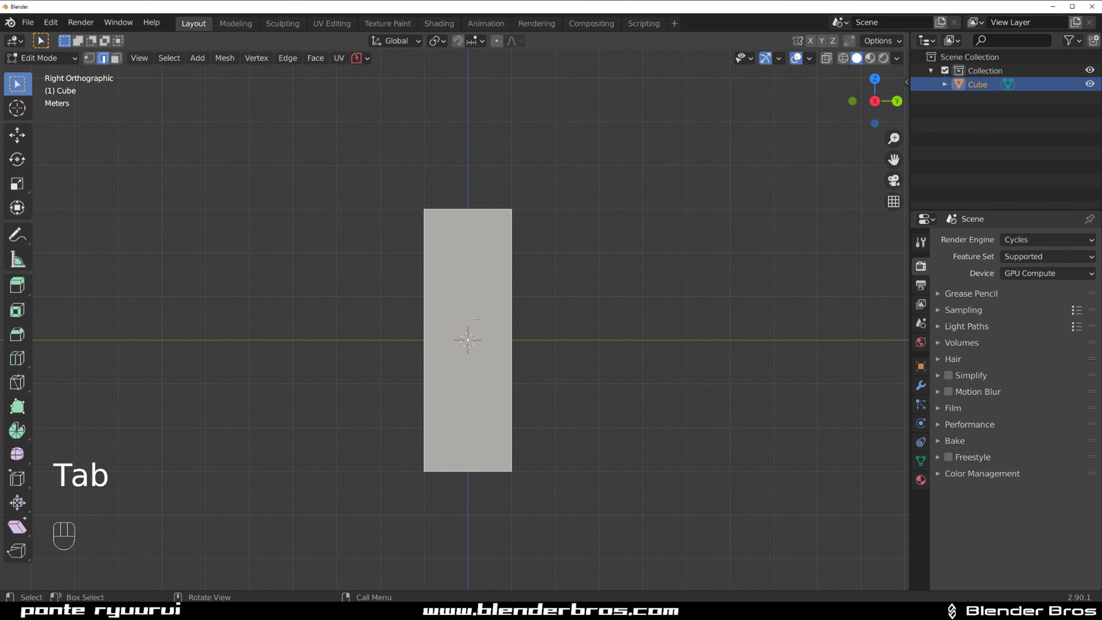
key(Tab)
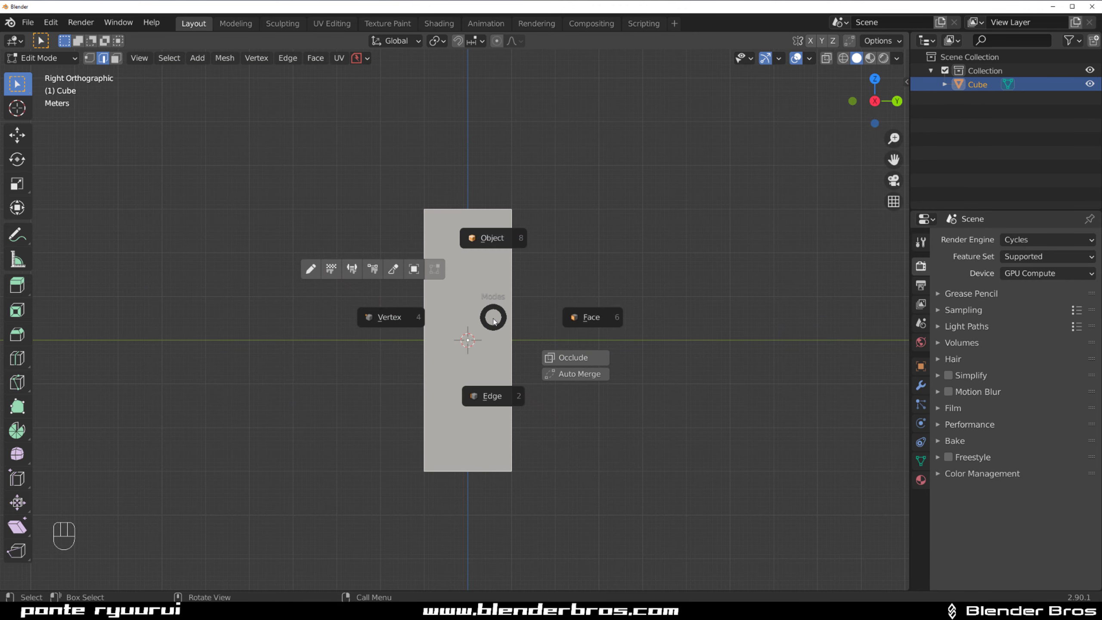
click(502, 324)
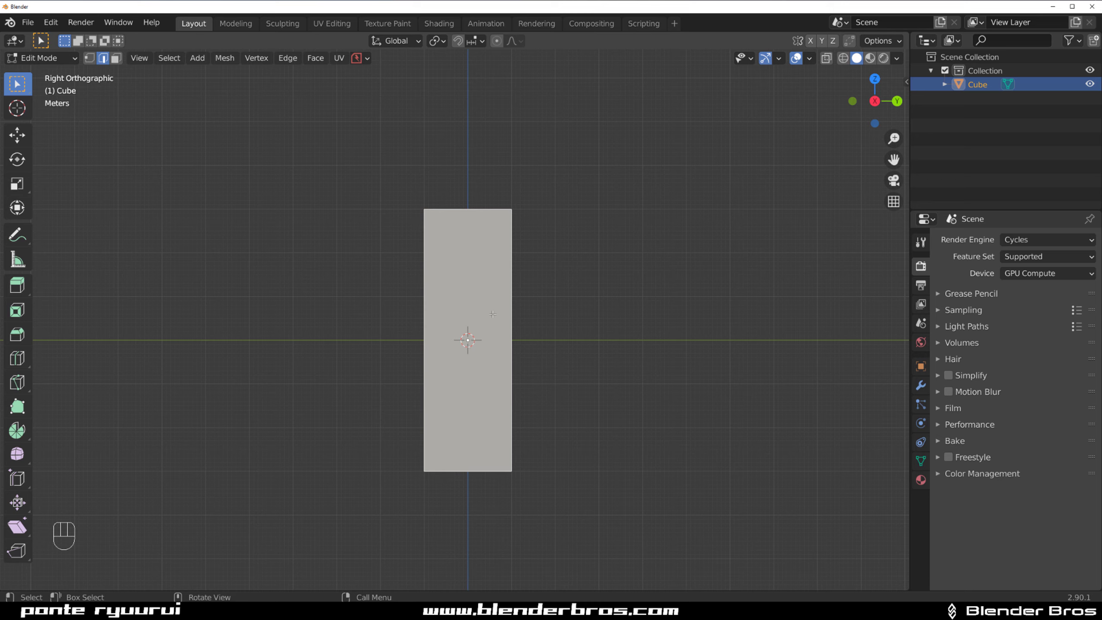
key(ctrl+r)
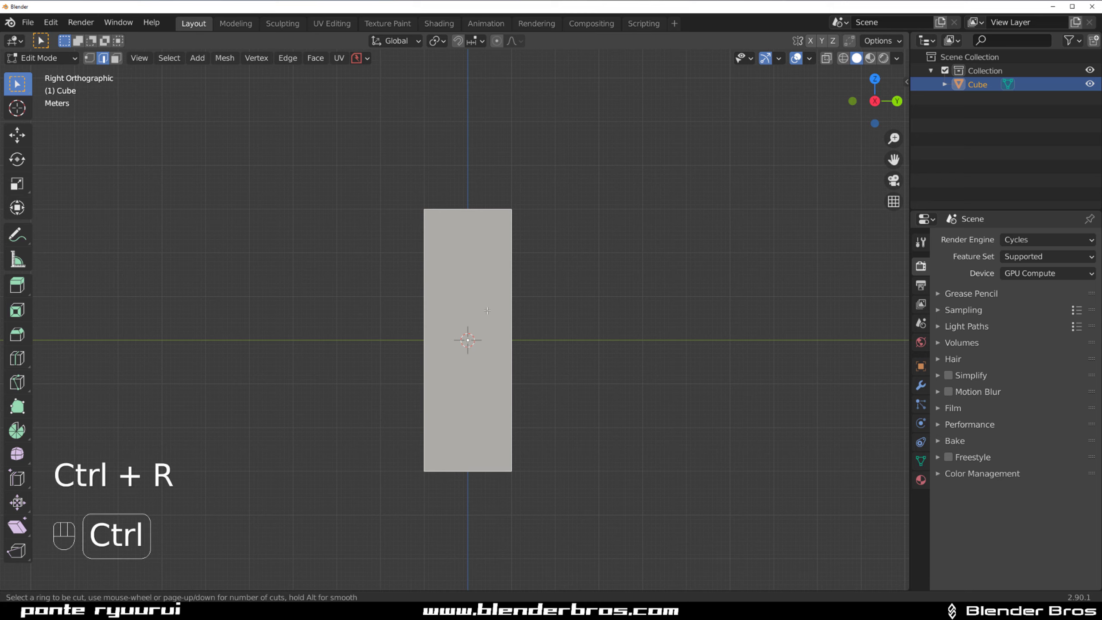
click(432, 313)
right_click(431, 314)
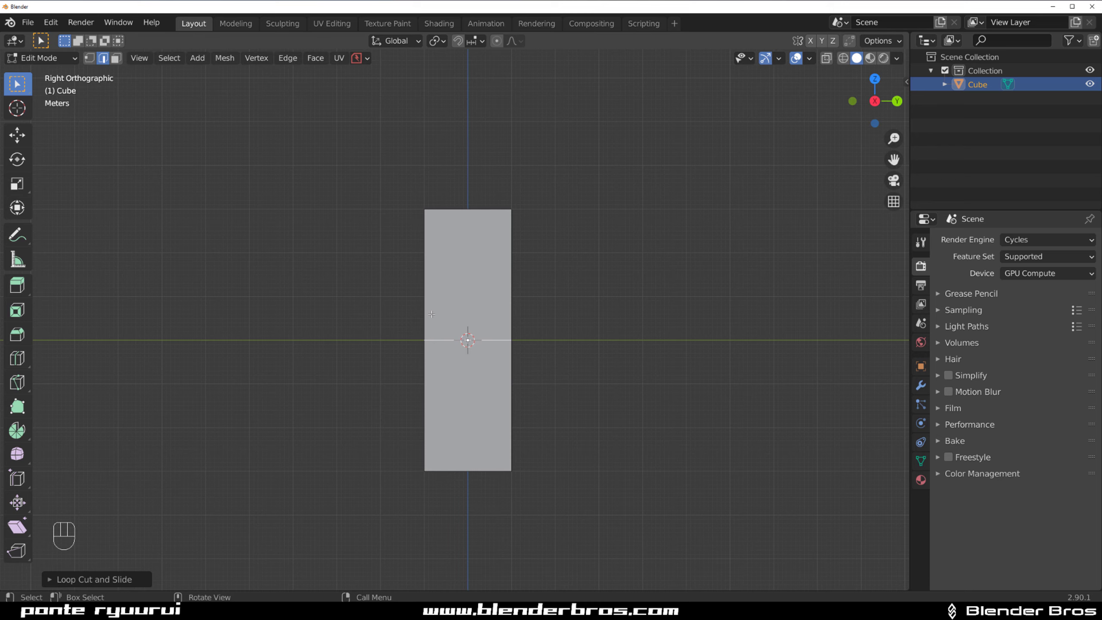
key(ctrl+b)
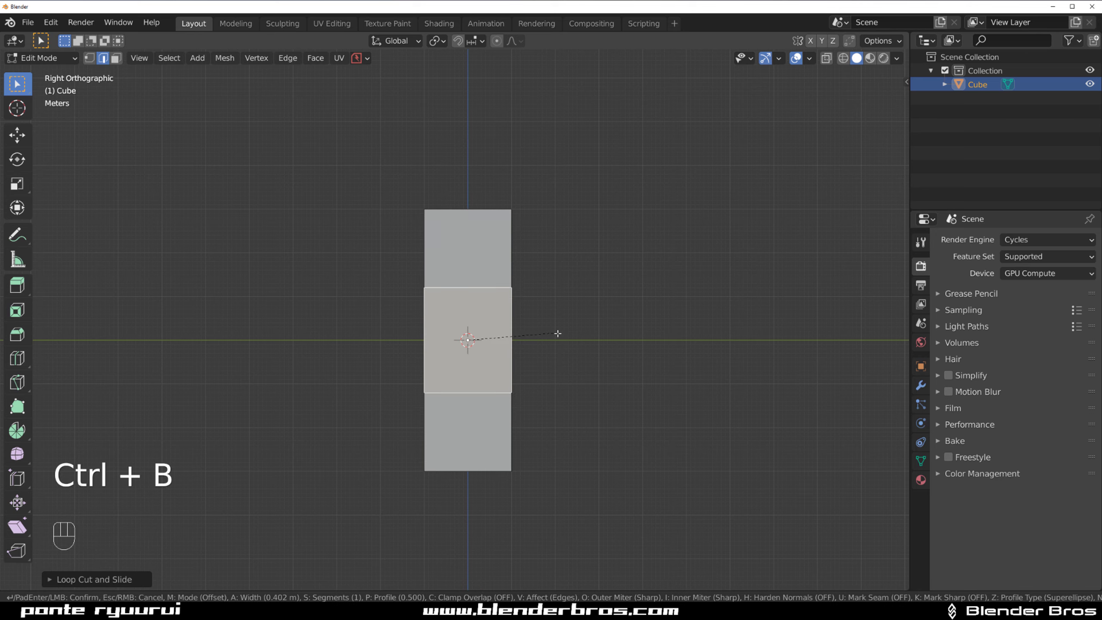
click(555, 332)
- Select the upper loop of side faces and move it along the global Y axis to slant the middle section
middle_drag(543, 323, 562, 329)
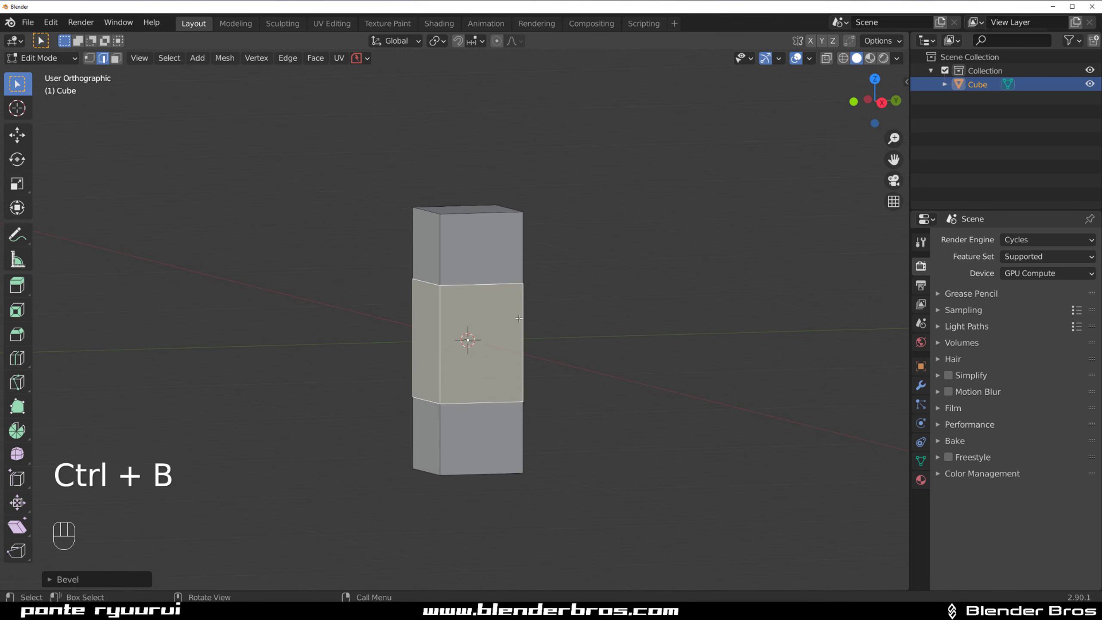
key(Tab)
alt+click(548, 284)
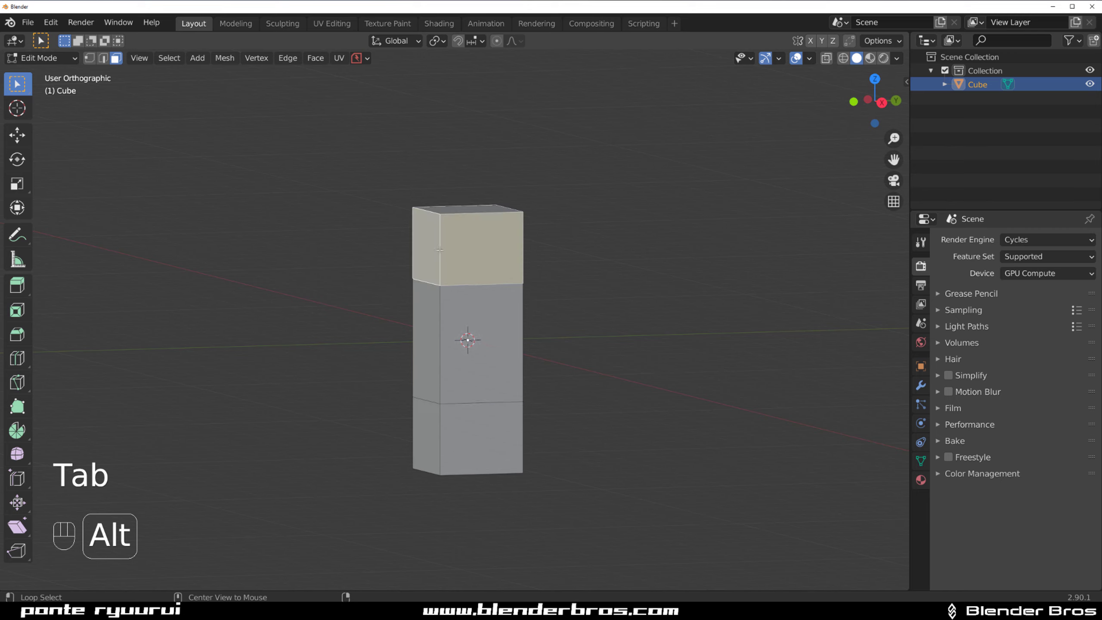
key(g)
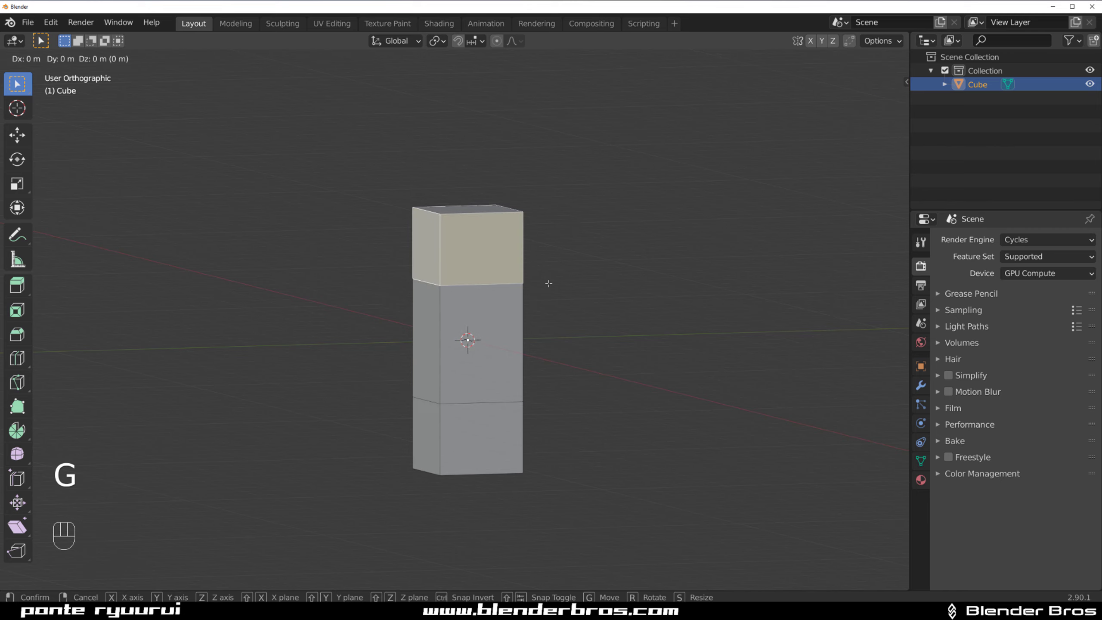
key(y)
click(580, 284)
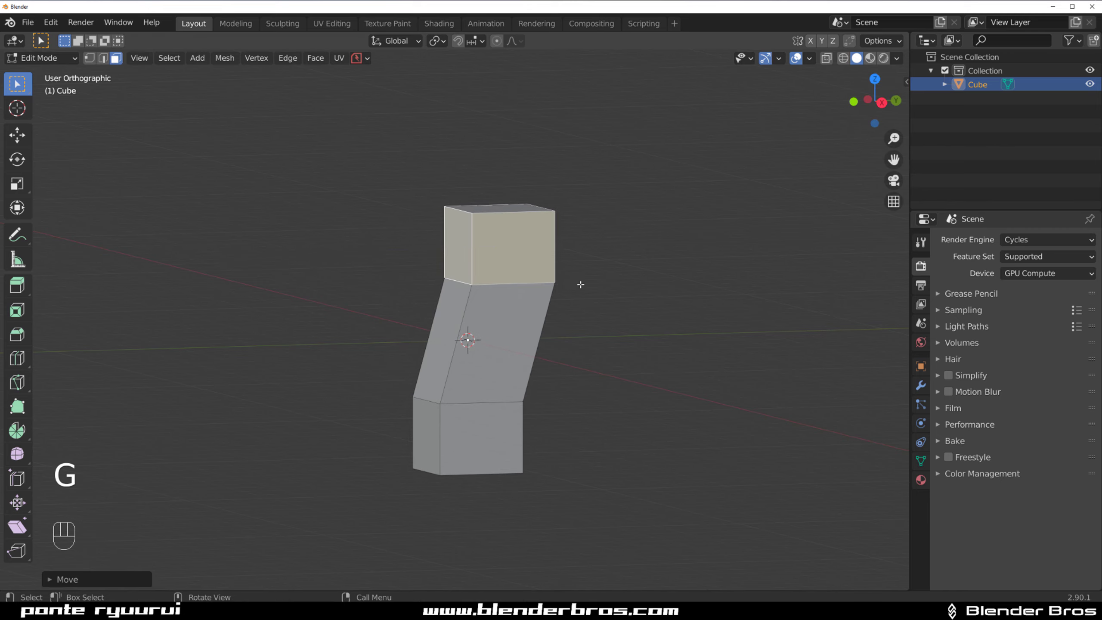
- Move the column's upper face loop about 0.15 m further along the global Y axis
key(Tab)
key(grave)
key(grave)
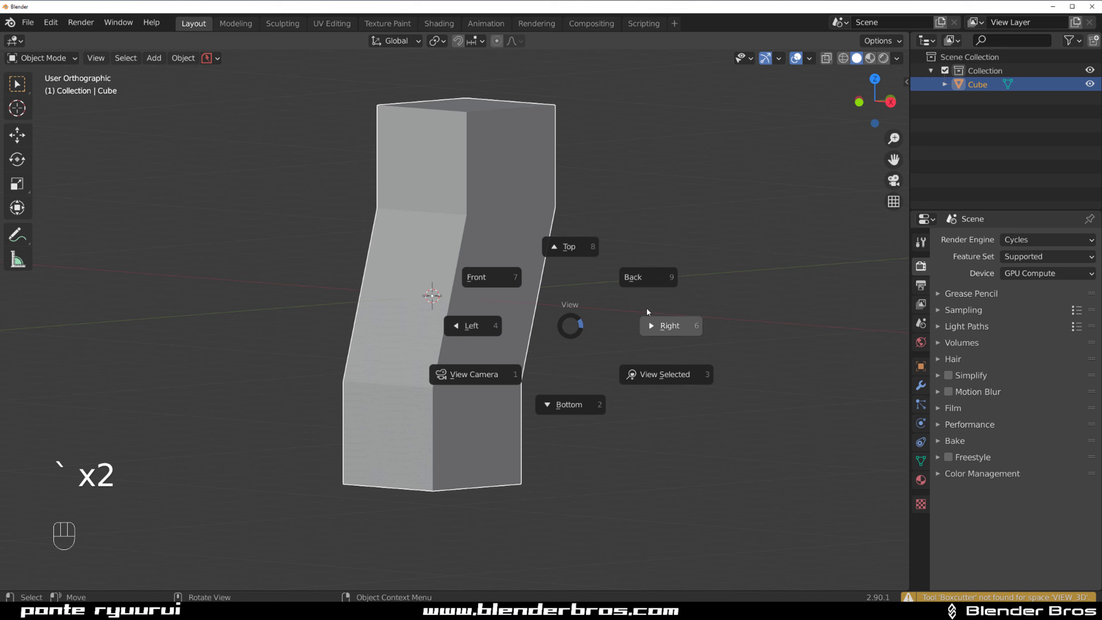
right_click(693, 304)
scroll(622, 286, down, 3)
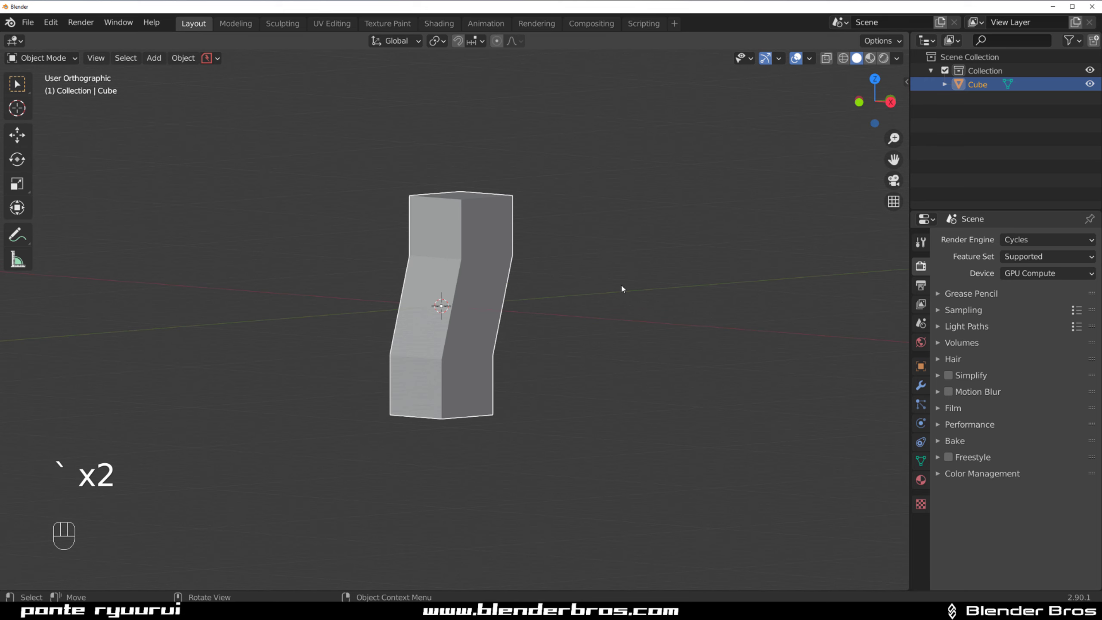
middle_drag(621, 286, 539, 290)
key(Tab)
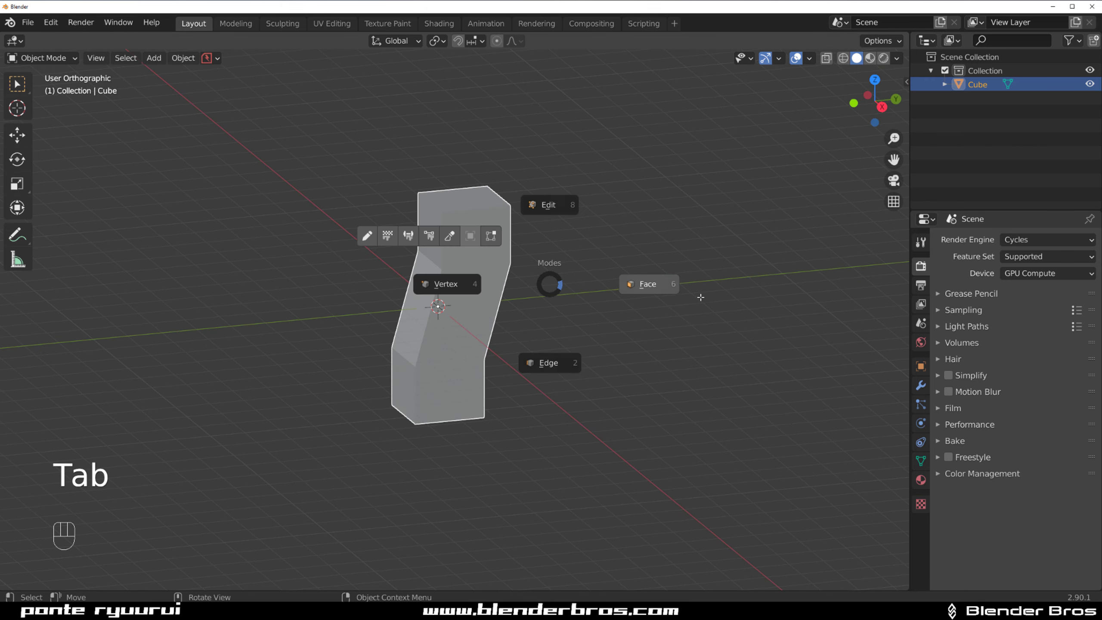
click(701, 297)
key(g)
key(y)
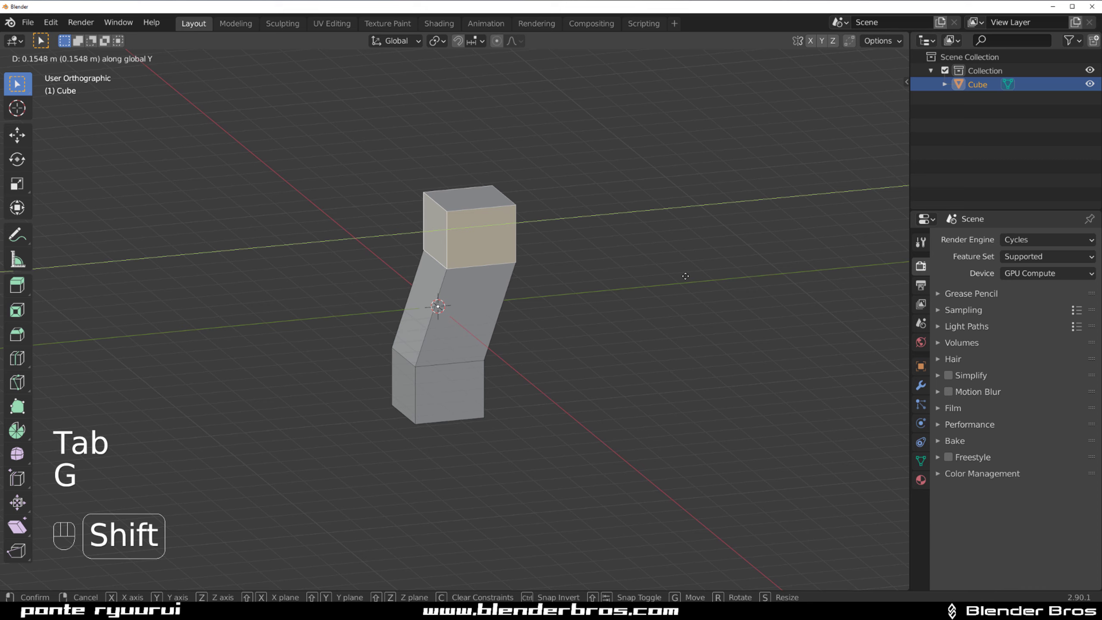
click(685, 276)
- Return to Object Mode and apply the scale of the bent column
key(Tab)
key(grave)
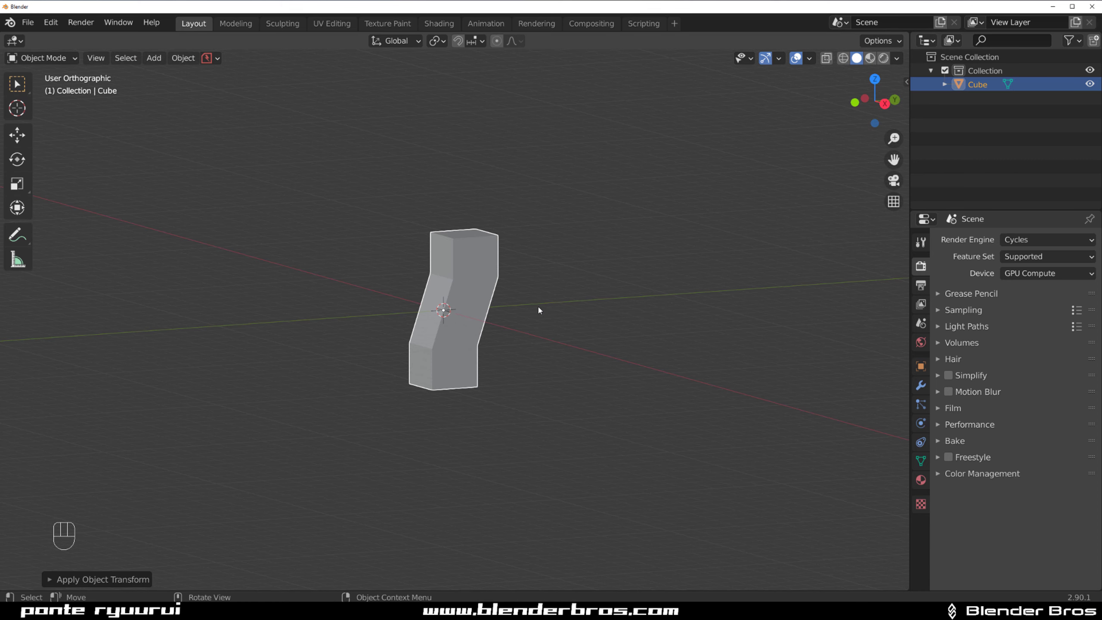
scroll(534, 305, up, 2)
key(ctrl+a)
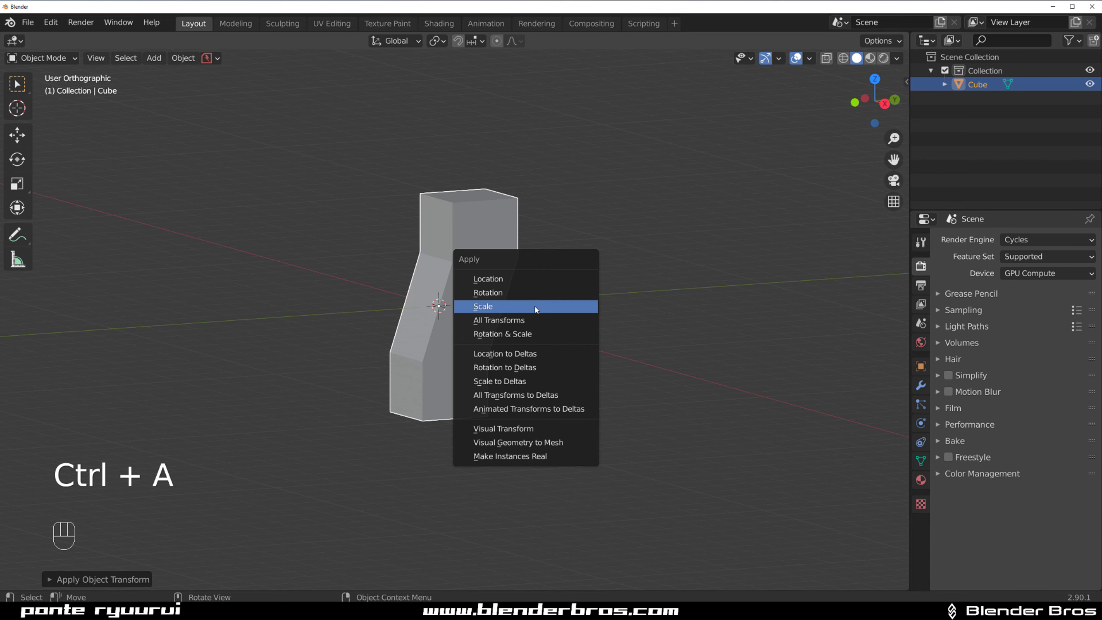
click(534, 306)
- Enable the Cavity option in the viewport shading settings
scroll(520, 306, up, 2)
key(grave)
click(580, 299)
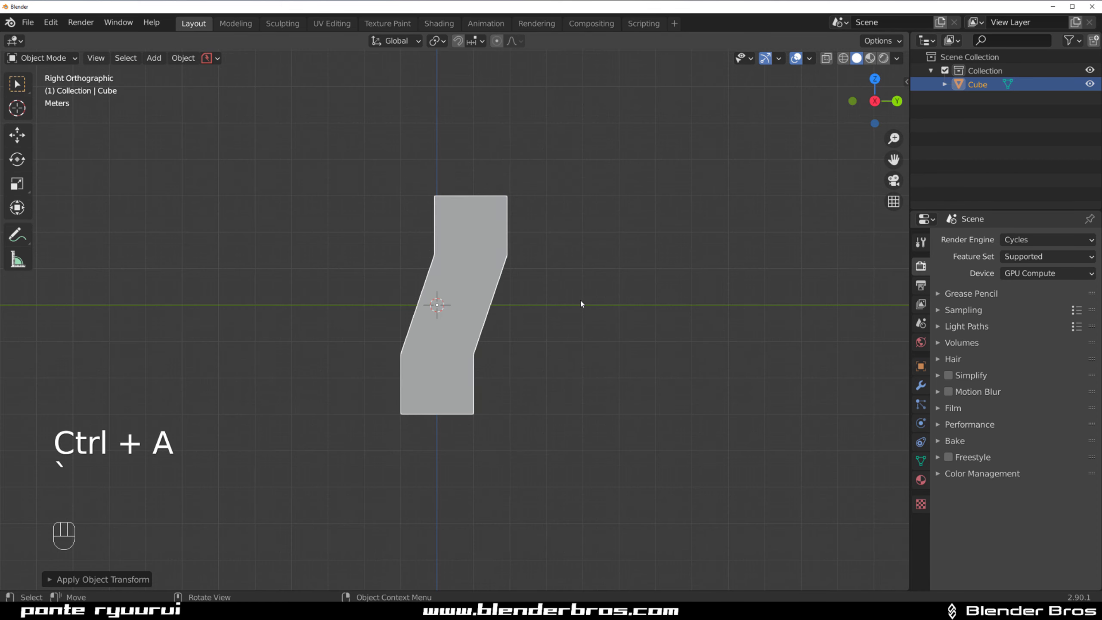
middle_drag(533, 312, 688, 254)
click(896, 57)
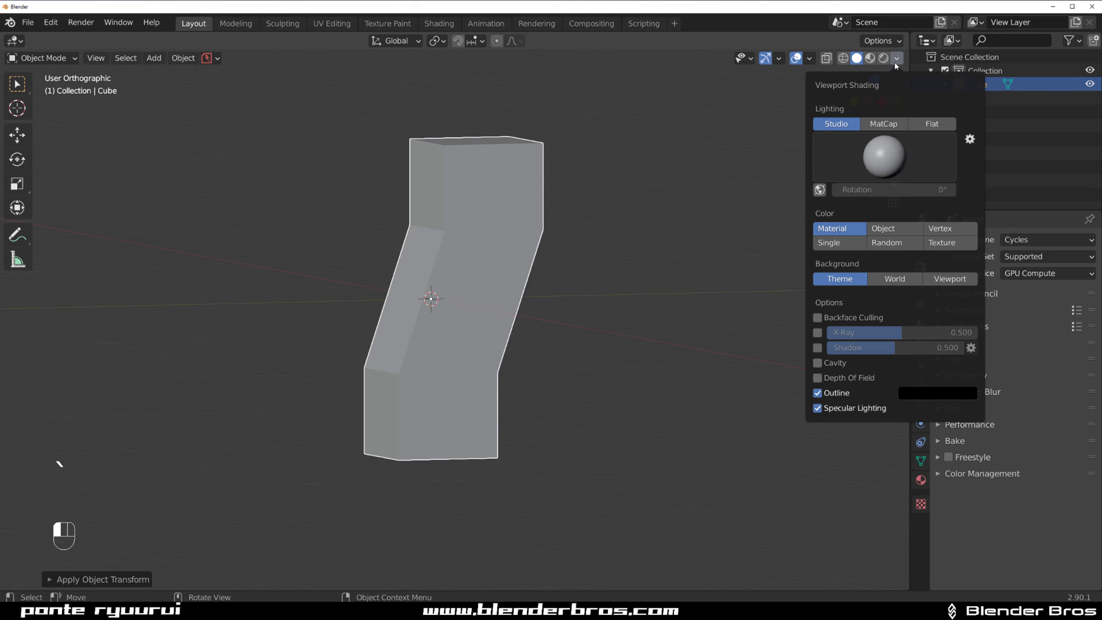
click(817, 363)
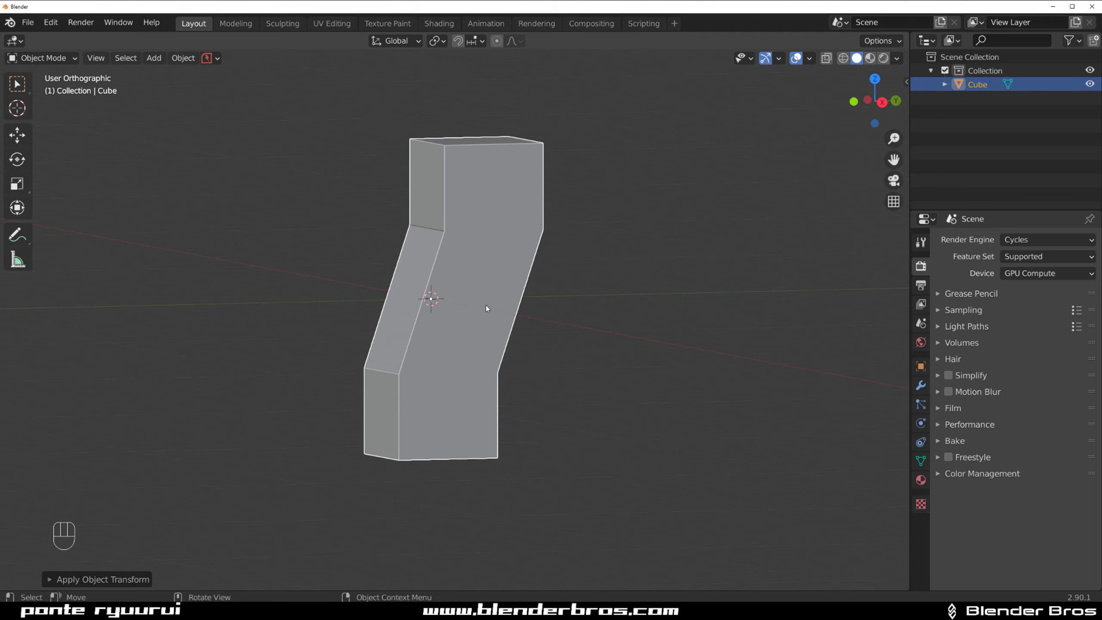
- Add a second mesh cube and, in top view, move it about 1.5 m along X so it partly overlaps the bent column
mouse_move(485, 304)
middle_down()
mouse_move(533, 287)
mouse_move(467, 239)
mouse_move(588, 238)
mouse_move(529, 246)
mouse_move(553, 256)
middle_up()
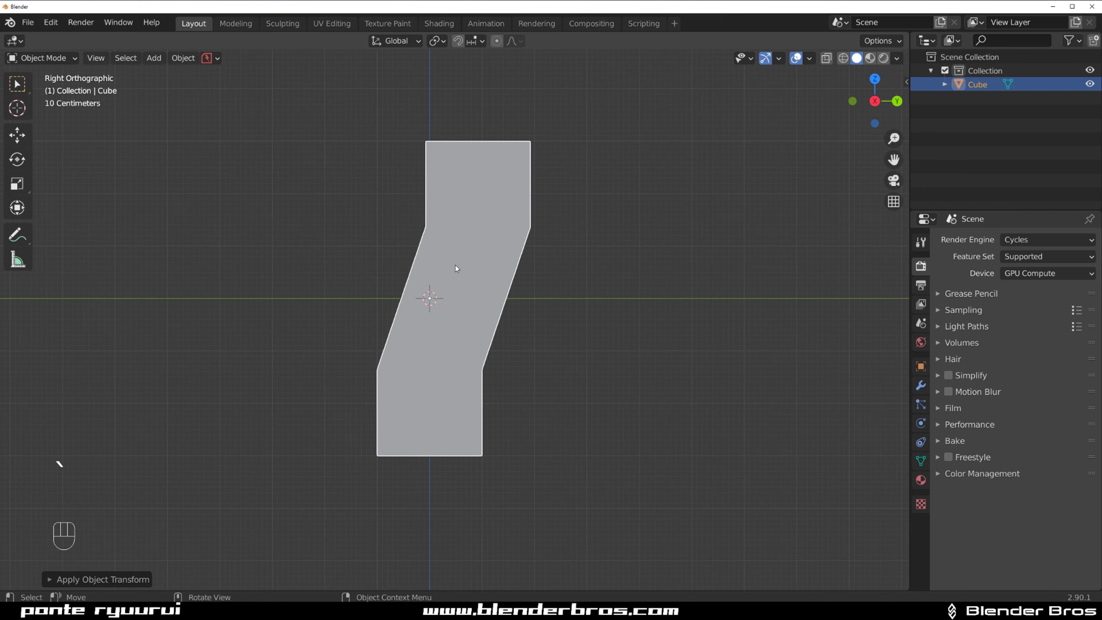
middle_drag(456, 268, 515, 276)
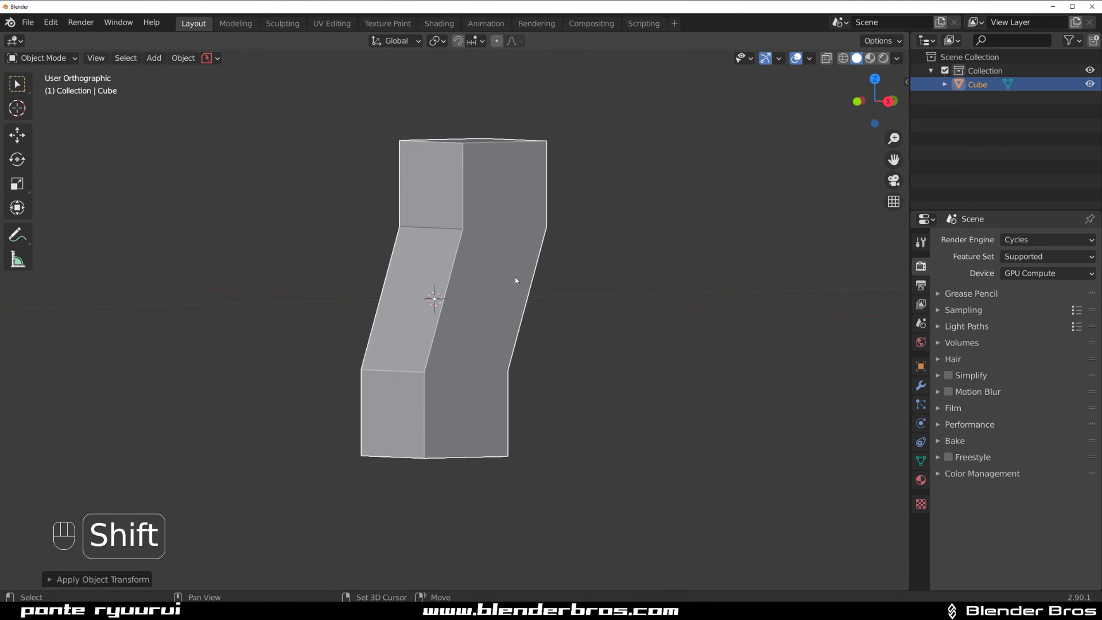
key(shift+a)
mouse_move(514, 276)
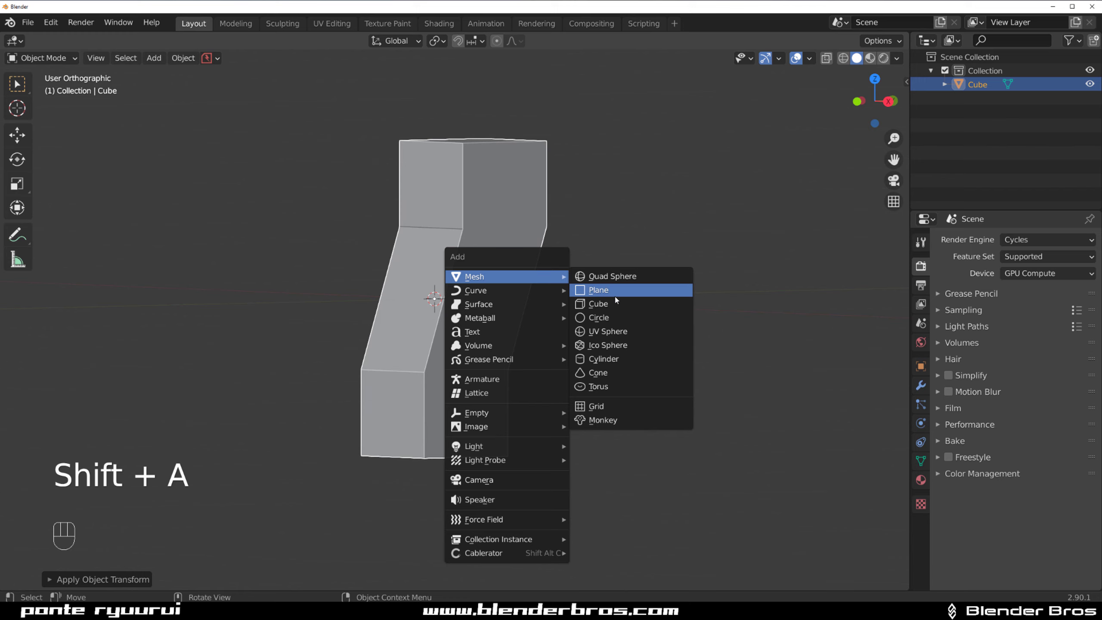
click(615, 311)
middle_drag(542, 324, 624, 350)
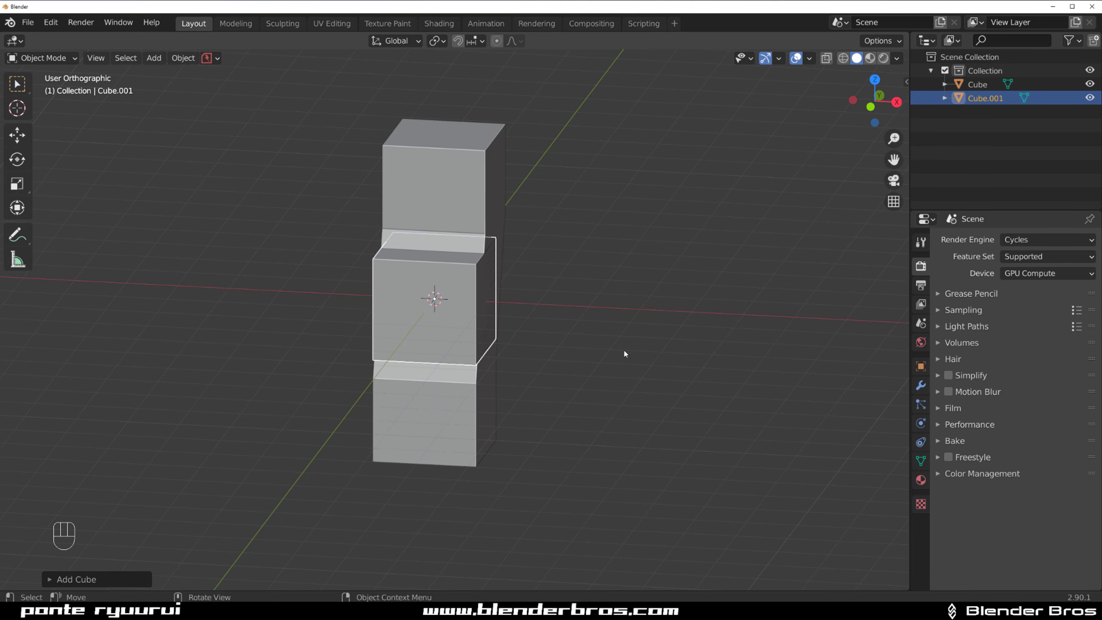
key(grave)
key(g)
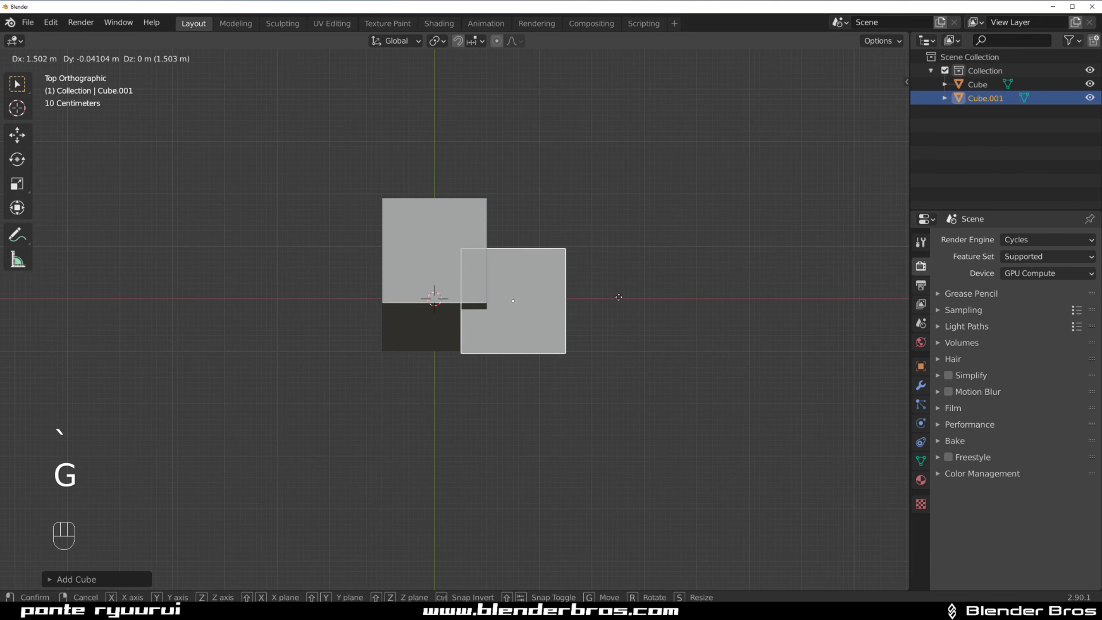
click(616, 307)
- Inspect the arrangement of the column and second cube from the top, left, right and bottom views and at an angle
middle_drag(617, 309, 576, 257)
key(grave)
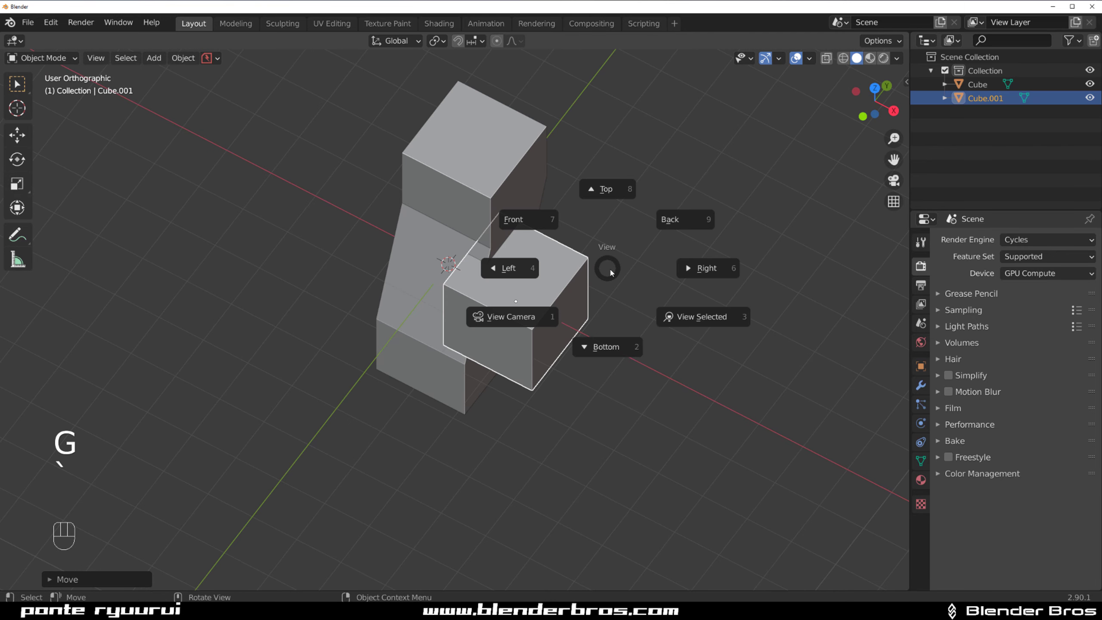
key(grave)
key(grave)
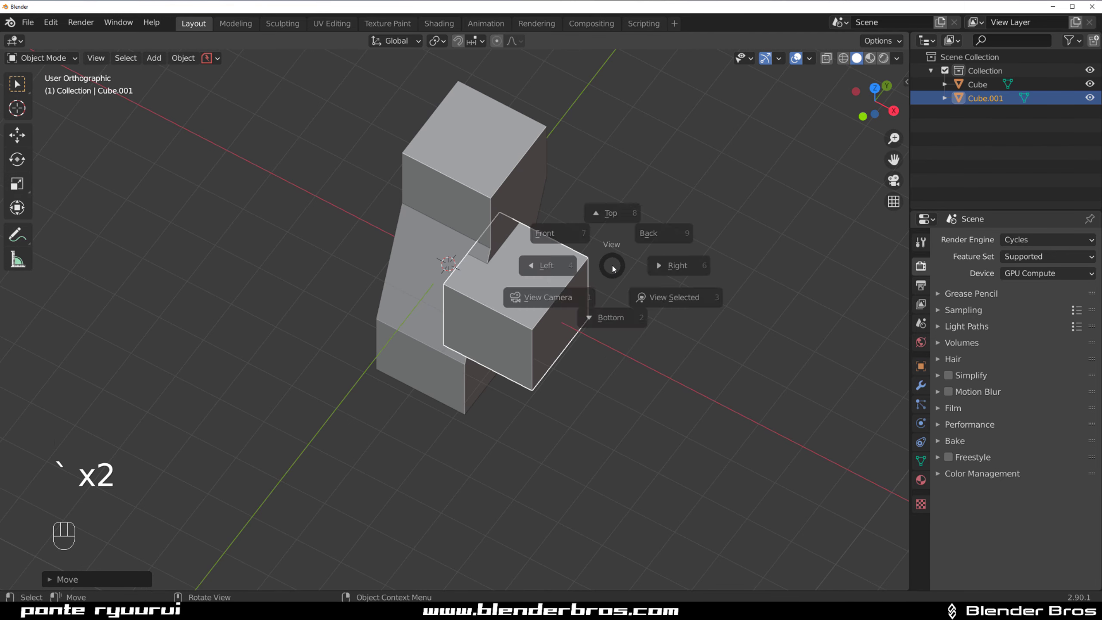
key(grave)
click(621, 173)
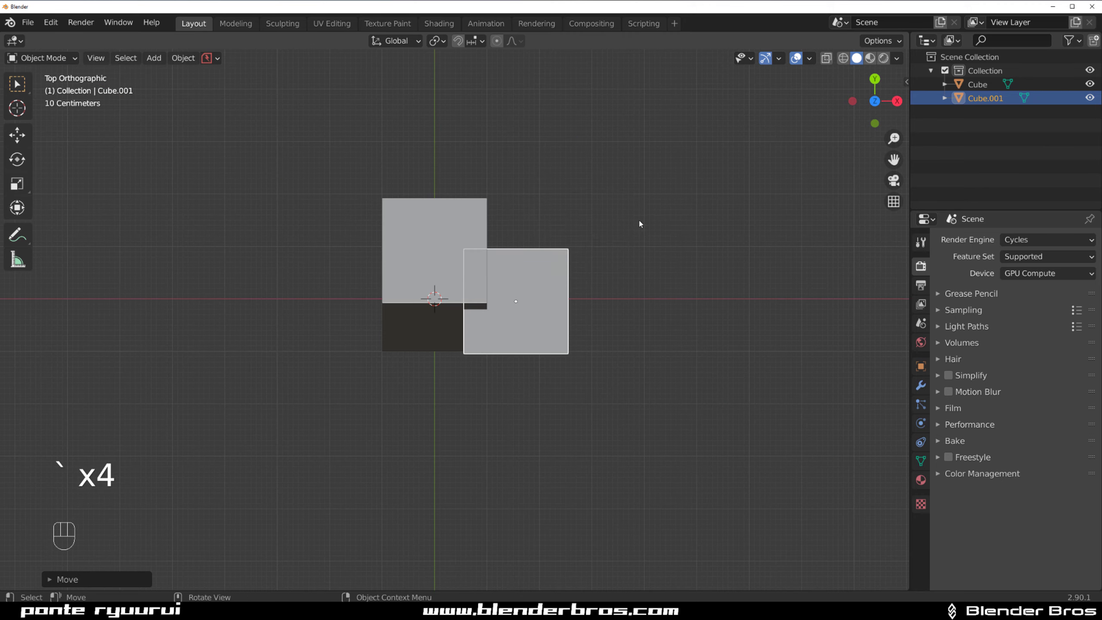
key(grave)
click(464, 265)
key(grave)
click(790, 245)
key(grave)
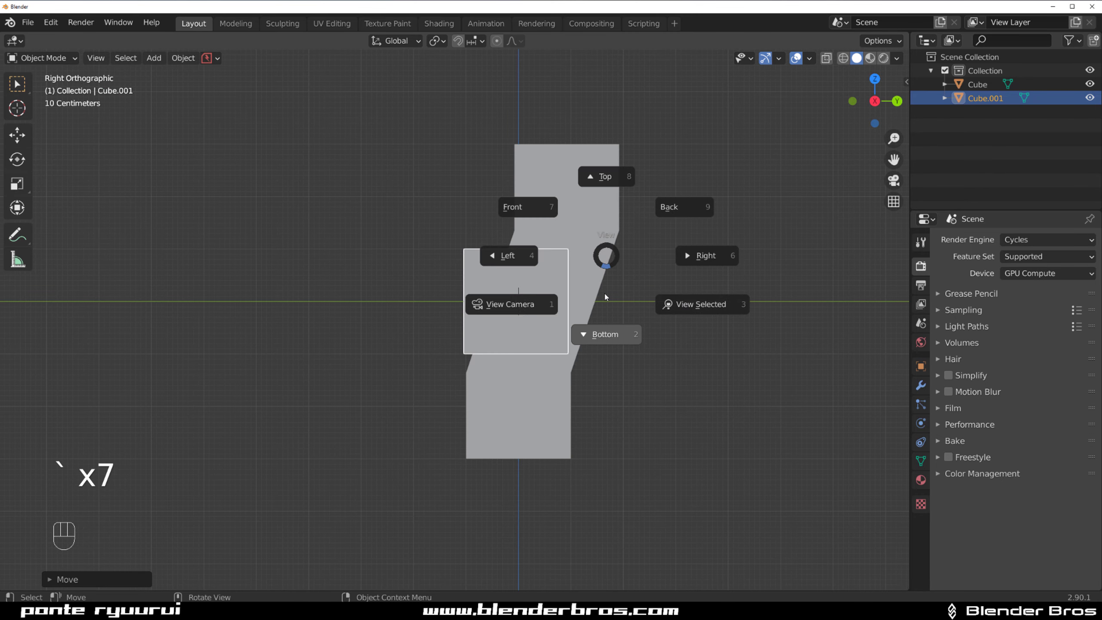
click(606, 354)
key(grave)
click(504, 279)
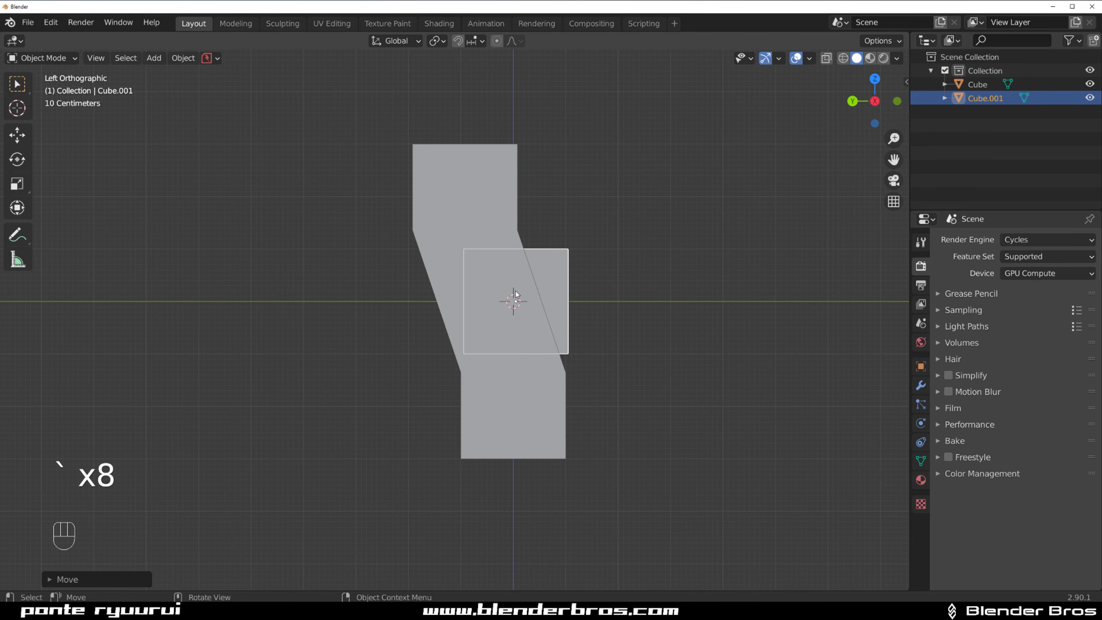
mouse_move(516, 291)
middle_down()
mouse_move(412, 290)
mouse_move(572, 256)
mouse_move(522, 276)
middle_up()
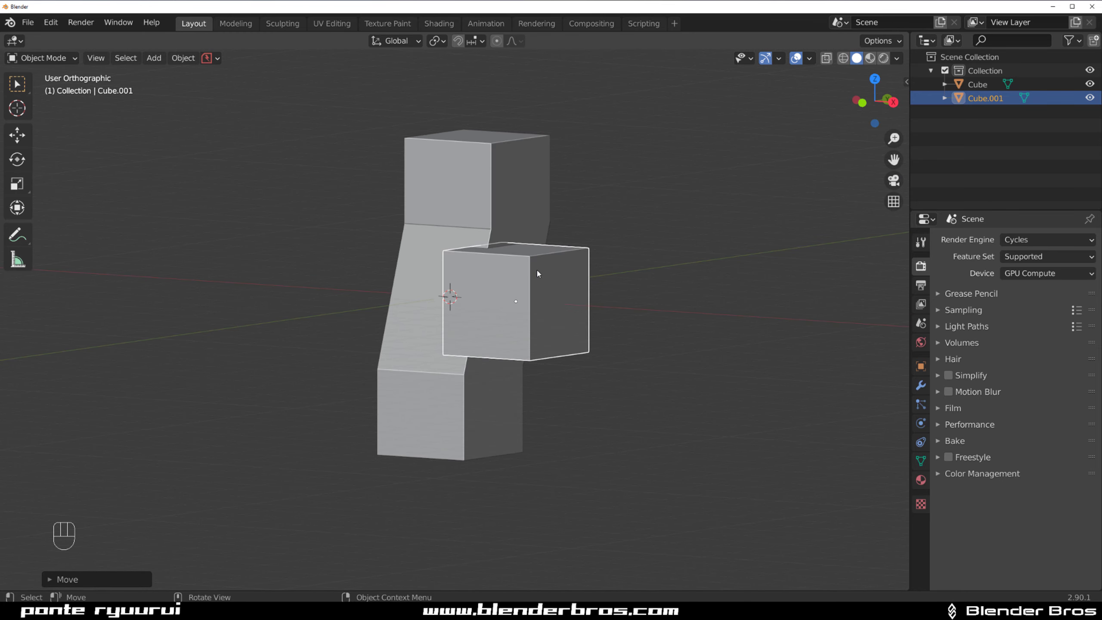
- Examine how the second cube overlaps the bent column from the right orthographic view and at an angle
key(Tab)
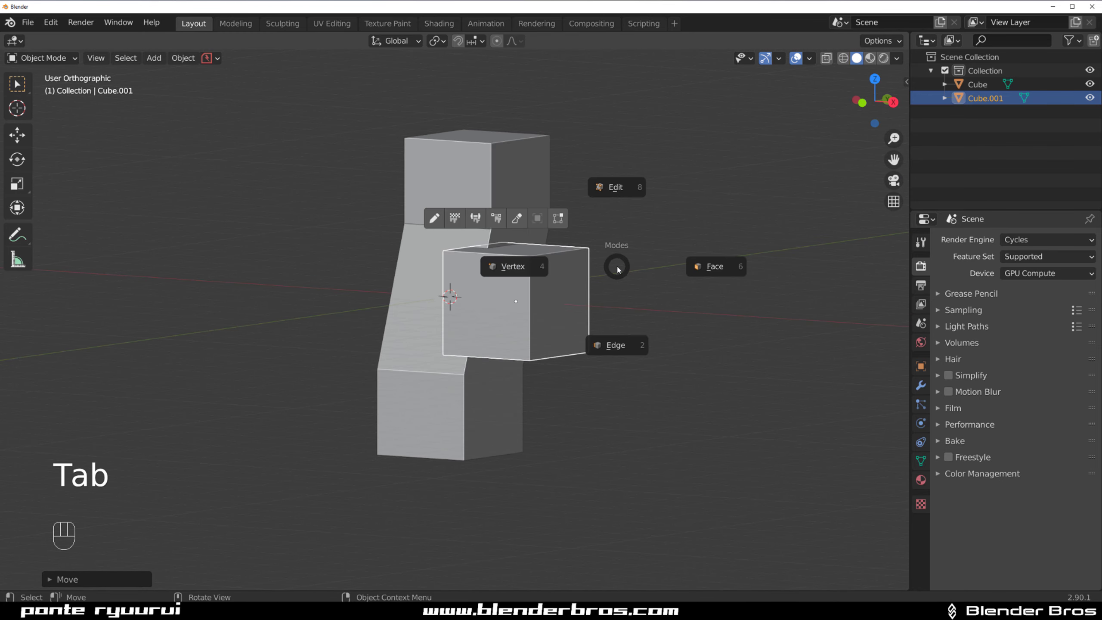
click(535, 271)
key(Tab)
middle_drag(561, 239, 561, 275)
key(grave)
click(576, 262)
scroll(560, 275, up, 1)
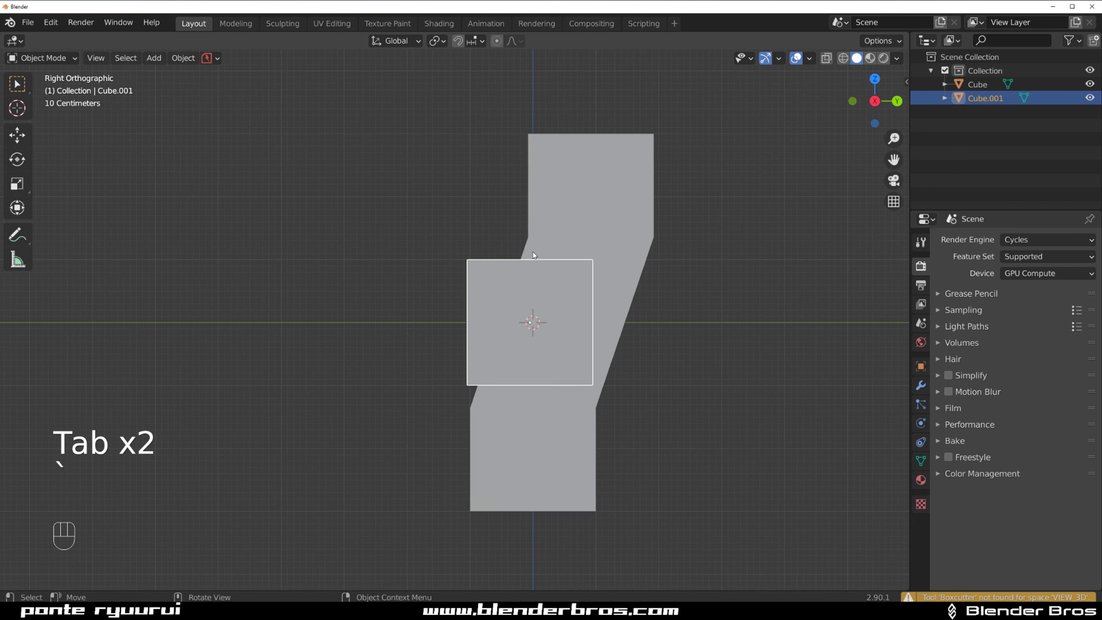
key(Tab)
click(538, 250)
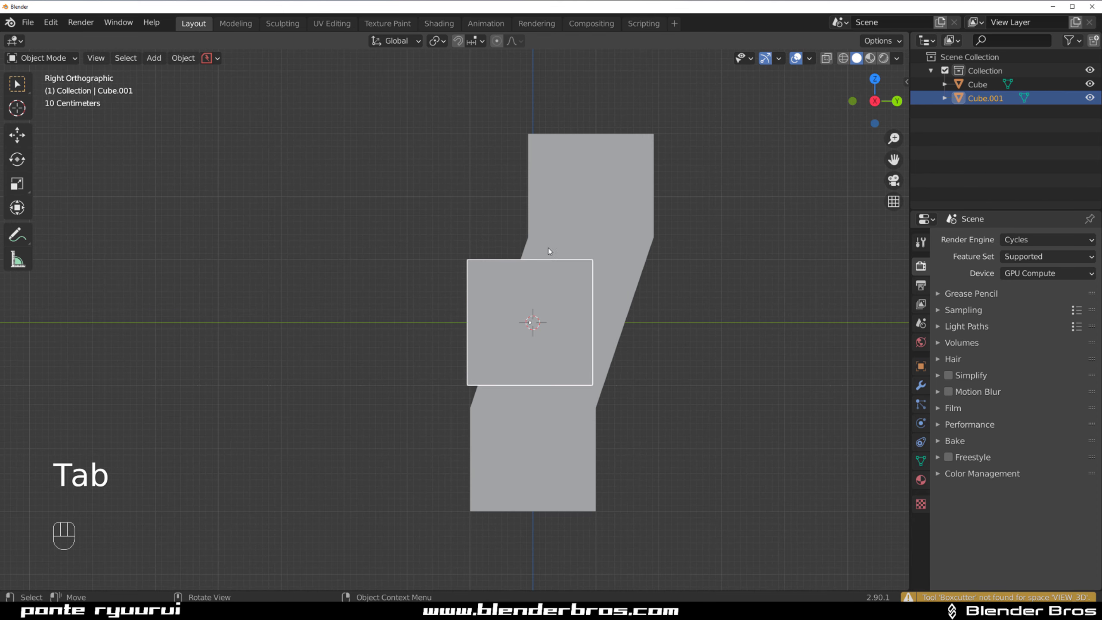
shift+middle_drag(527, 242, 567, 246)
scroll(607, 237, up, 3)
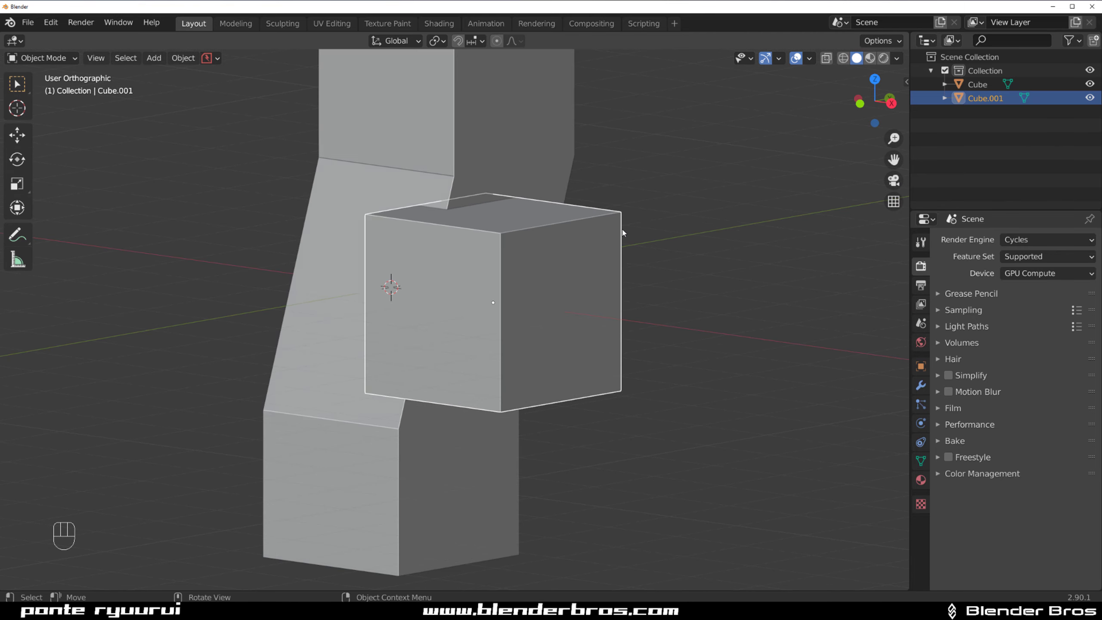
key(grave)
key(grave)
scroll(577, 259, down, 2)
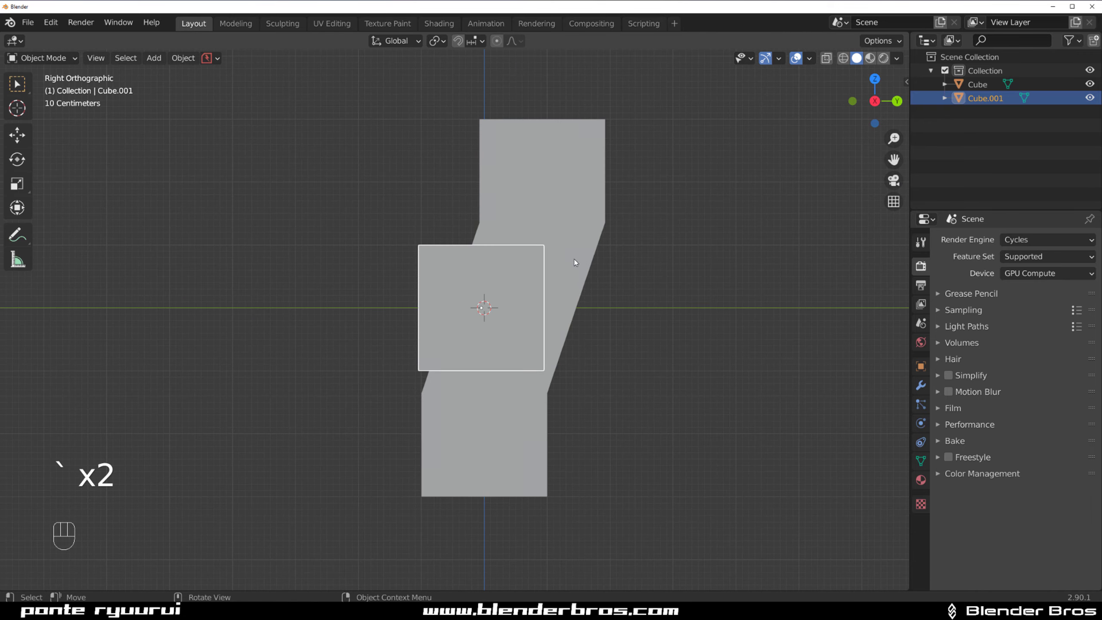
mouse_move(574, 259)
middle_down()
mouse_move(597, 260)
mouse_move(573, 256)
middle_up()
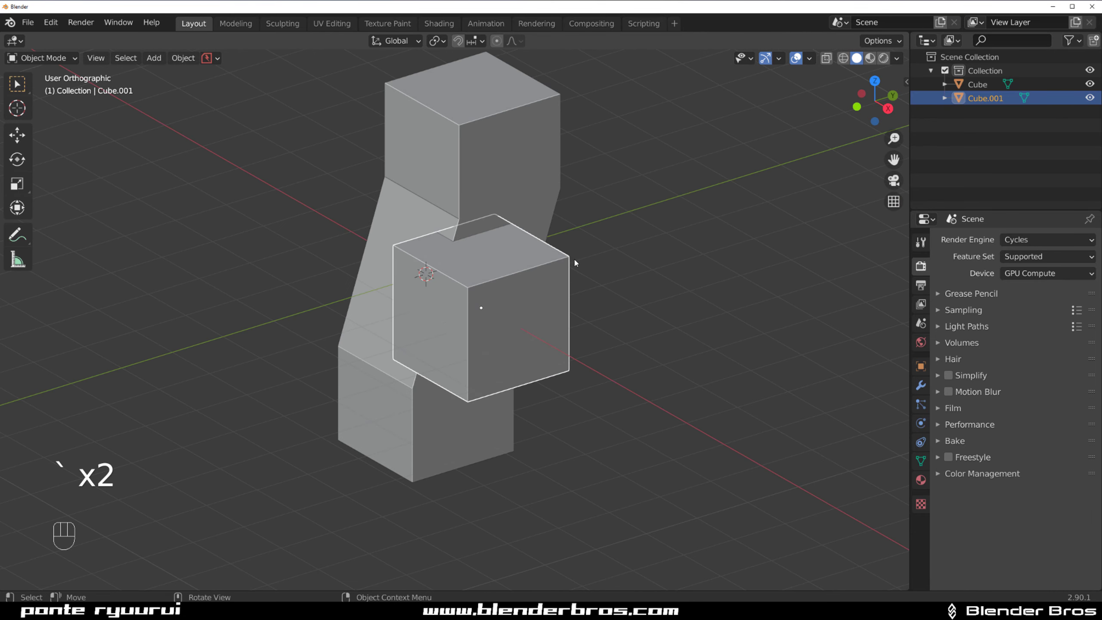
- Stretch the second cube along Z to nearly twice its height and shift it slightly along negative Y
key(s)
key(z)
click(649, 266)
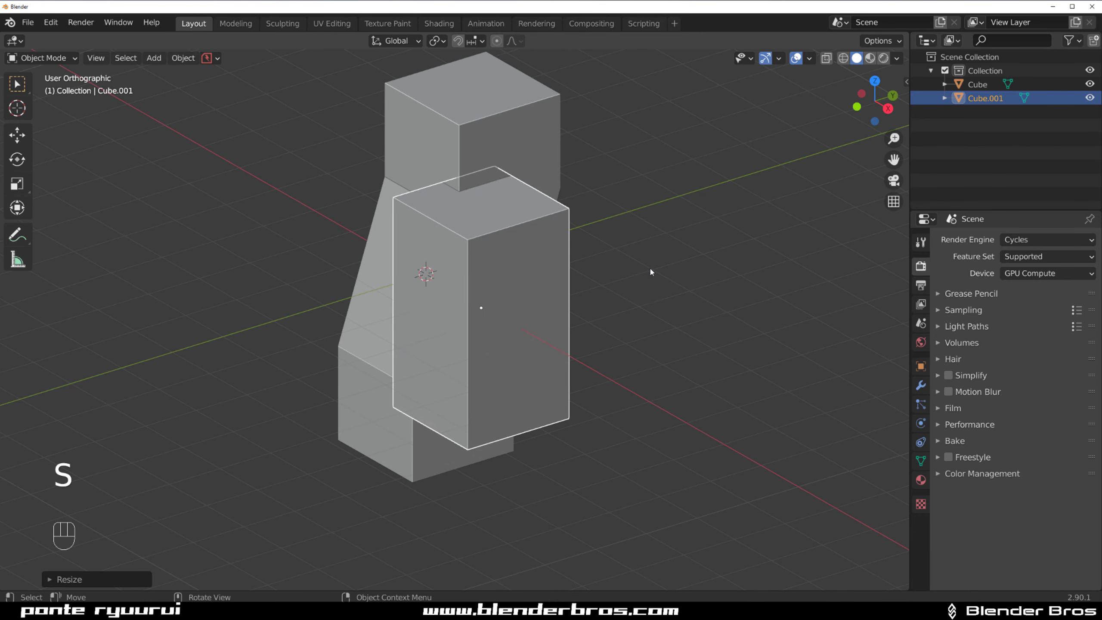
middle_drag(649, 266, 568, 223)
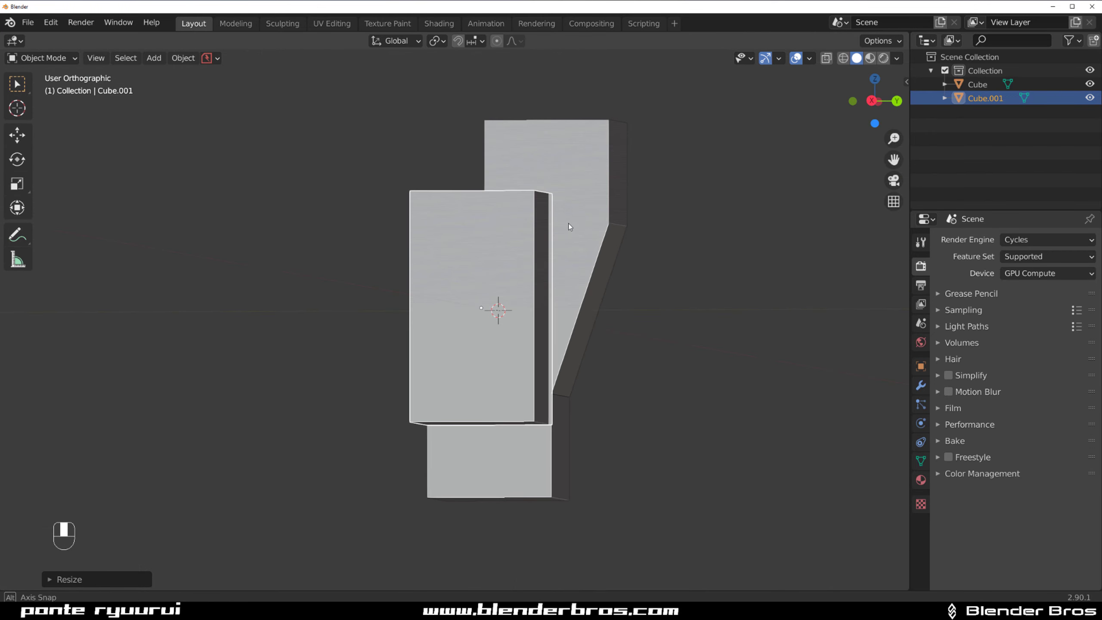
key(g)
key(y)
click(558, 264)
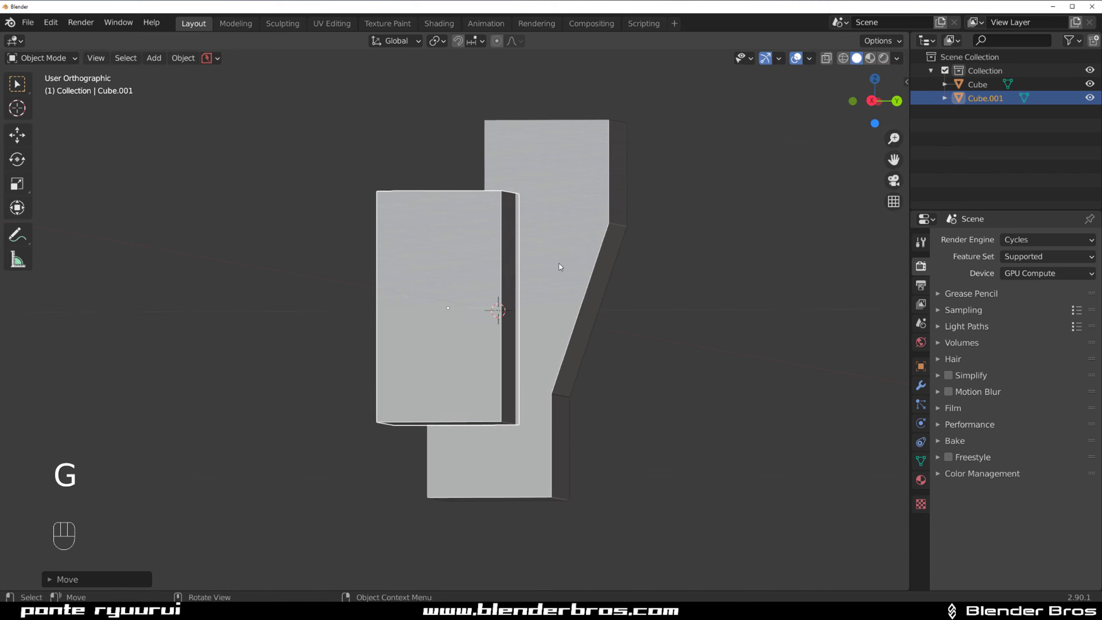
- Subtract the stretched cube from the bent column with a Bool Tool difference
middle_drag(559, 263, 480, 158)
shift+click(480, 158)
key(ctrl+KP_Subtract)
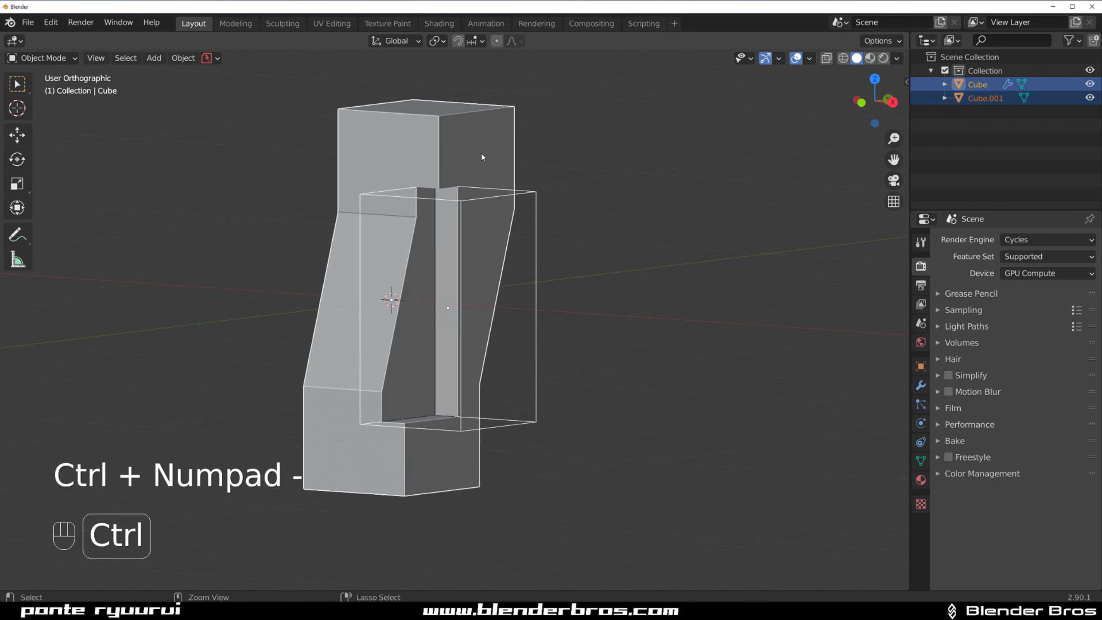
middle_drag(525, 275, 426, 289)
- Look up the Bool Tool add-on in the preferences by searching for "BOO", and close the preferences
click(51, 22)
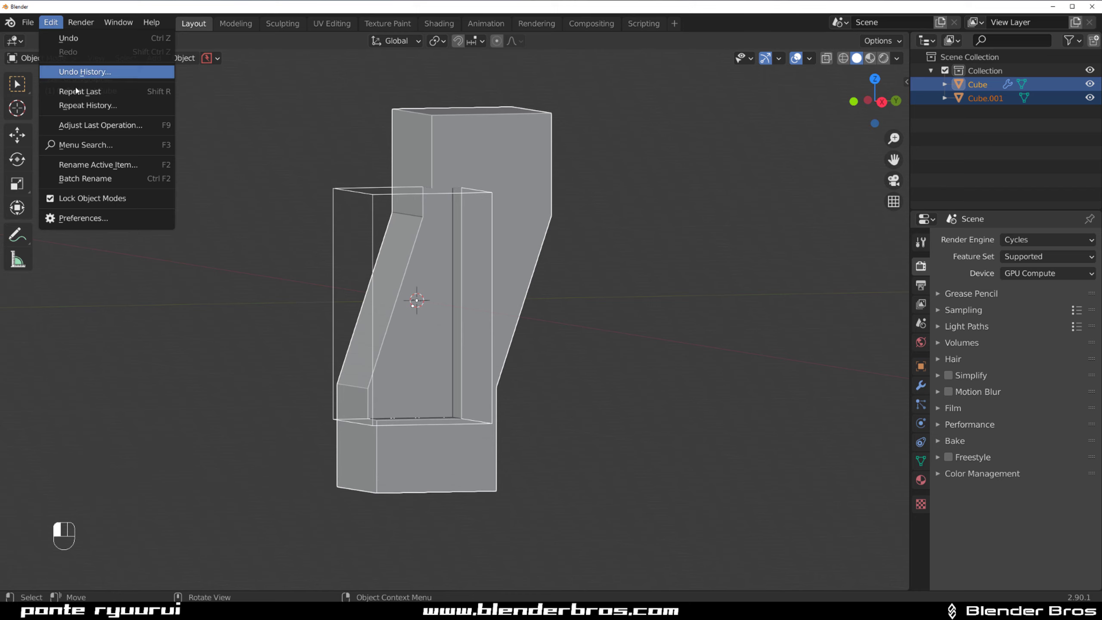
click(77, 219)
drag(172, 6, 377, 79)
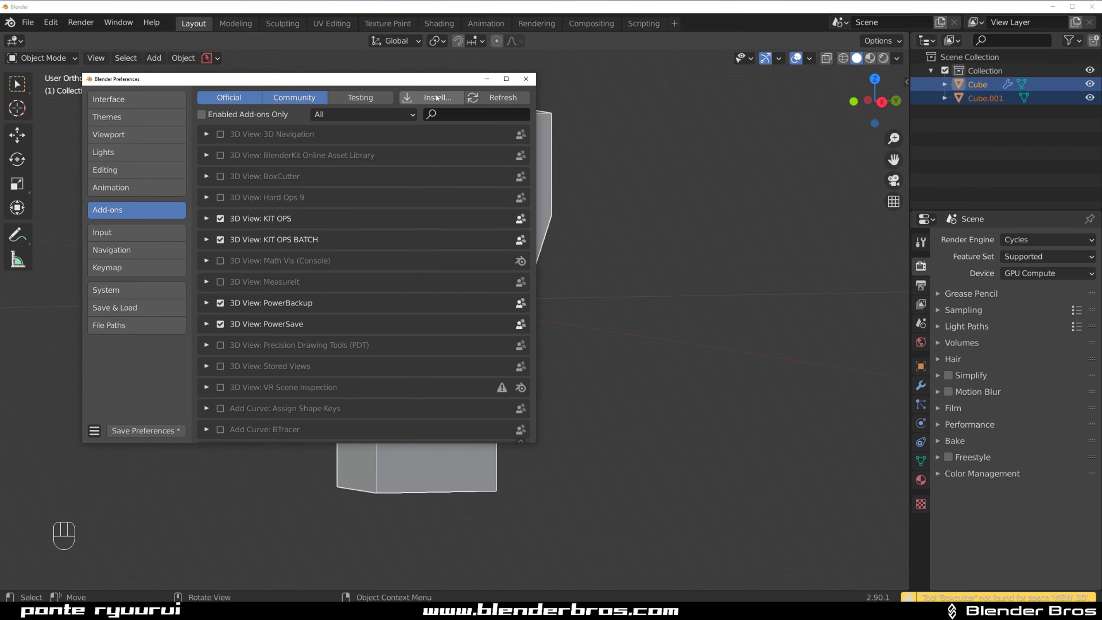
click(466, 114)
text(BOO)
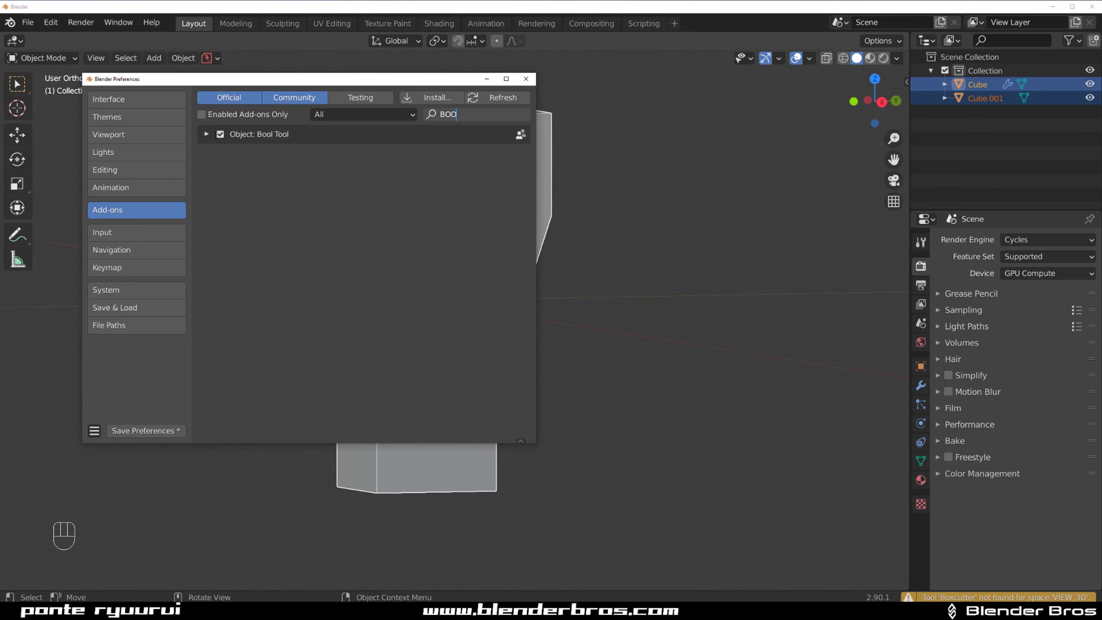
click(525, 79)
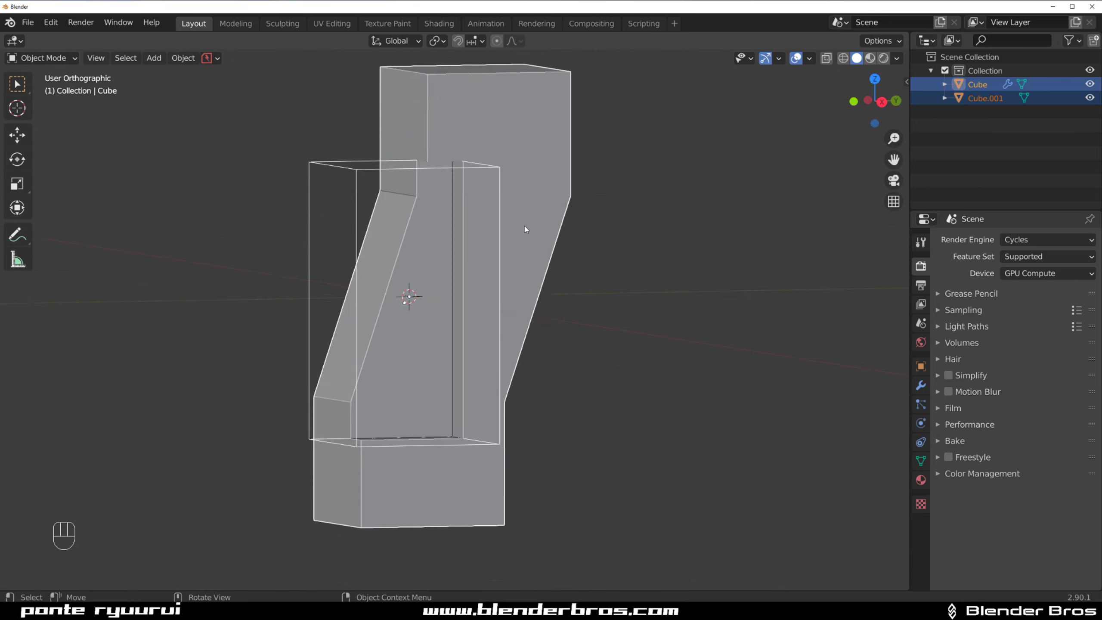
- Scale the cutter cube's mesh along Z by about 1.63 in Edit Mode and return to Object Mode
scroll(510, 222, up, 3)
scroll(510, 220, down, 2)
middle_drag(509, 214, 455, 183)
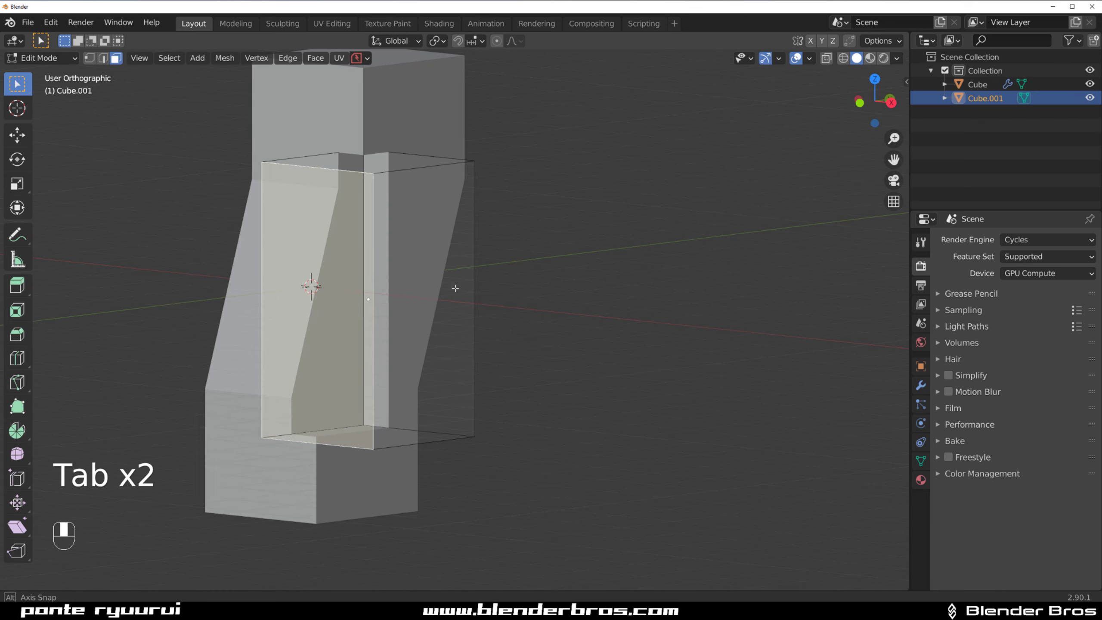
middle_drag(455, 288, 502, 271)
key(s)
key(z)
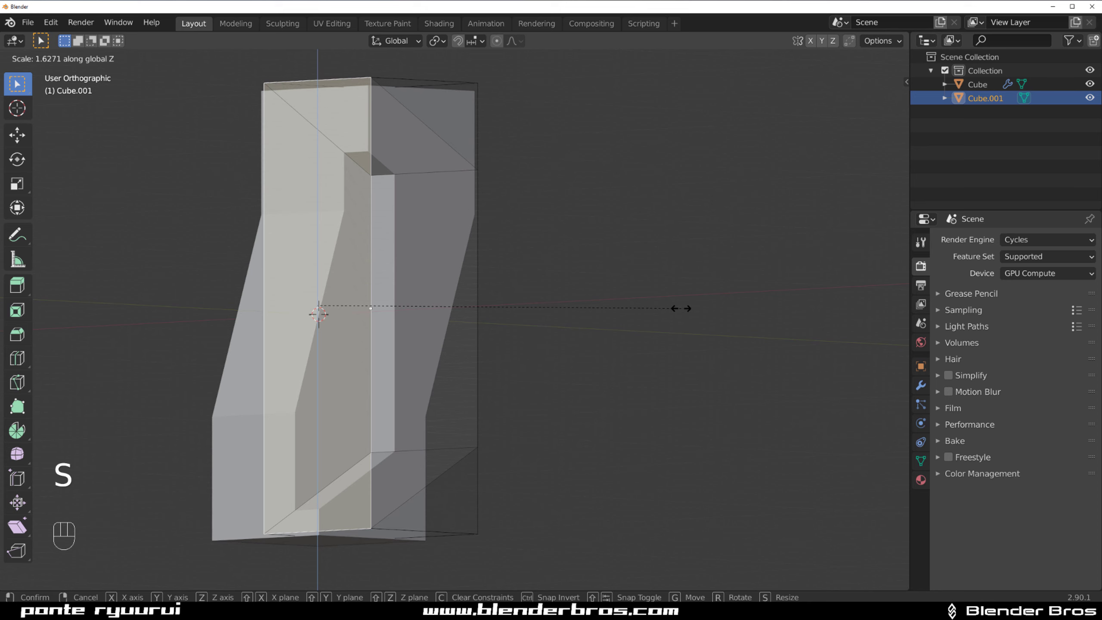
click(681, 308)
key(Tab)
- Move the cutter cube slightly outward along X so it cuts a shallower recess in the column
middle_drag(538, 251, 592, 285)
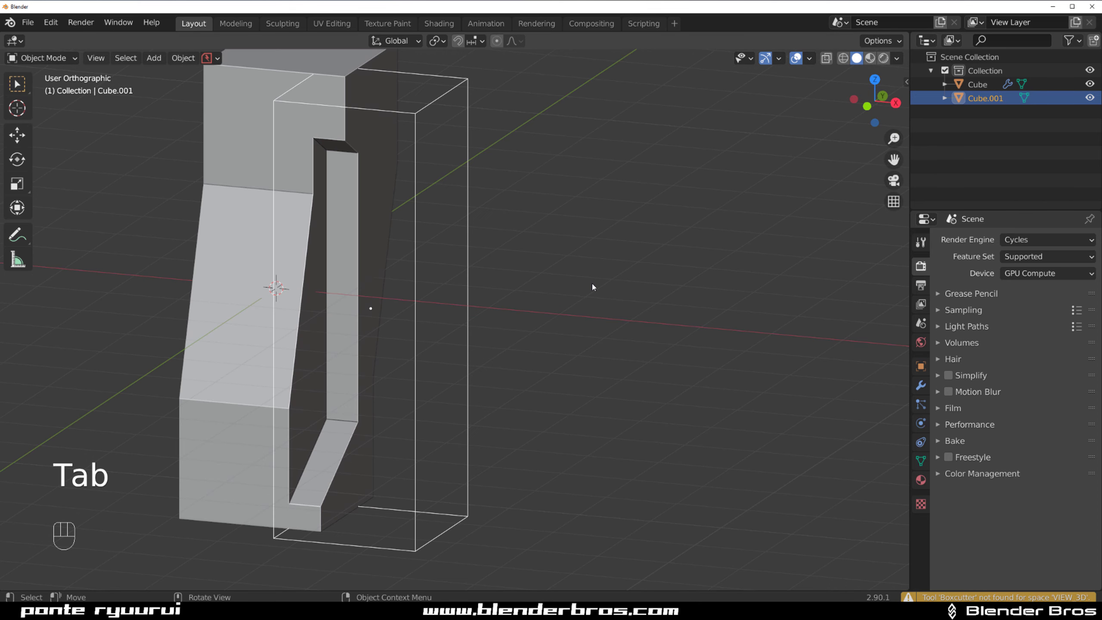
key(g)
shift+click(742, 329)
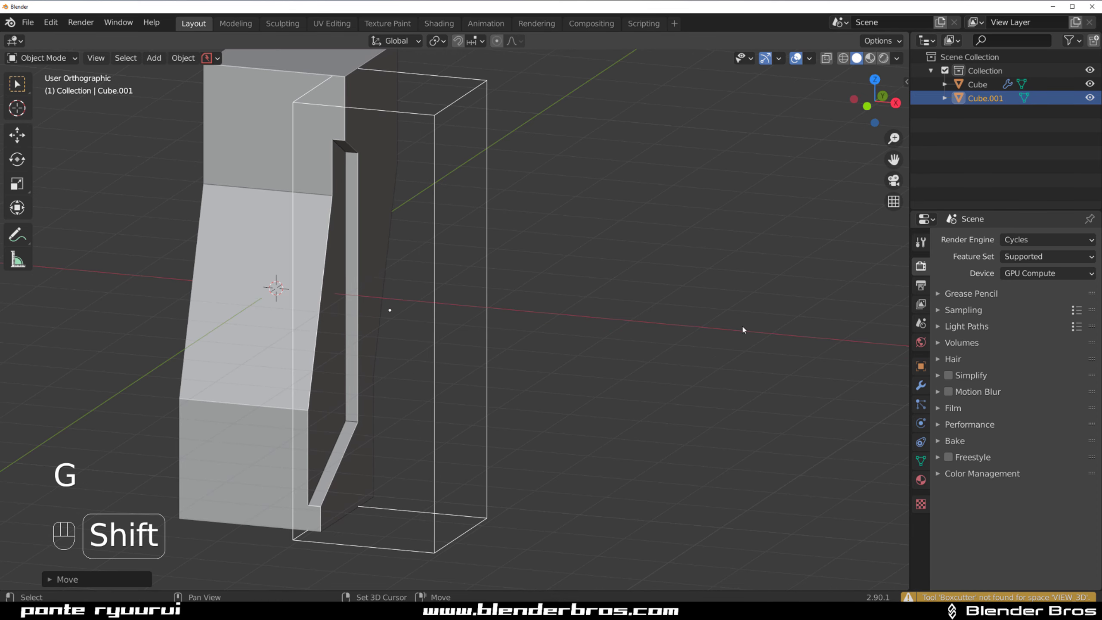
scroll(347, 236, down, 2)
- Add a Mirror modifier on the X axis to the bent column and enable its X Bisect option
click(324, 219)
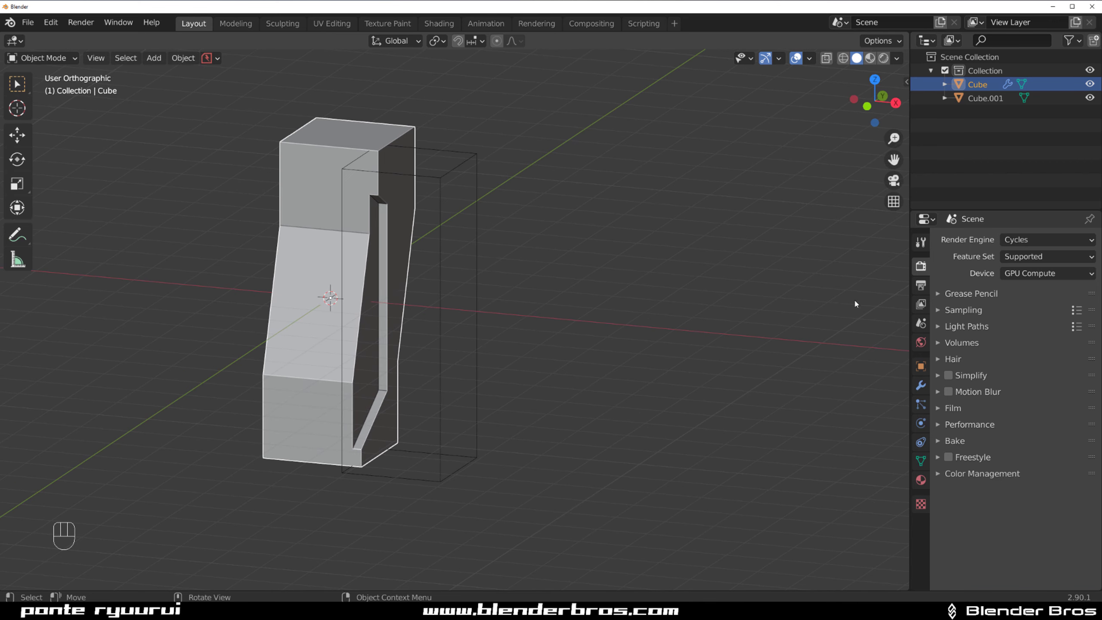
click(921, 385)
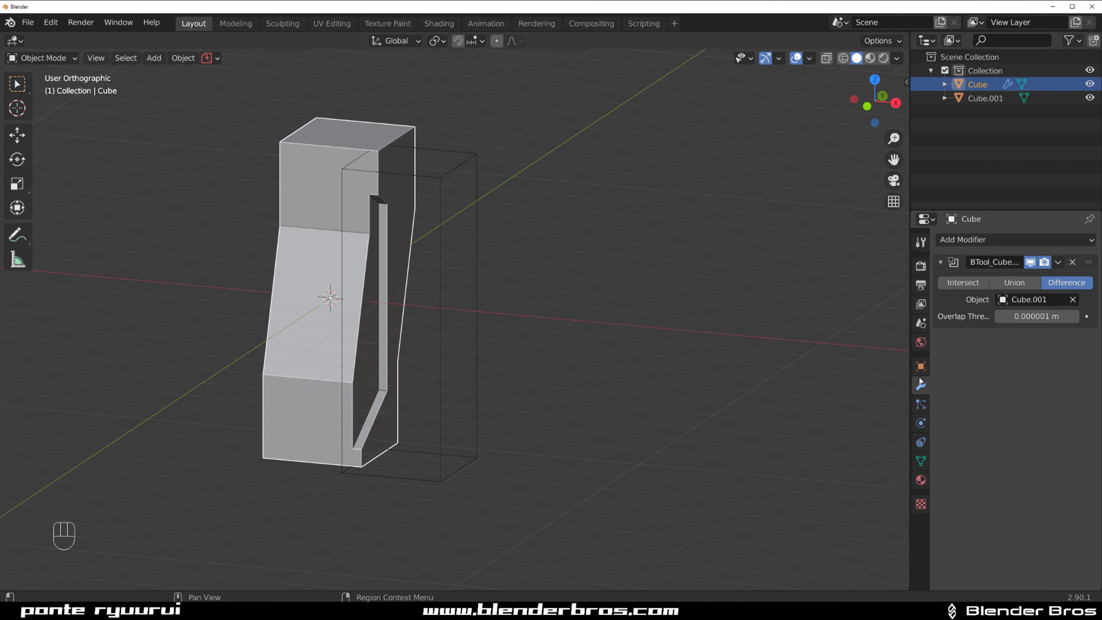
click(983, 241)
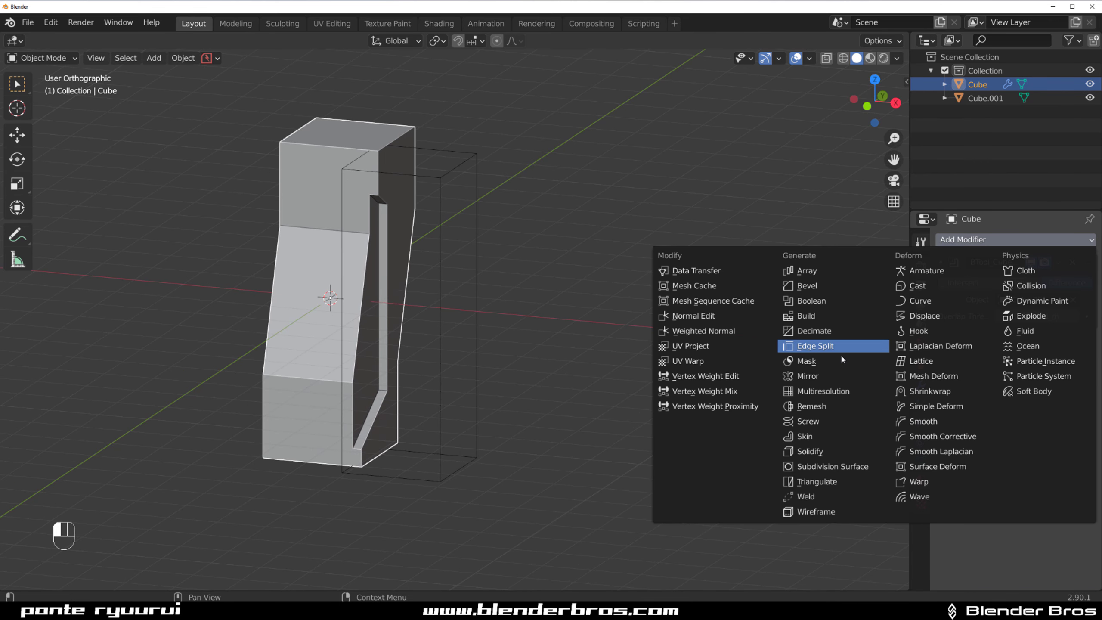
click(843, 376)
click(1009, 374)
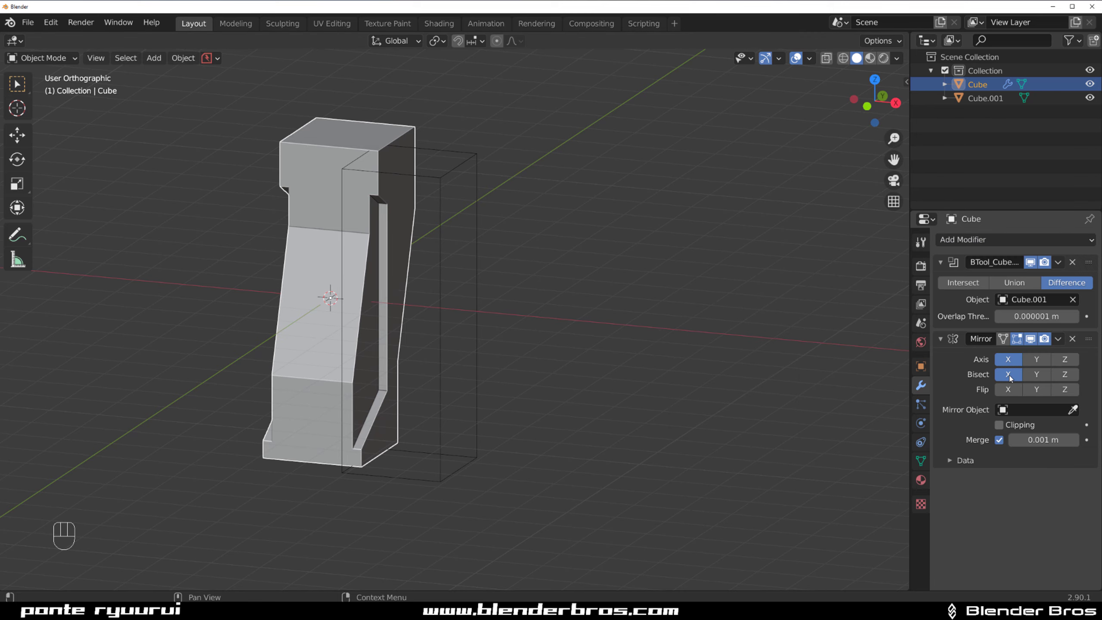
- Switch to perspective and, in the column's Edit Mode, add a lengthwise loop cut slid toward the negative Y side
middle_drag(694, 330, 475, 259)
key(KP_5)
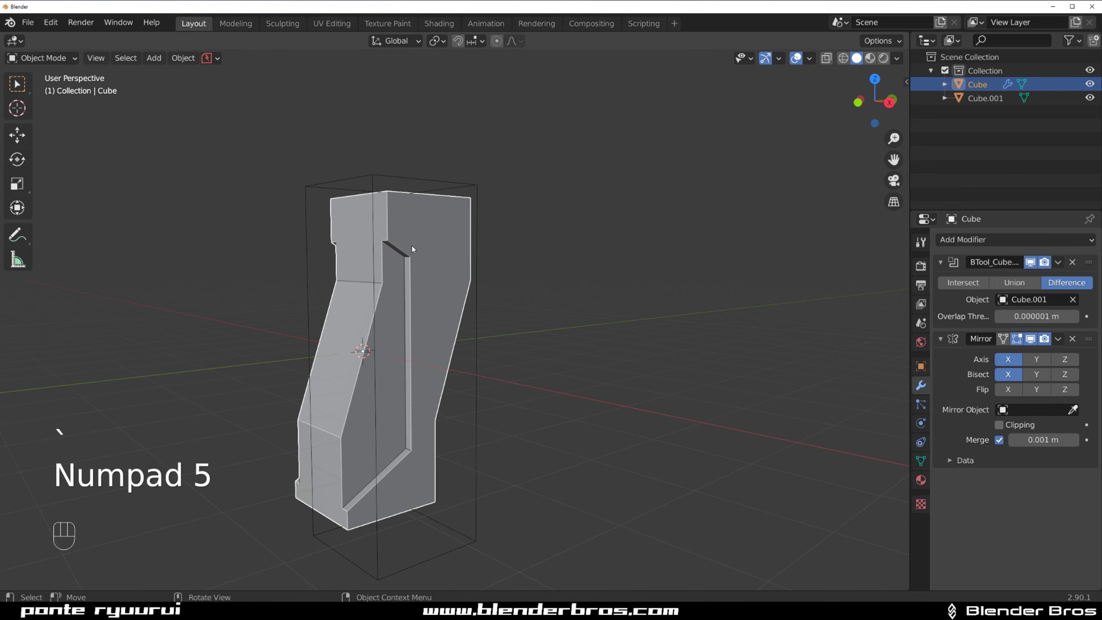
middle_drag(412, 246, 352, 271)
key(alt+a)
scroll(409, 204, down, 2)
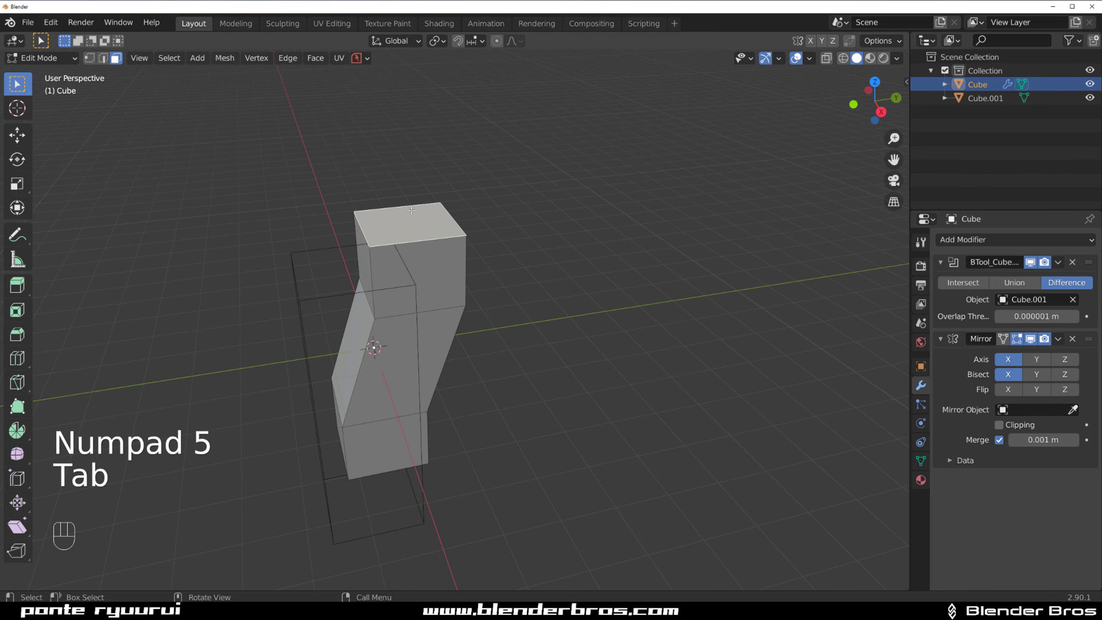
middle_drag(445, 229, 461, 239)
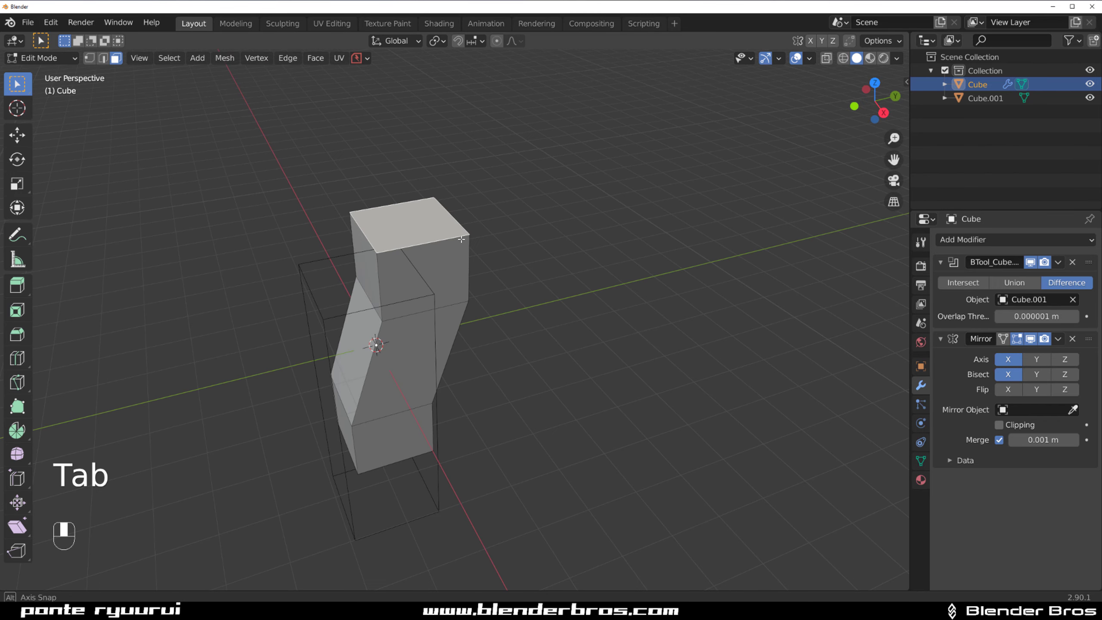
key(ctrl+r)
click(411, 263)
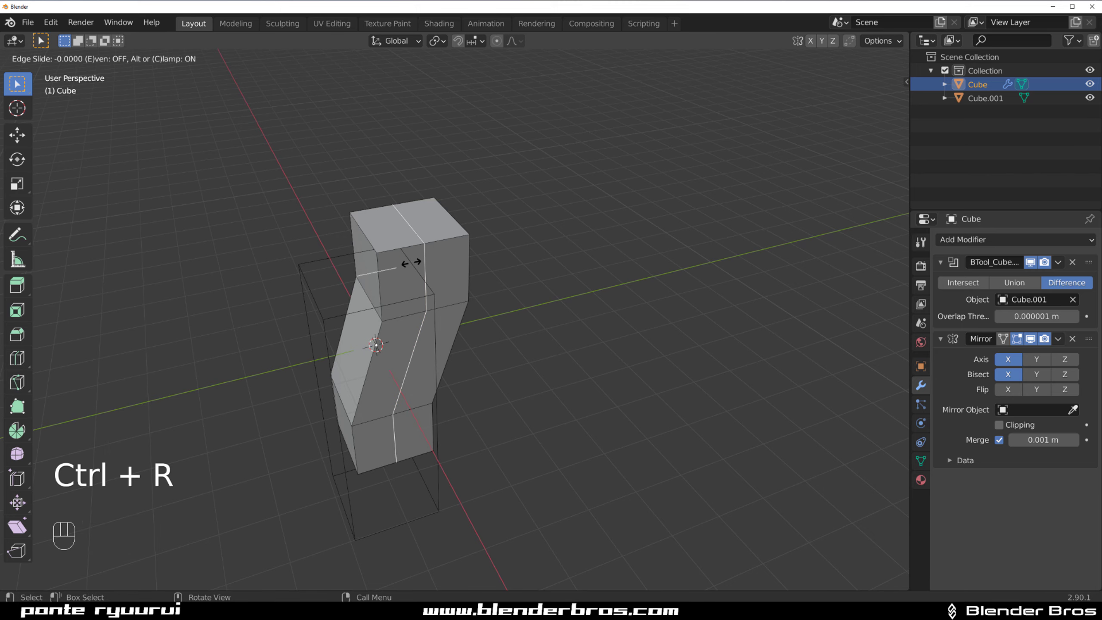
click(381, 259)
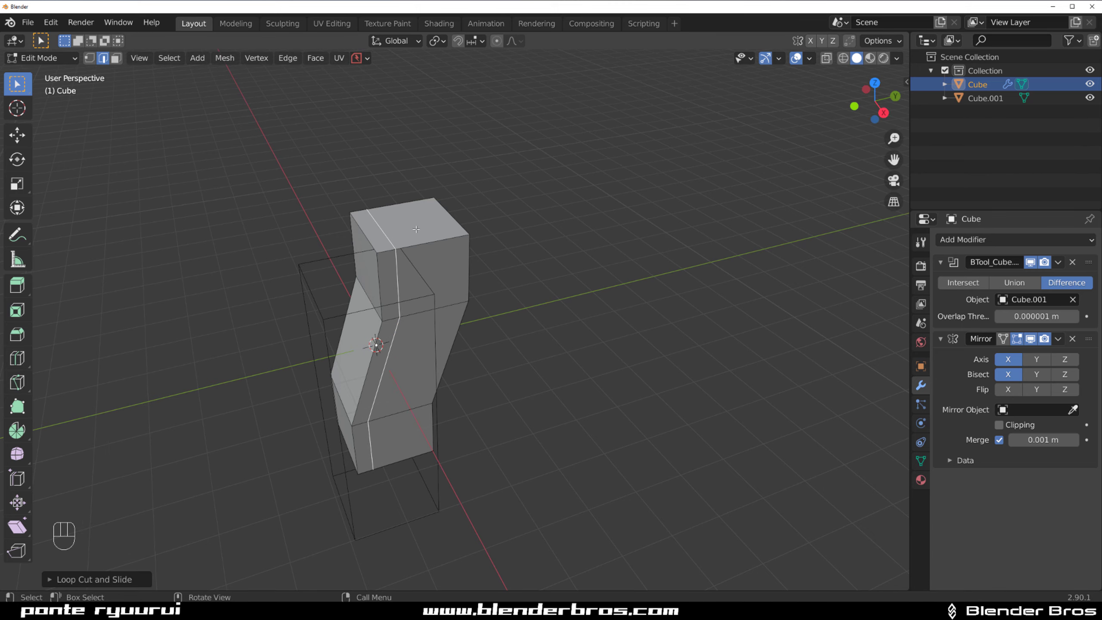
- Inset the column's larger top face and extrude it upward into a tall narrower block
click(438, 226)
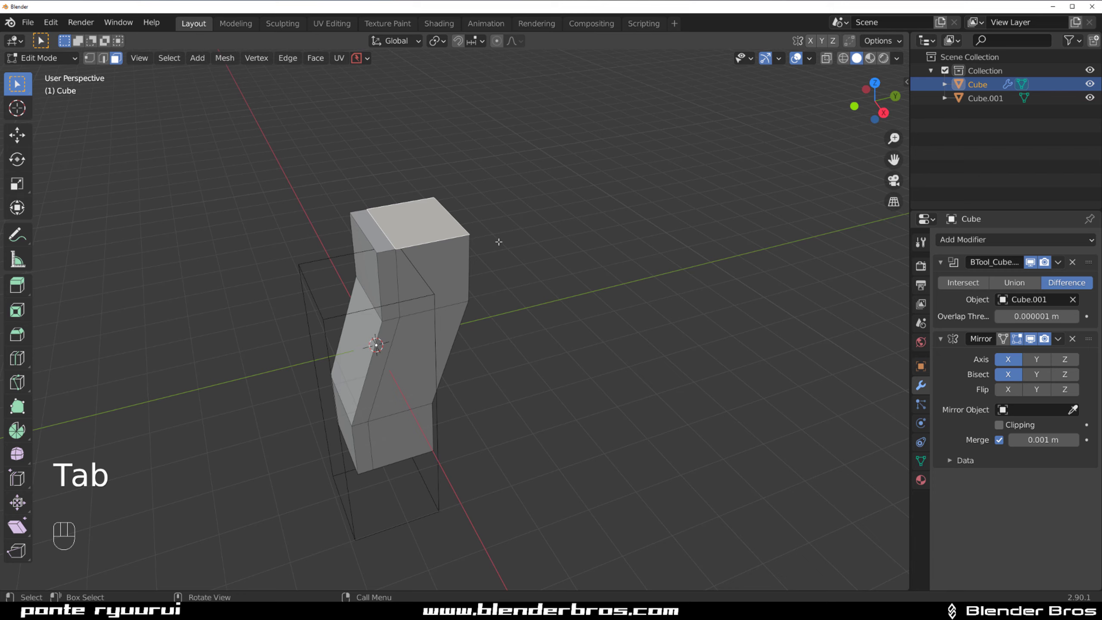
key(i)
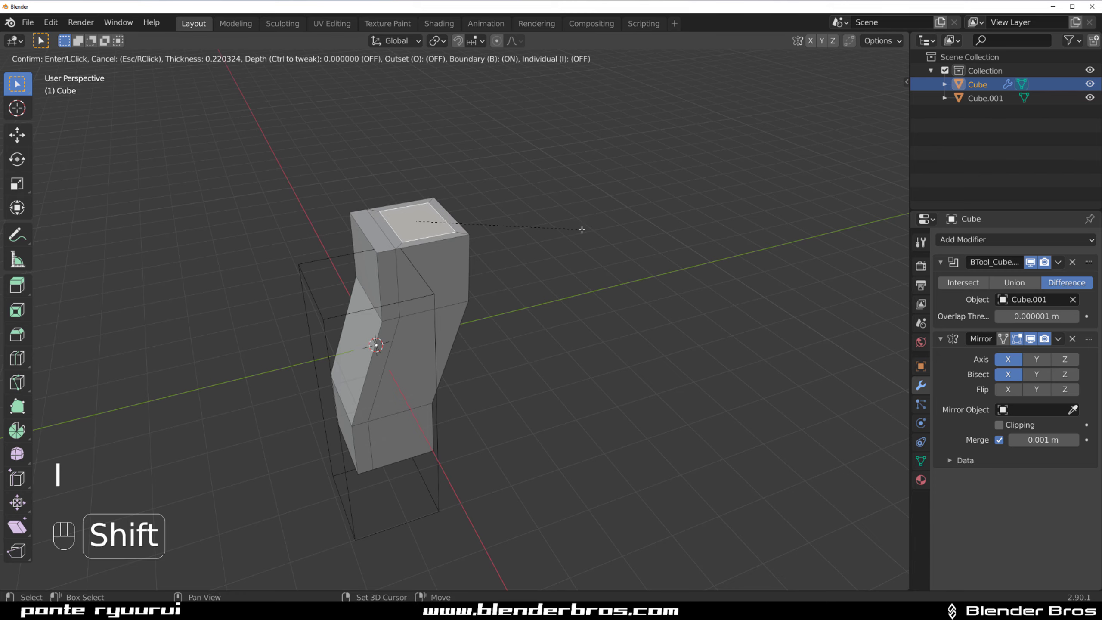
click(616, 230)
key(e)
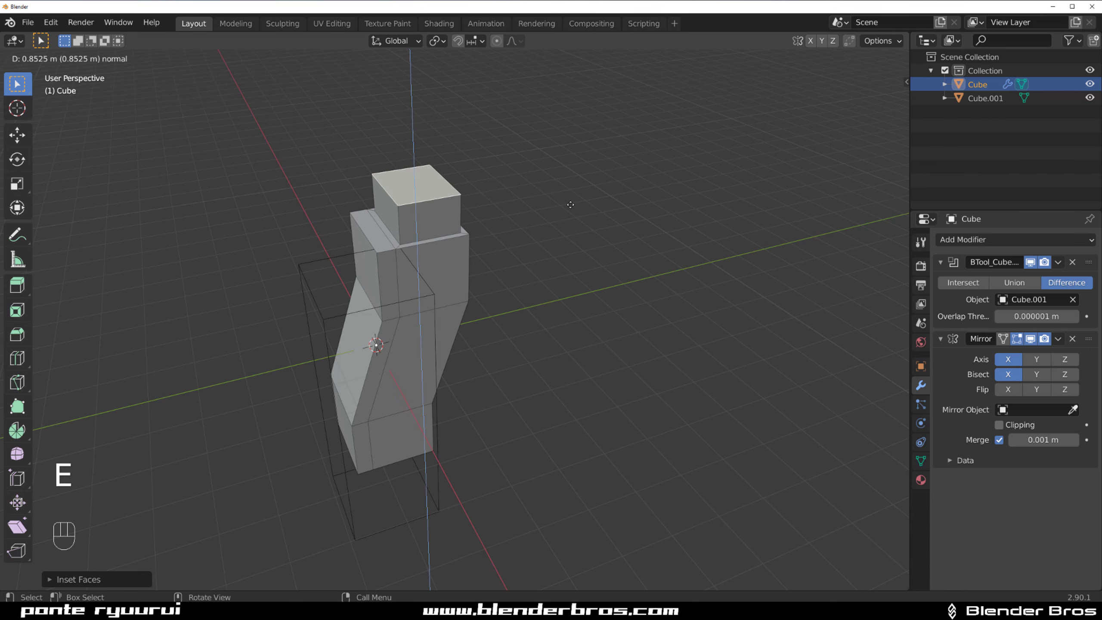
click(521, 213)
- Inset the narrow top face beside the tall block and extrude it upward into a short thin plate
middle_drag(521, 213, 499, 217)
click(375, 229)
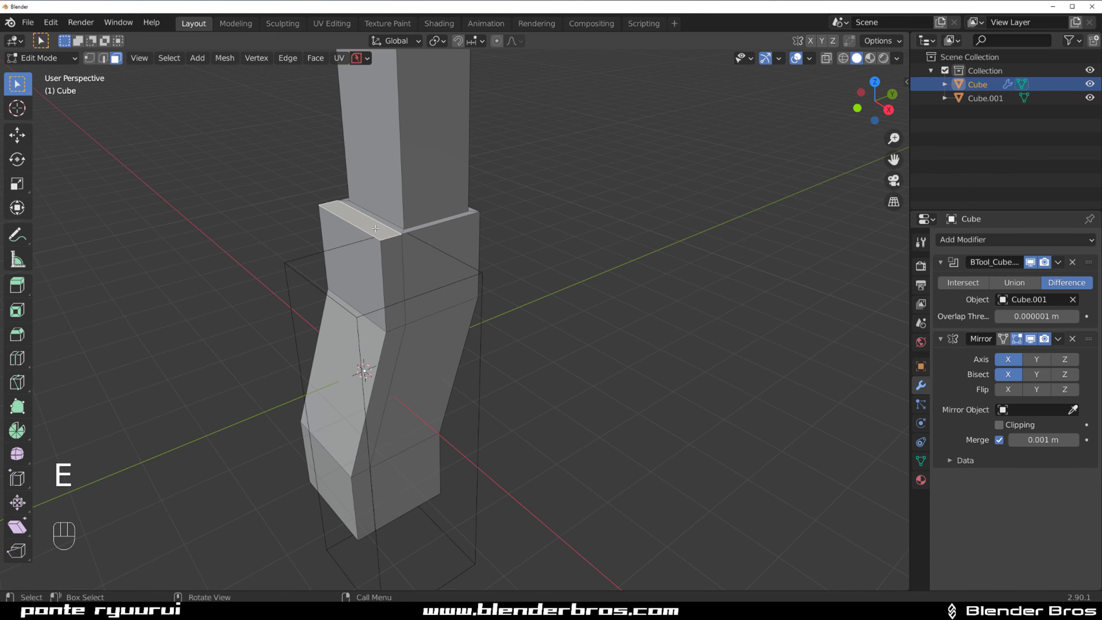
key(i)
click(589, 251)
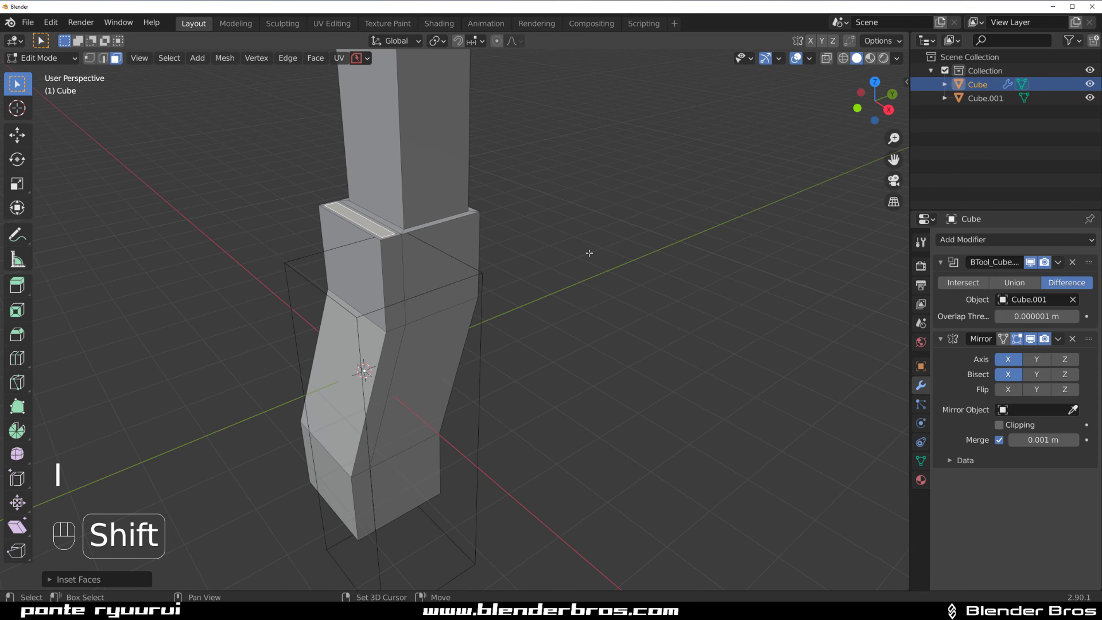
key(e)
click(593, 243)
middle_drag(592, 243, 648, 222)
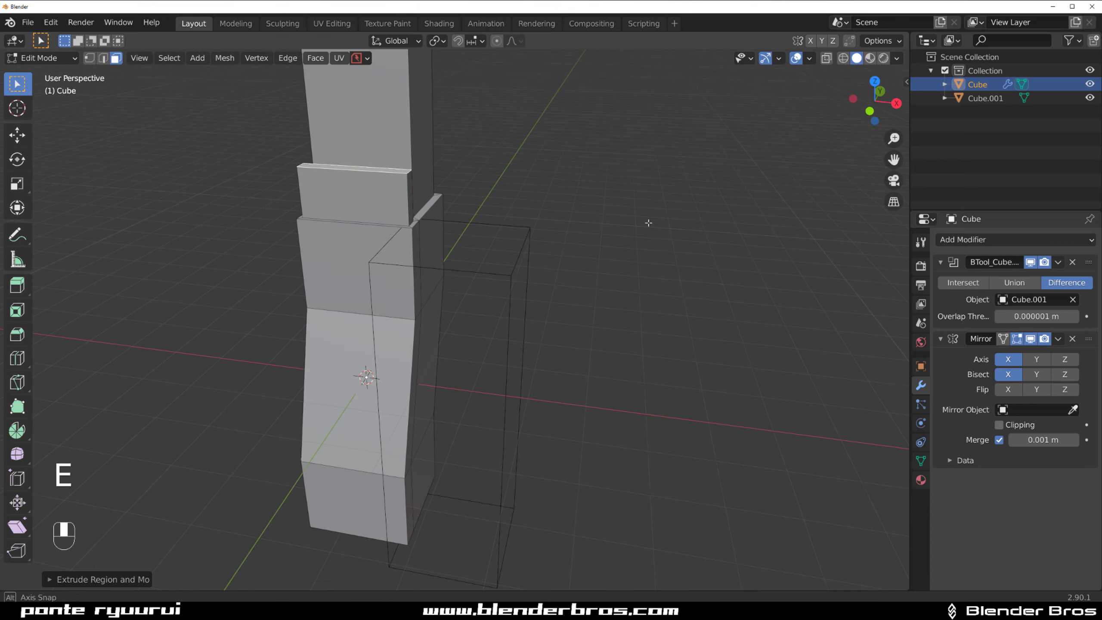
key(Tab)
click(469, 277)
middle_drag(460, 202, 411, 219)
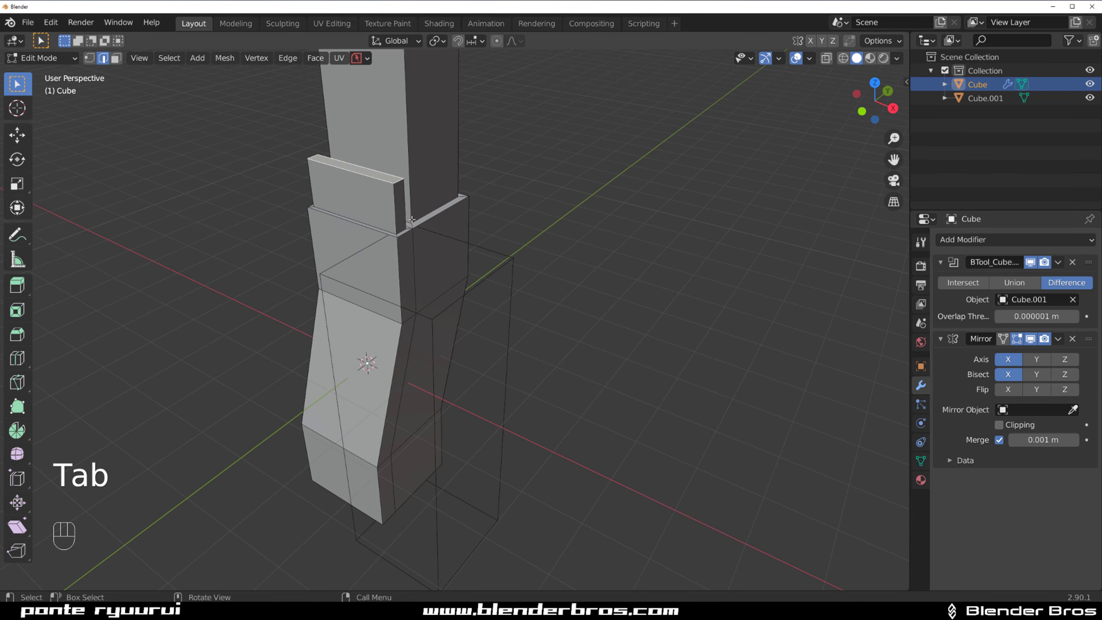
key(ctrl+b)
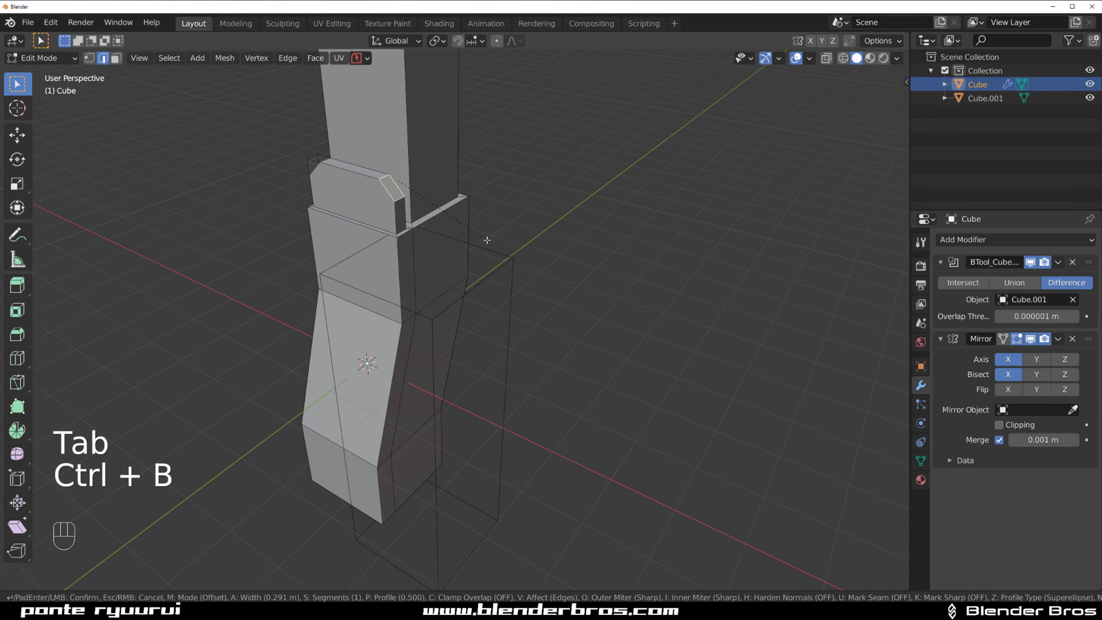
right_click(512, 244)
key(Tab)
scroll(529, 249, down, 4)
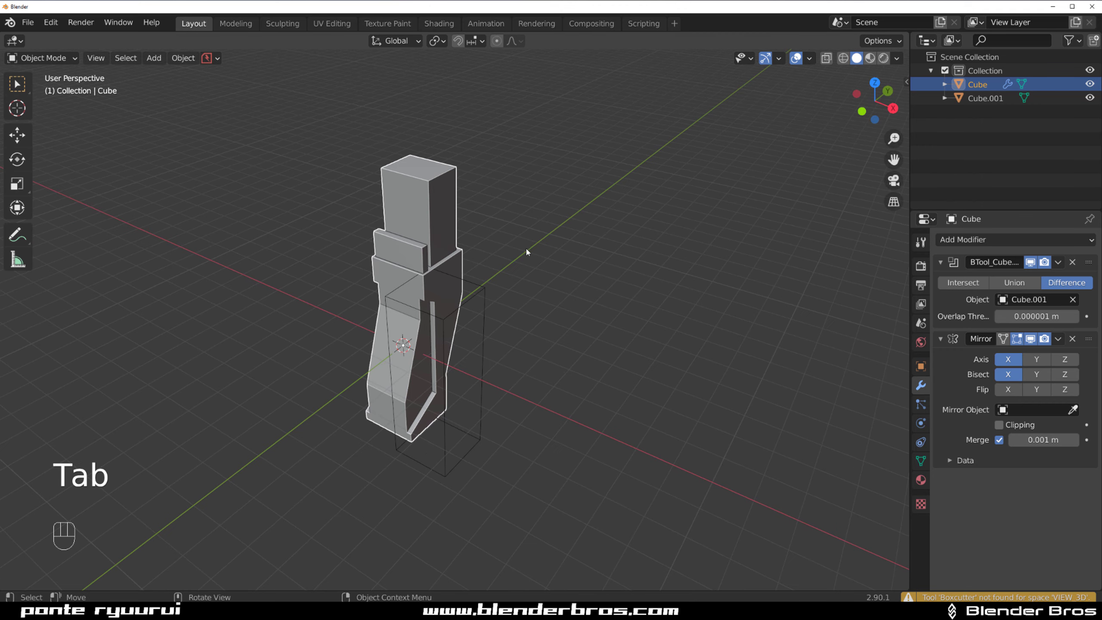
- In Edit Mode, add a centred lengthwise loop cut down the column's front and bevel it into a wide middle strip
middle_drag(469, 261, 492, 238)
scroll(462, 239, up, 6)
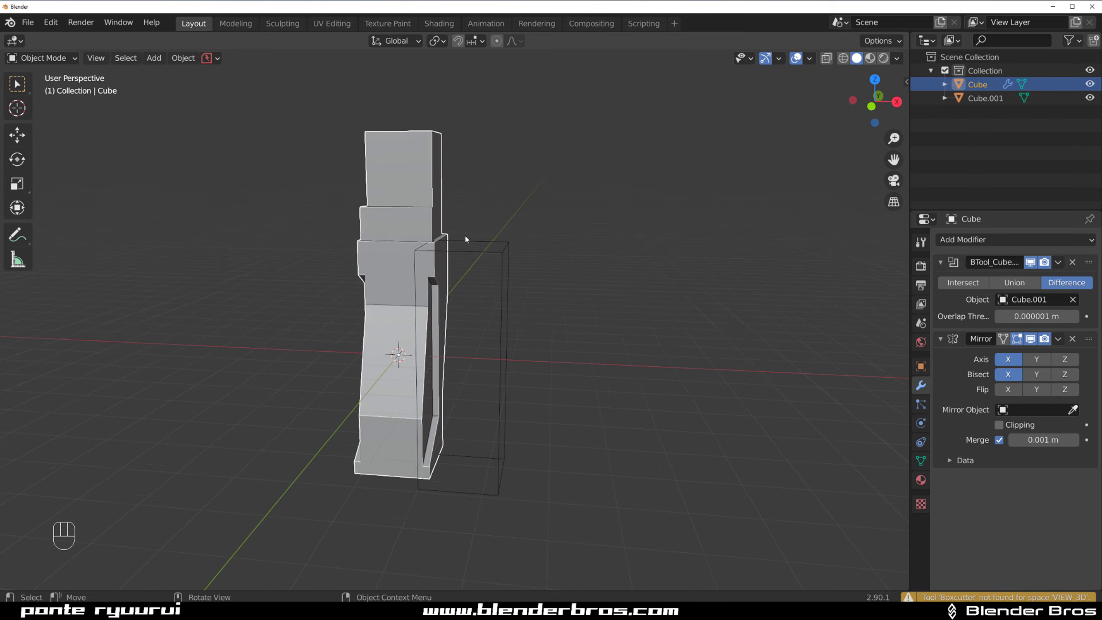
middle_drag(424, 192, 442, 252)
key(Tab)
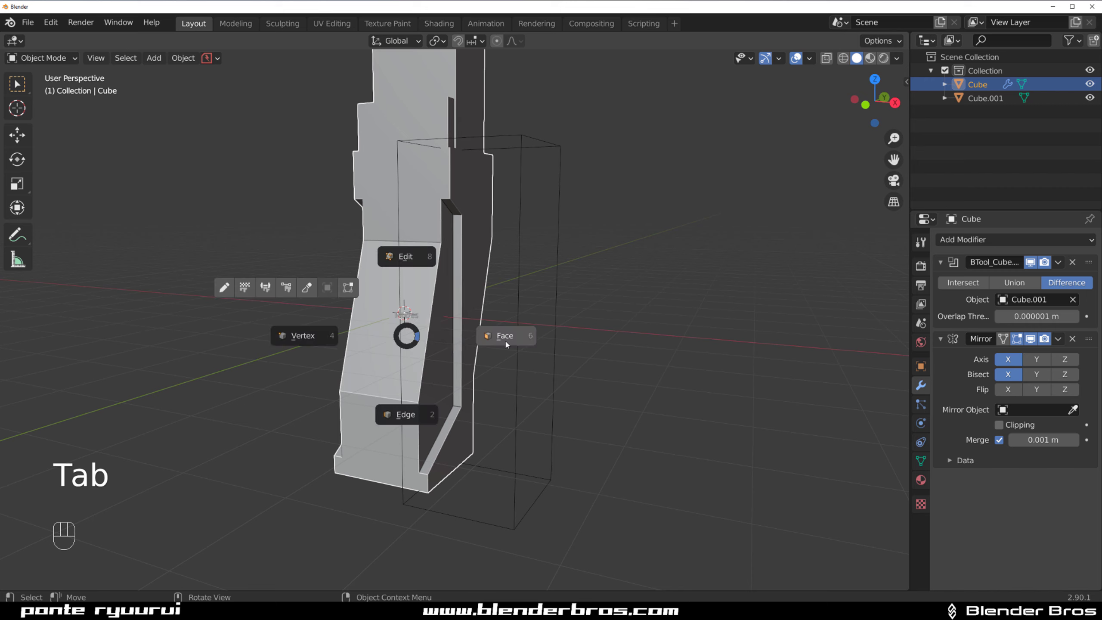
click(505, 335)
middle_drag(505, 343, 420, 305)
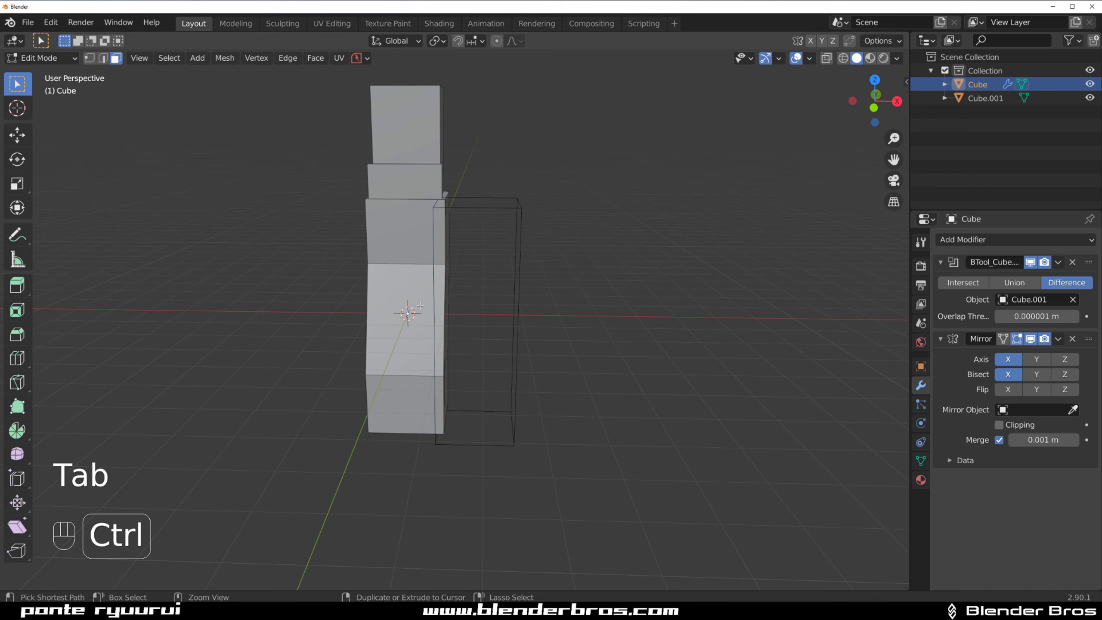
key(ctrl+r)
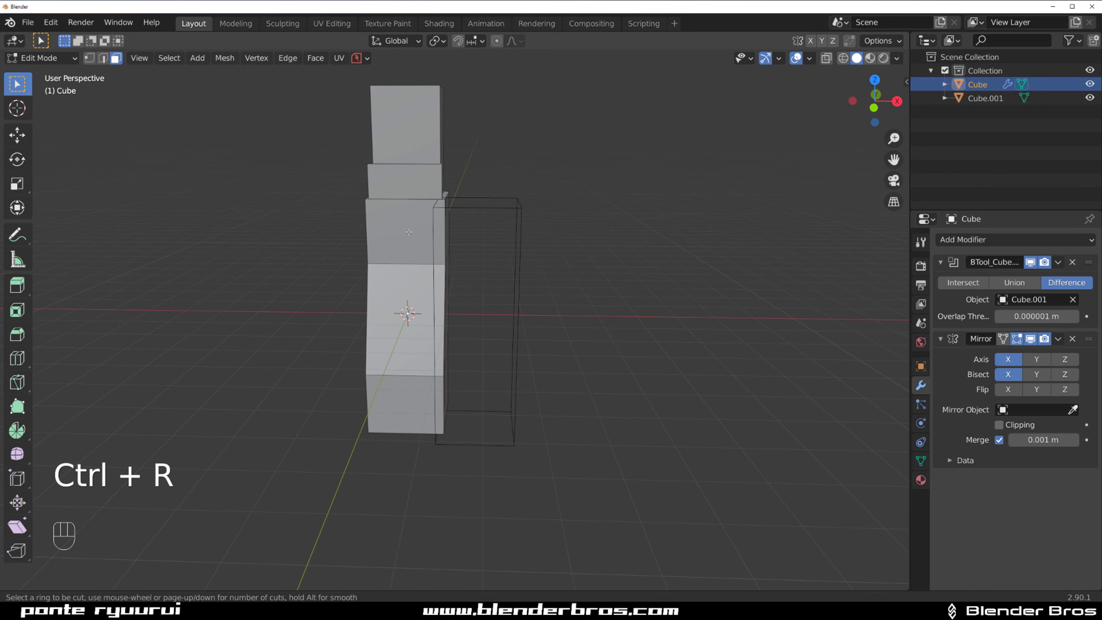
click(408, 198)
middle_drag(408, 198, 434, 260)
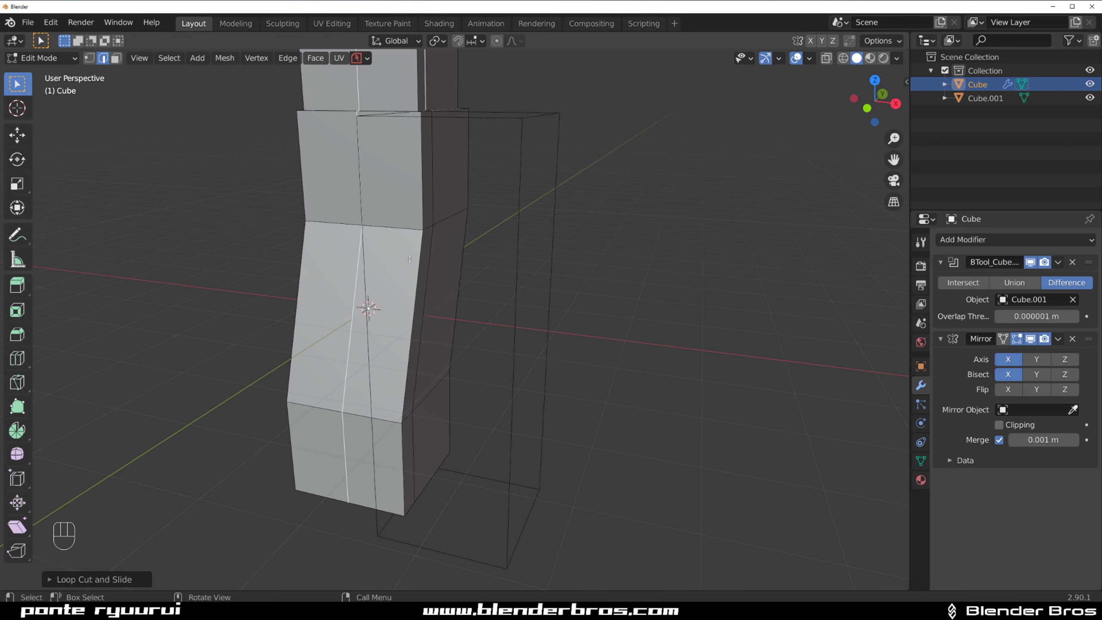
key(ctrl+b)
click(453, 266)
- Select the slanted middle face of the column's front strip and inset it
key(Tab)
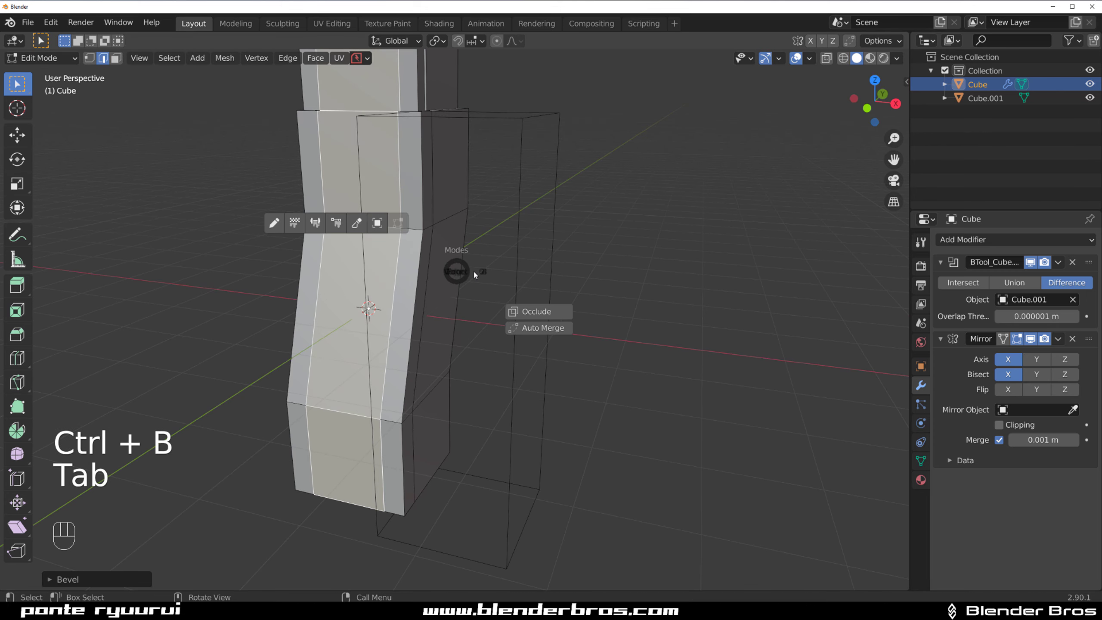
click(365, 276)
middle_drag(365, 275, 374, 277)
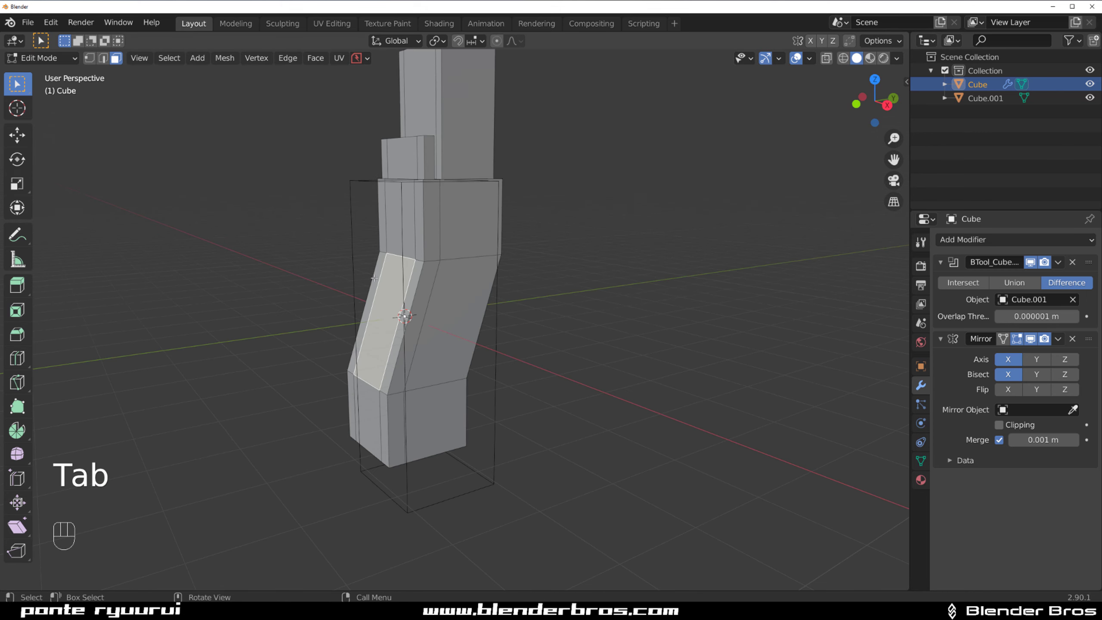
scroll(495, 271, up, 1)
key(i)
click(497, 271)
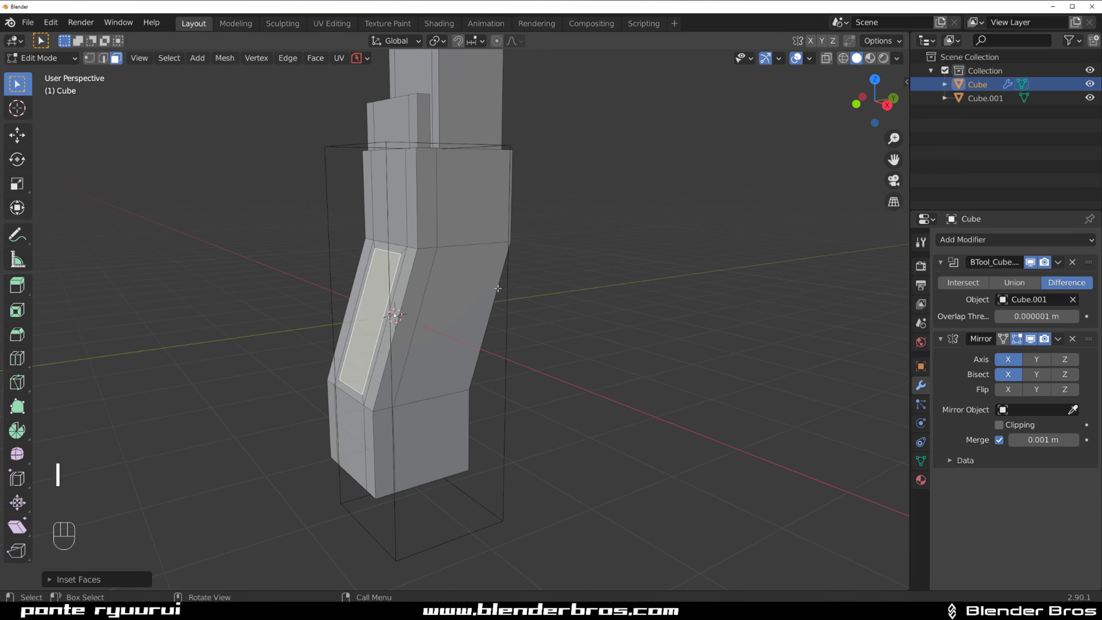
- Extrude the inset face upward into a protruding block and flatten its end by scaling it to 0 along Z
scroll(496, 270, down, 3)
key(e)
click(492, 232)
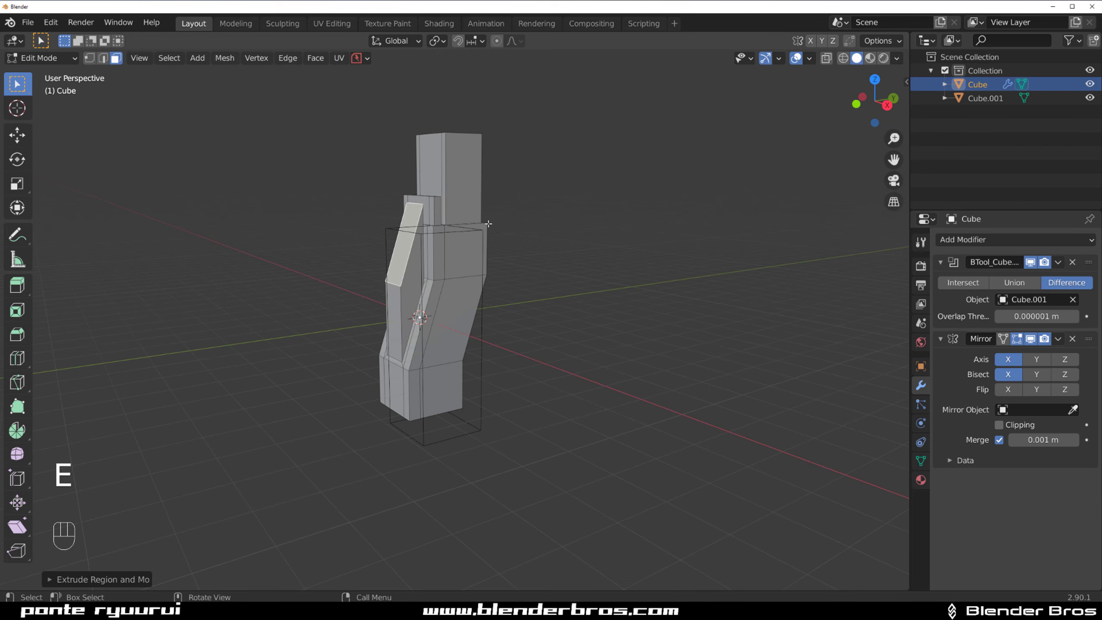
key(s)
key(z)
key(0)
key(Return)
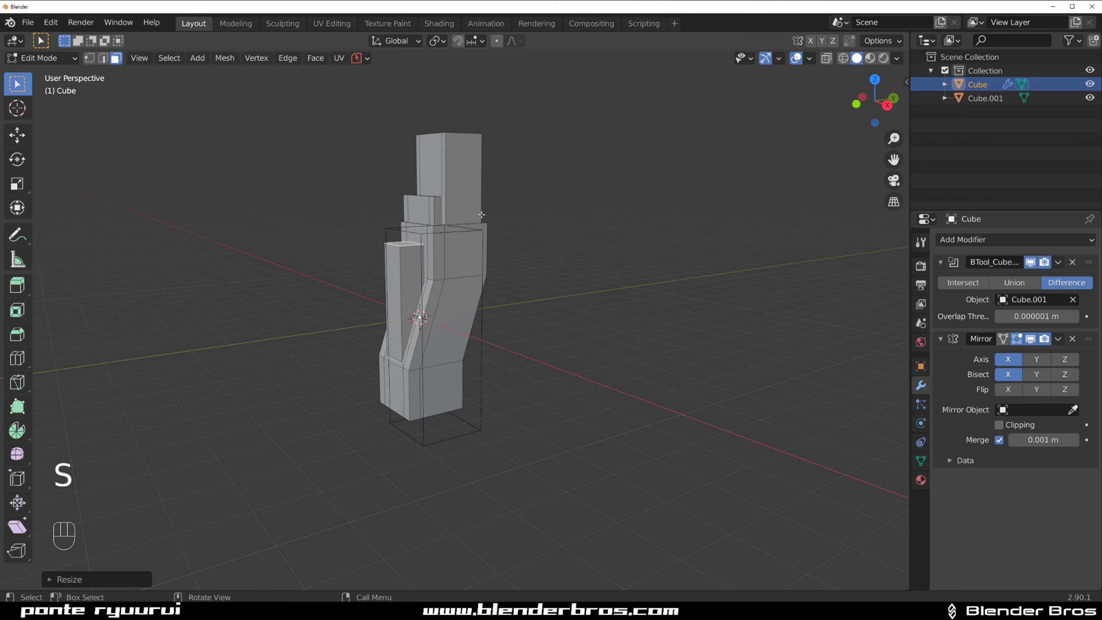
- Add a loop cut around the protruding block with Even and Flipped enabled, sliding it level and close to the block's top
scroll(401, 209, up, 3)
middle_drag(403, 239, 442, 254)
shift+middle_drag(371, 275, 487, 322)
scroll(488, 323, up, 2)
key(Tab)
key(ctrl+r)
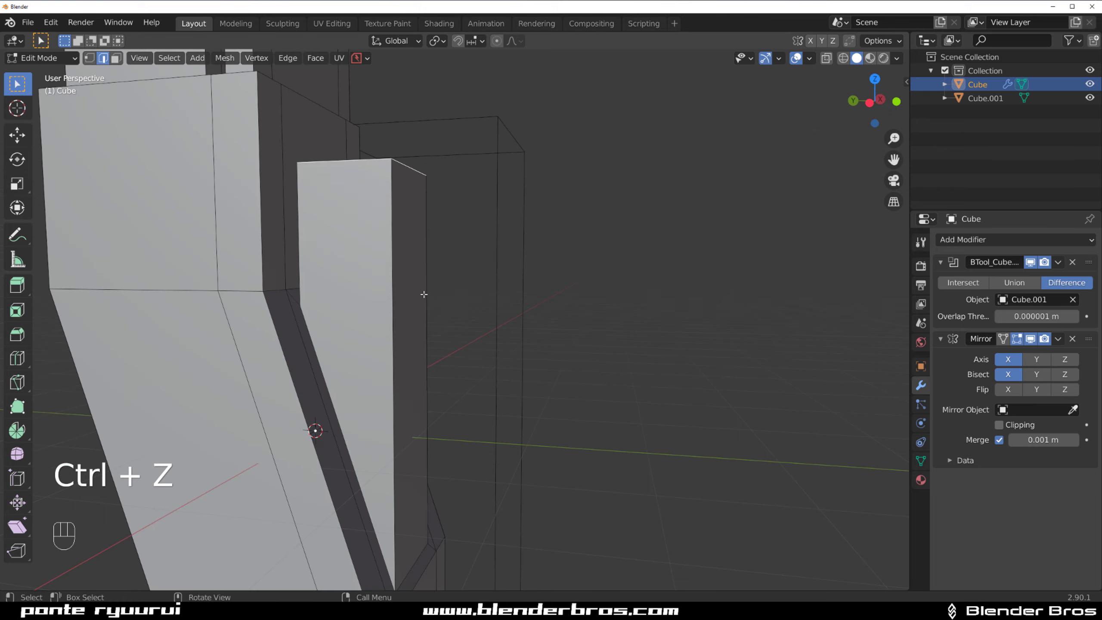
scroll(423, 293, down, 4)
mouse_move(424, 294)
middle_down()
mouse_move(266, 296)
mouse_move(147, 279)
mouse_move(417, 294)
middle_up()
scroll(419, 292, up, 2)
key(ctrl+r)
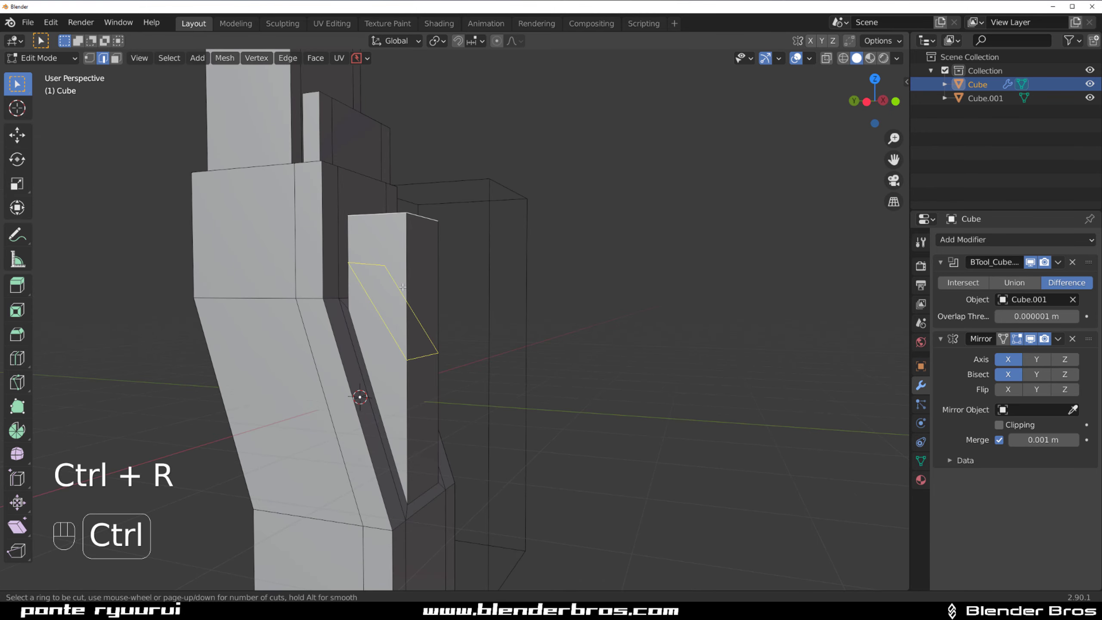
click(403, 287)
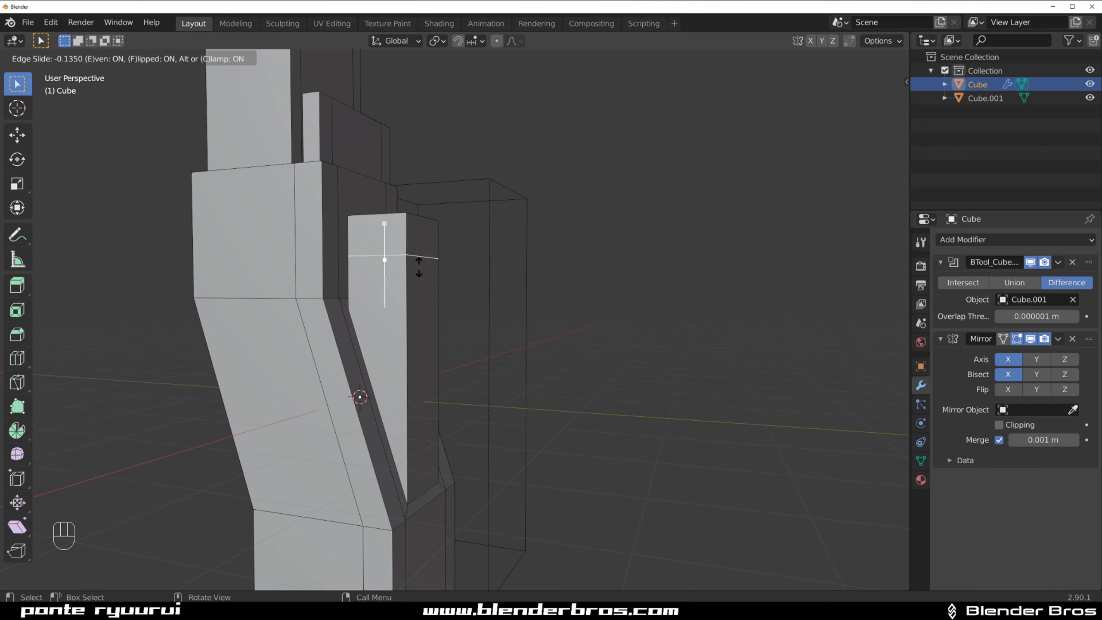
click(430, 241)
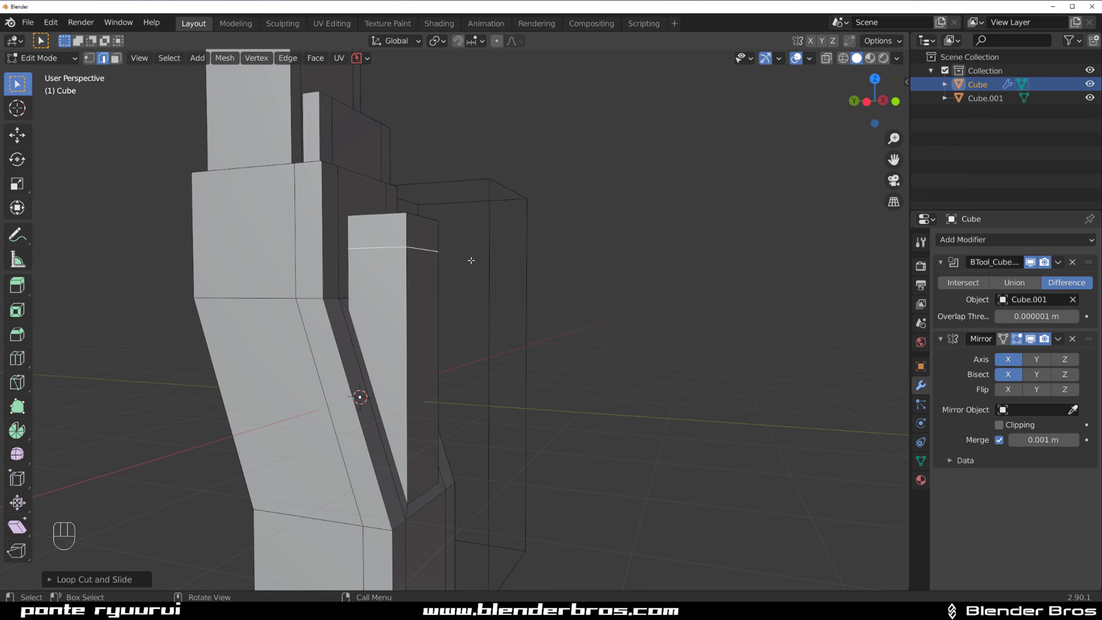
- Bevel the new loop into a band of faces and scale the band narrower along Z
key(ctrl+b)
click(573, 282)
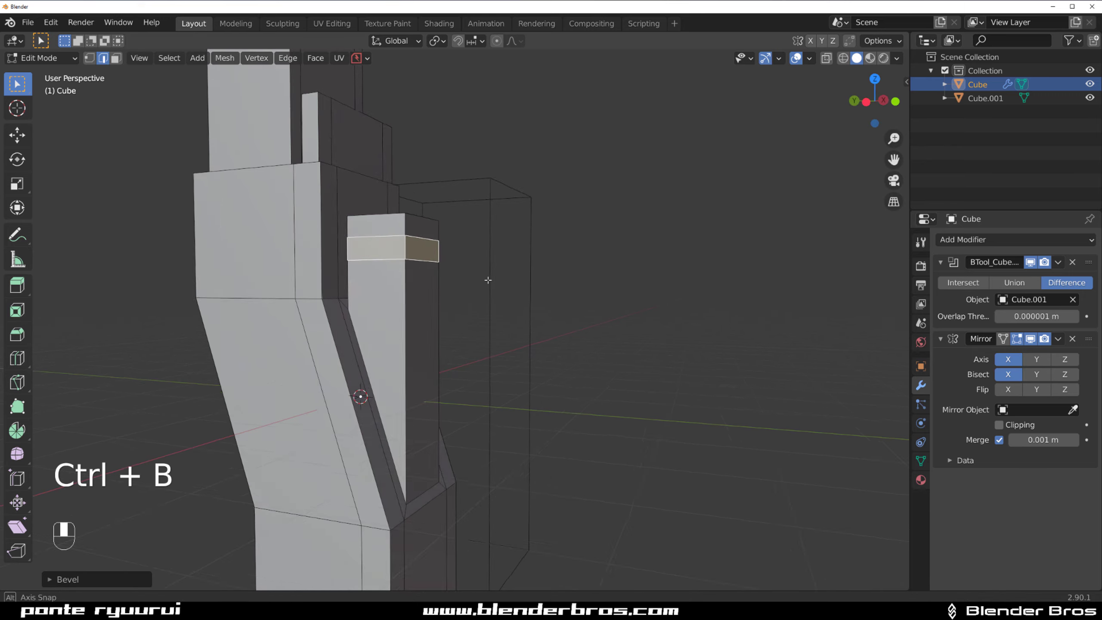
middle_drag(484, 278, 412, 349)
scroll(399, 293, up, 1)
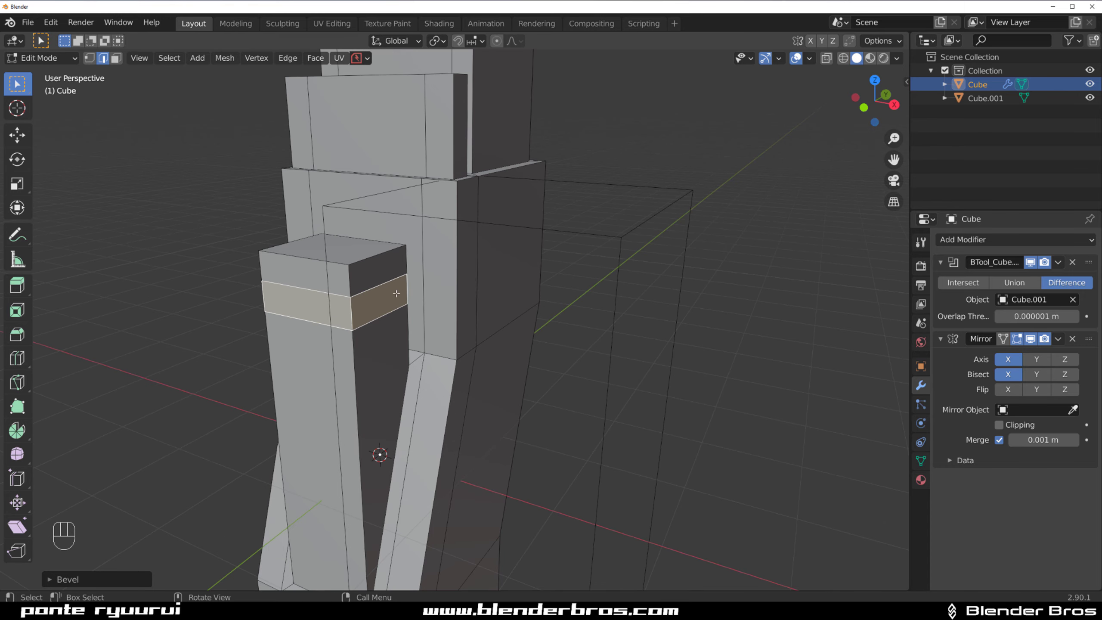
key(Tab)
scroll(390, 293, down, 2)
middle_drag(400, 306, 444, 299)
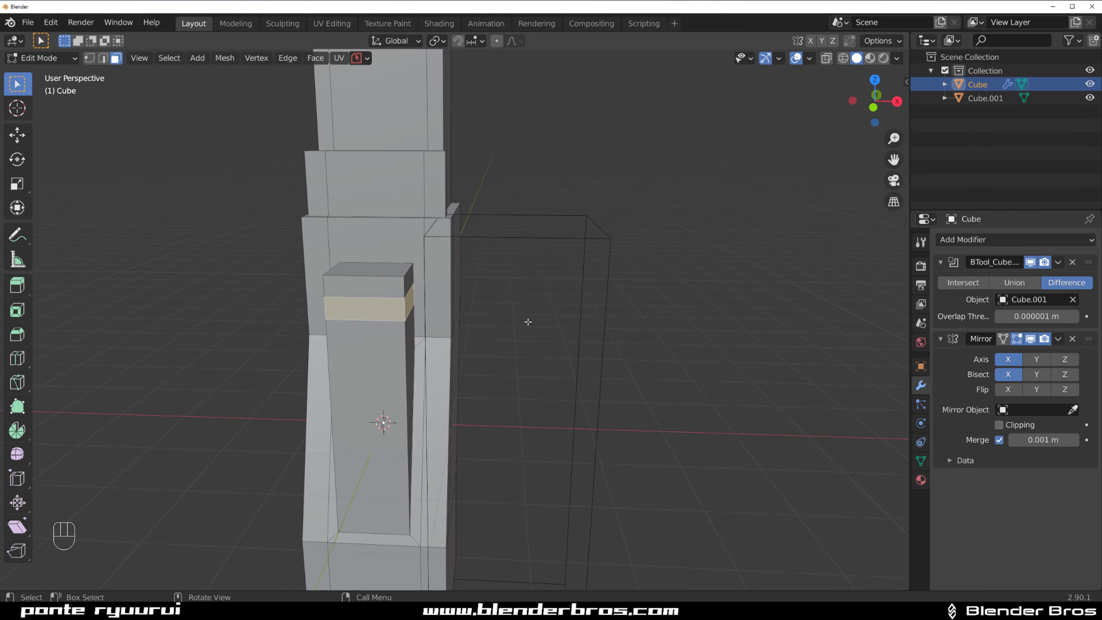
key(s)
key(z)
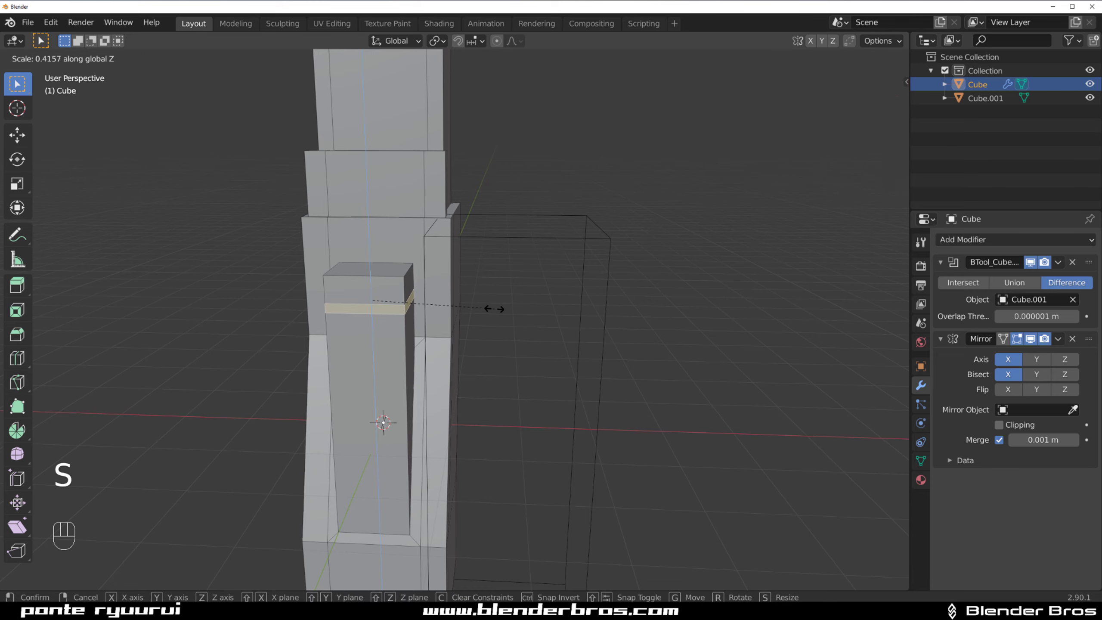
click(458, 306)
- Extrude the band in place and shrink it inward by about 0.04 with Shrink/Fatten to form a groove
middle_drag(458, 306, 364, 306)
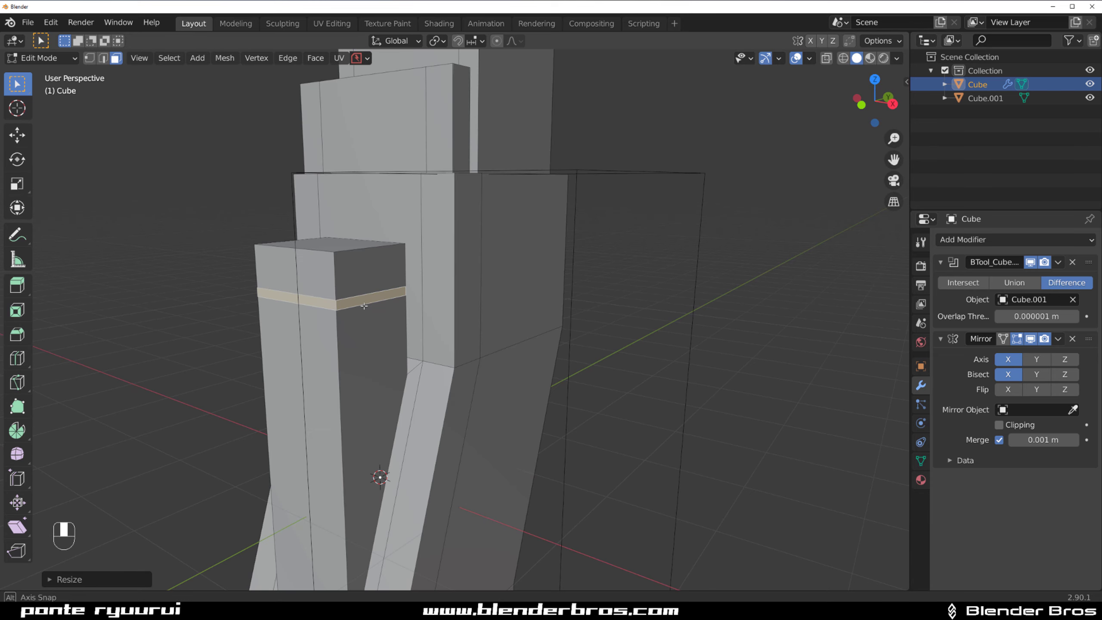
key(e)
right_click(571, 318)
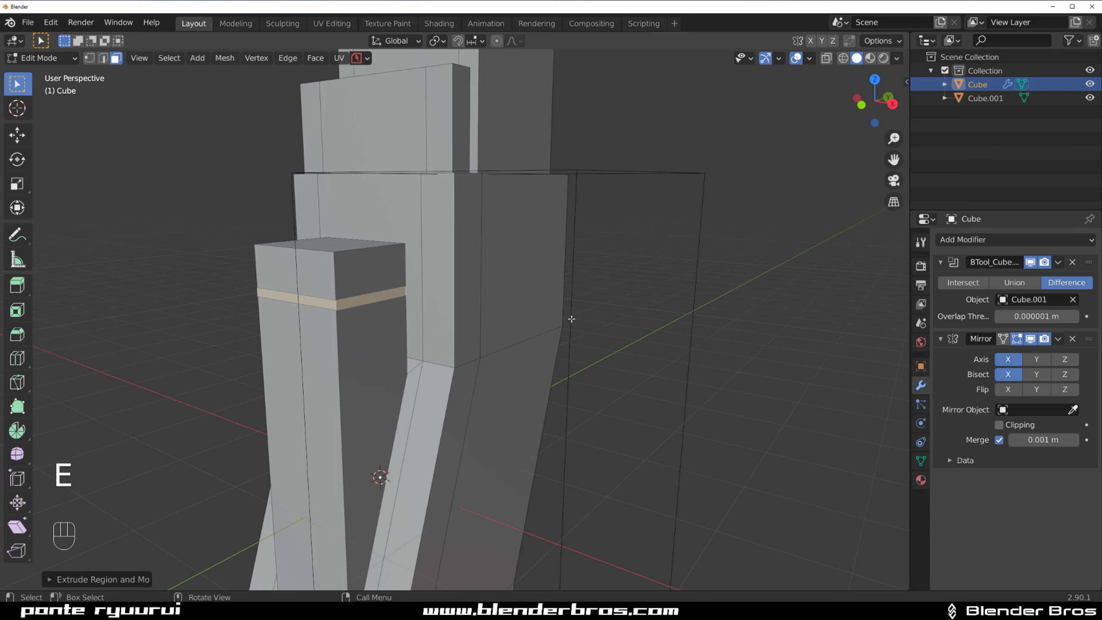
key(alt+s)
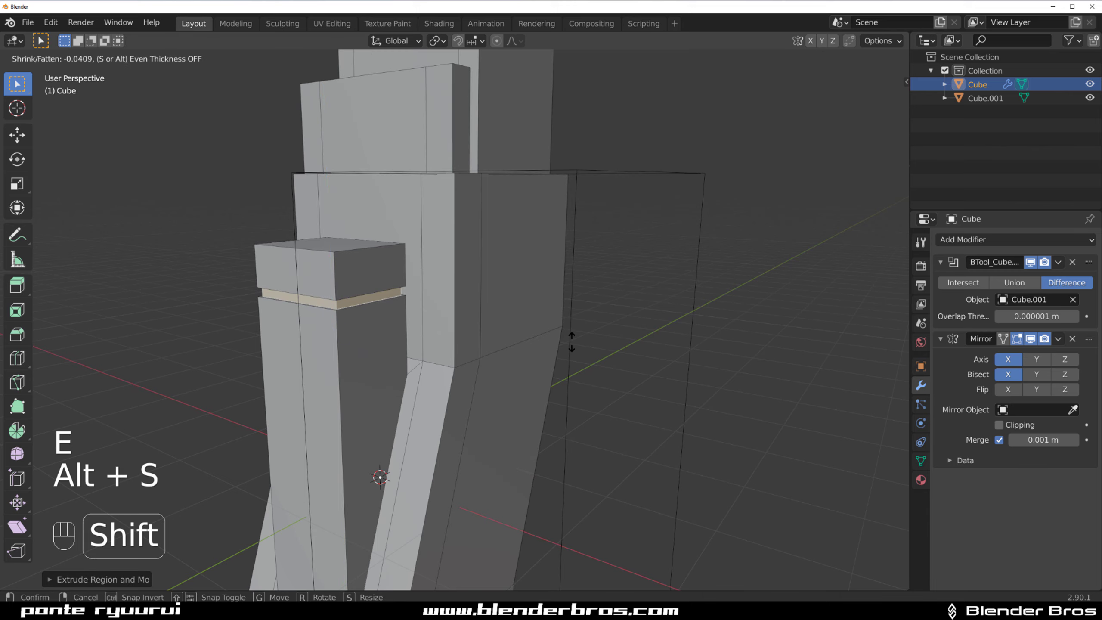
click(572, 343)
middle_drag(347, 286, 432, 289)
scroll(368, 269, up, 2)
scroll(432, 290, up, 4)
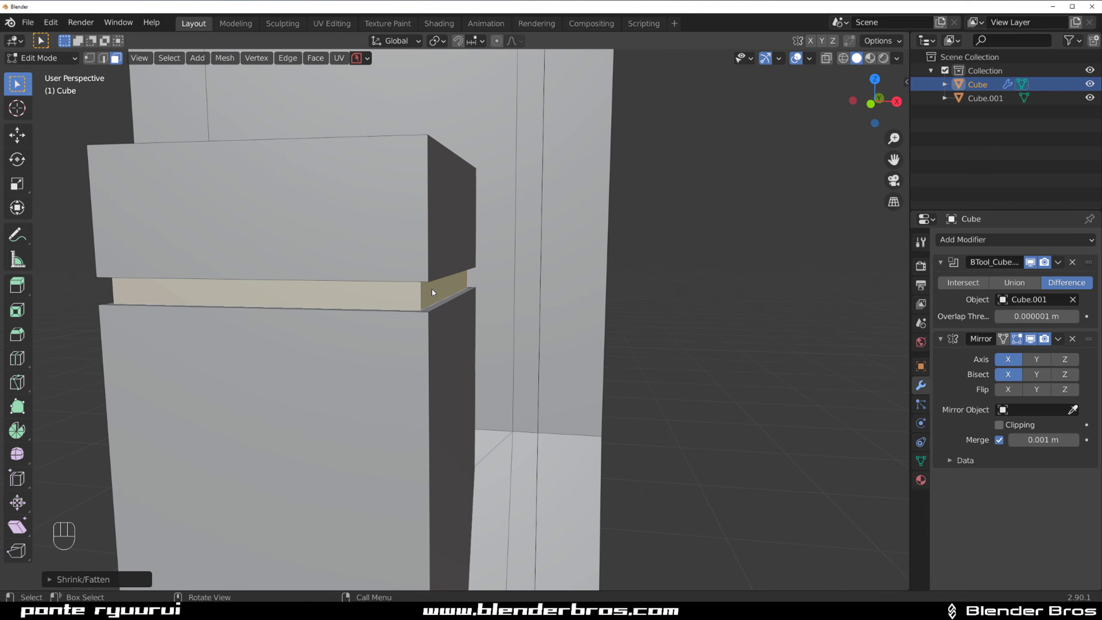
- Select the protruding block's two outer vertical corner edges along their full height and bevel them about 0.177 m wide
key(Tab)
click(423, 291)
scroll(417, 293, down, 4)
middle_drag(213, 334, 125, 338)
shift+click(187, 348)
scroll(261, 339, down, 4)
middle_drag(417, 347, 384, 319)
middle_drag(384, 319, 361, 333)
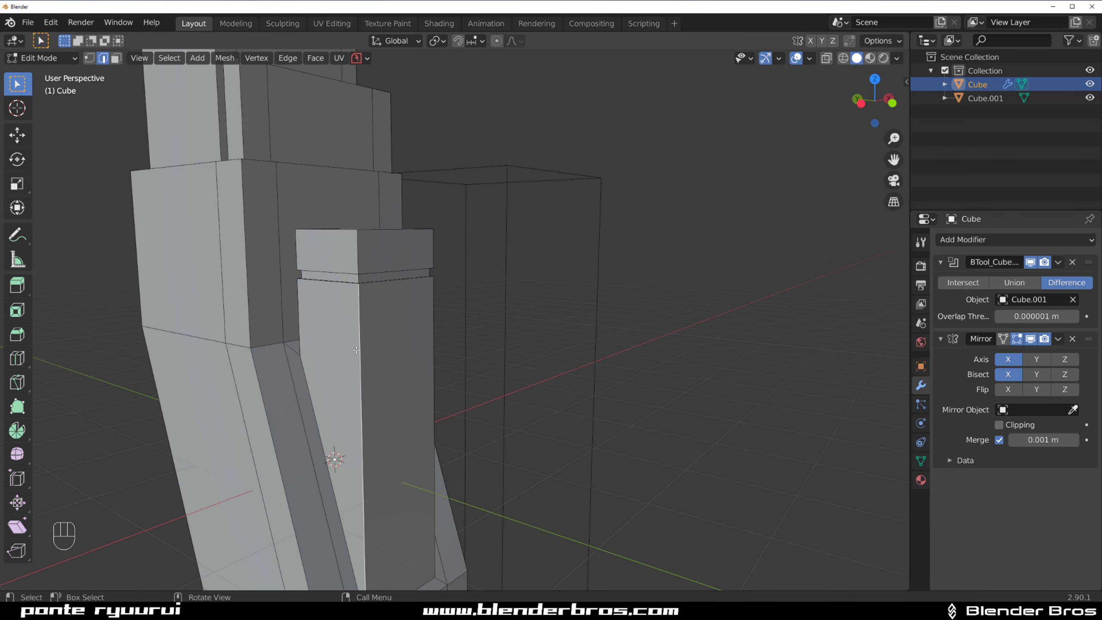
middle_drag(447, 293, 437, 342)
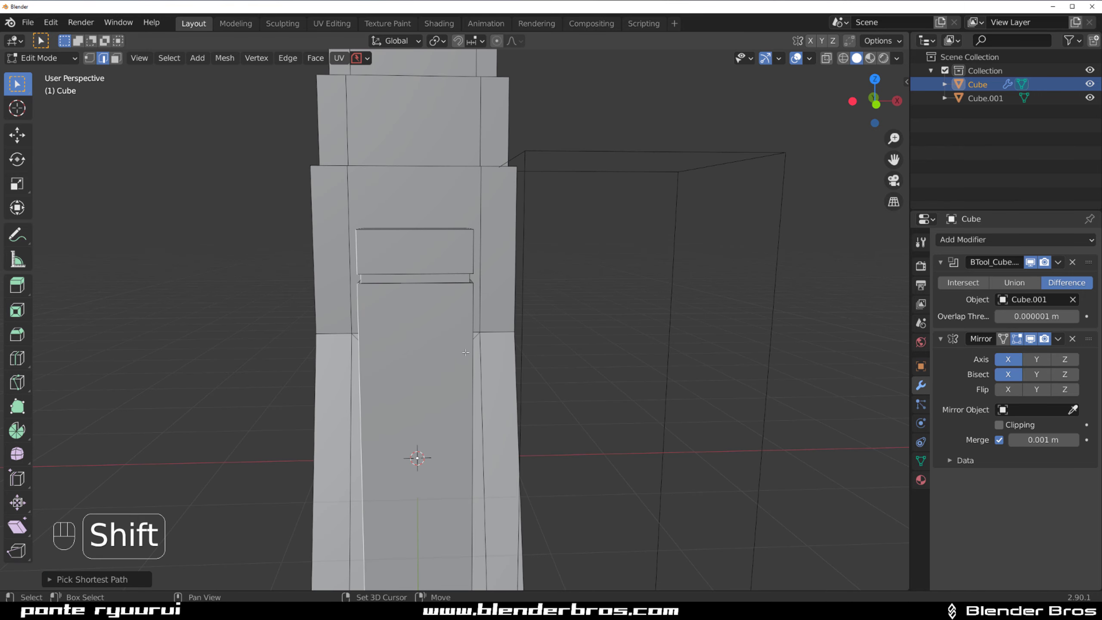
ctrl+click(475, 263)
middle_drag(486, 499, 468, 380)
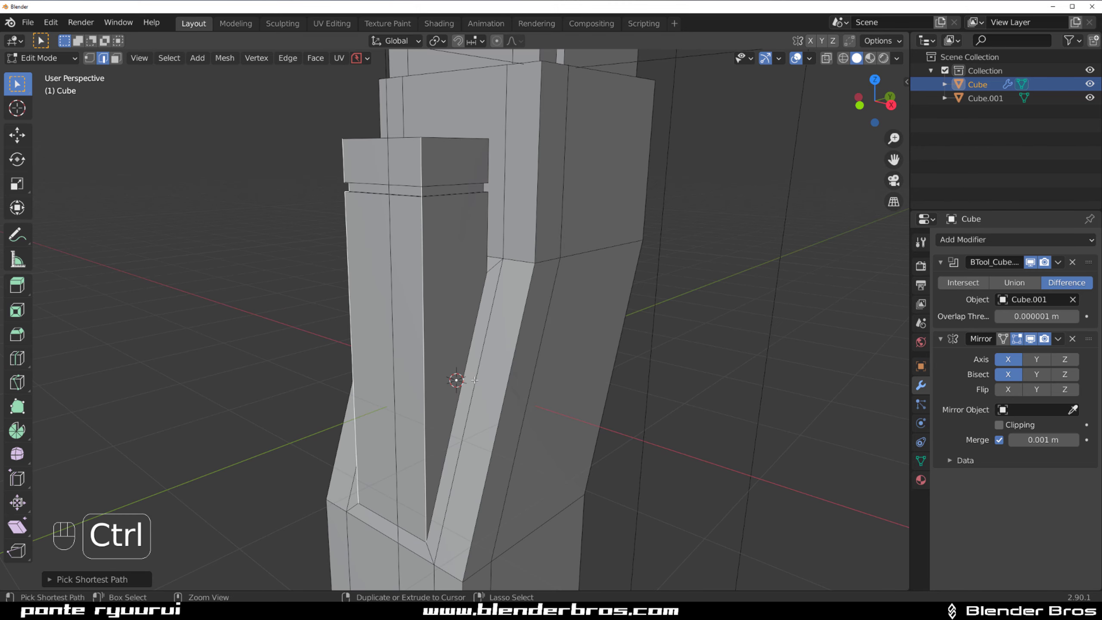
key(ctrl+b)
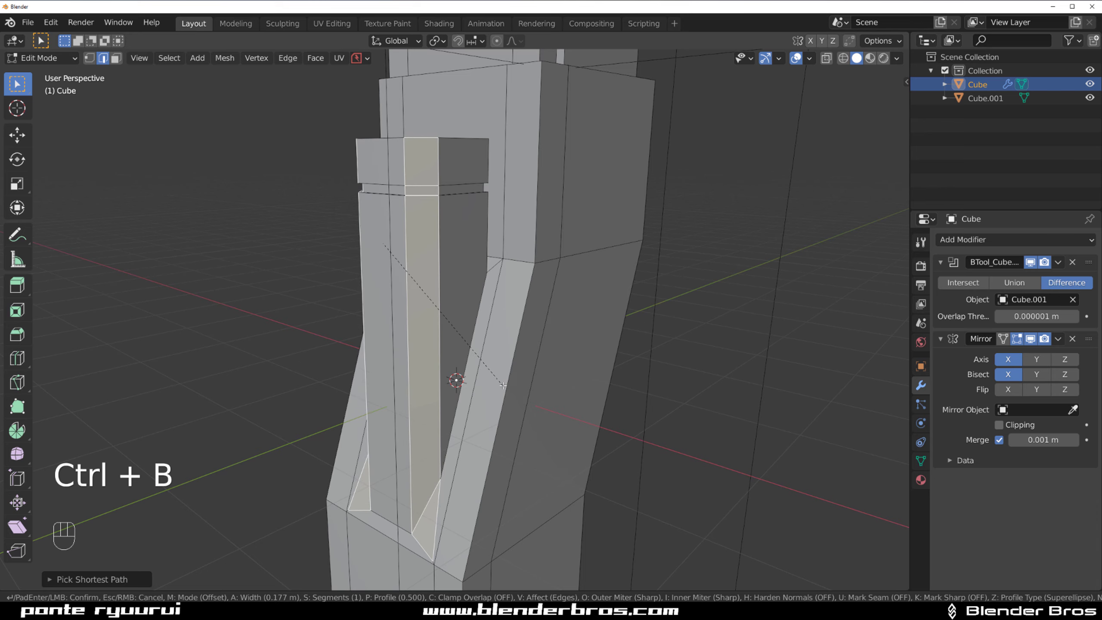
click(502, 385)
middle_drag(321, 500, 445, 415)
scroll(402, 427, up, 2)
scroll(424, 397, down, 2)
- Inset the protruding block's top face slightly and extrude it upward
key(Tab)
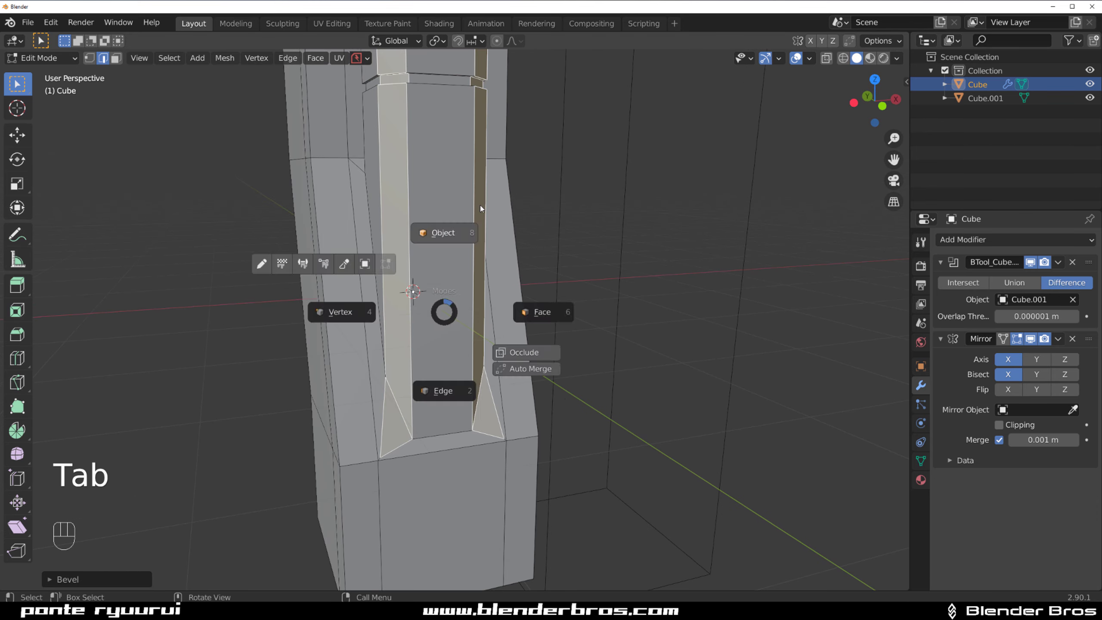
click(468, 217)
scroll(496, 260, down, 2)
middle_drag(496, 263, 596, 297)
scroll(411, 240, down, 1)
key(Tab)
key(i)
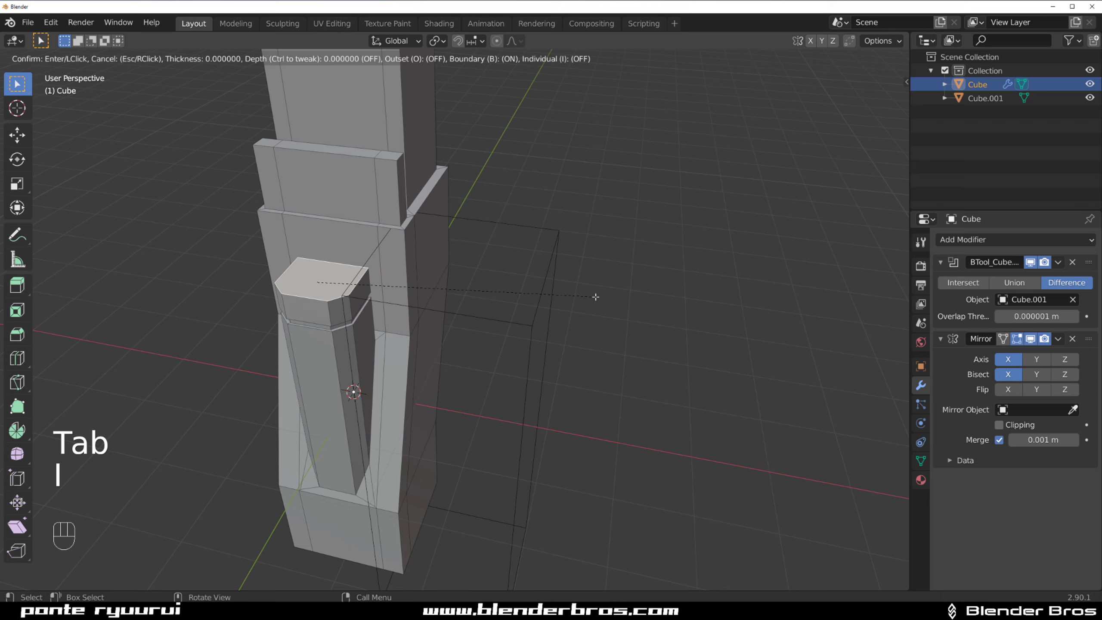
click(590, 295)
middle_drag(504, 315, 514, 294)
key(e)
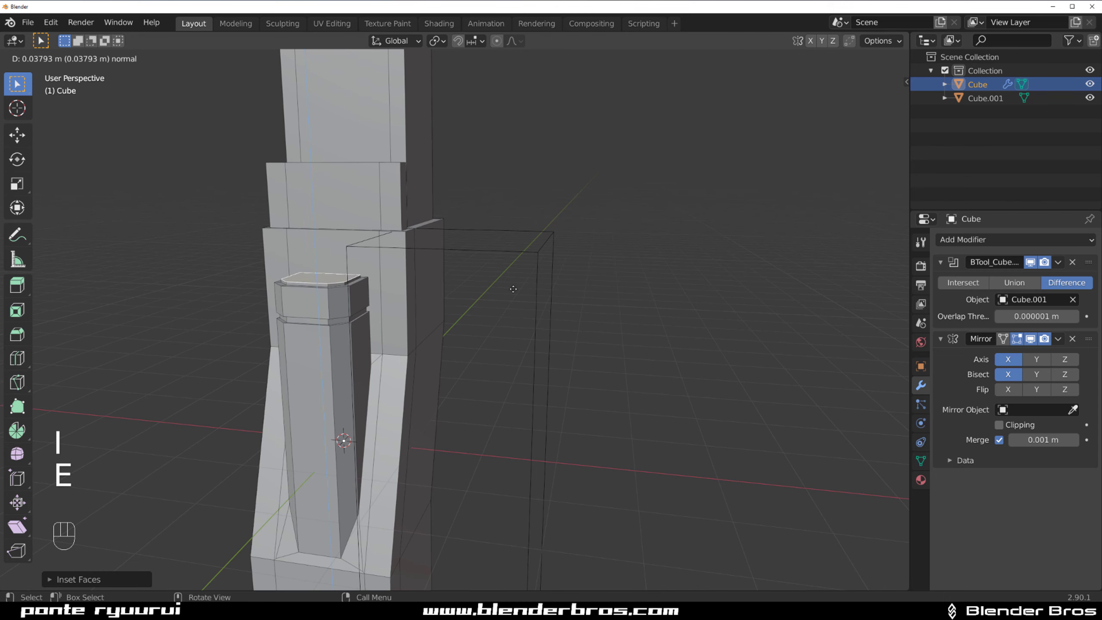
click(520, 116)
- Leave Edit Mode, switch the viewport to orthographic and examine the column from its positive Y side
scroll(468, 193, down, 3)
shift+middle_drag(467, 192, 284, 236)
key(Tab)
key(grave)
shift+middle_drag(383, 272, 549, 314)
key(KP_5)
scroll(461, 309, down, 2)
shift+middle_drag(460, 309, 419, 285)
scroll(513, 311, up, 2)
middle_drag(501, 313, 377, 322)
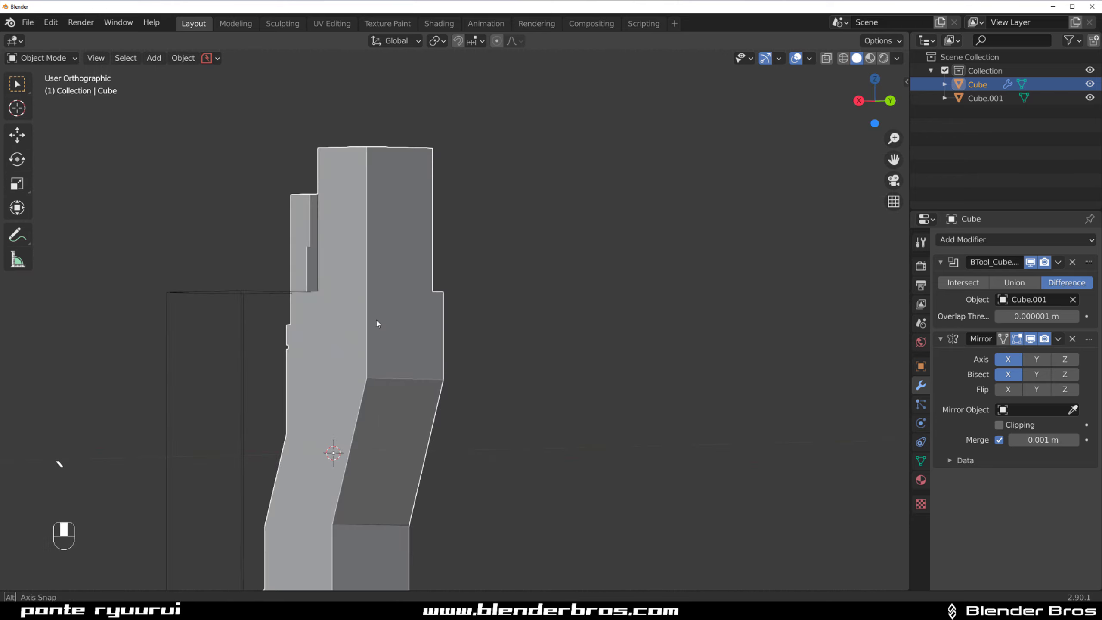
shift+middle_drag(438, 340, 429, 278)
- In Edit Mode, select the three stacked central faces on the lower body's positive Y side and extrude them outward along global Y
key(grave)
key(Tab)
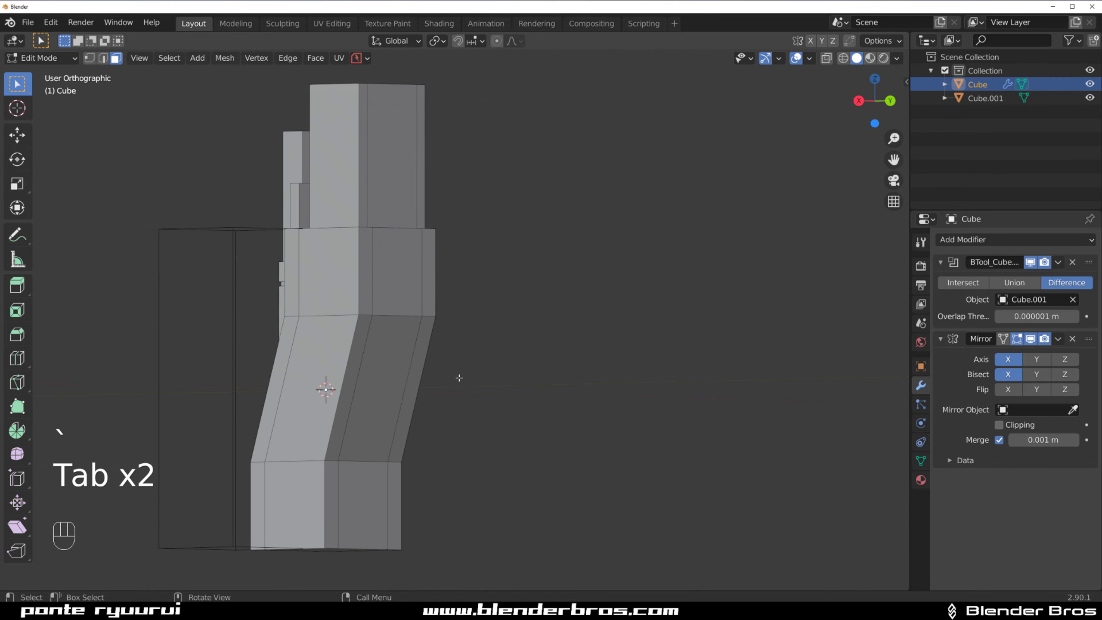
click(380, 488)
ctrl+click(399, 292)
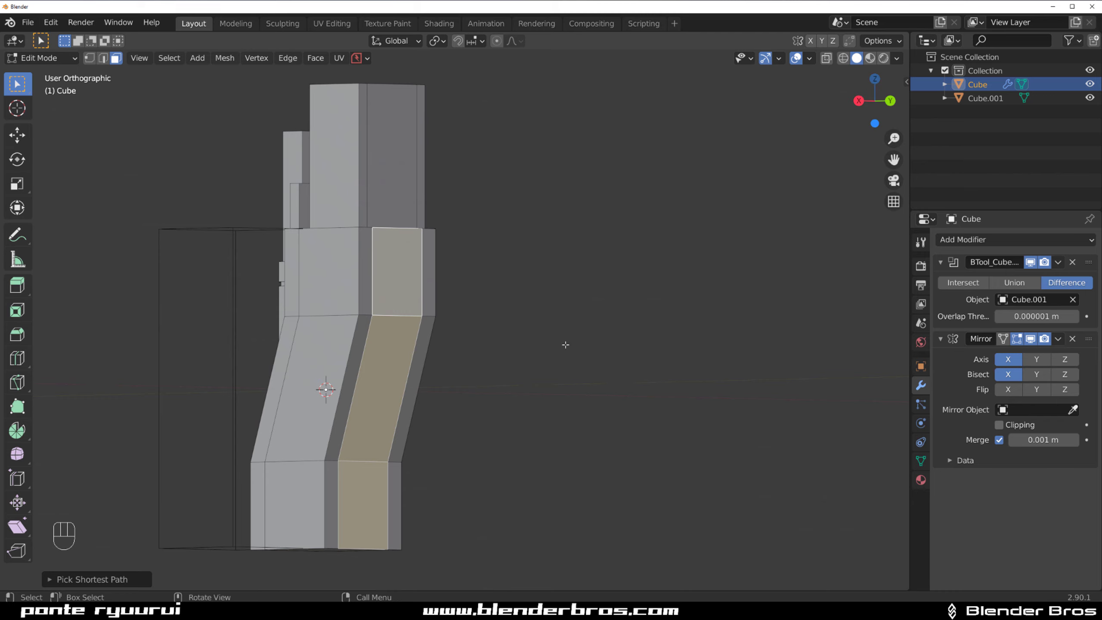
middle_drag(565, 345, 582, 347)
key(e)
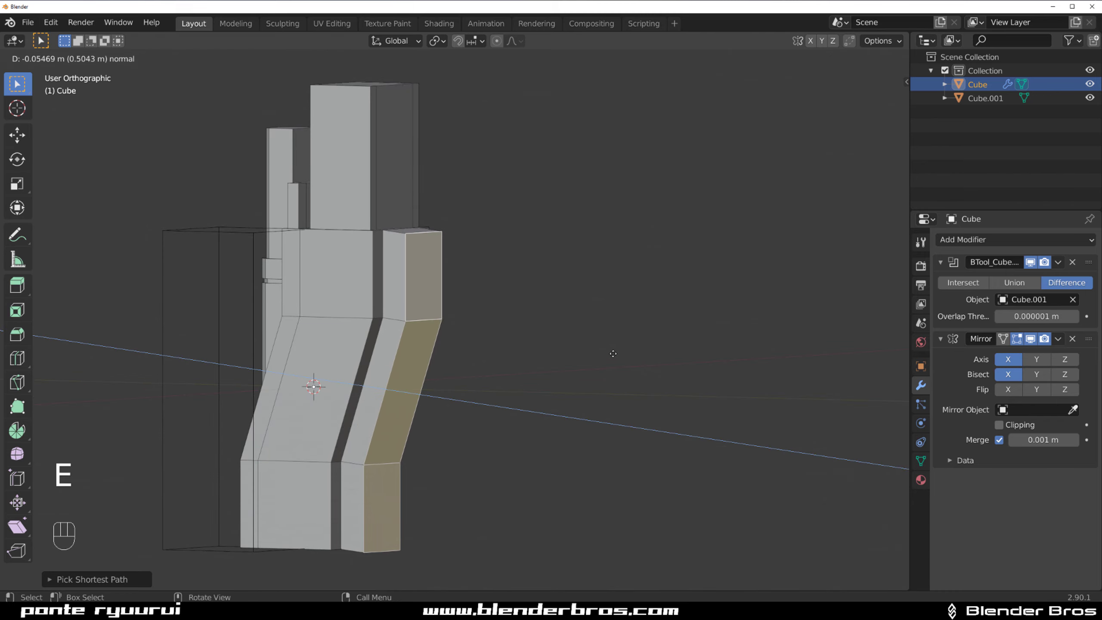
key(y)
key(y)
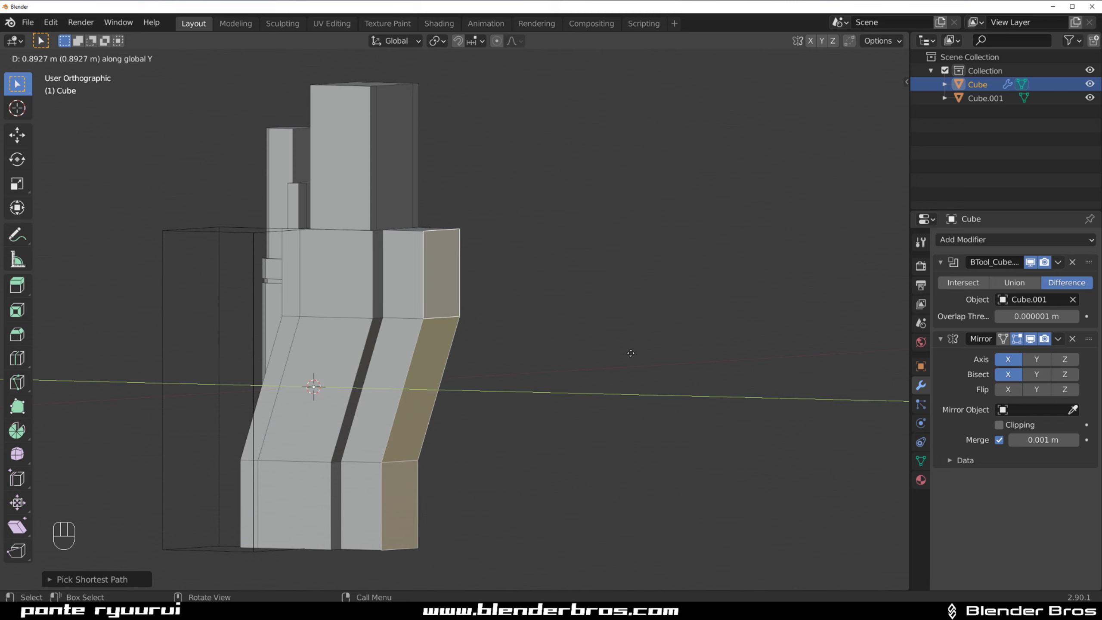
click(621, 349)
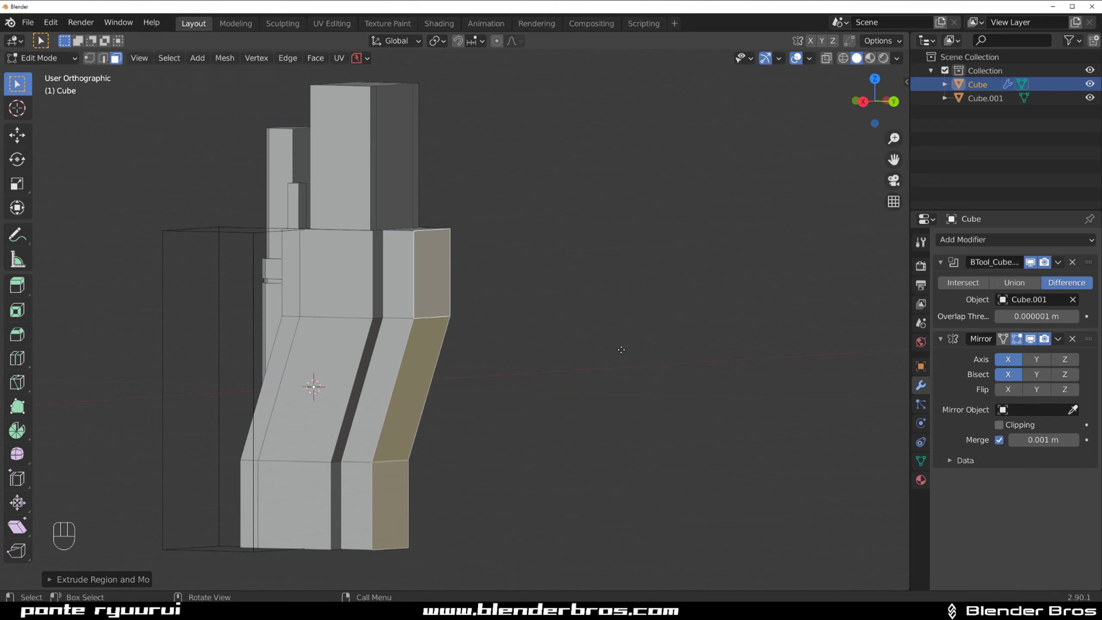
- Select the extruded strip's two outer corner edges along their full height
key(Tab)
click(416, 269)
ctrl+click(376, 475)
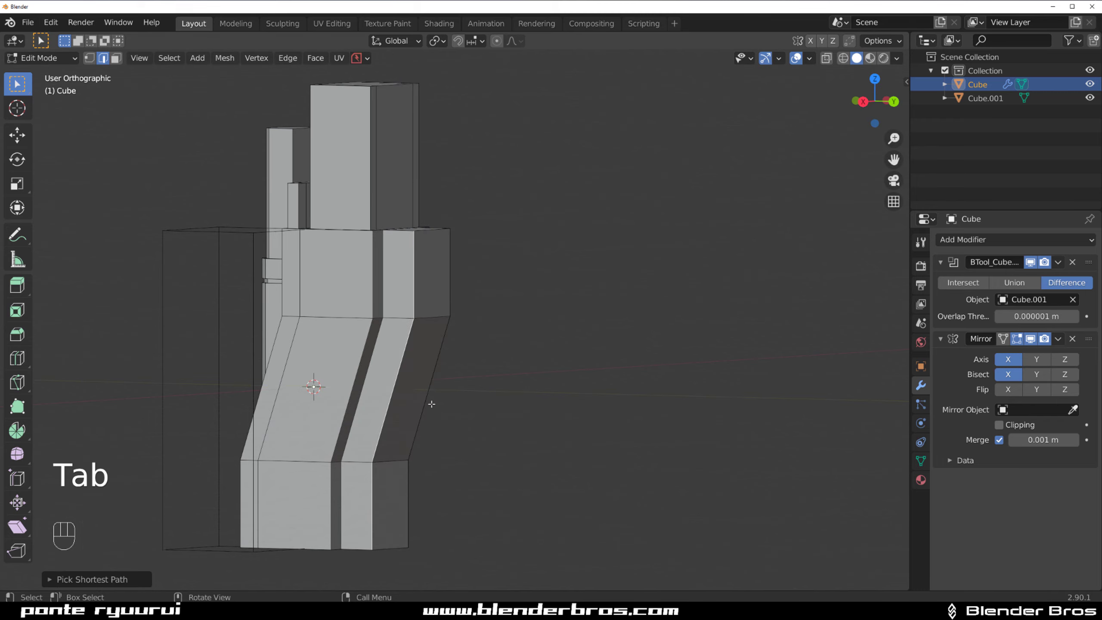
middle_drag(431, 404, 456, 290)
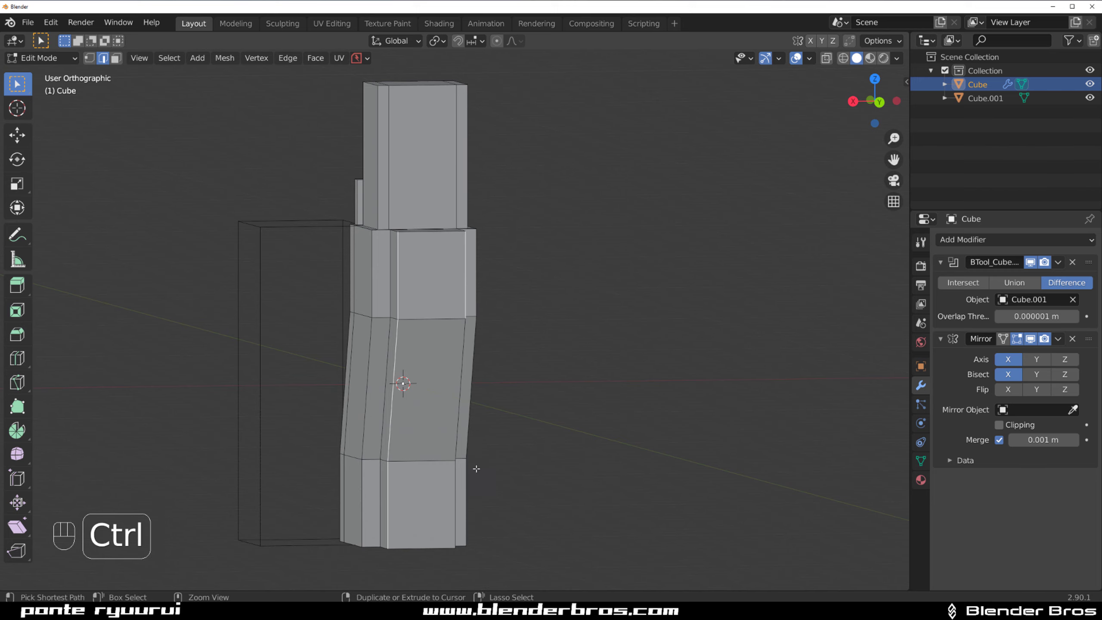
- Try a single-segment bevel on the extruded strip's two outer corner edges
key(ctrl+b)
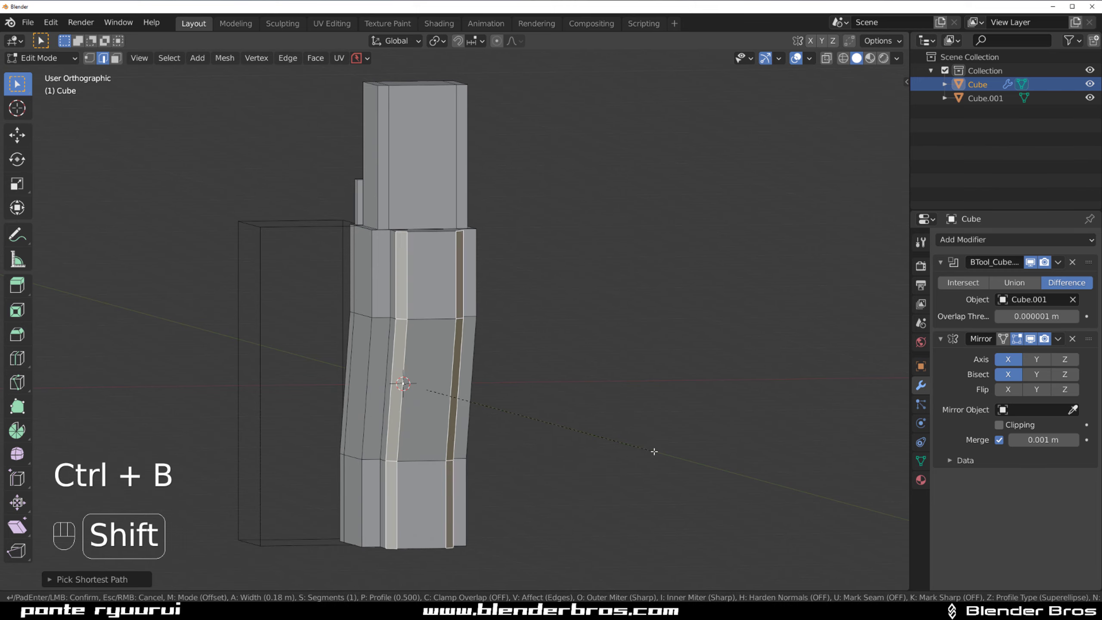
click(716, 466)
middle_drag(515, 383, 617, 393)
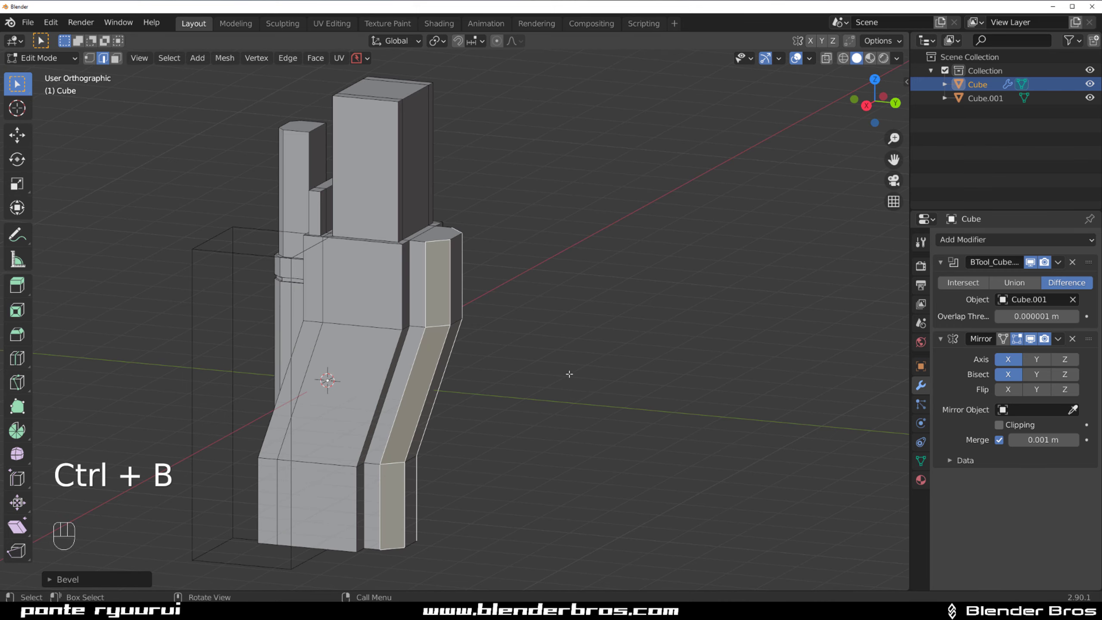
key(ctrl+z)
- Bevel the extruded strip's outer corner edges with many segments into a rounded profile and check it in Object Mode
key(ctrl+b)
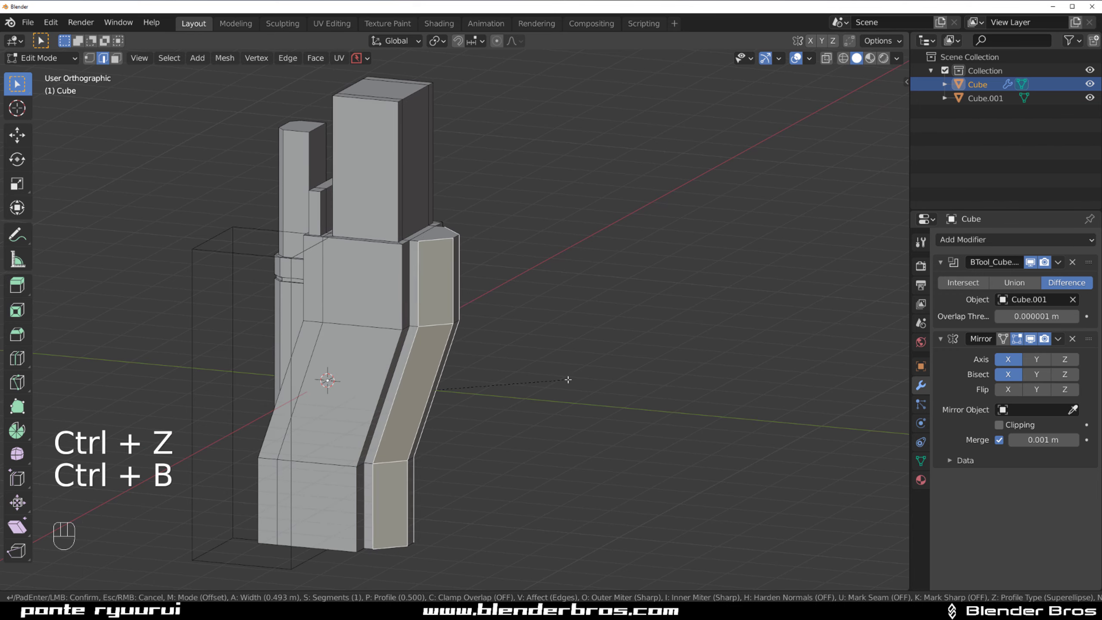
scroll(566, 380, up, 10)
click(563, 379)
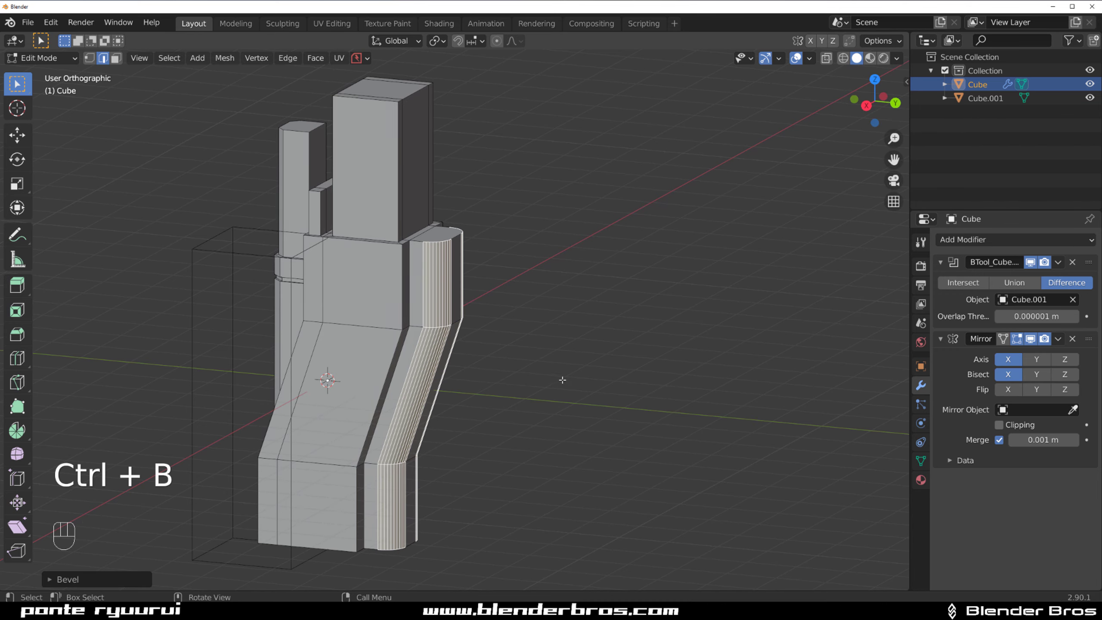
key(Tab)
middle_drag(501, 380, 484, 351)
key(Tab)
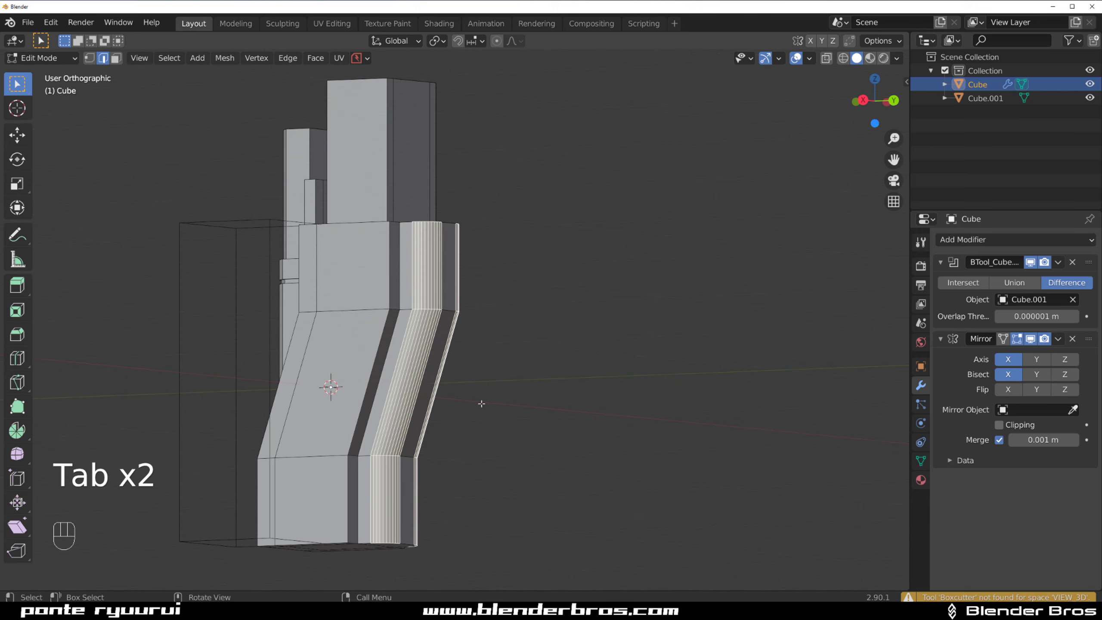
- Select the horizontal edge paths that run around the positive Y side at the body's upper and lower bends
key(ctrl+z)
key(ctrl+z)
middle_drag(412, 301, 517, 300)
key(ctrl+z)
ctrl+click(585, 343)
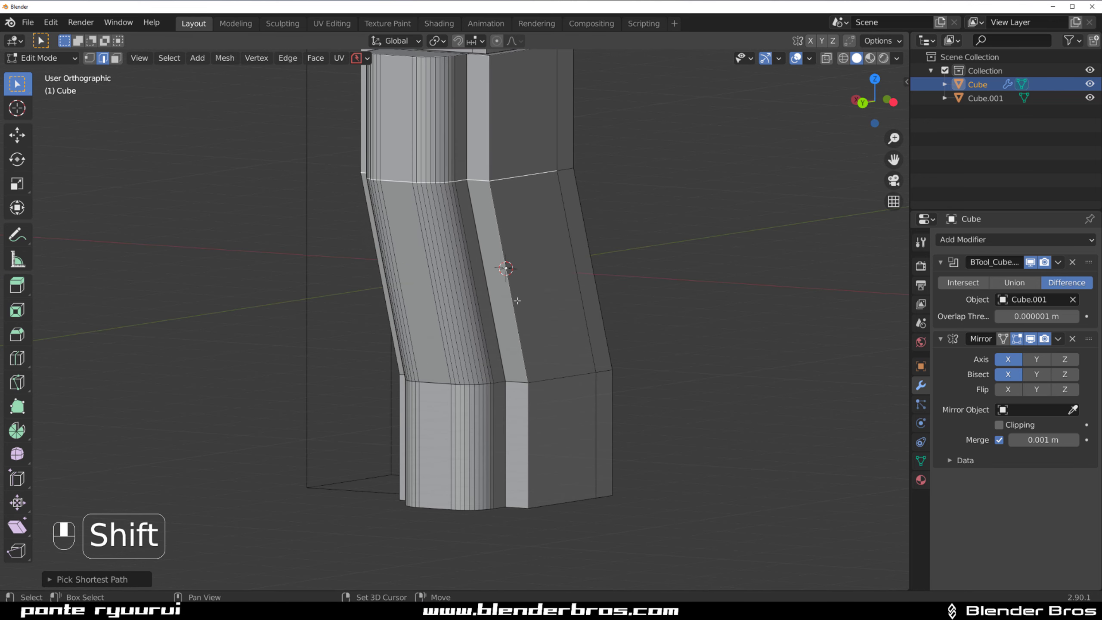
shift+click(560, 376)
middle_drag(456, 386, 509, 394)
ctrl+click(407, 387)
middle_drag(410, 391, 462, 404)
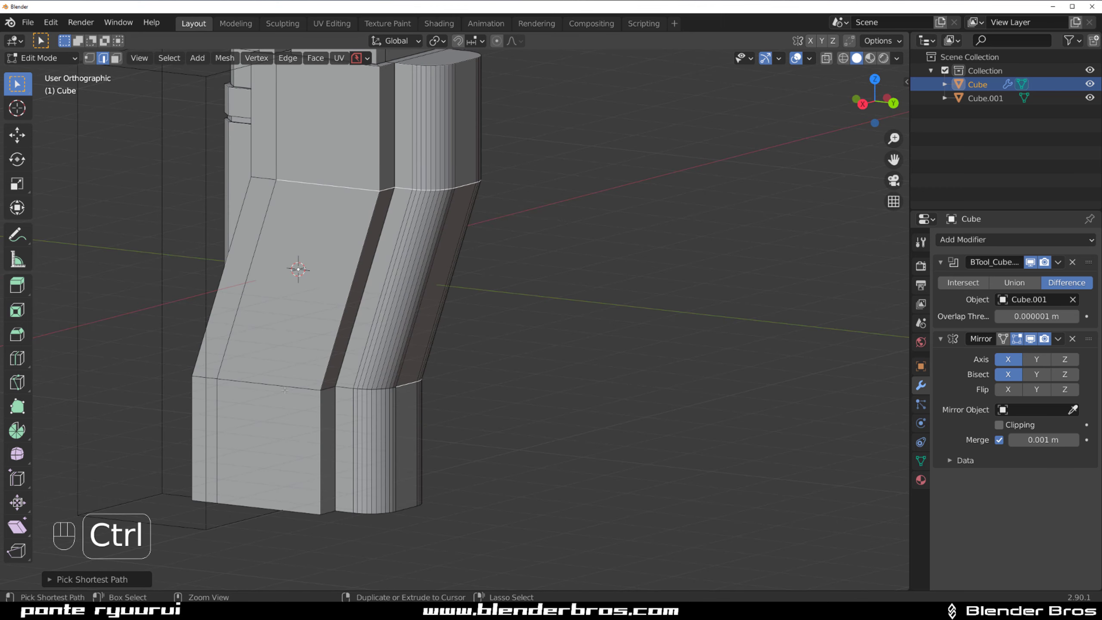
- Bevel the selected edges at both bends about 0.23 m wide with 10 segments
key(ctrl+b)
scroll(490, 397, up, 9)
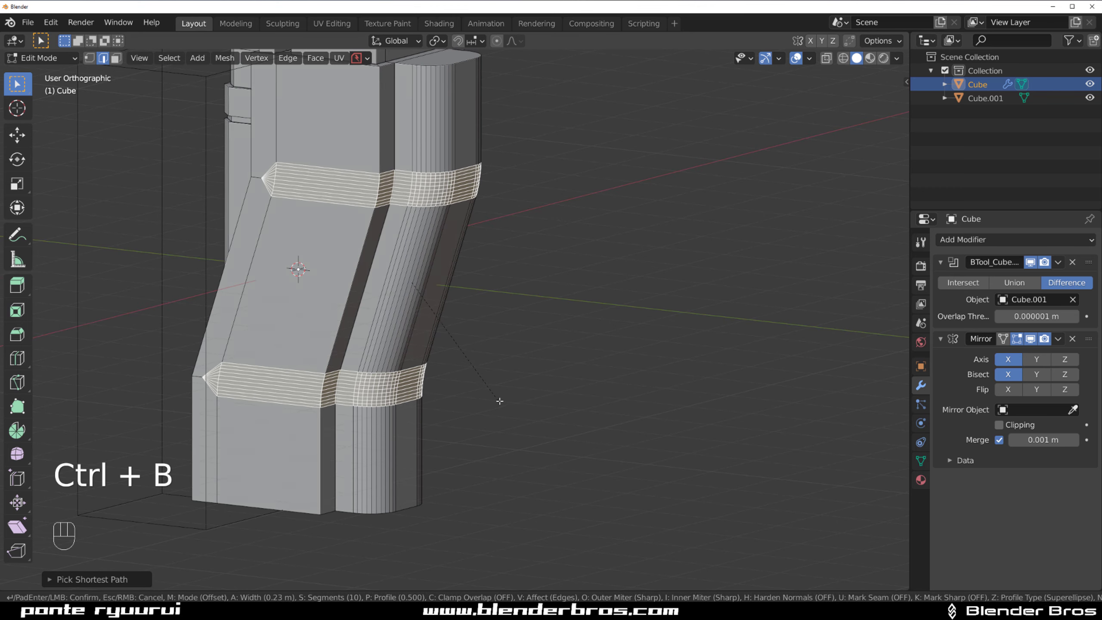
click(505, 402)
middle_drag(461, 404, 440, 386)
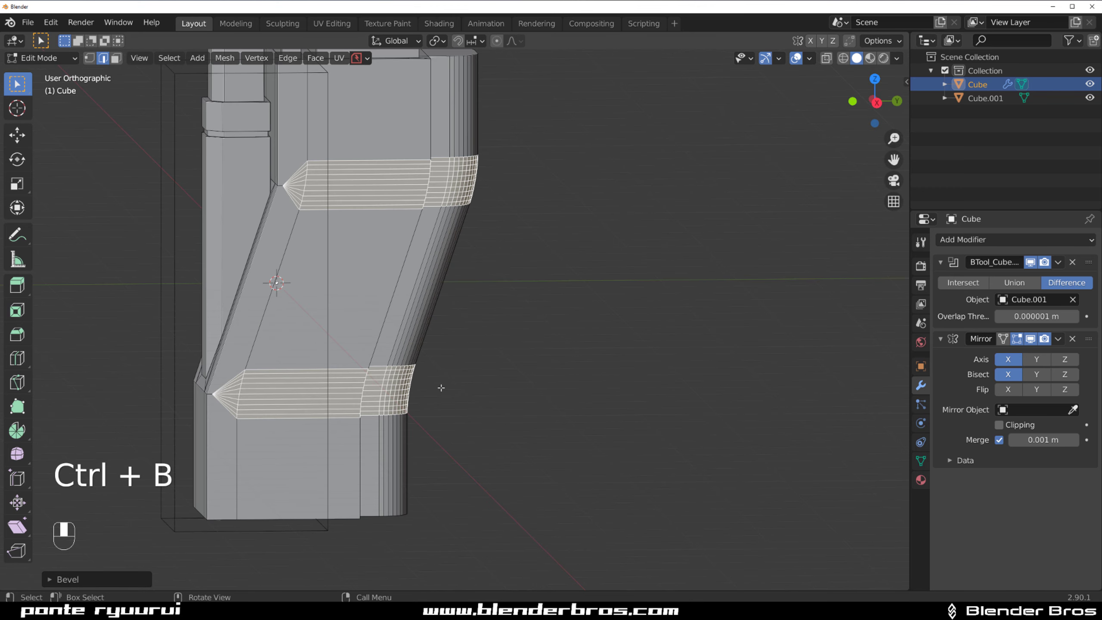
- At the lower bend, merge the lower half of the triangle fan with the vertical strip face below into one face
key(Tab)
scroll(448, 365, up, 4)
shift+middle_drag(297, 367, 542, 260)
scroll(405, 330, up, 2)
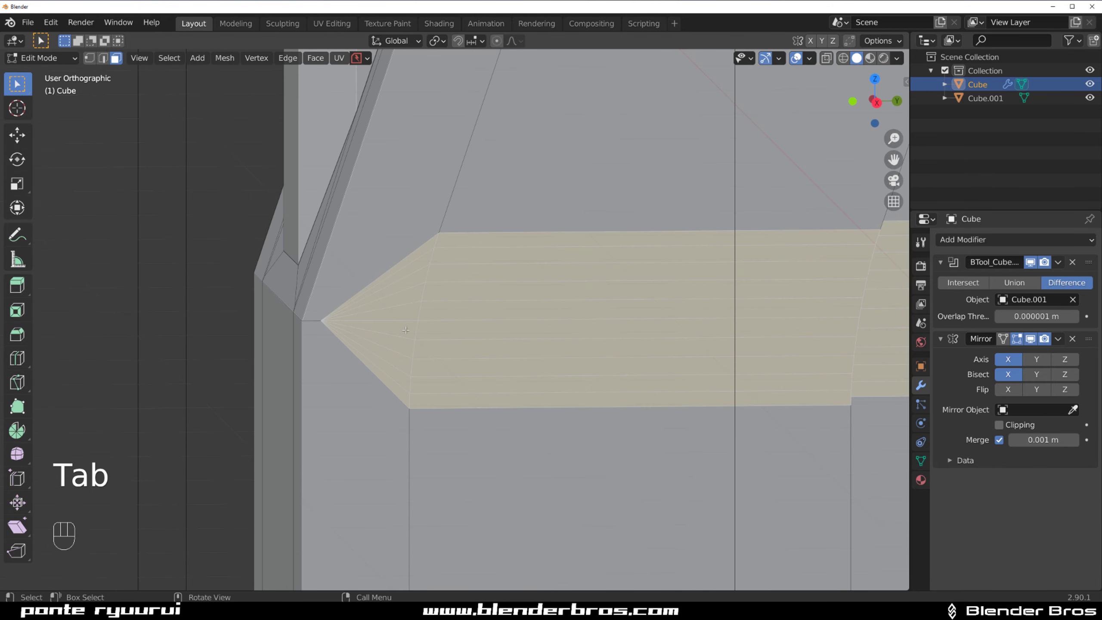
scroll(361, 315, up, 1)
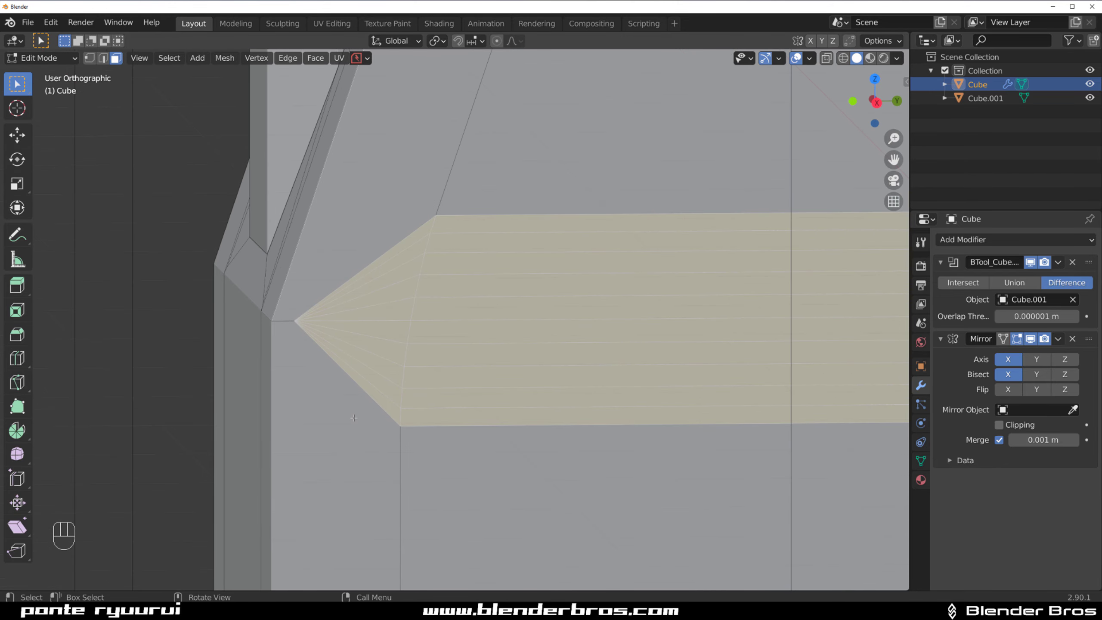
click(353, 417)
ctrl+click(384, 329)
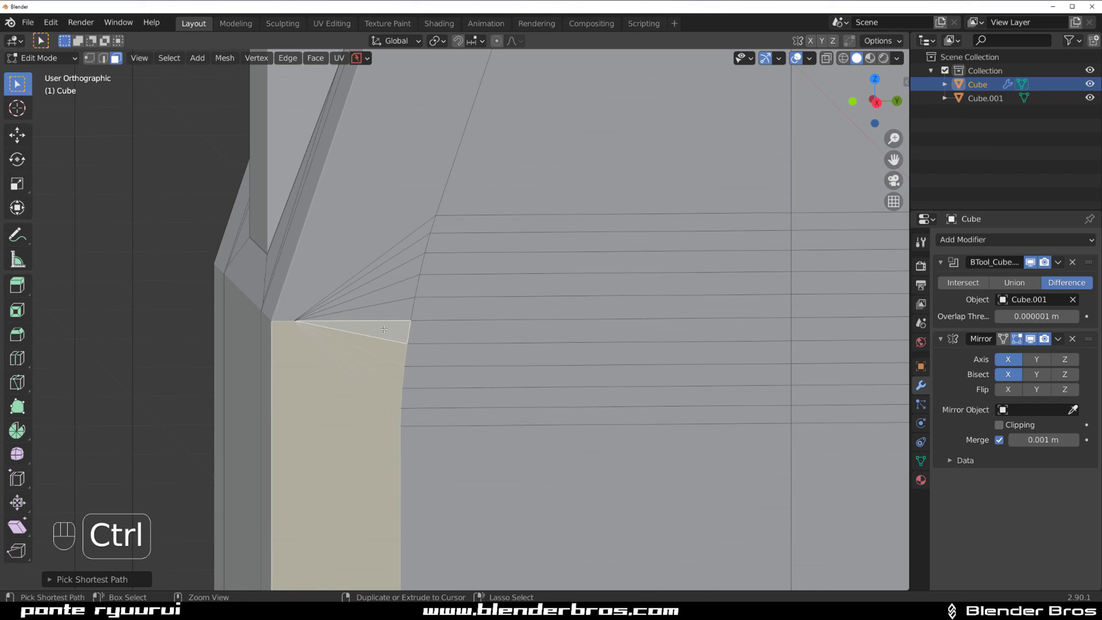
key(f)
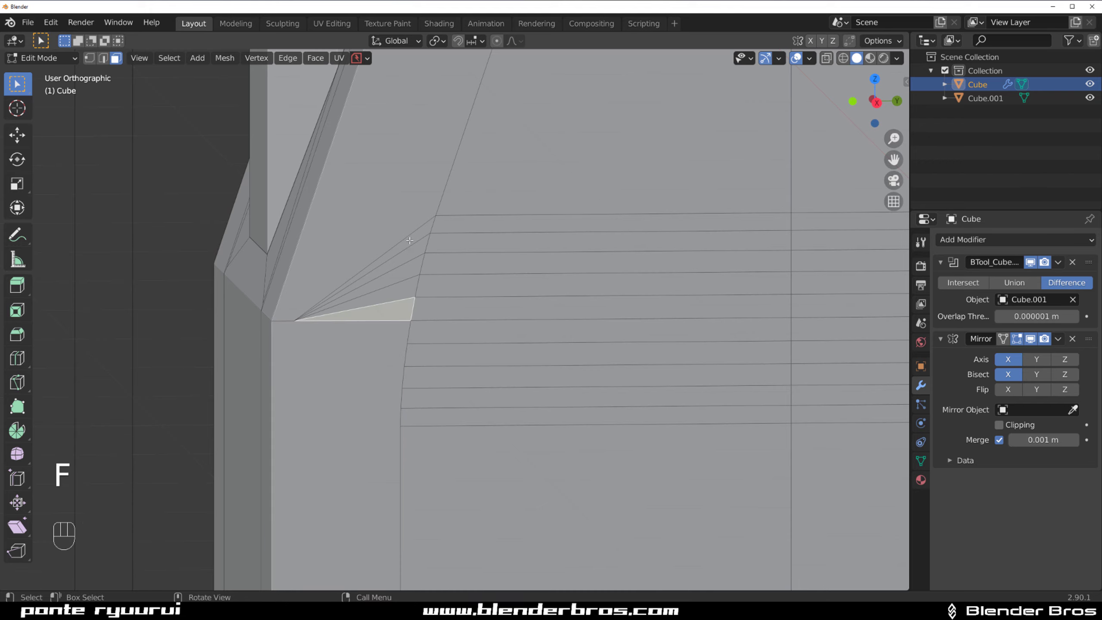
- Merge the upper half of the lower bend's triangle fan with the slanted strip face above it
ctrl+click(396, 246)
key(f)
scroll(396, 245, down, 5)
- At the upper bend, merge the lower half of the triangle fan with the slanted strip face
shift+middle_drag(396, 208, 253, 408)
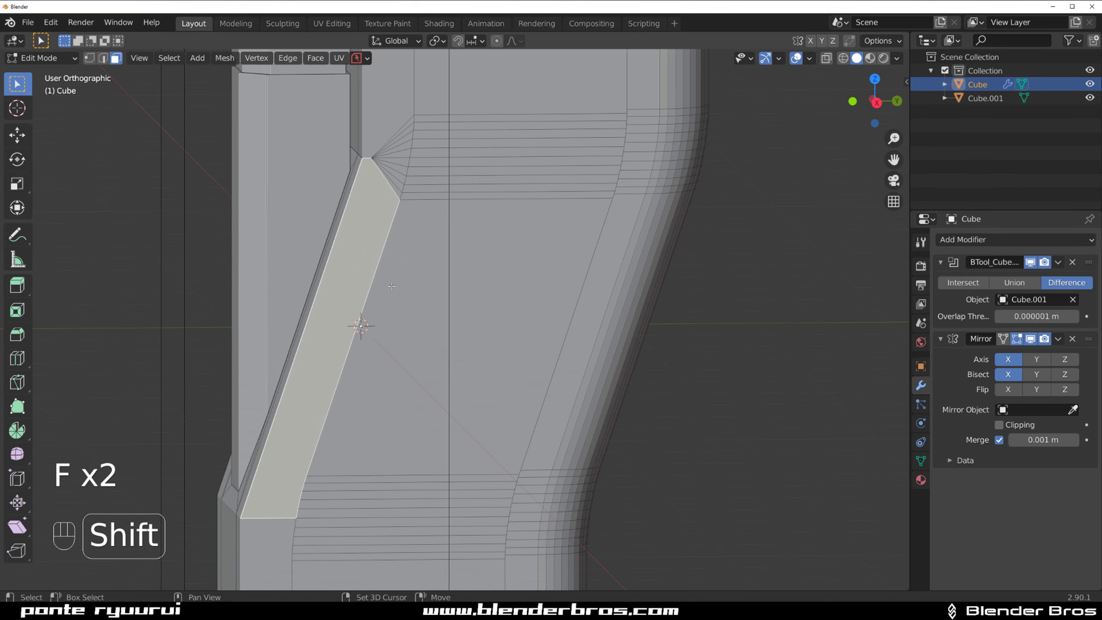
shift+middle_drag(314, 172, 314, 256)
scroll(314, 256, up, 4)
ctrl+click(343, 168)
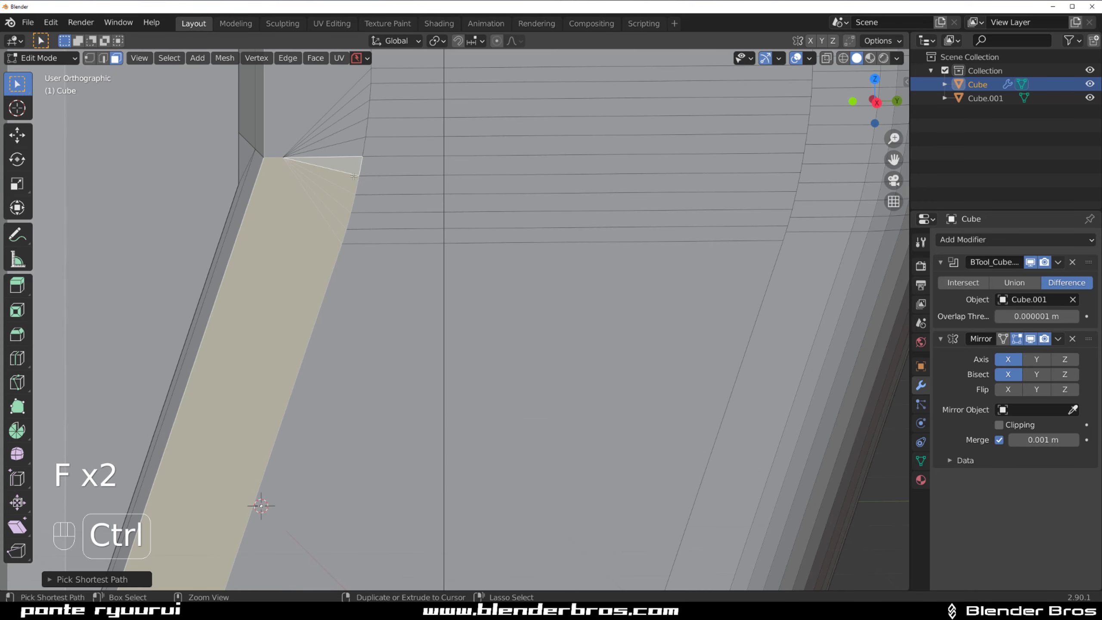
key(g)
right_click(344, 184)
key(f)
scroll(369, 187, down, 2)
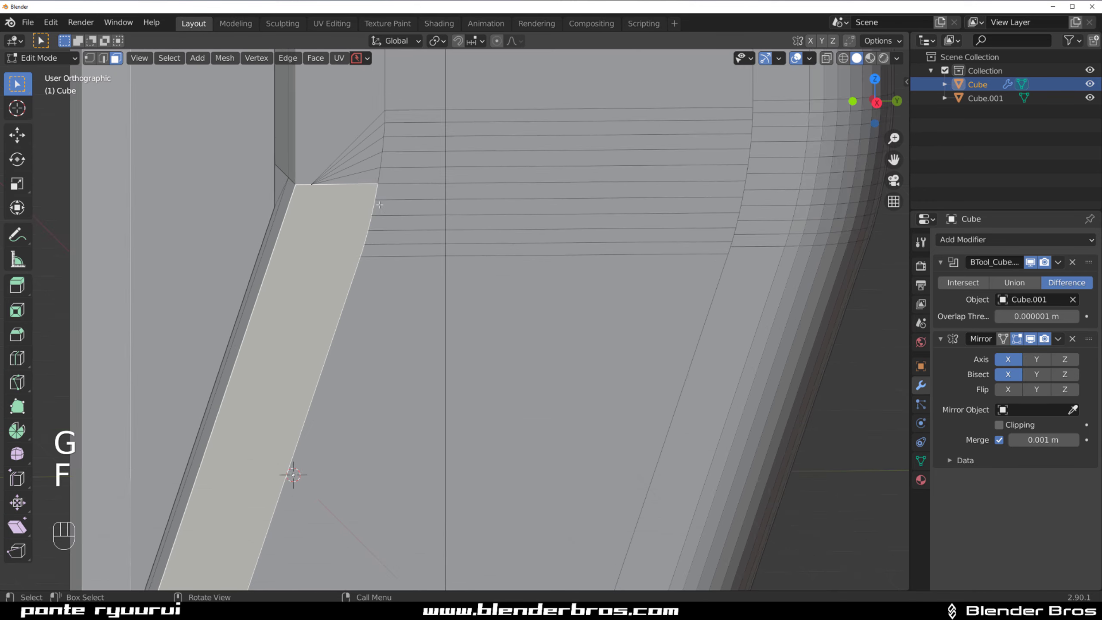
- Merge the upper half of the upper bend's triangle fan with the vertical face above it and leave Edit Mode
shift+middle_drag(370, 188, 368, 254)
scroll(368, 255, up, 1)
click(368, 254)
ctrl+click(388, 216)
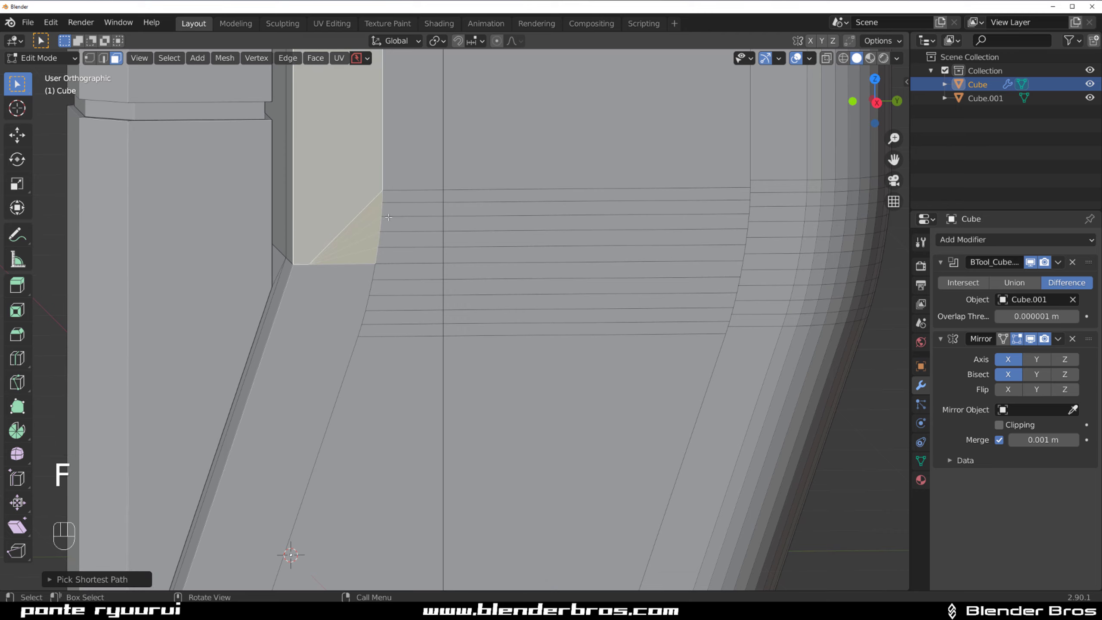
scroll(390, 219, down, 5)
key(Tab)
middle_drag(487, 246, 337, 303)
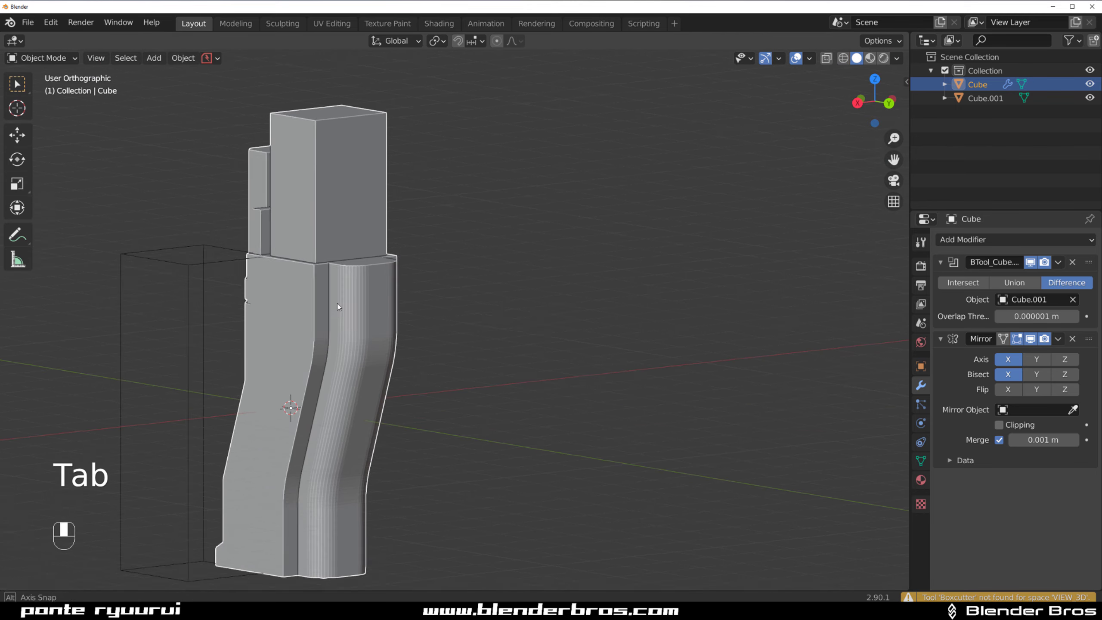
- Shade the column smooth and enable Auto Smooth at 30° in its normals settings
right_click(367, 297)
click(367, 297)
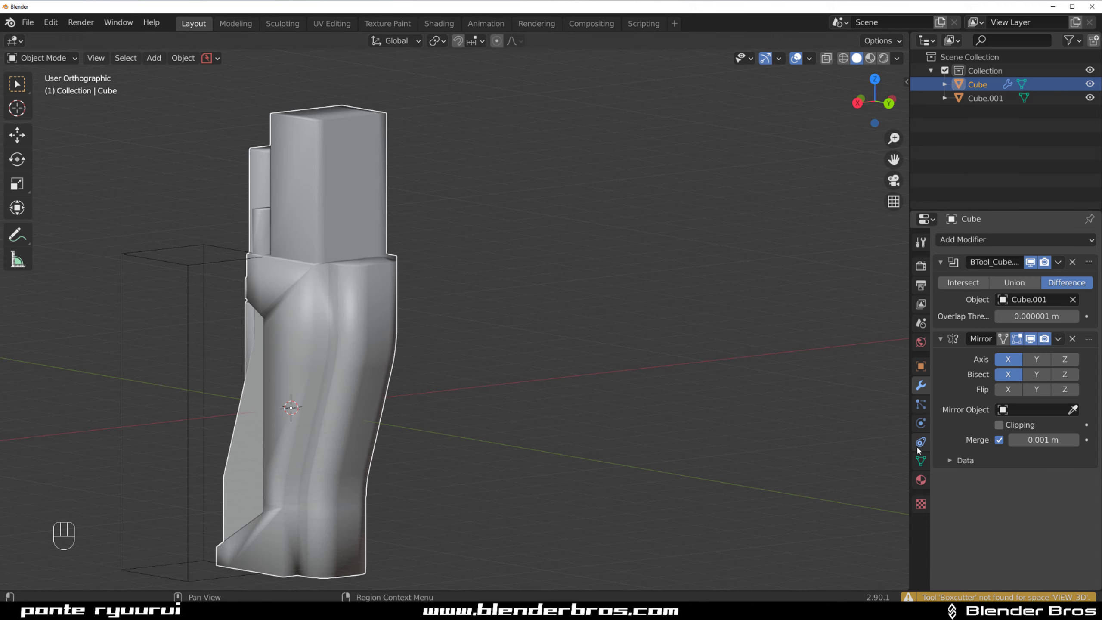
click(919, 460)
click(940, 472)
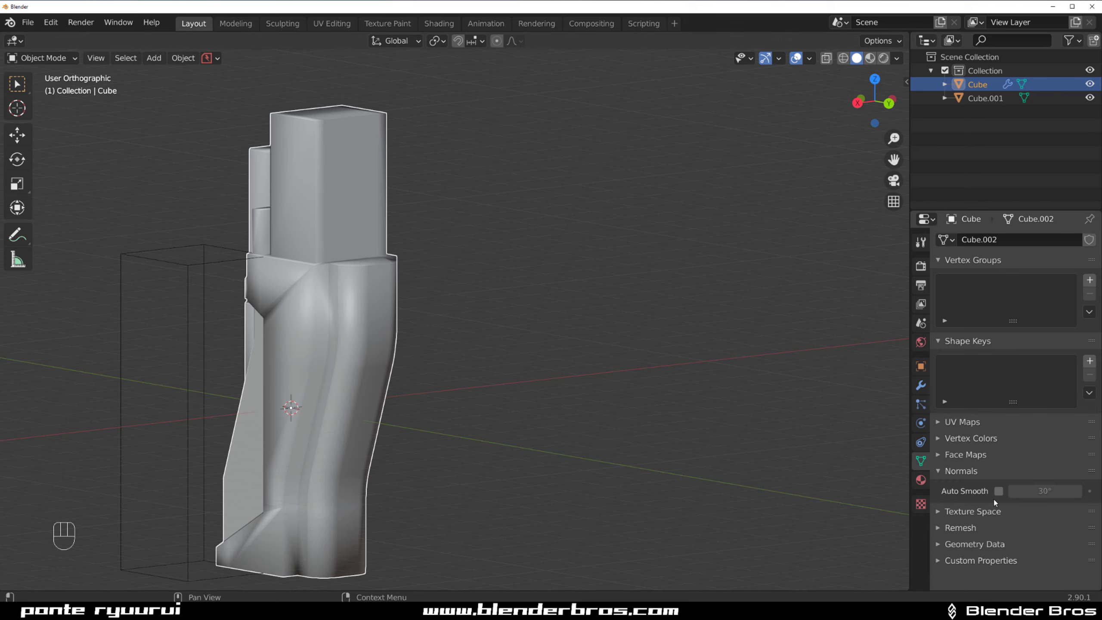
click(998, 490)
- Inset the rounded strip's top face by about 0.144 m and extrude it upward into a tall pillar
mouse_move(376, 345)
middle_down()
mouse_move(511, 324)
mouse_move(420, 327)
mouse_move(373, 347)
mouse_move(400, 290)
middle_up()
key(grave)
click(645, 289)
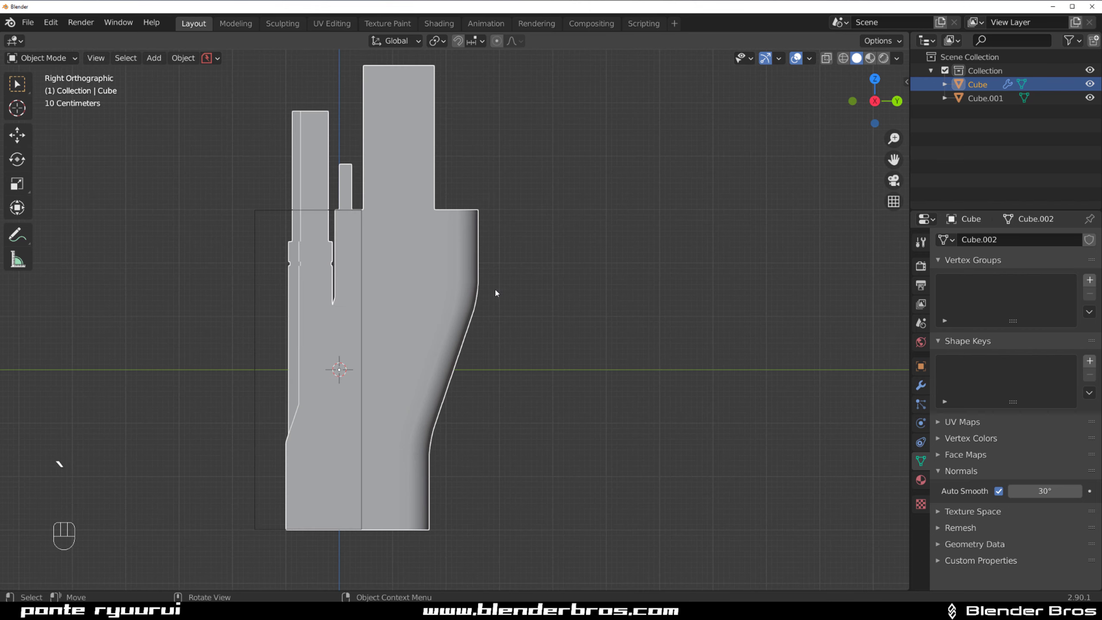
scroll(494, 288, up, 3)
middle_drag(396, 343, 420, 325)
key(Tab)
click(366, 285)
key(i)
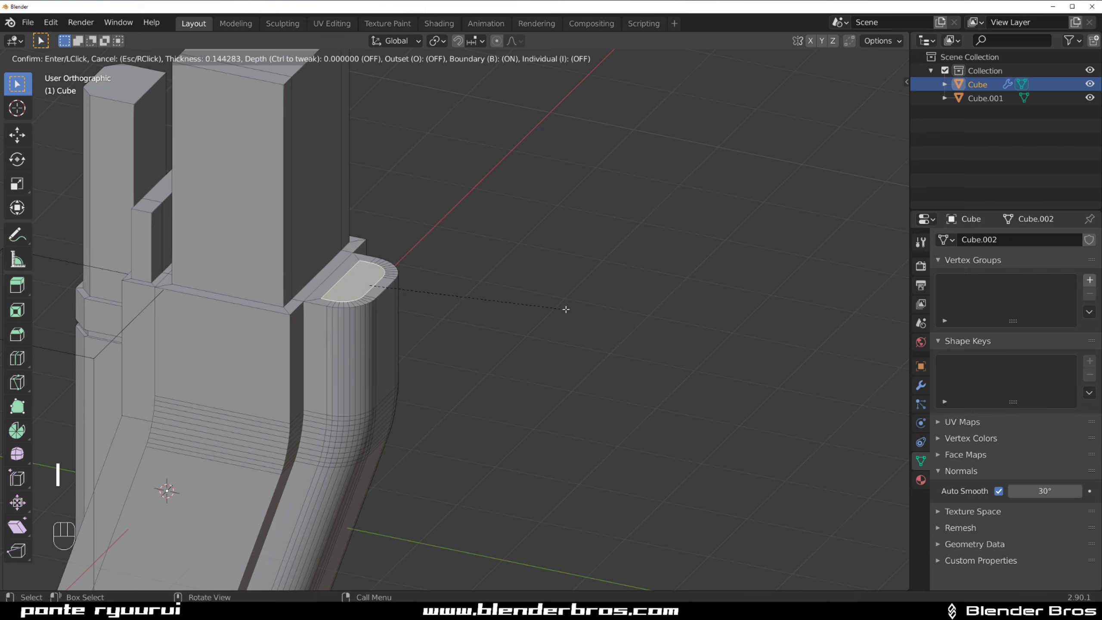
middle_drag(479, 349, 450, 332)
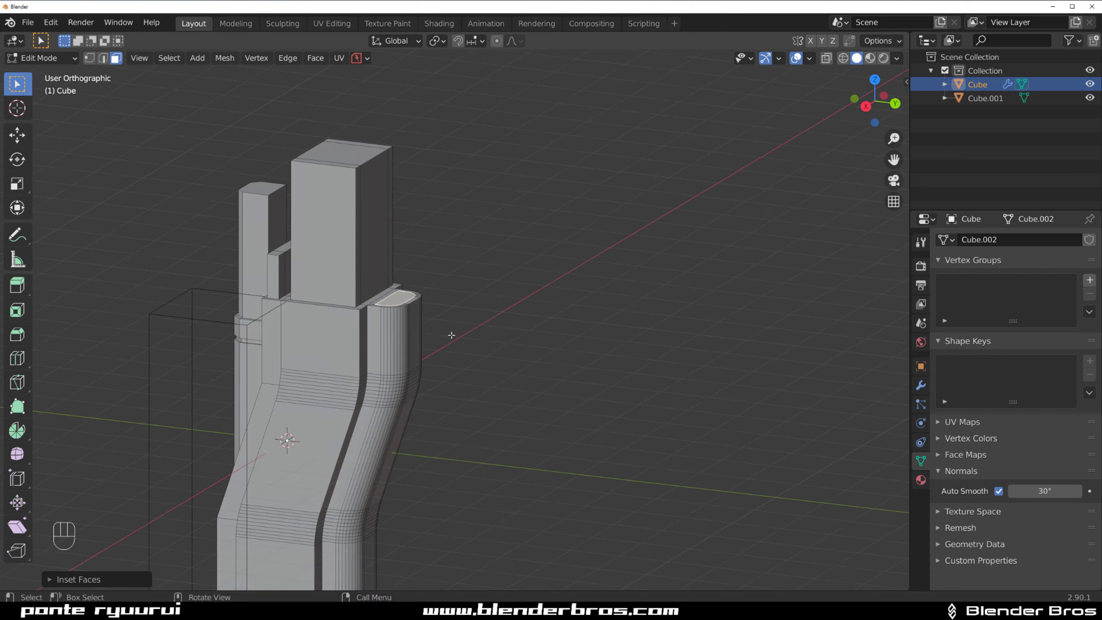
key(e)
click(471, 172)
- Bevel the tall pillar's vertical corner edges facing the central block with a single segment, and leave Edit Mode
middle_drag(471, 173, 308, 217)
key(Tab)
scroll(436, 244, up, 4)
middle_drag(435, 244, 454, 315)
key(ctrl+b)
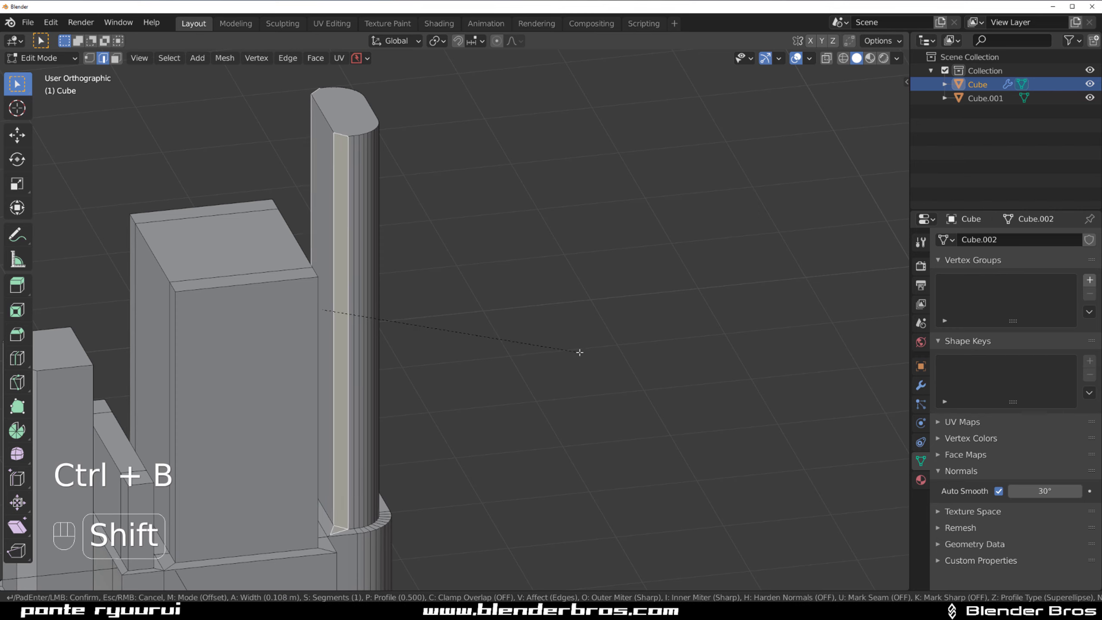
click(639, 338)
key(Tab)
middle_drag(475, 303, 434, 282)
click(525, 262)
middle_drag(525, 261, 389, 252)
middle_drag(386, 204, 338, 228)
- Try to bevel the middle segment of the central block's top edge on the negative Y side
key(Tab)
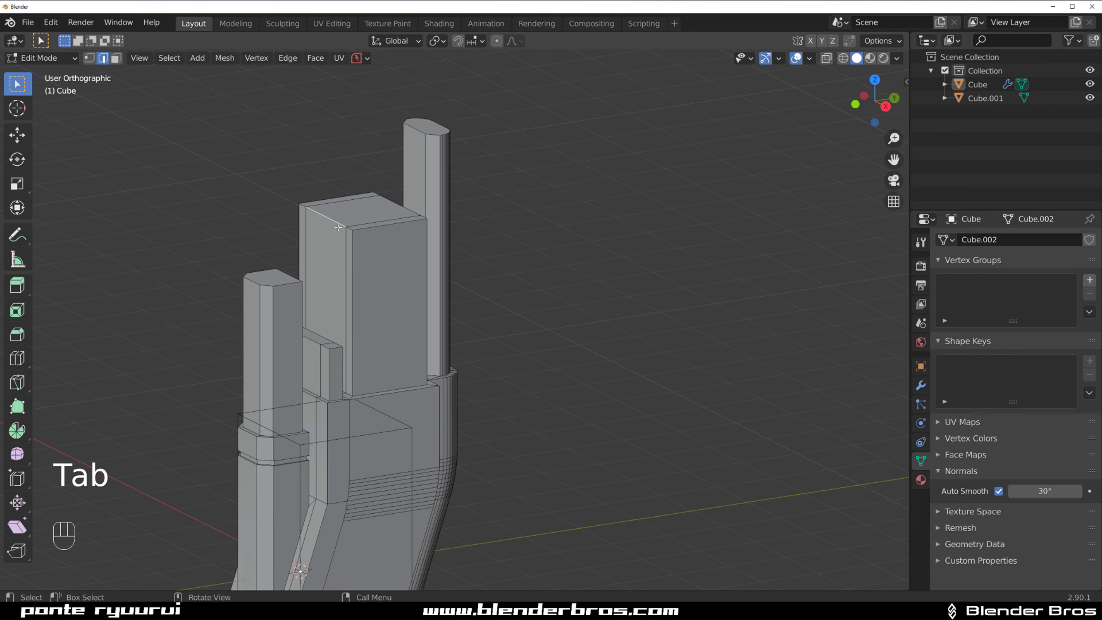
key(ctrl+b)
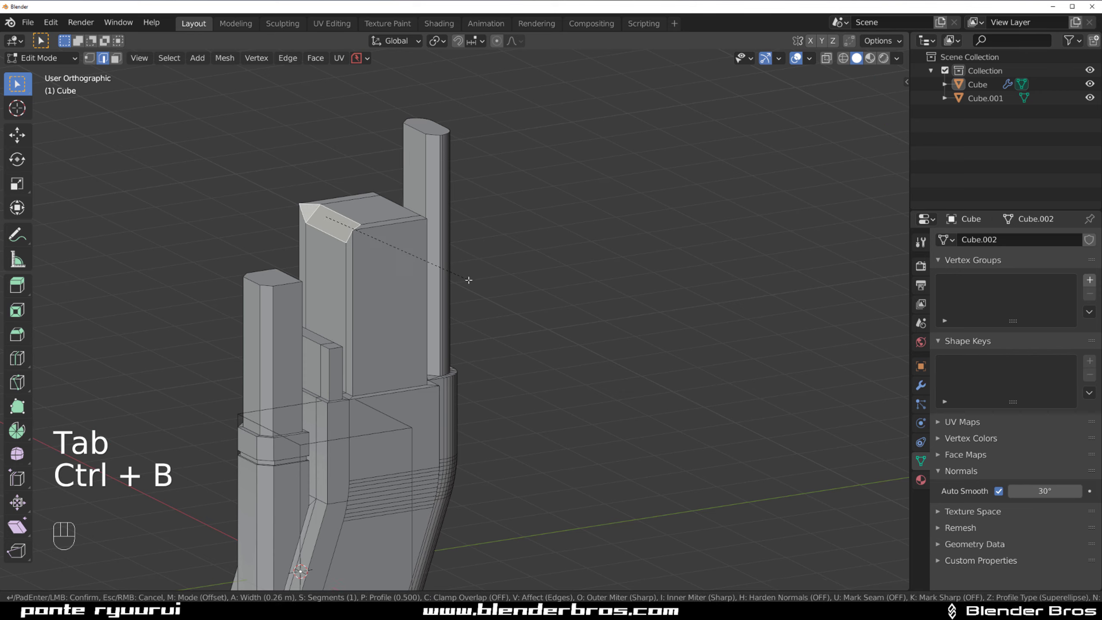
click(494, 289)
key(Tab)
middle_drag(478, 198, 479, 269)
key(ctrl+z)
key(ctrl+z)
- Bevel the entire top edge of the central block on the negative Y side with a single segment about 0.795 m wide
scroll(479, 268, up, 3)
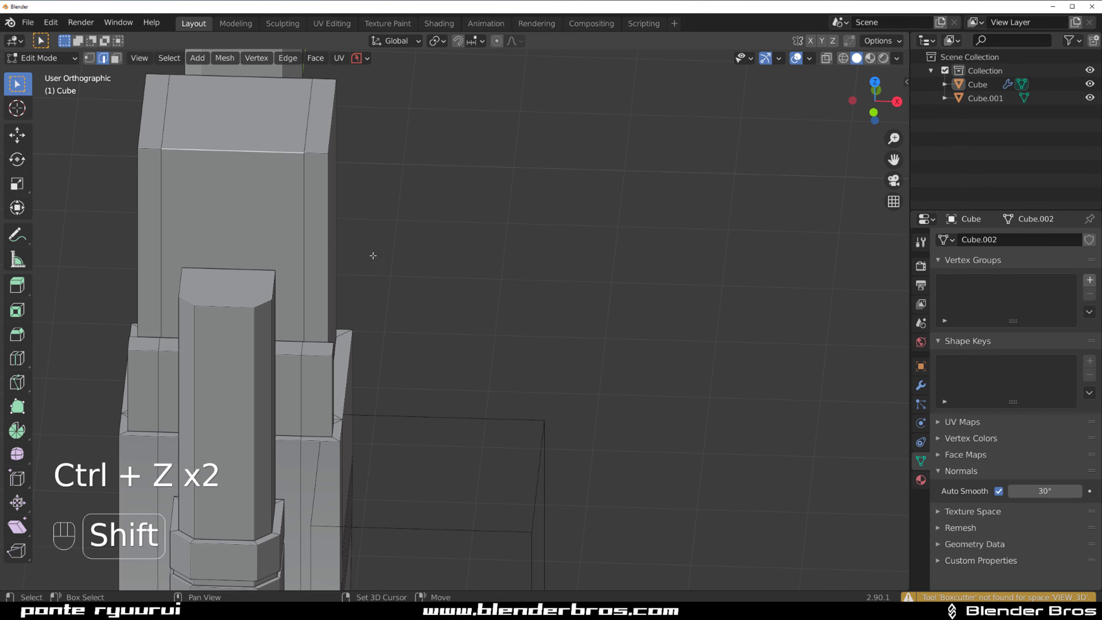
shift+middle_drag(373, 256, 442, 333)
middle_drag(430, 278, 414, 275)
click(381, 236)
ctrl+click(224, 216)
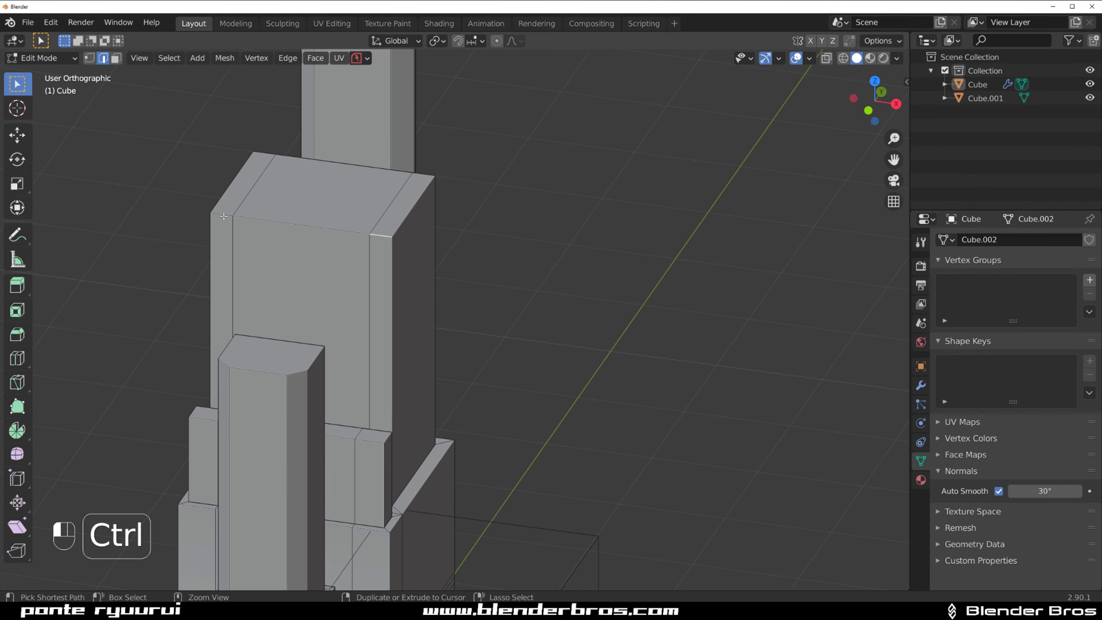
middle_drag(492, 258, 467, 249)
key(ctrl+b)
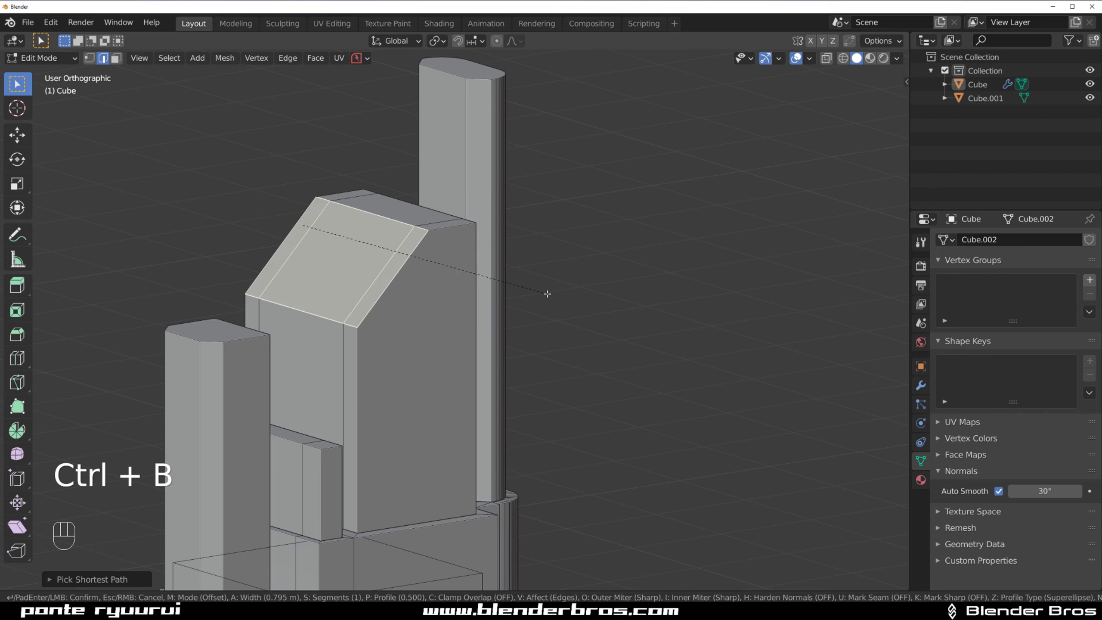
click(547, 294)
- Select the full lower edge of the central block's slope and move it down about 0.405 m along global Z
middle_drag(529, 310, 347, 323)
click(341, 326)
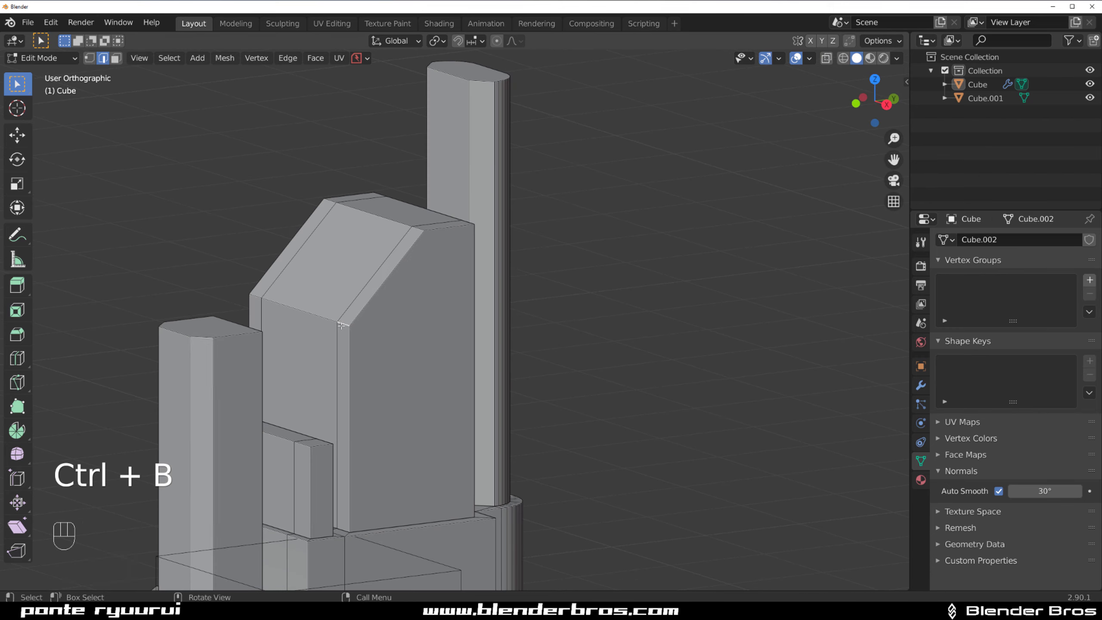
ctrl+click(251, 296)
middle_drag(251, 297, 282, 315)
key(g)
key(z)
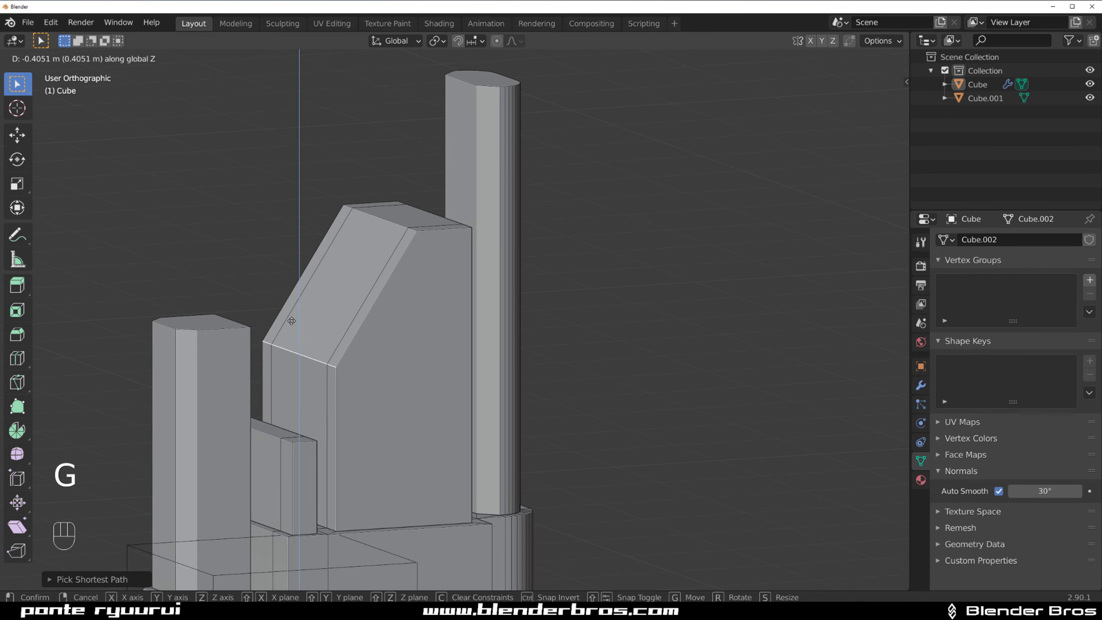
click(292, 323)
key(Tab)
middle_drag(338, 266, 357, 290)
key(Tab)
middle_drag(379, 252, 387, 113)
- Dissolve the redundant vertical edge beside the central block's corner that faces the tall rounded pillar
key(ctrl+z)
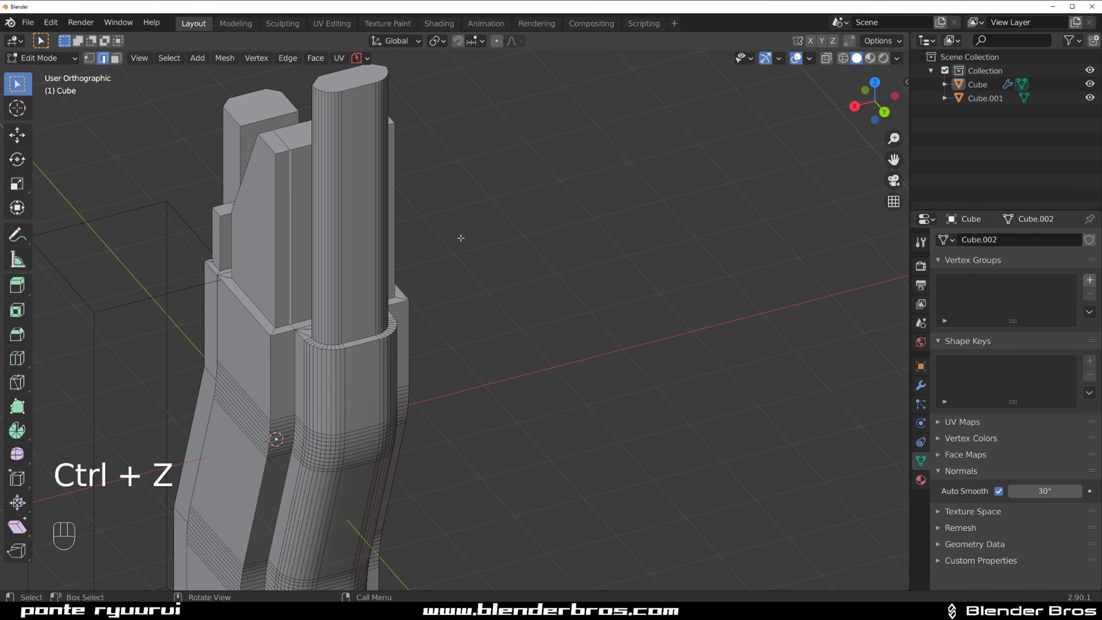
key(x)
click(461, 244)
middle_drag(369, 258, 391, 273)
scroll(369, 234, up, 3)
shift+middle_drag(351, 217, 453, 251)
scroll(434, 261, up, 1)
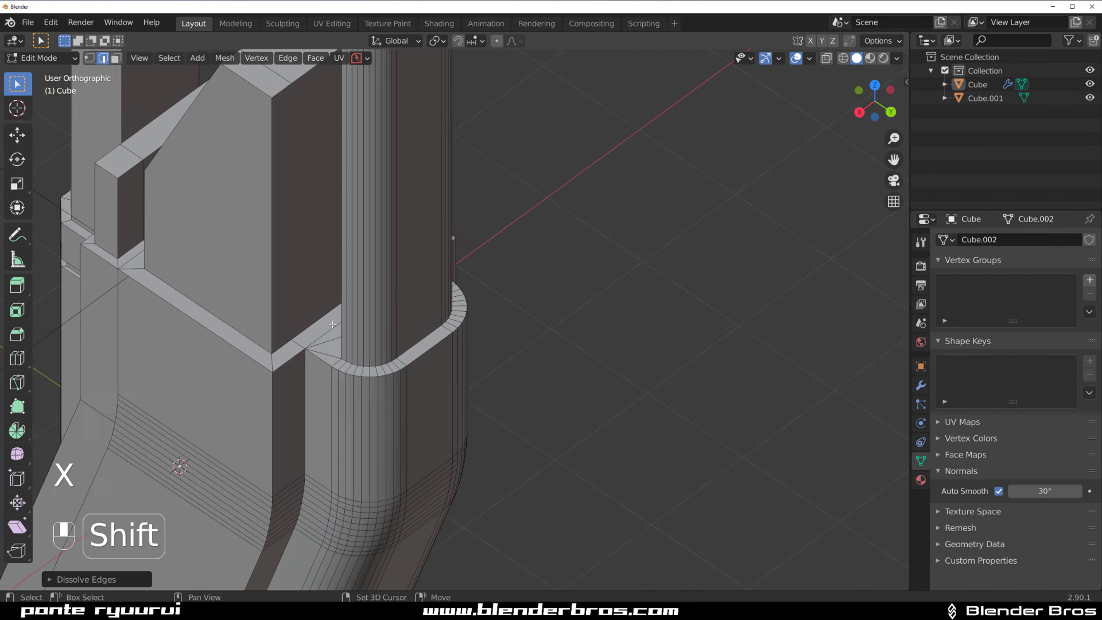
- Try to fill between the two ledge faces on either side of the tall rounded pillar
key(Tab)
middle_drag(366, 307, 285, 331)
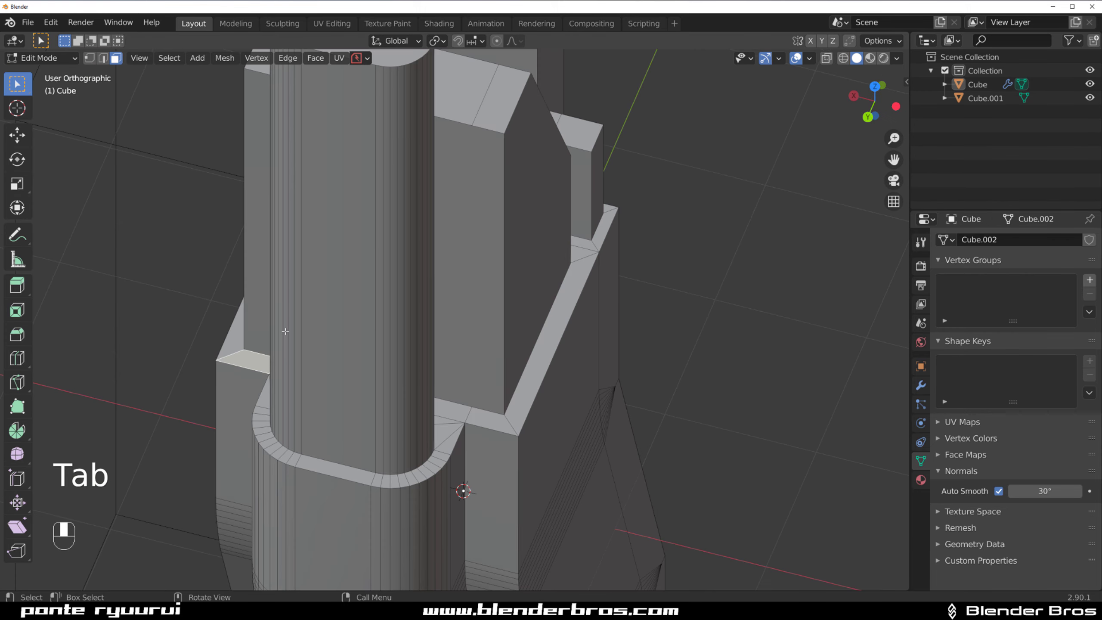
ctrl+click(457, 410)
key(f)
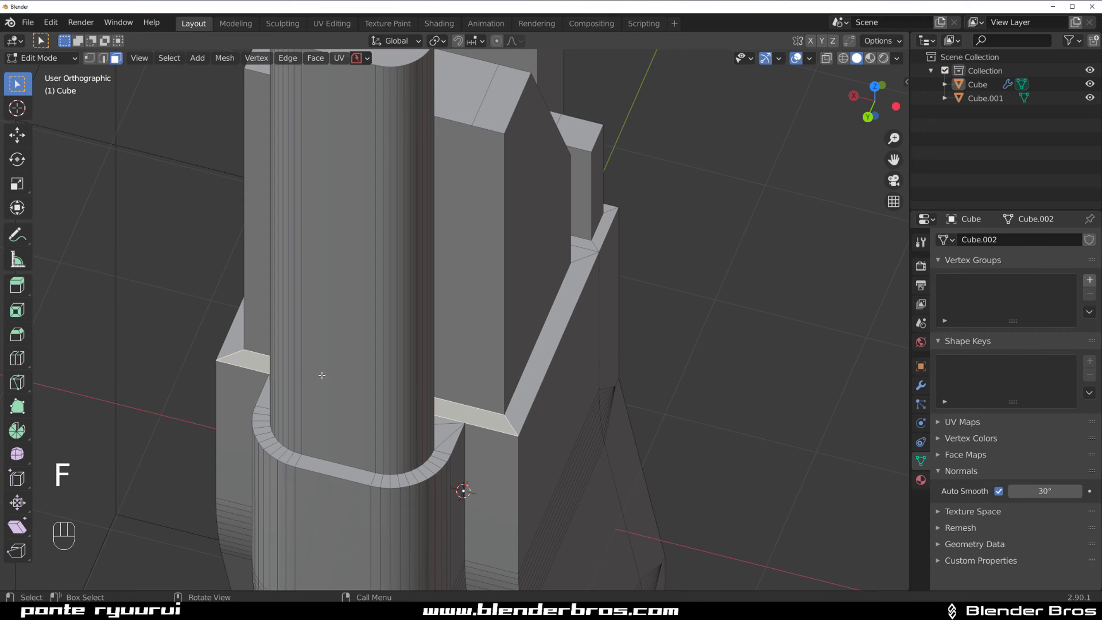
- Try to bevel the central block's two vertical corner edges facing the rounded pillar with a single segment about 0.208 m wide
middle_drag(320, 374, 312, 294)
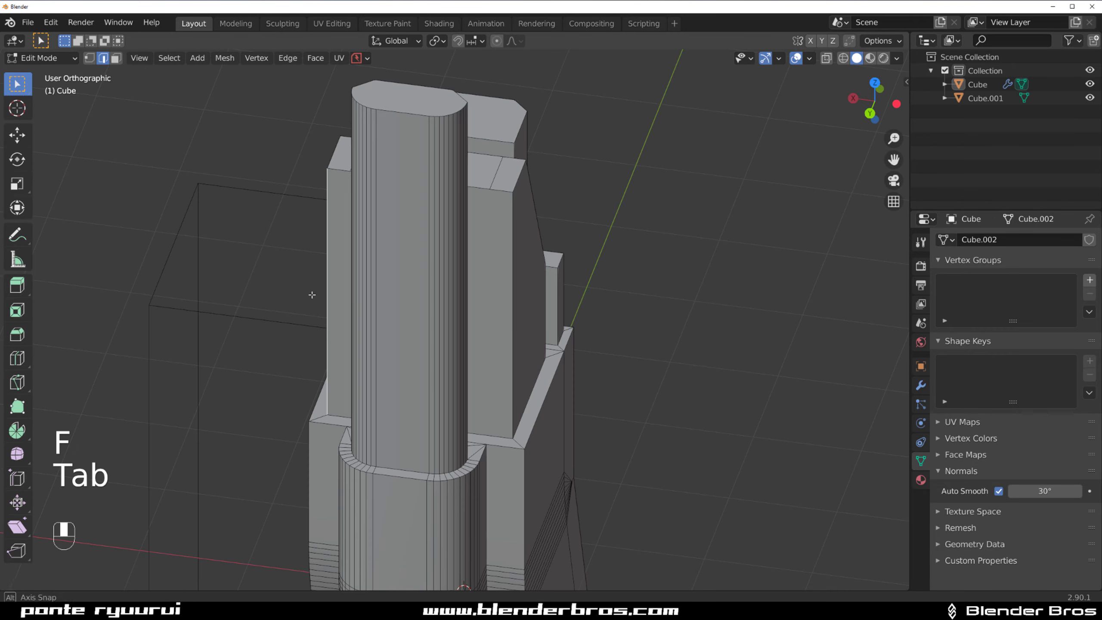
shift+middle_drag(498, 299, 435, 318)
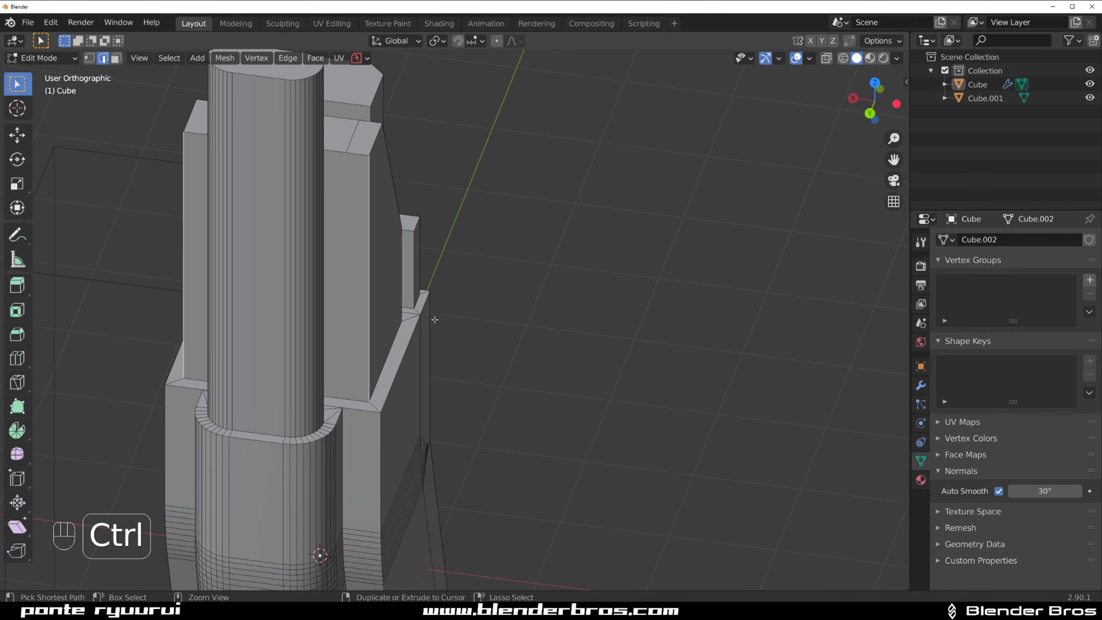
key(ctrl+b)
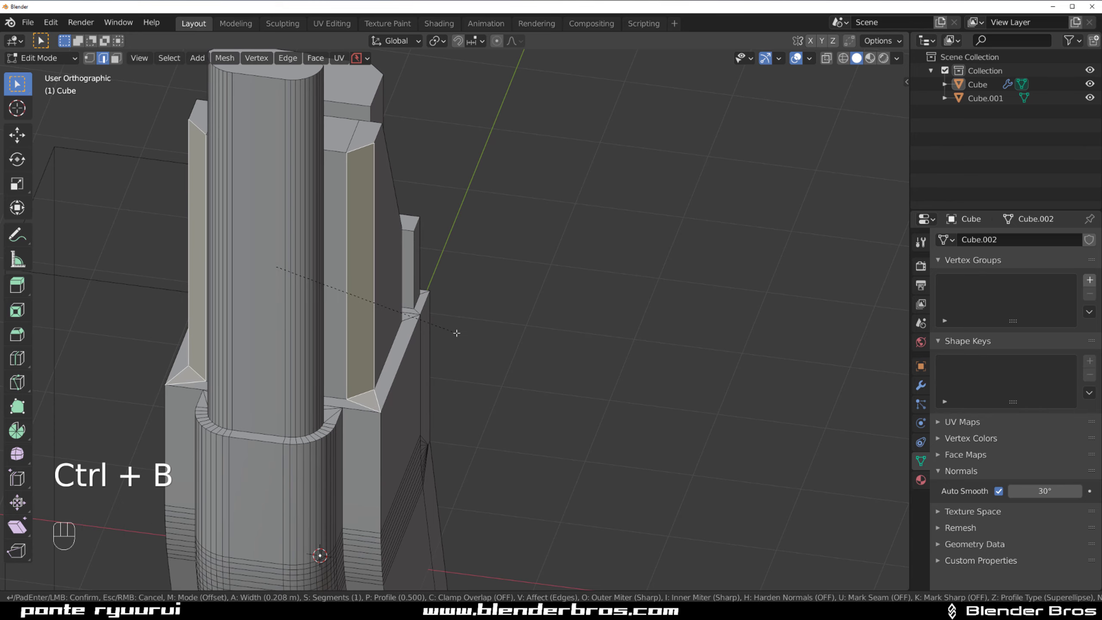
click(456, 332)
key(ctrl+z)
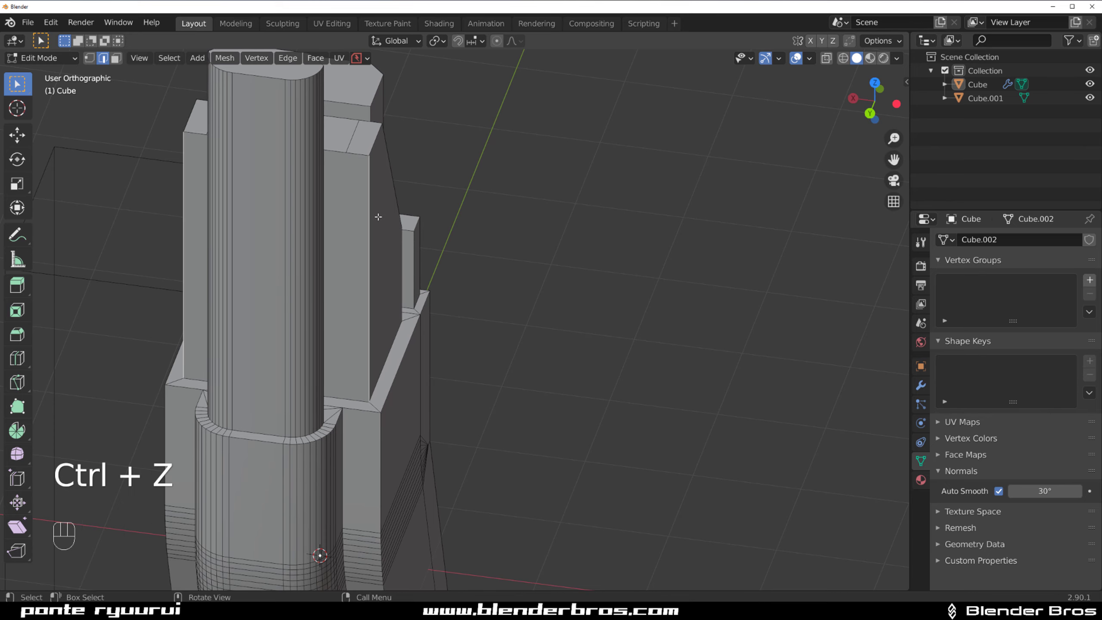
- Dissolve the leftover edges running across the central block's top and sloped faces
middle_drag(355, 135, 236, 183)
shift+click(236, 183)
key(x)
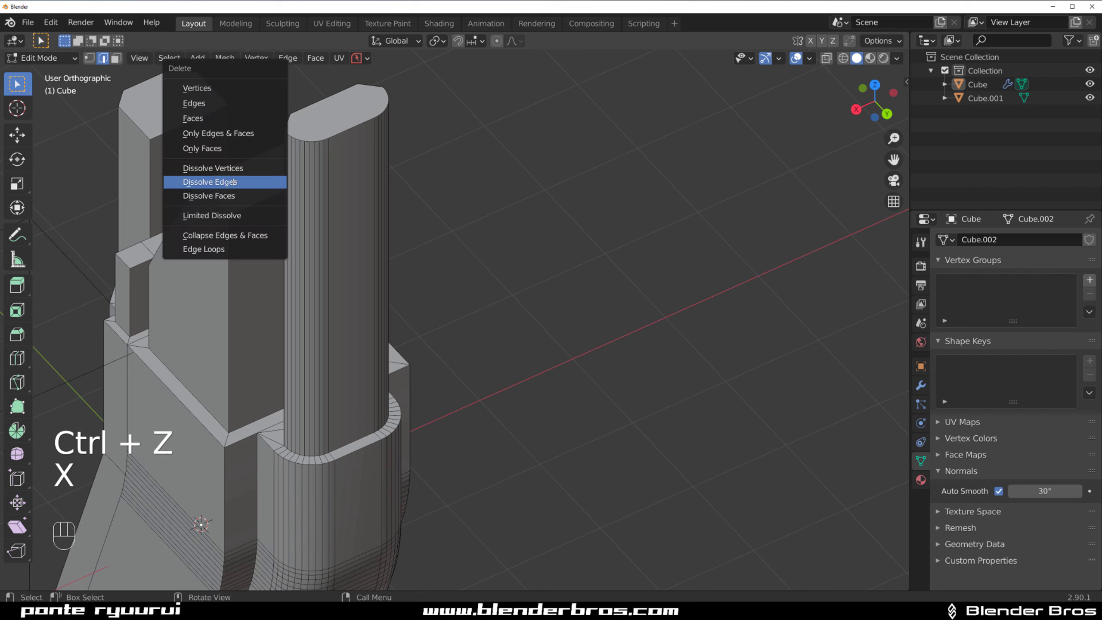
click(236, 180)
- Try a wider single-segment bevel of about 0.42 m on the central block's vertical corner edges facing the rounded pillar
click(231, 312)
middle_drag(231, 312, 341, 346)
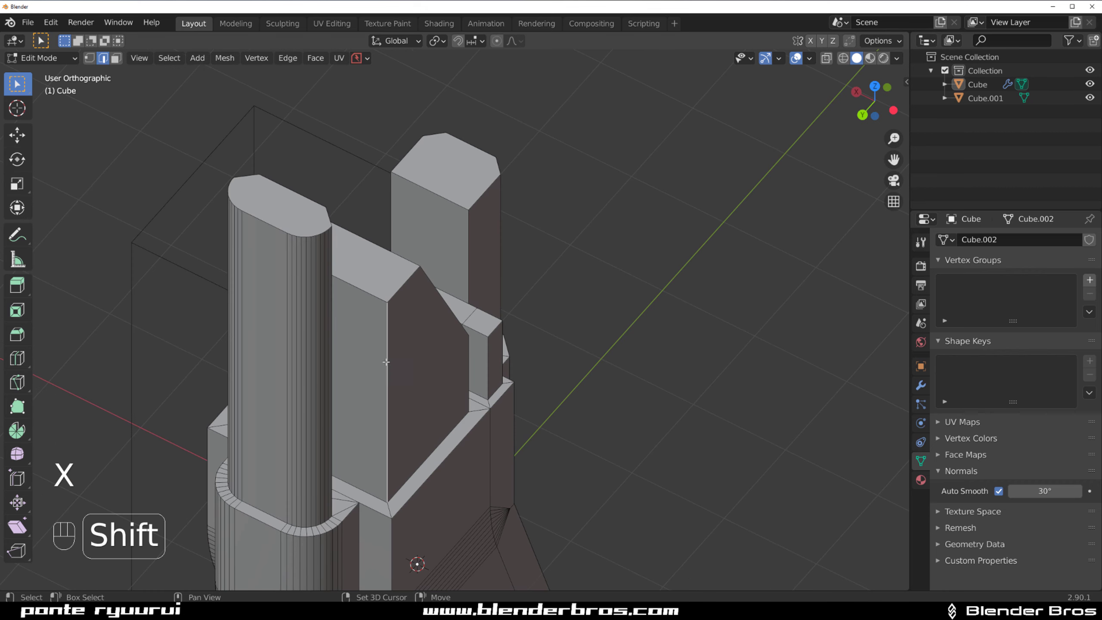
key(ctrl+b)
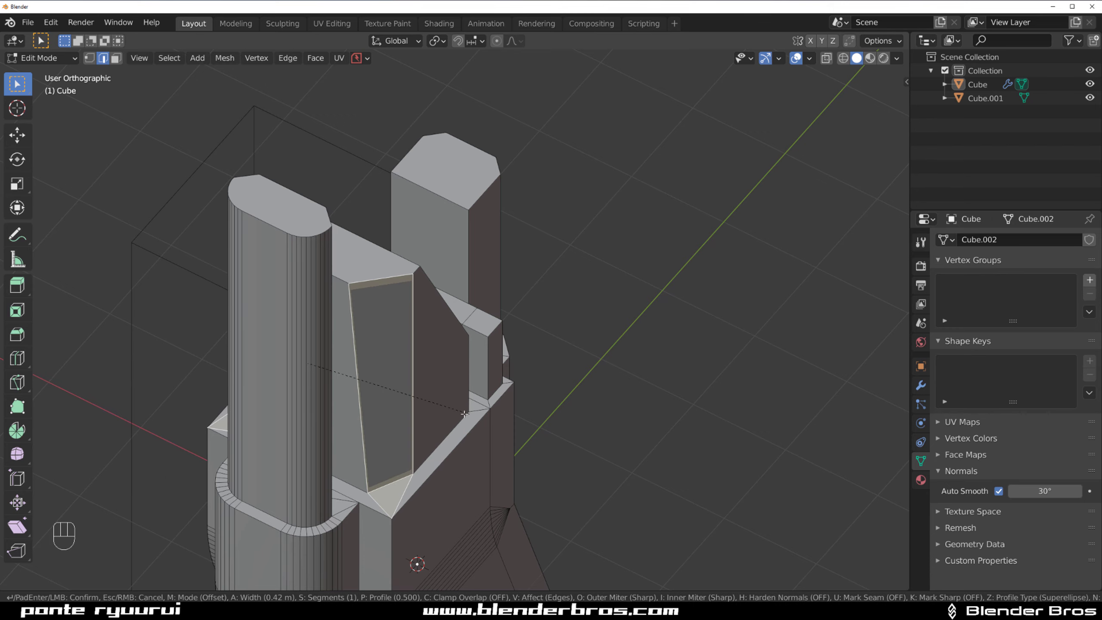
right_click(427, 422)
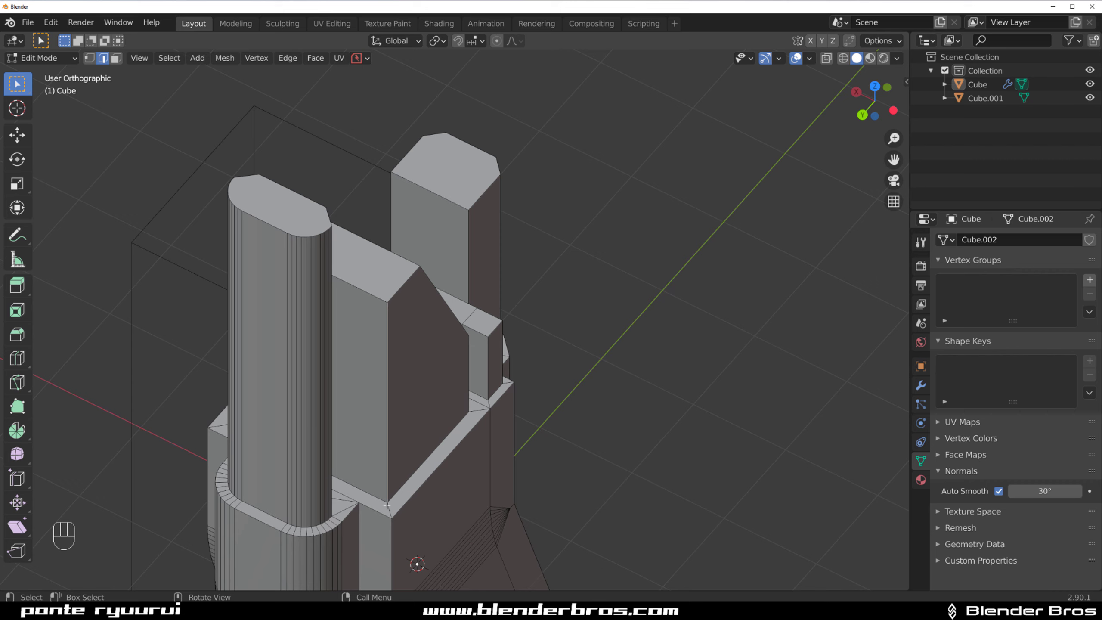
scroll(417, 419, down, 1)
shift+middle_drag(412, 412, 354, 381)
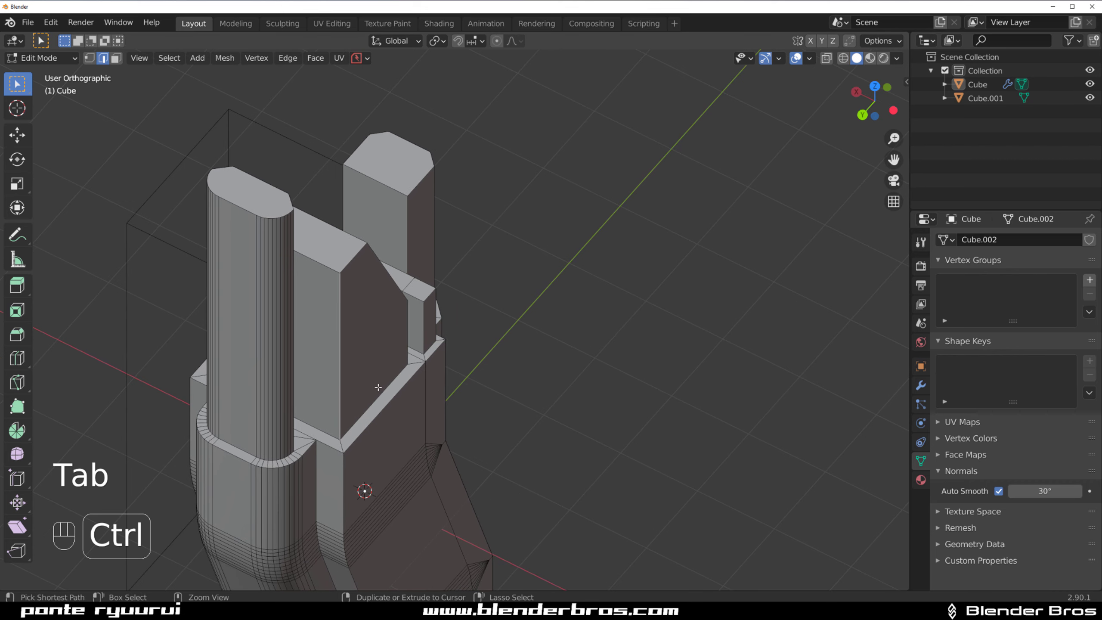
key(ctrl+r)
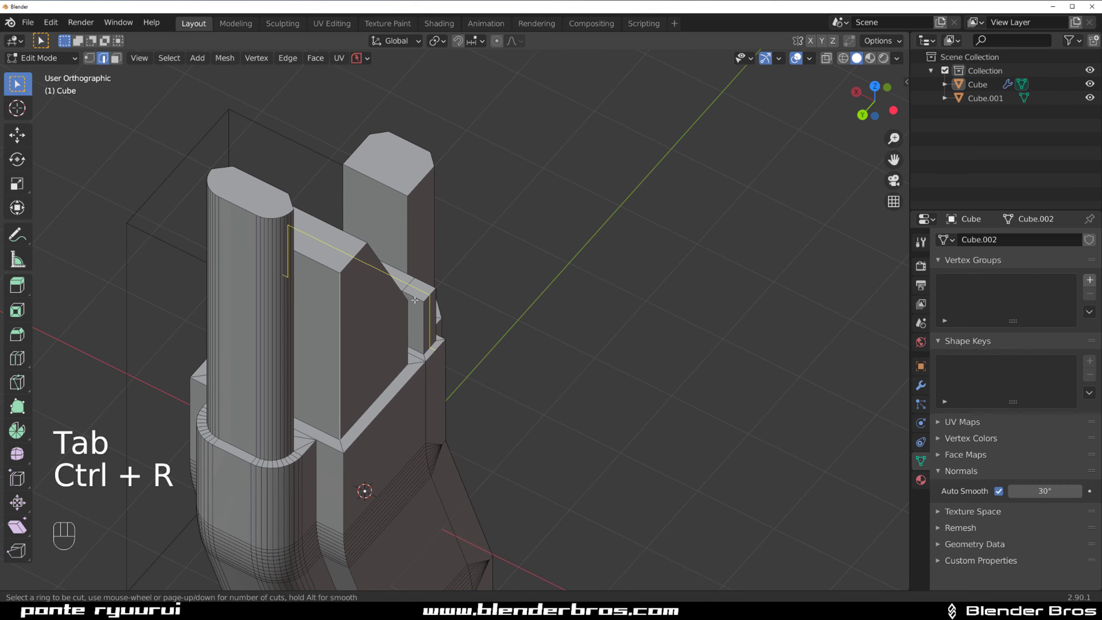
middle_drag(410, 269, 302, 248)
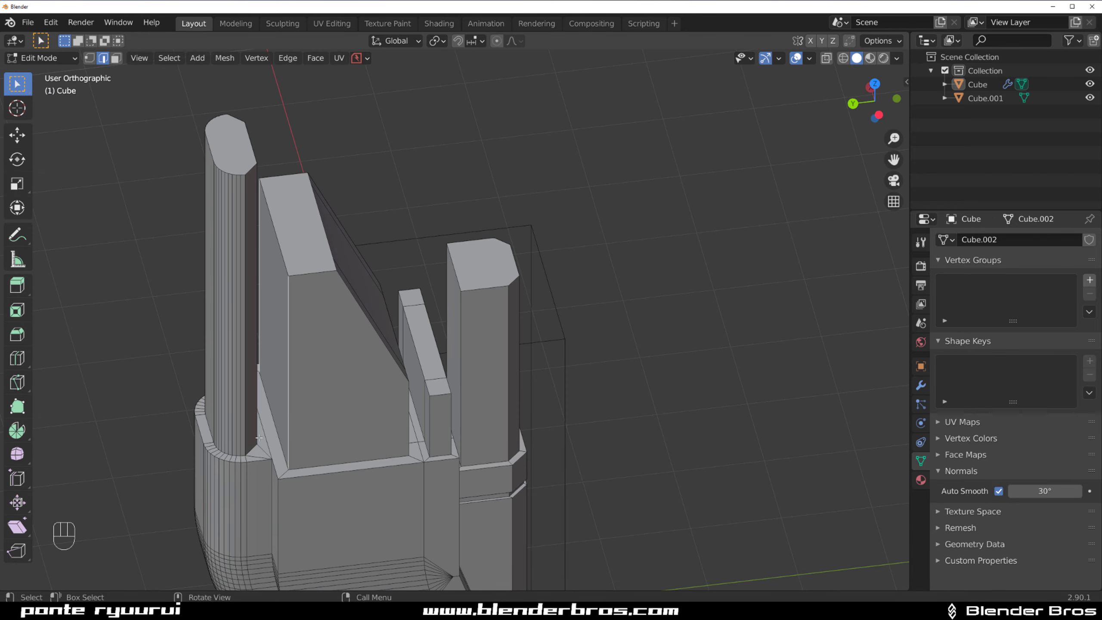
- Try to knife a vertical cut down the central block's side from the slope's upper corner in the Right view
middle_drag(404, 346, 390, 300)
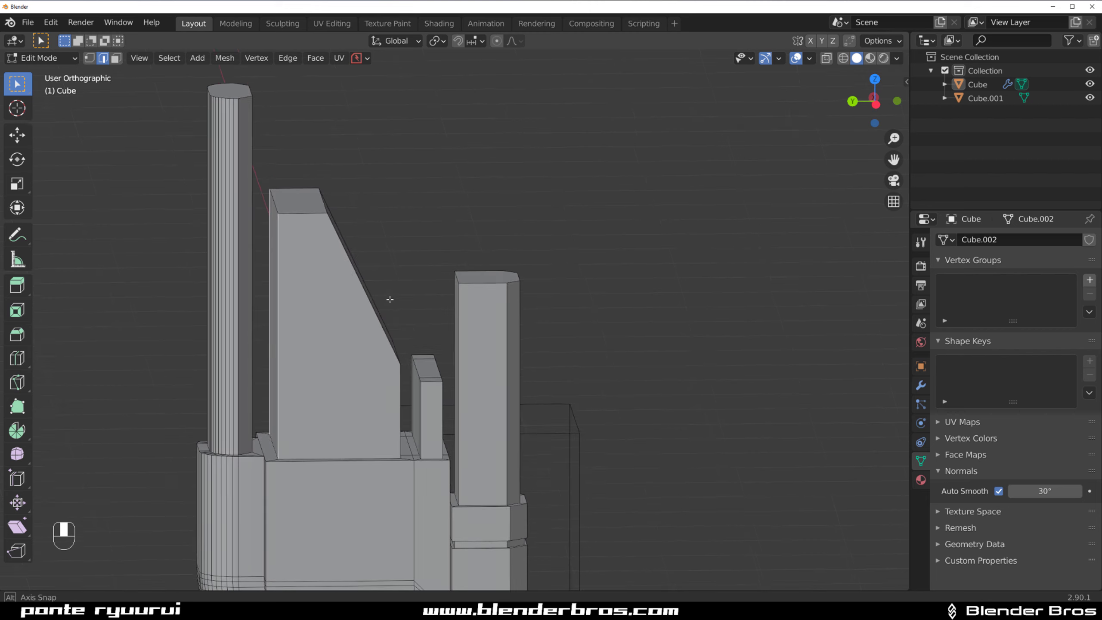
key(Tab)
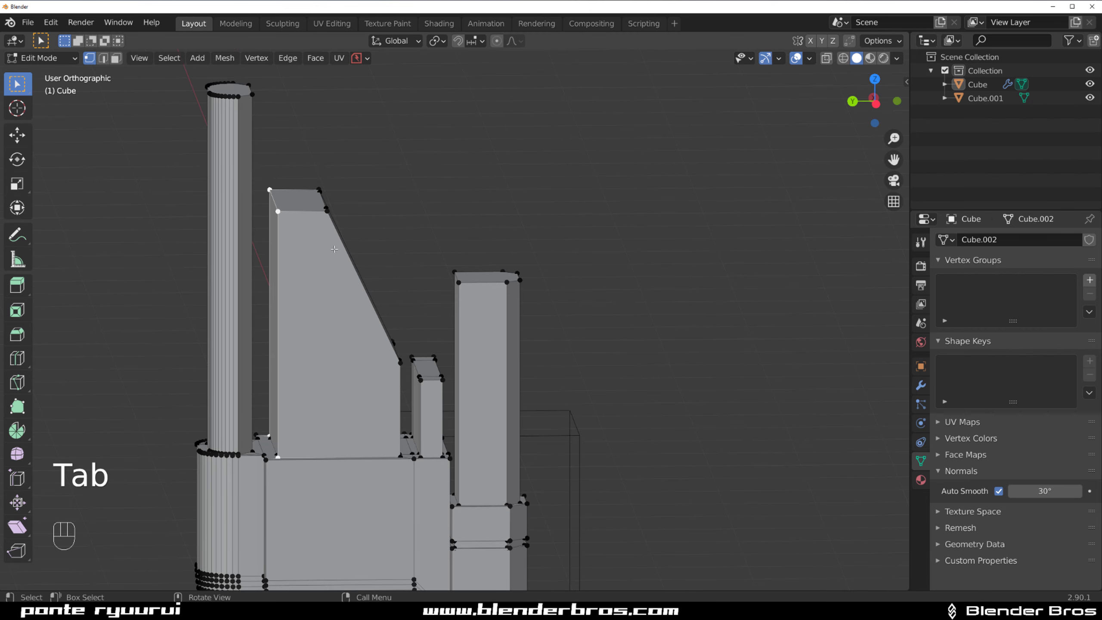
key(grave)
click(597, 343)
shift+middle_drag(332, 305, 425, 303)
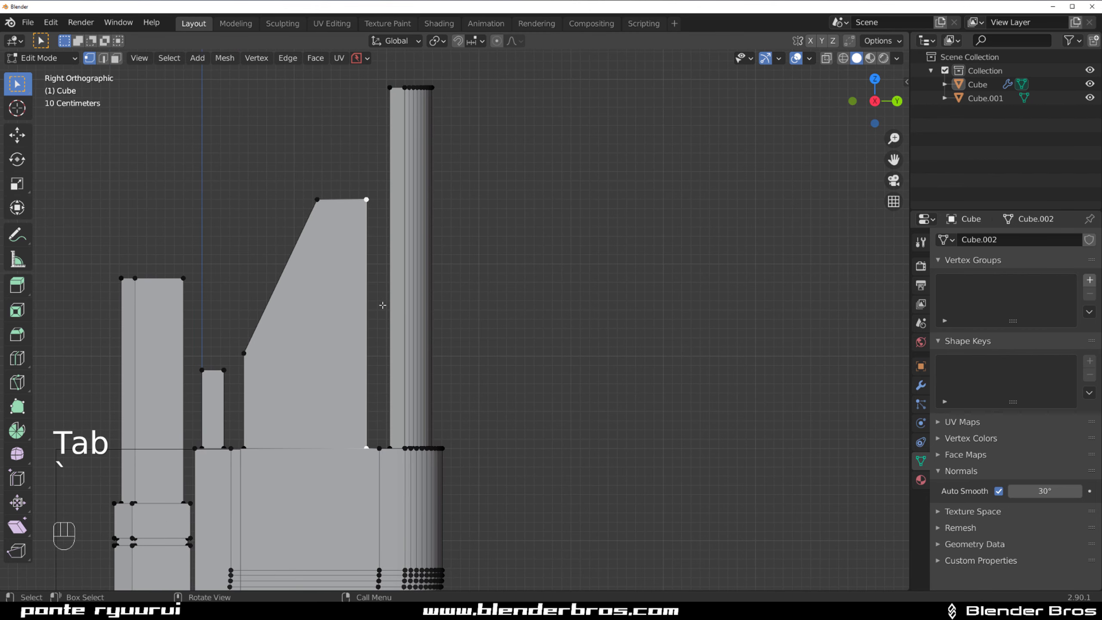
key(k)
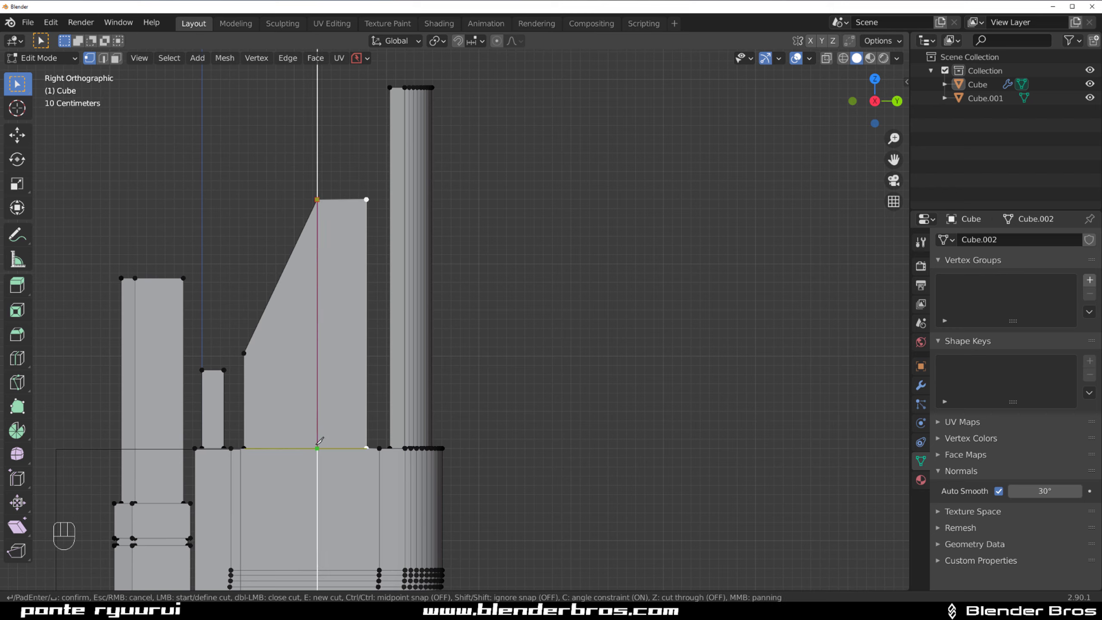
middle_drag(329, 436, 333, 471)
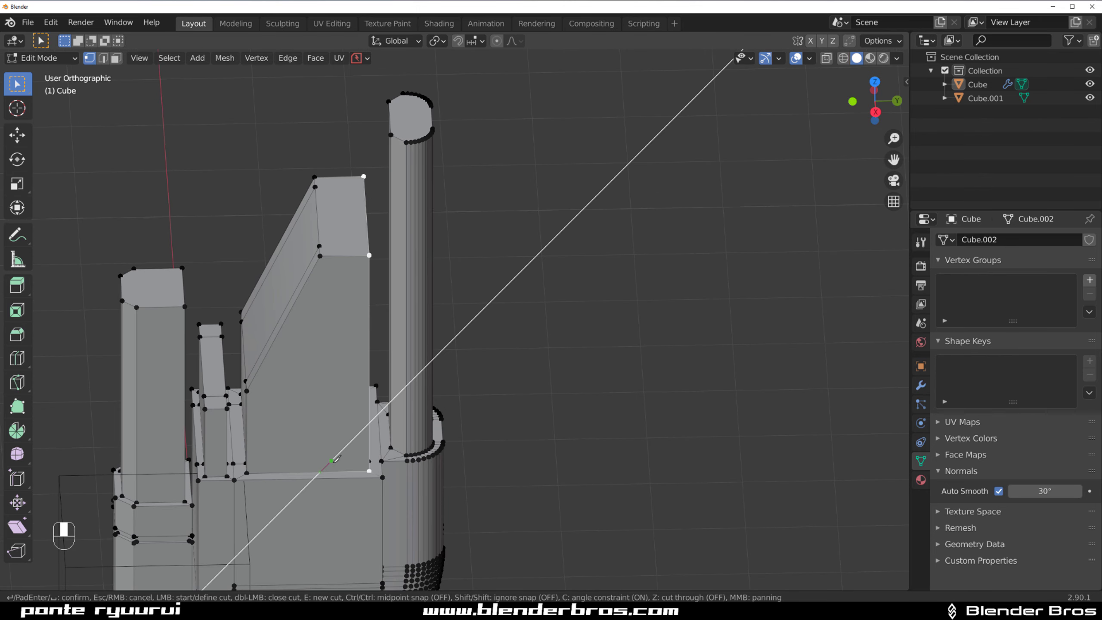
key(Escape)
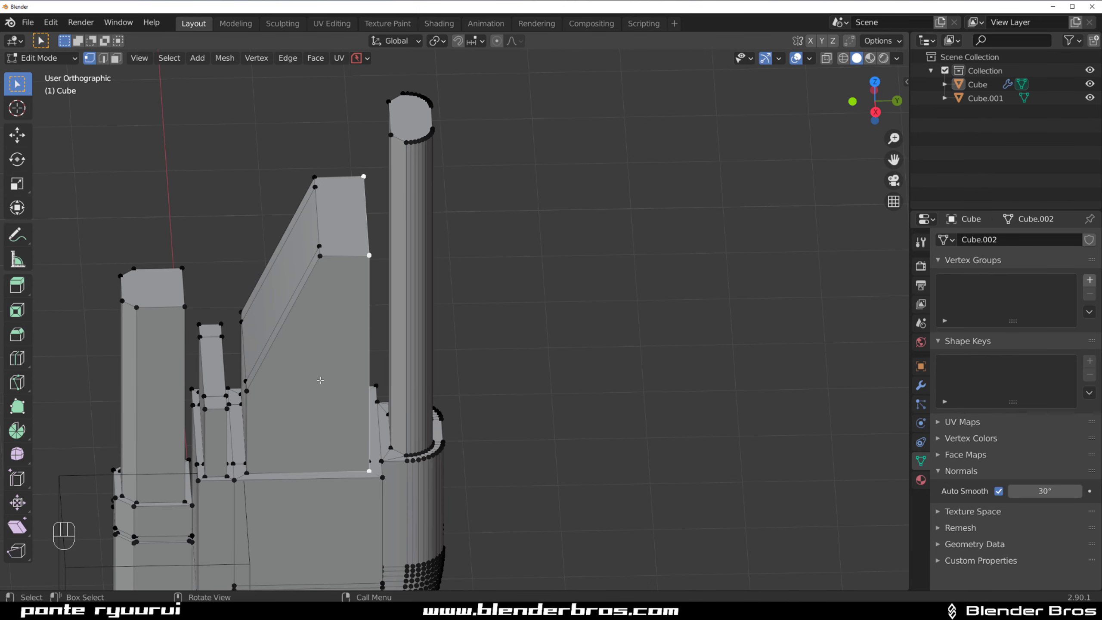
- Knife a vertical cut on the central block's positive X side from the slope's upper corner to its base, in a tilted view
key(k)
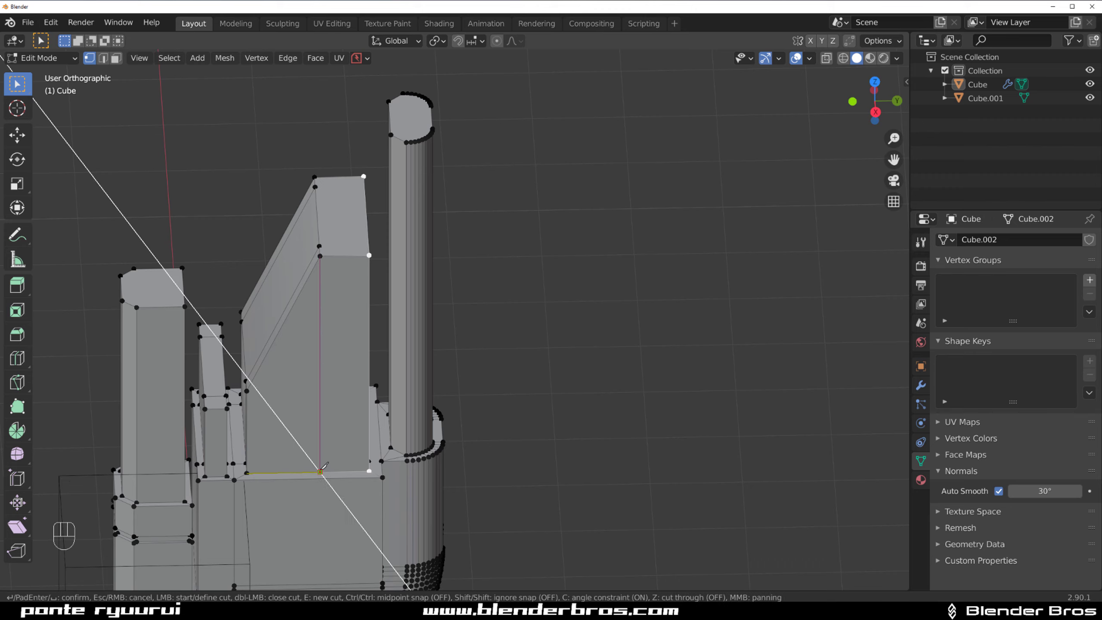
middle_drag(324, 466, 237, 327)
- Knife the matching angle-constrained vertical cut on the block's opposite side, from the slope's upper corner to the base, and switch to edge selection
key(grave)
click(382, 303)
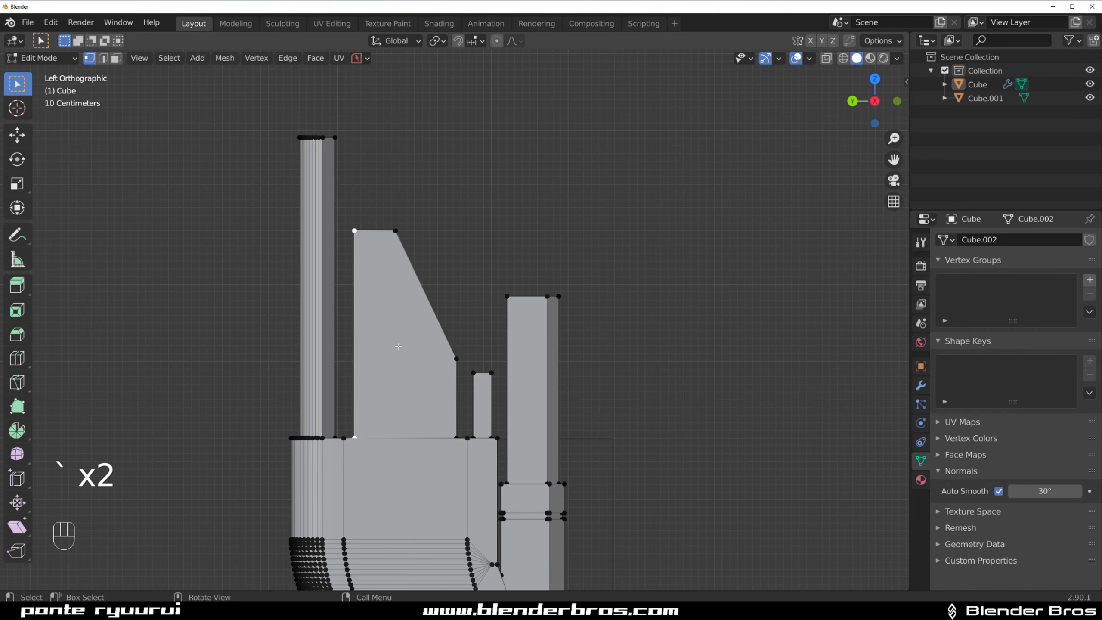
key(KP_2)
key(KP_2)
key(KP_8)
key(KP_8)
key(KP_8)
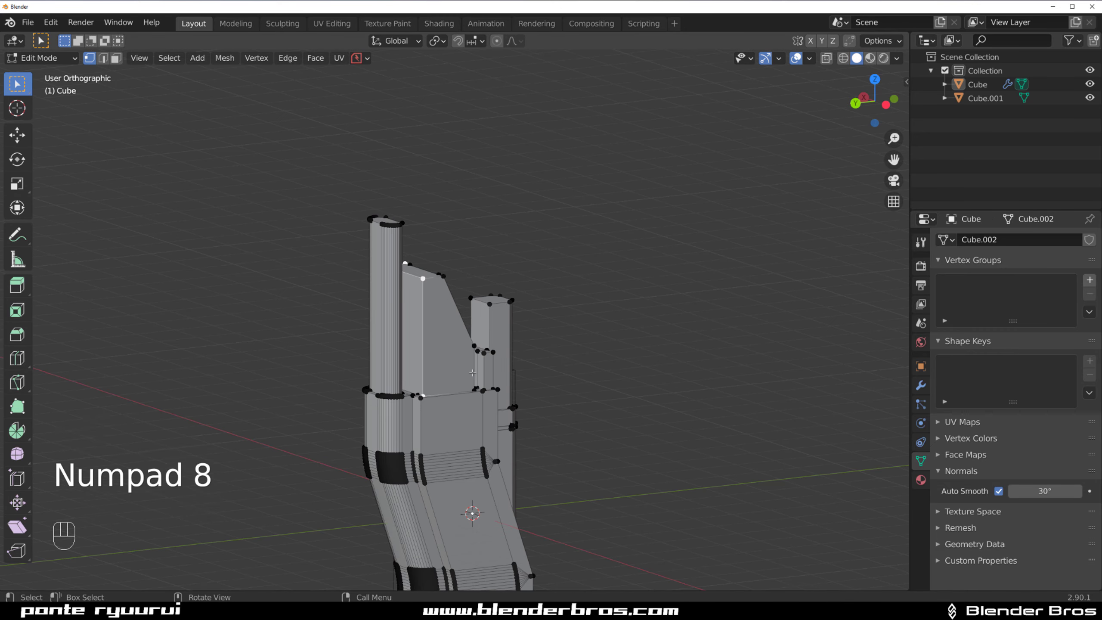
key(grave)
key(grave)
scroll(347, 337, up, 5)
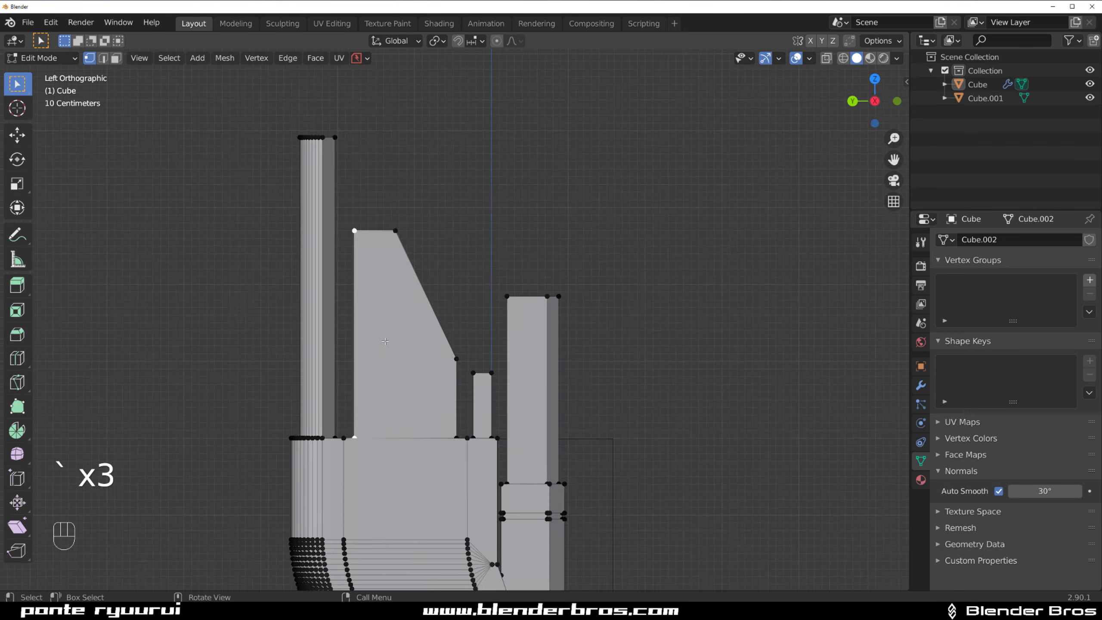
shift+middle_drag(408, 350, 412, 285)
key(KP_5)
key(KP_5)
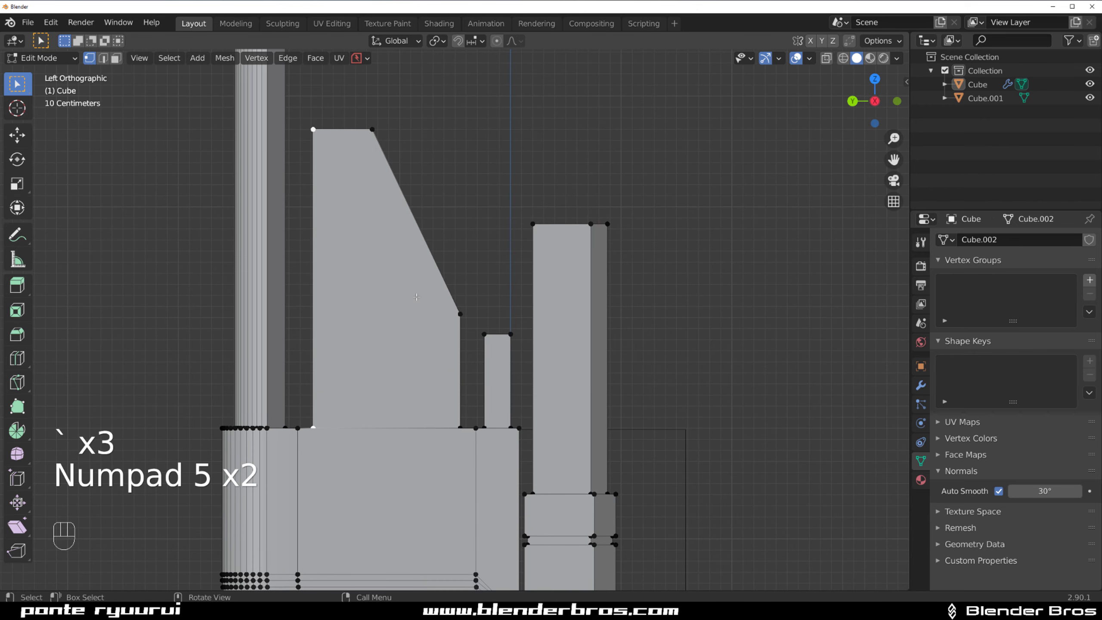
key(KP_8)
key(KP_8)
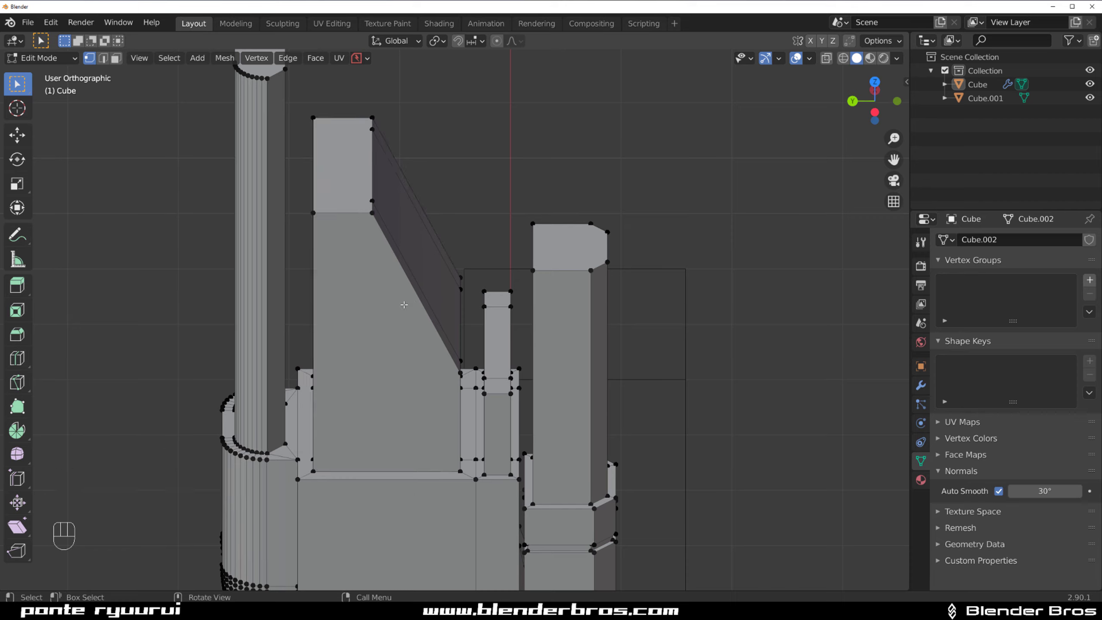
key(k)
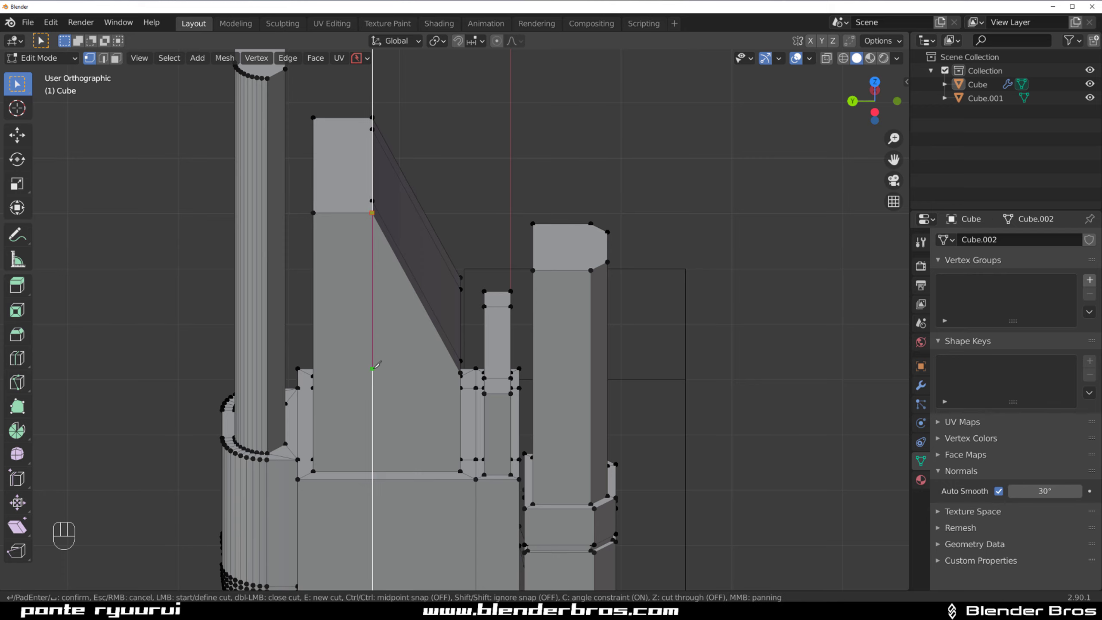
click(372, 471)
key(Return)
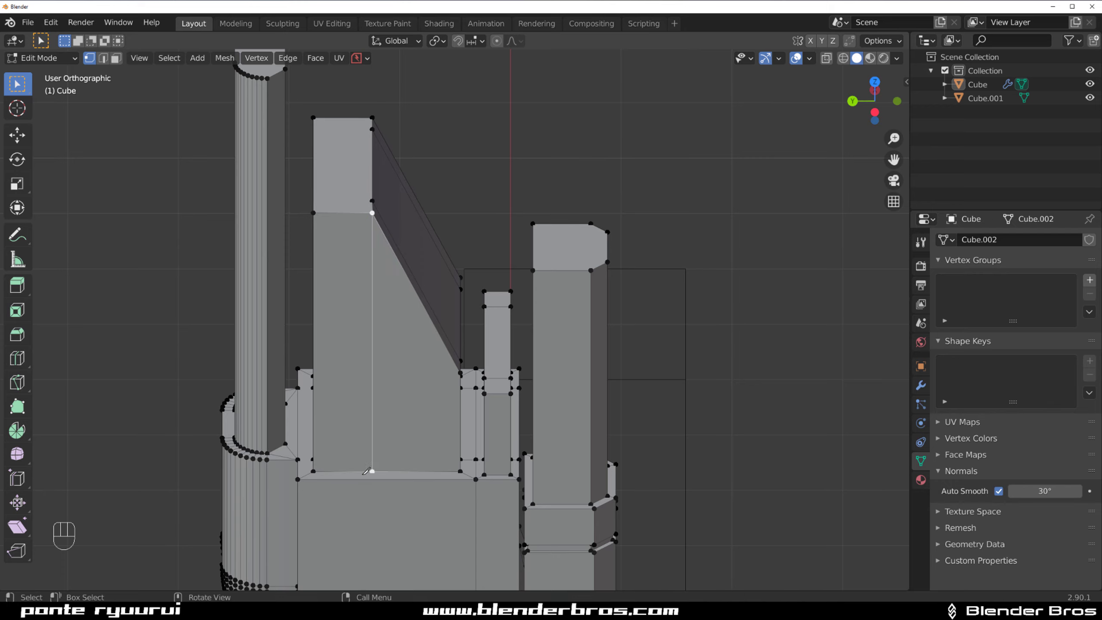
scroll(386, 373, down, 3)
middle_drag(397, 388, 431, 362)
scroll(430, 362, up, 3)
key(Tab)
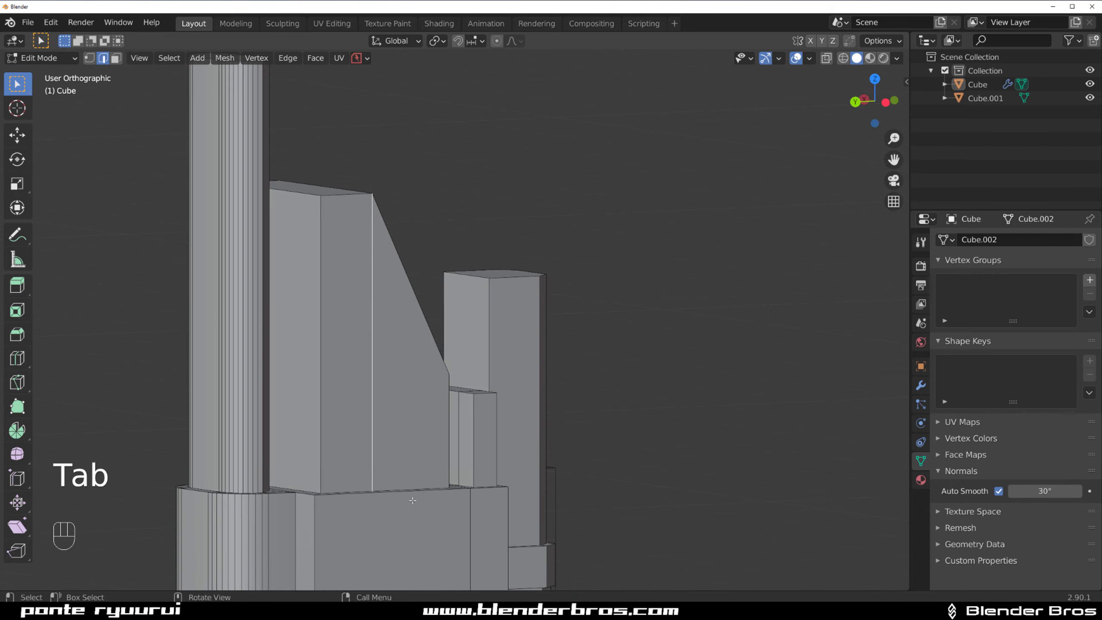
- Select the narrow ledge faces around the central block's base, covering its rear and side strips
middle_drag(371, 426, 418, 474)
scroll(380, 434, down, 2)
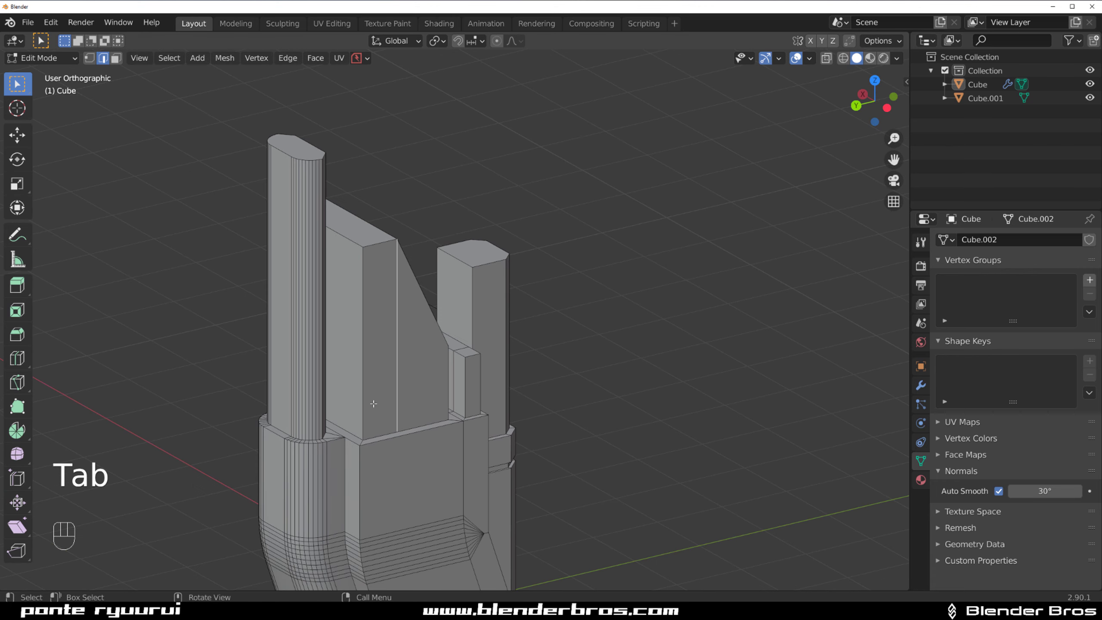
mouse_move(384, 399)
middle_down()
mouse_move(462, 392)
mouse_move(394, 390)
middle_up()
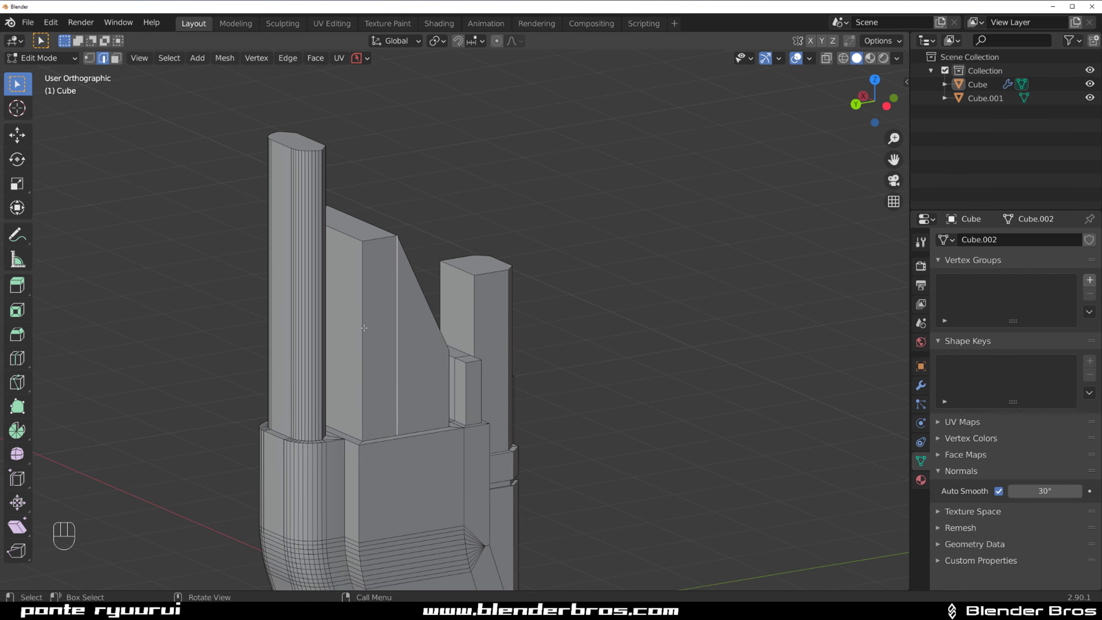
middle_drag(363, 327, 376, 431)
key(Tab)
scroll(377, 432, up, 3)
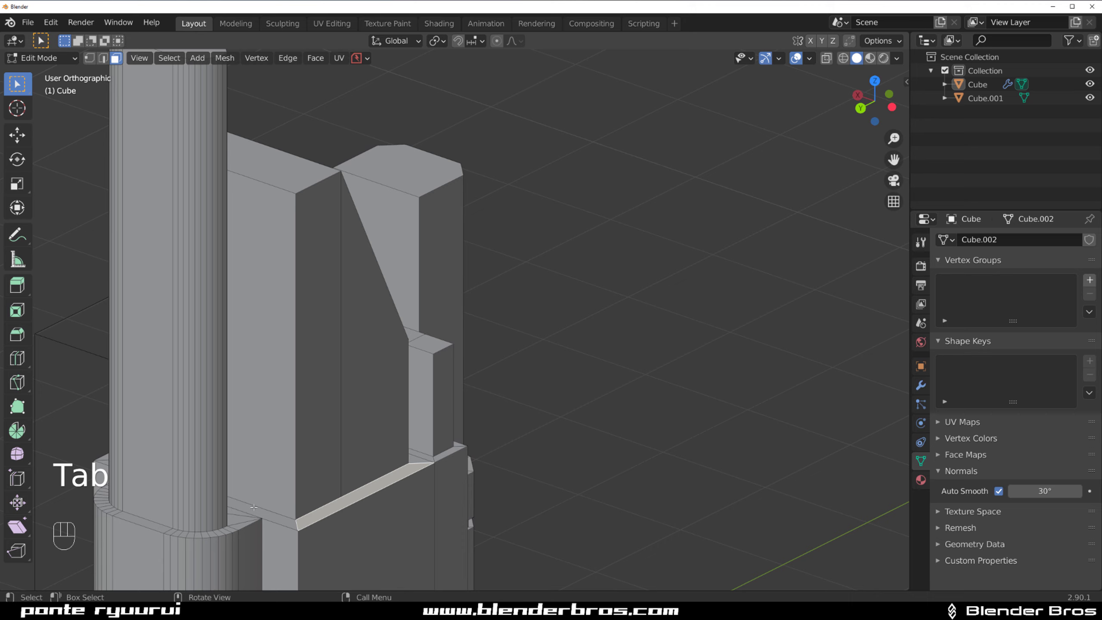
ctrl+click(265, 515)
middle_drag(261, 515, 342, 523)
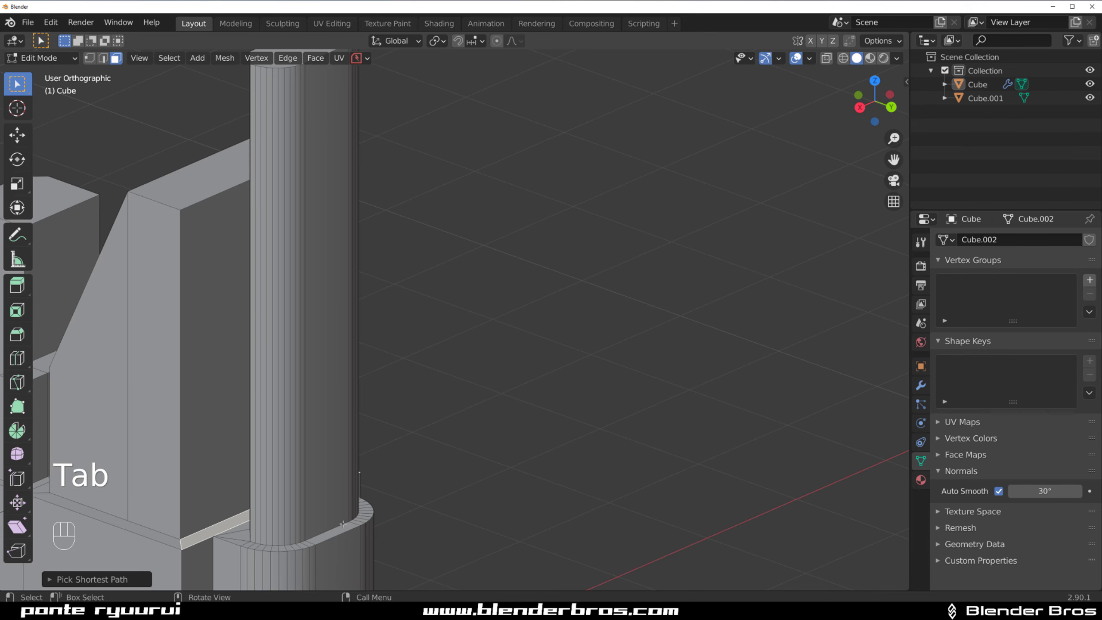
ctrl+click(139, 526)
shift+middle_drag(230, 505, 366, 433)
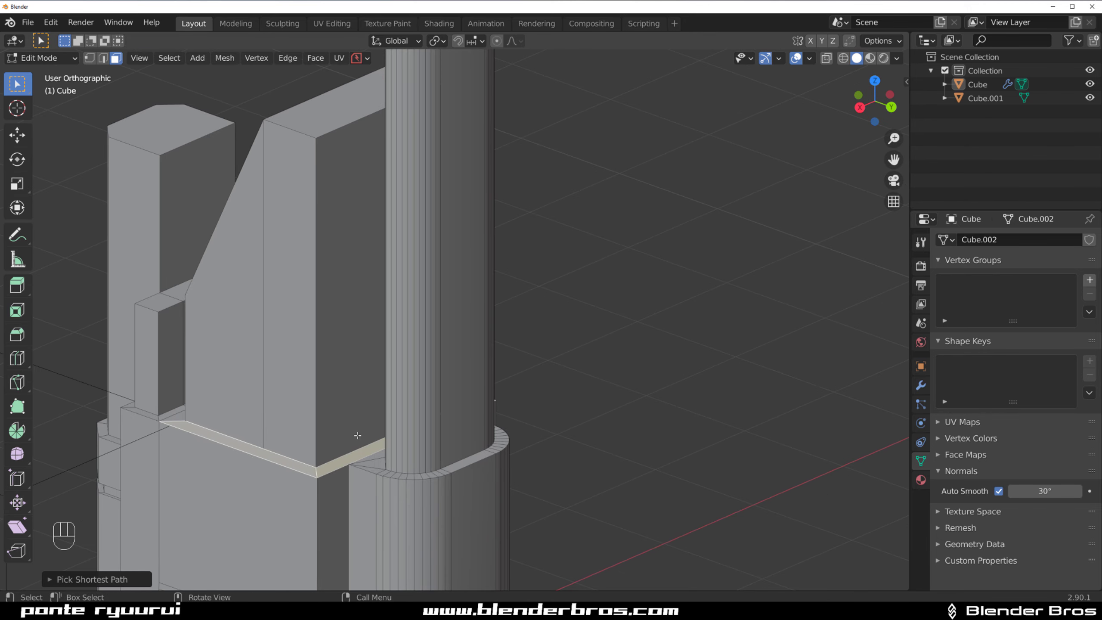
- Try a single-segment bevel of about 0.37 m on the central block's vertical corner edges, and undo it
key(Tab)
click(323, 355)
middle_drag(418, 352, 330, 347)
shift+middle_drag(516, 374, 427, 343)
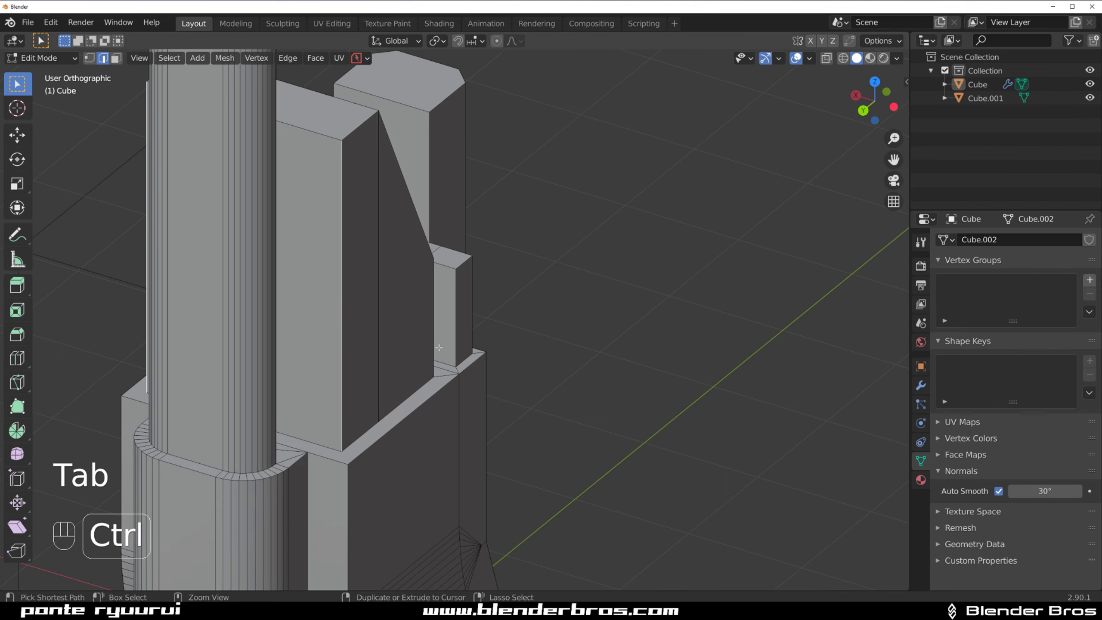
key(ctrl+b)
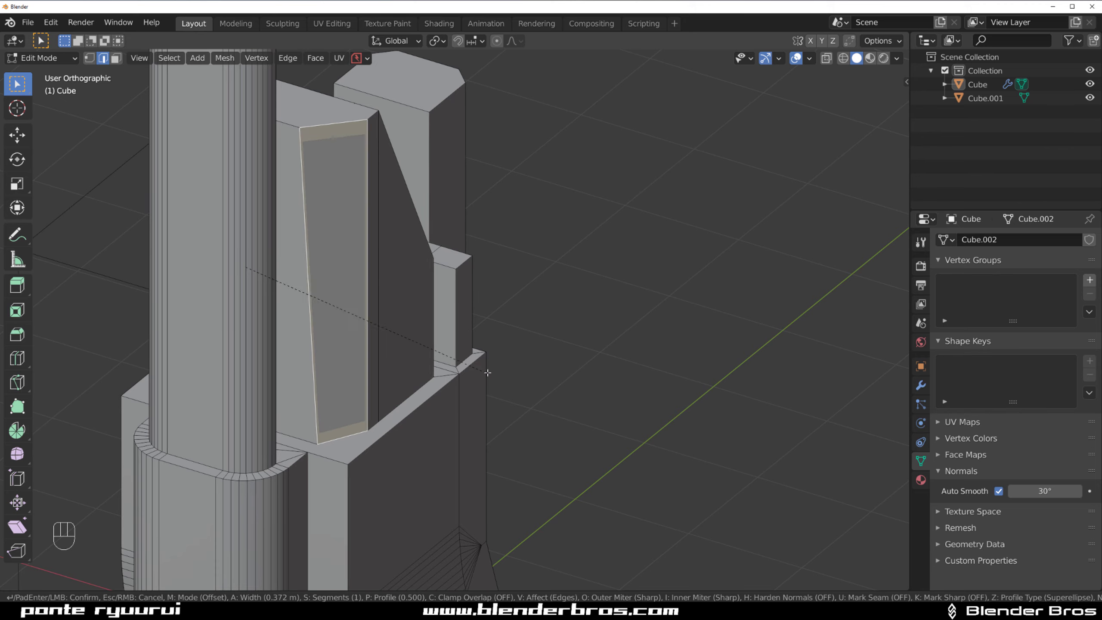
click(490, 373)
middle_drag(490, 374, 416, 384)
key(Tab)
key(ctrl+z)
key(ctrl+z)
key(ctrl+z)
- Merge the stray vertices on the central block's rear base edge into its corners on both sides with Smart Vert
shift+middle_drag(239, 448, 371, 403)
scroll(373, 377, up, 3)
key(Tab)
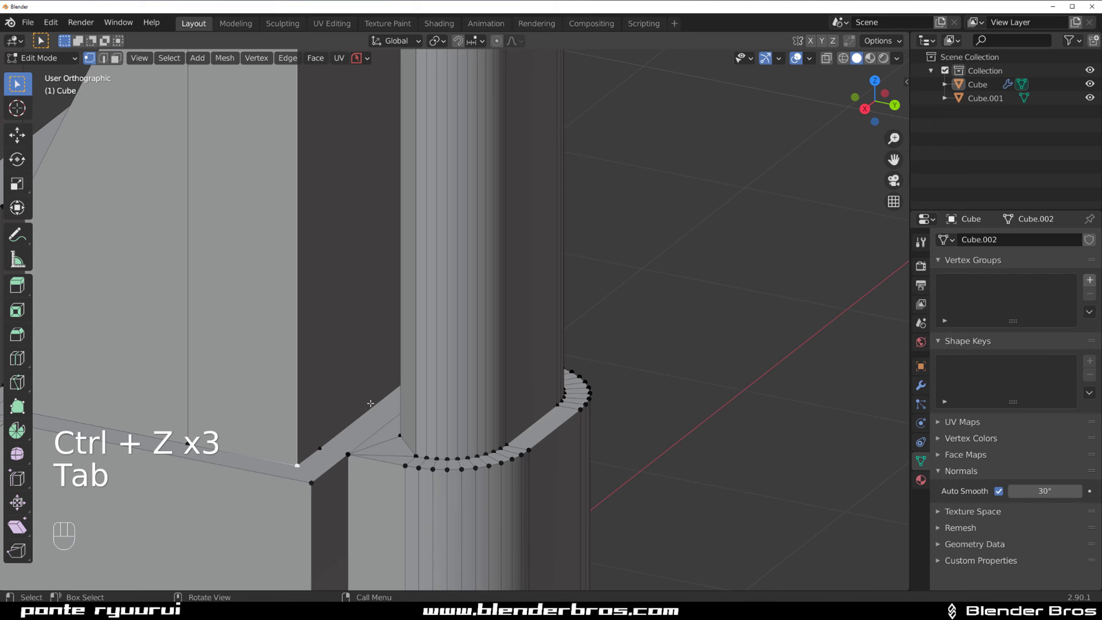
key(1)
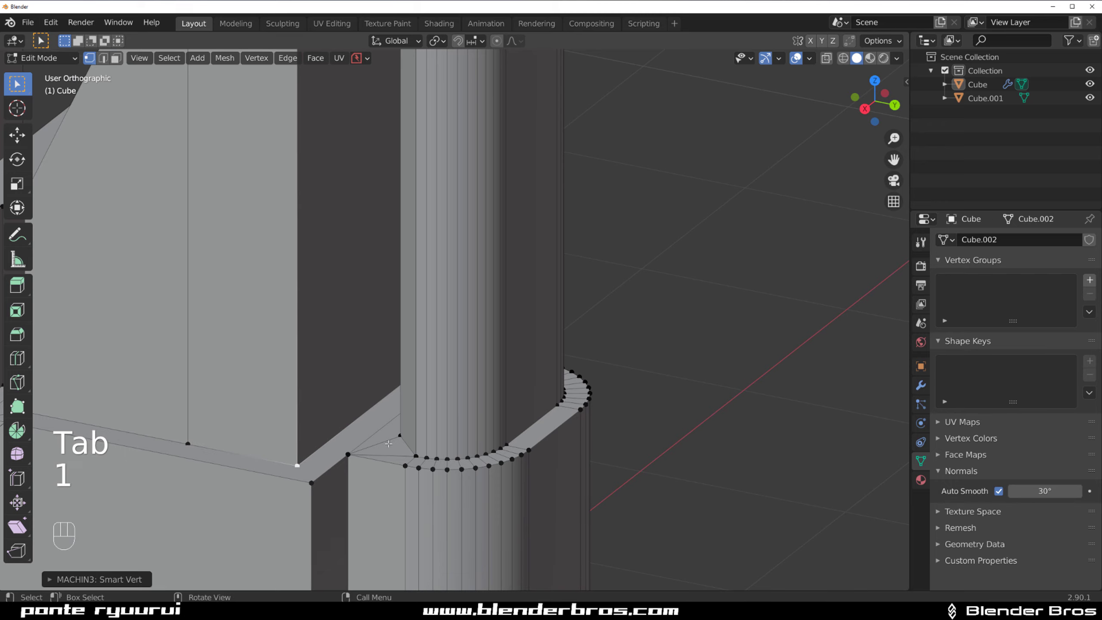
middle_drag(286, 470, 412, 373)
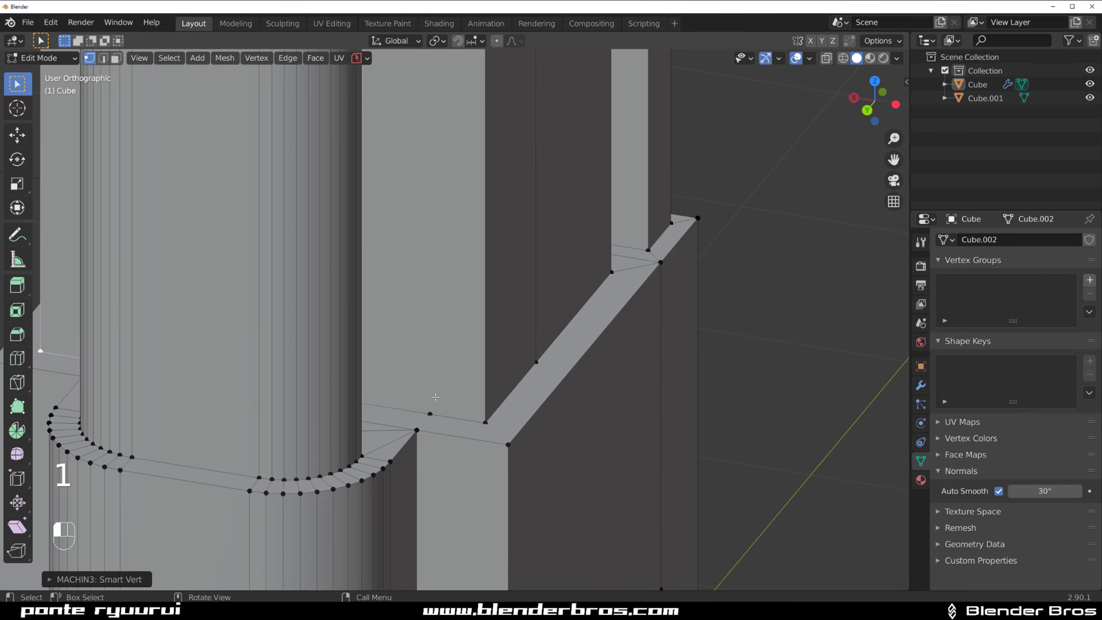
click(430, 413)
scroll(490, 423, down, 5)
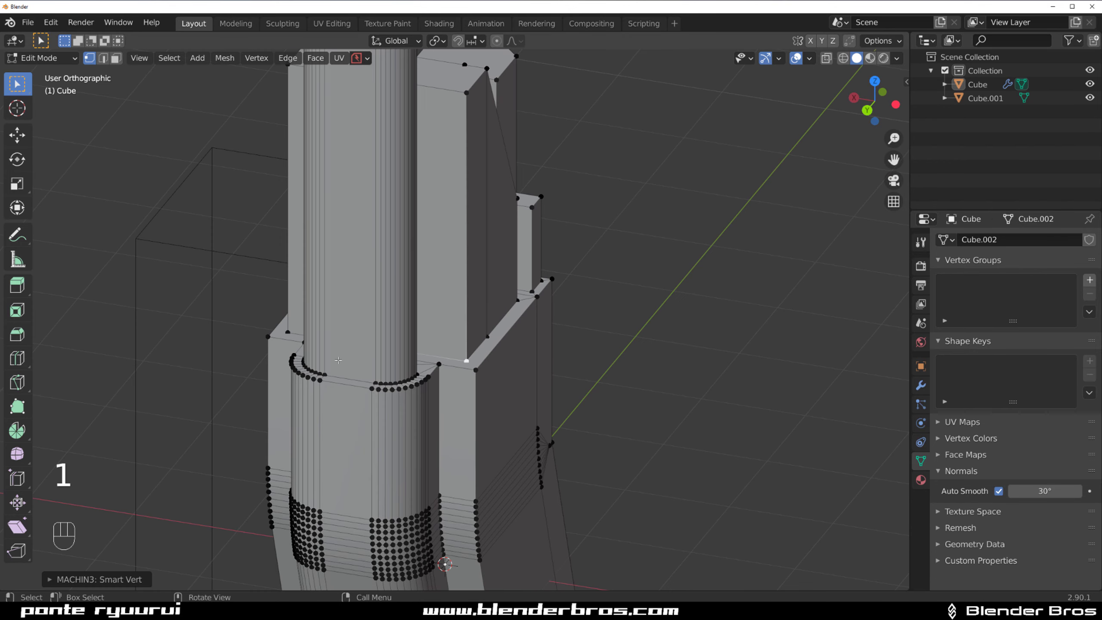
- Bevel the central block's two vertical corner edges facing the rounded pillar by about 0.38 m with one segment
middle_drag(436, 278, 396, 274)
key(Tab)
click(319, 308)
middle_drag(320, 309, 352, 308)
shift+click(458, 298)
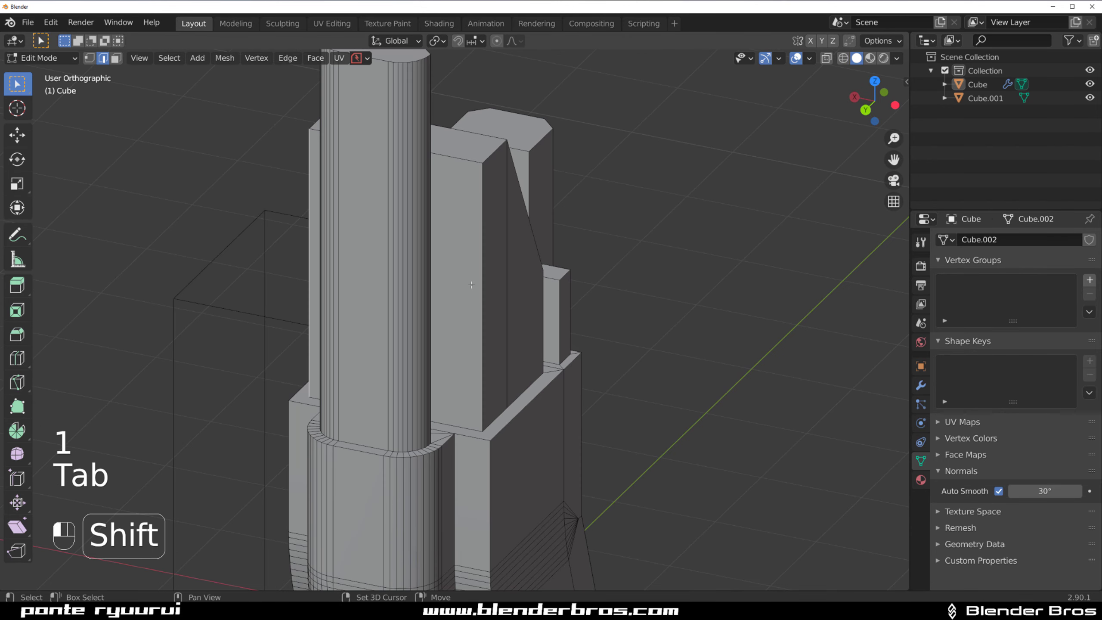
key(ctrl+b)
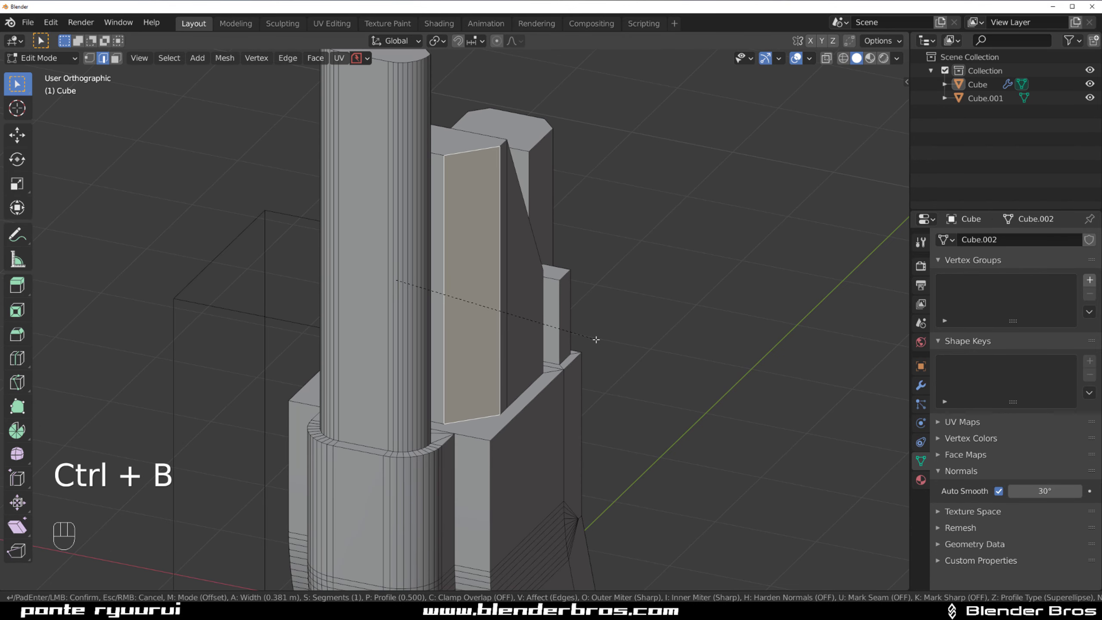
click(595, 339)
key(Tab)
- Bevel the lower body's long bent corner edges beside the rounded pillar on both sides by about 0.06 m with one segment
scroll(465, 278, down, 5)
middle_drag(465, 277, 607, 265)
key(Tab)
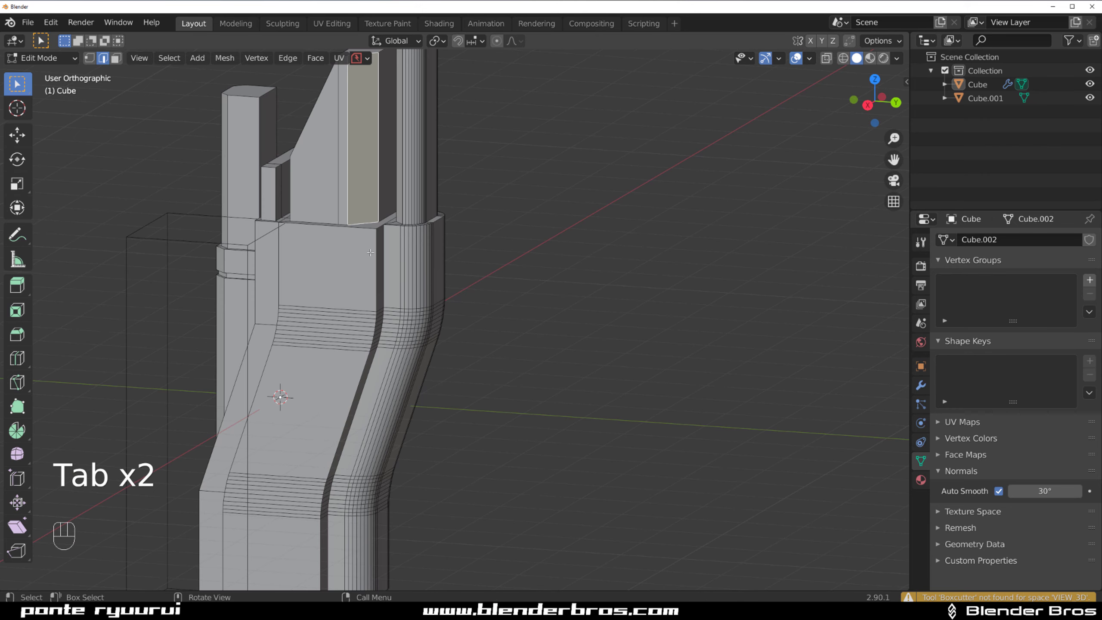
click(373, 261)
shift+middle_drag(374, 265, 388, 81)
middle_drag(362, 346, 428, 282)
shift+middle_drag(408, 185, 403, 215)
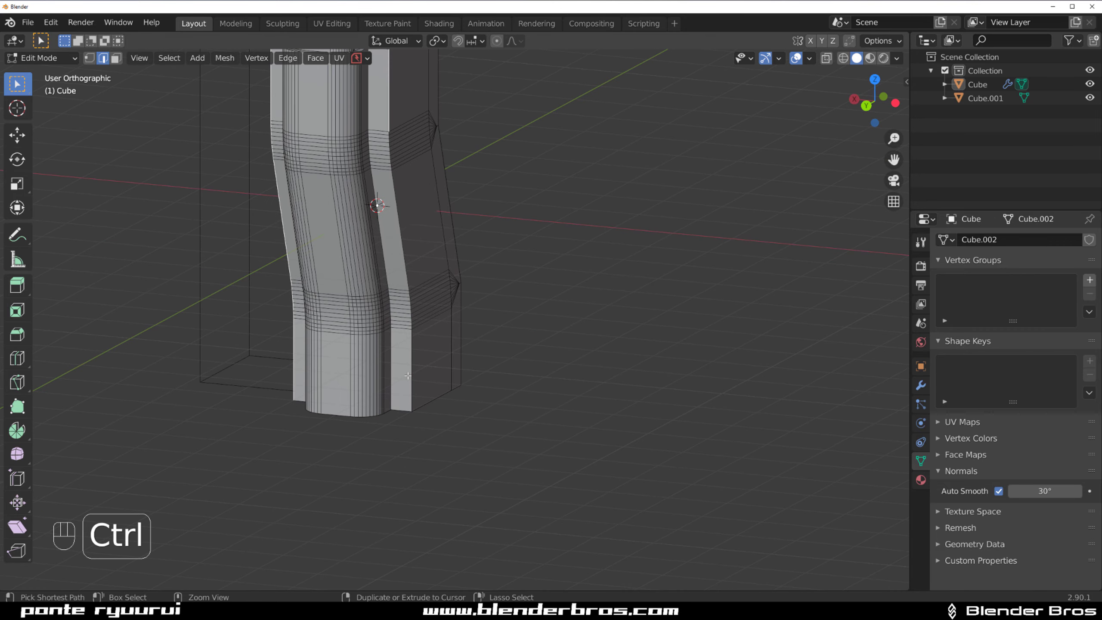
key(ctrl+b)
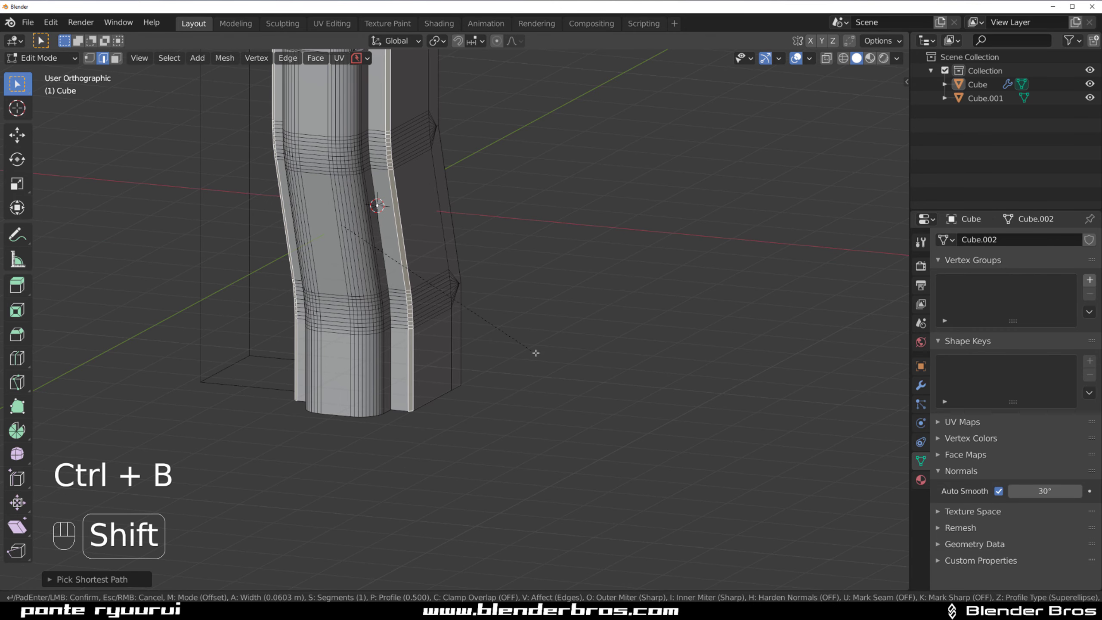
click(437, 306)
- Return to Object Mode and save the file
key(Tab)
middle_drag(349, 272, 525, 243)
key(ctrl+s)
scroll(525, 243, up, 2)
scroll(492, 272, down, 3)
scroll(504, 291, up, 1)
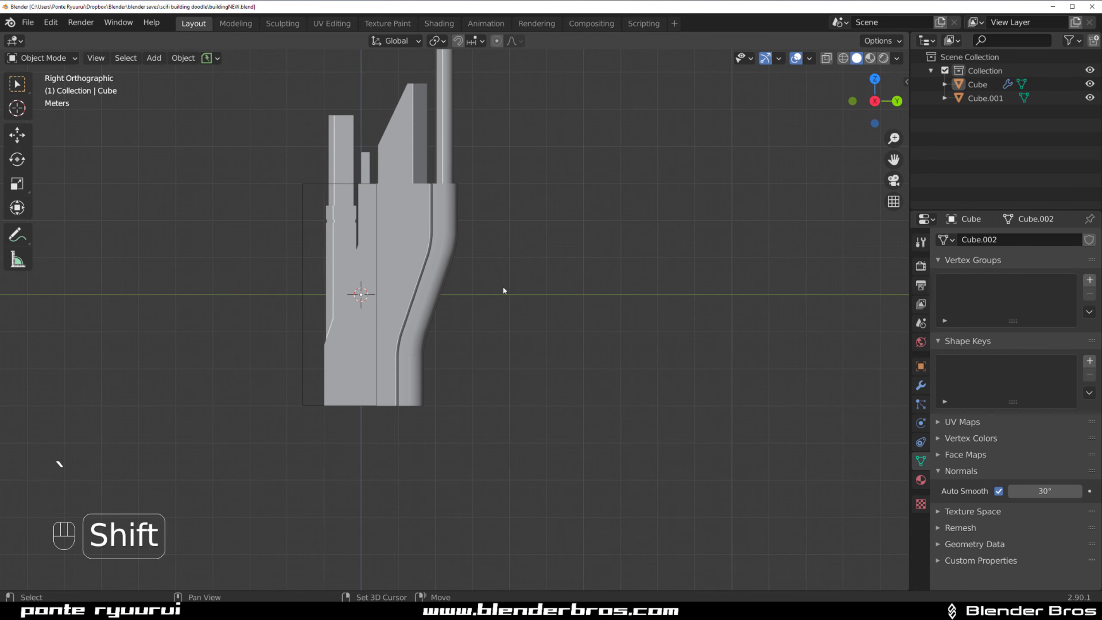
- Add a Quadsphere in the Right view, move it about 3.1 m along Y beside the rounded pillar, and scale it down
key(shift+a)
mouse_move(515, 293)
click(593, 290)
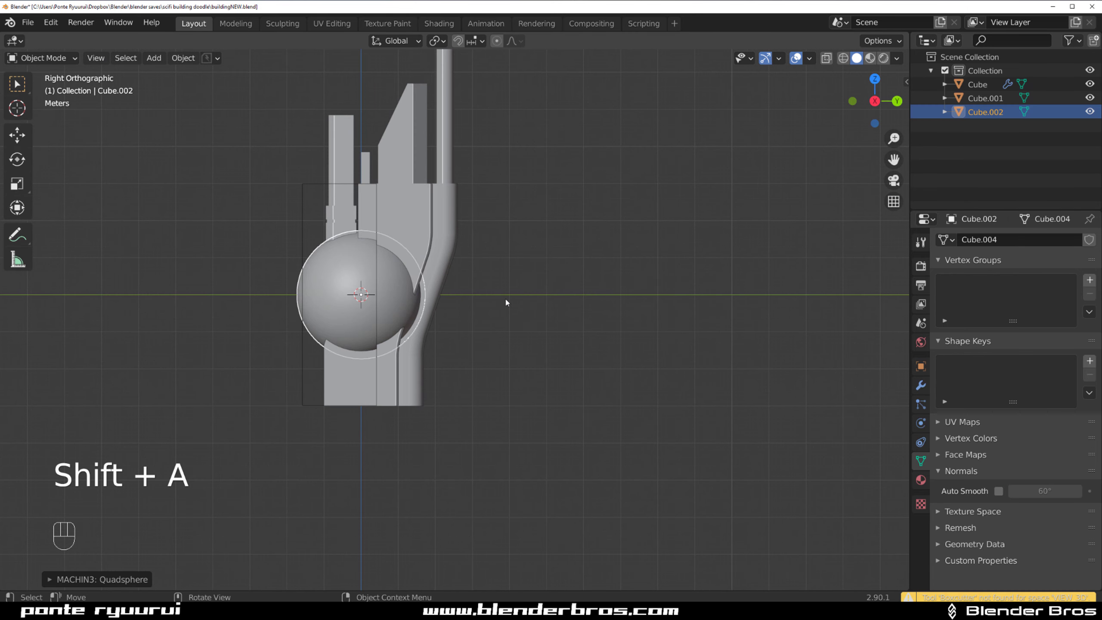
key(g)
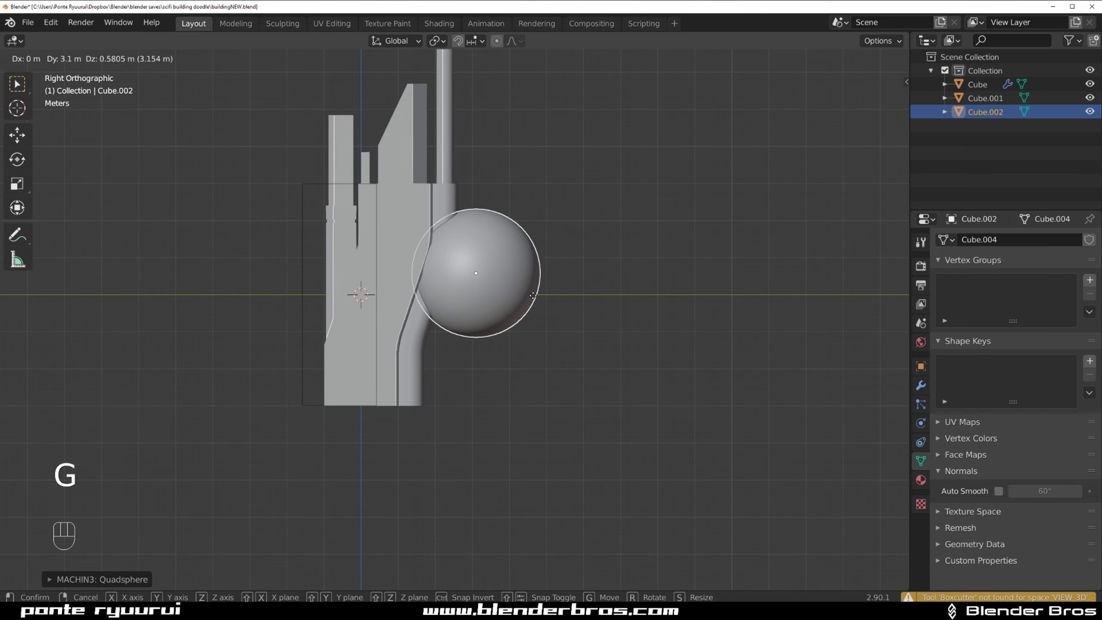
click(534, 293)
key(s)
click(677, 276)
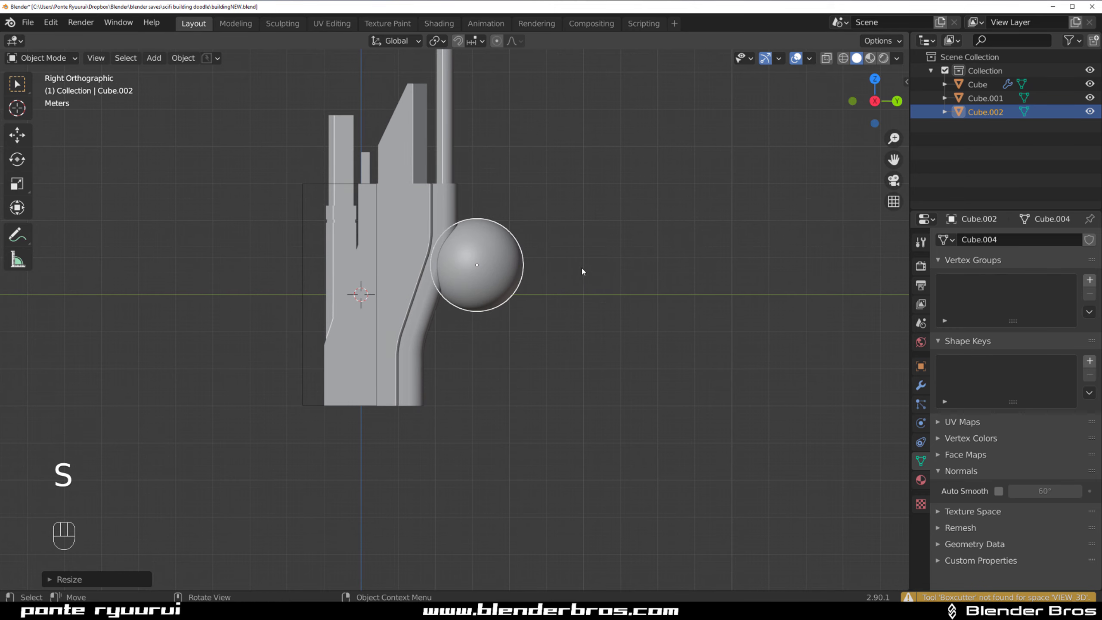
- Reposition the sphere over the rounded pillar's upper bend and scale it up about 1.55 times
scroll(583, 268, up, 2)
key(g)
click(588, 230)
scroll(583, 235, down, 1)
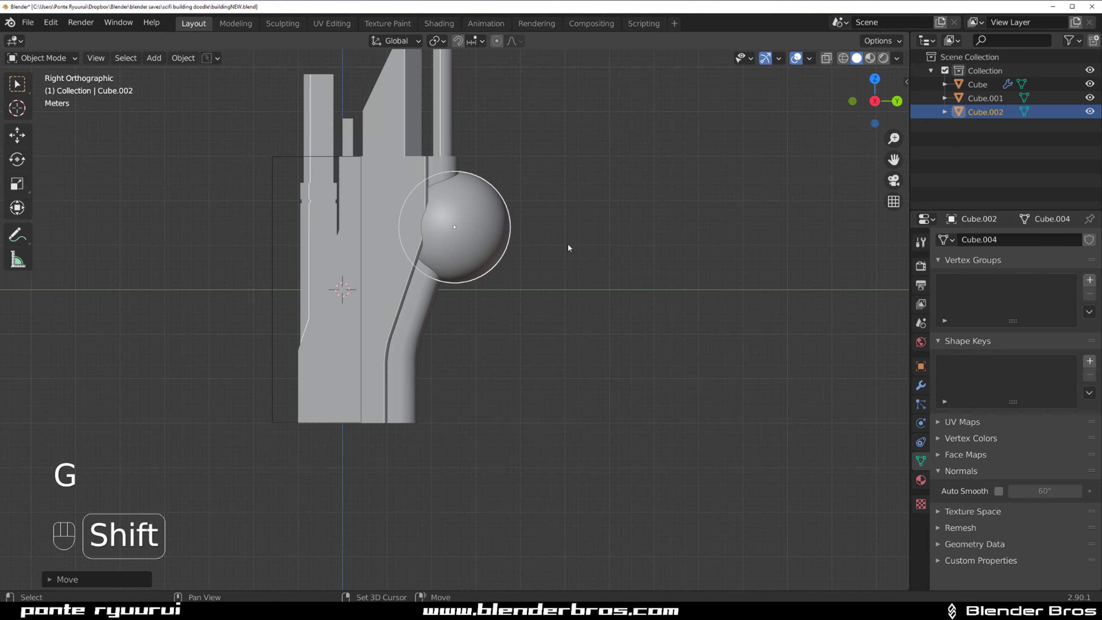
scroll(568, 247, down, 2)
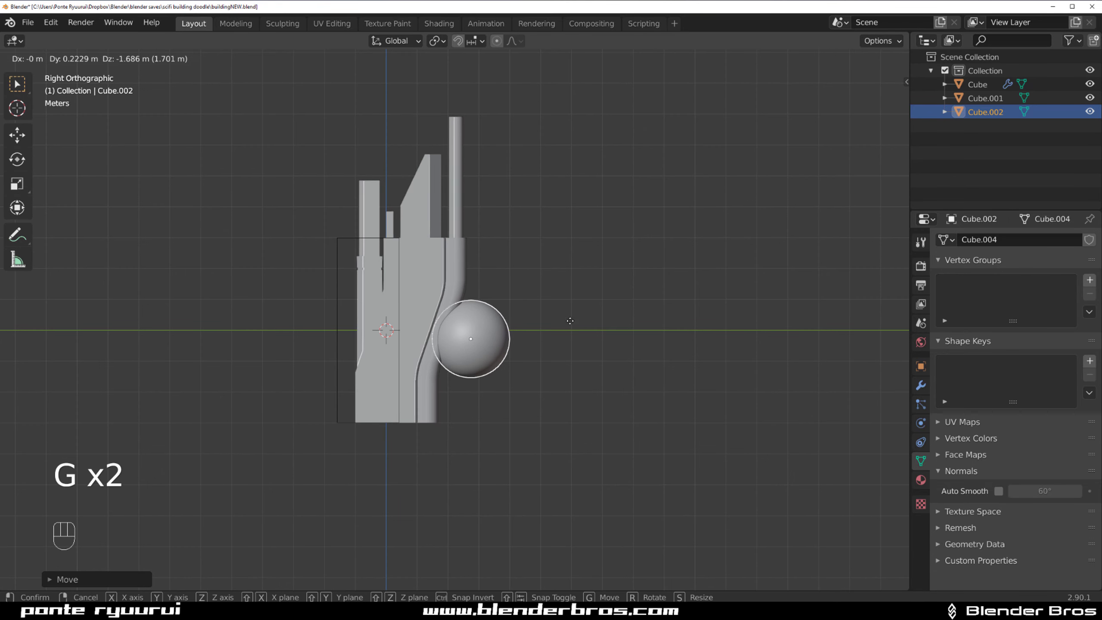
key(s)
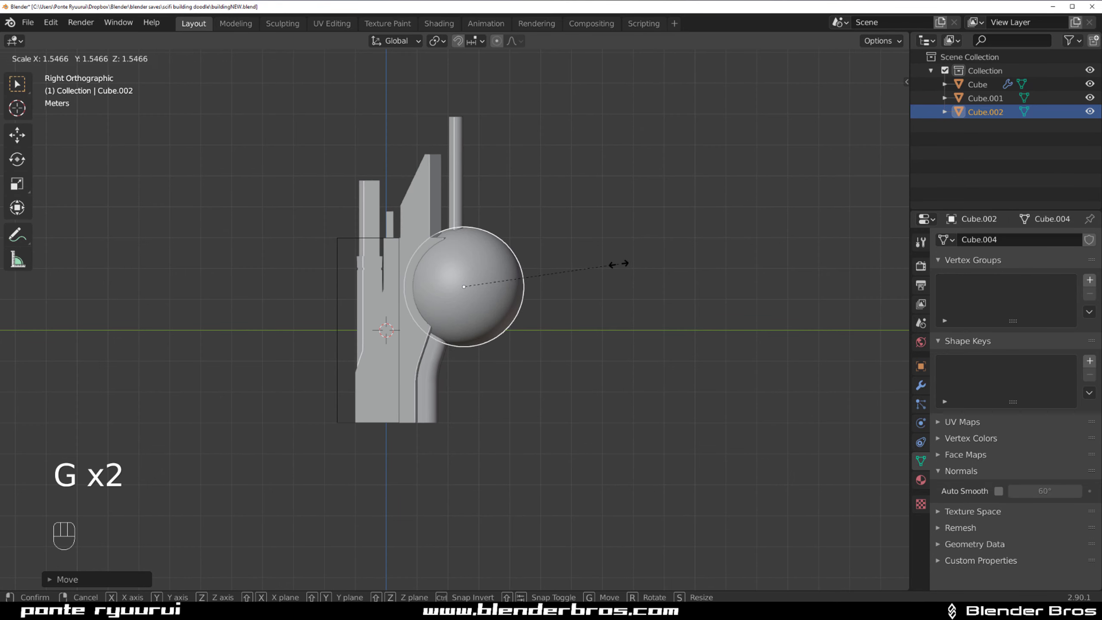
click(620, 267)
- Scale the sphere down slightly and move it inward and down so it overlaps the column at the pillar's bend
scroll(559, 260, up, 1)
key(s)
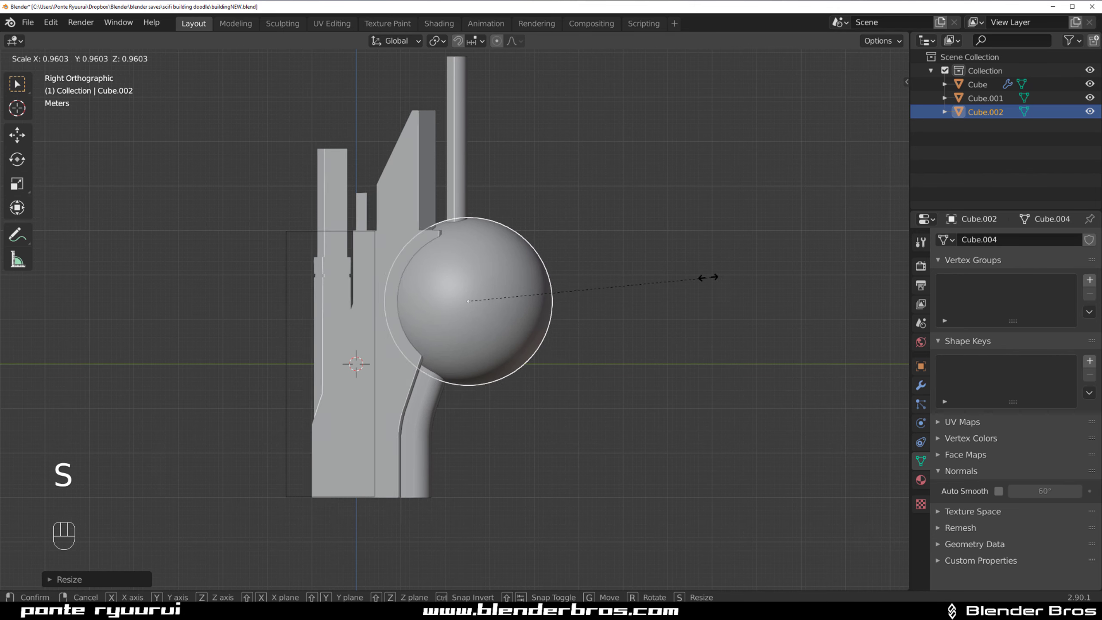
click(650, 278)
scroll(636, 278, up, 3)
key(g)
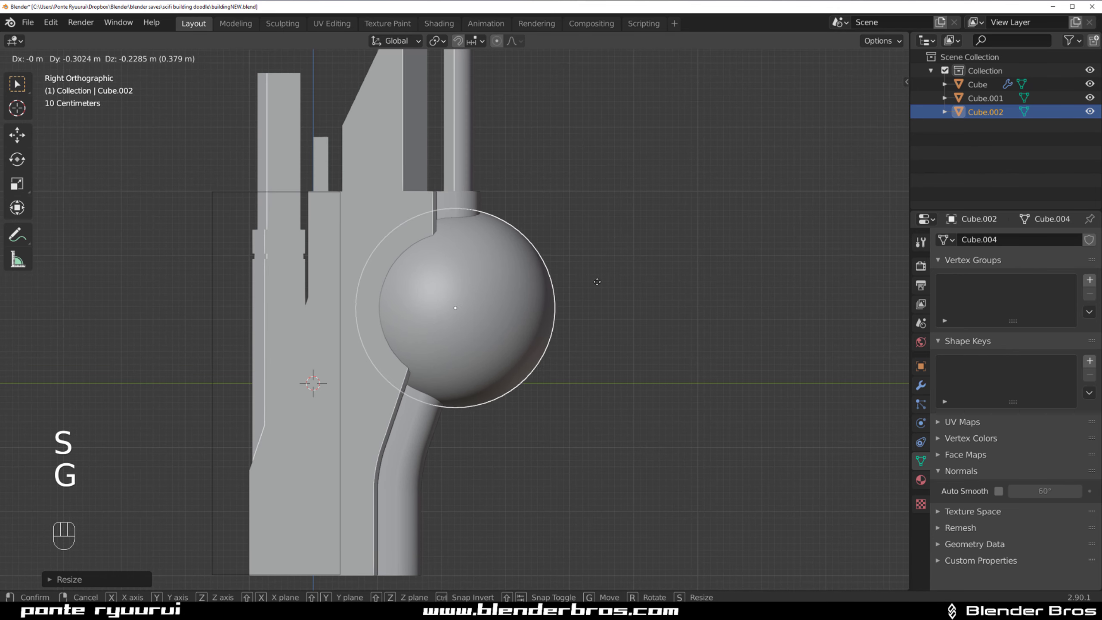
click(605, 285)
shift+middle_drag(606, 285, 548, 272)
- Check the sphere's centring from the Top view and lower it about 0.14 m in the Right view
key(grave)
click(577, 149)
scroll(577, 314, down, 1)
key(shift+s)
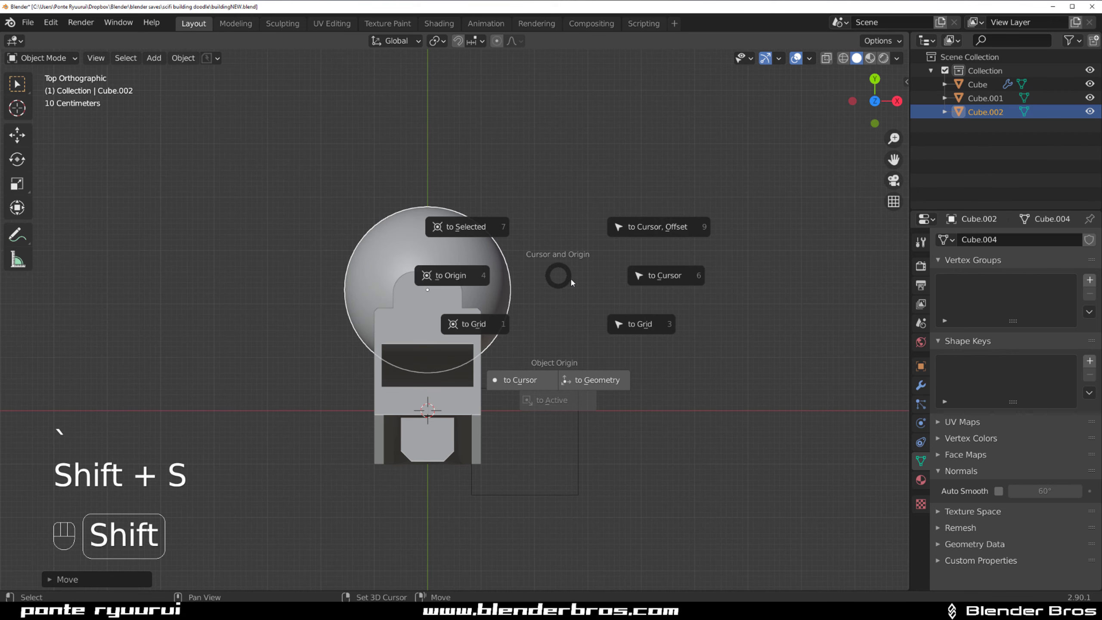
click(559, 276)
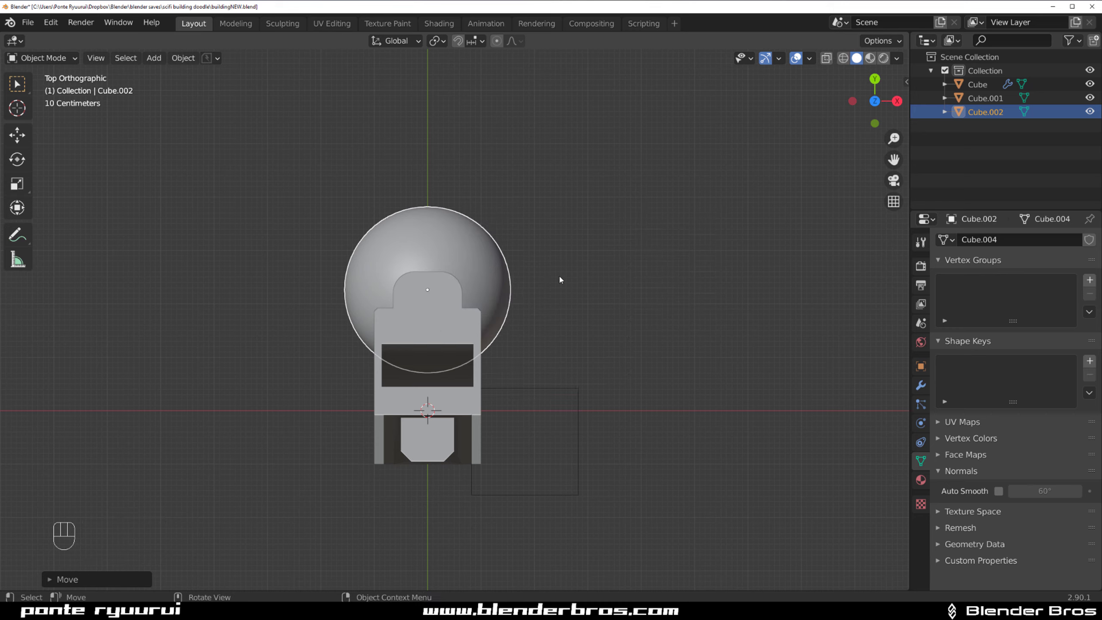
key(shift+s)
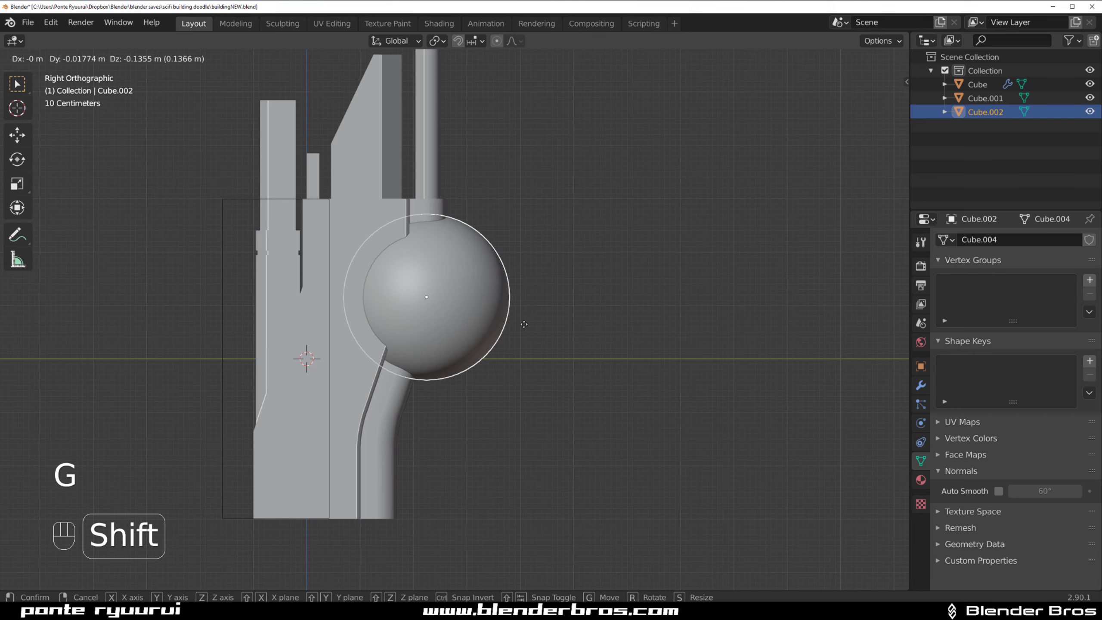
click(523, 325)
click(619, 239)
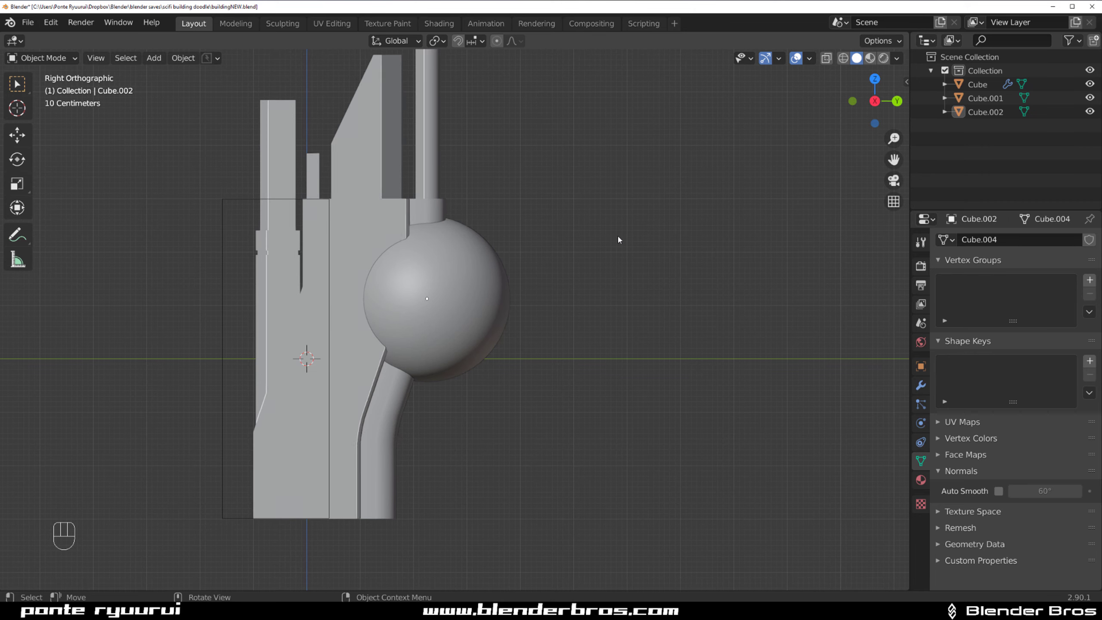
- Join the sphere to the column with a live Bool Tool Union, keeping the column as the active object
scroll(609, 274, down, 1)
middle_drag(595, 286, 492, 299)
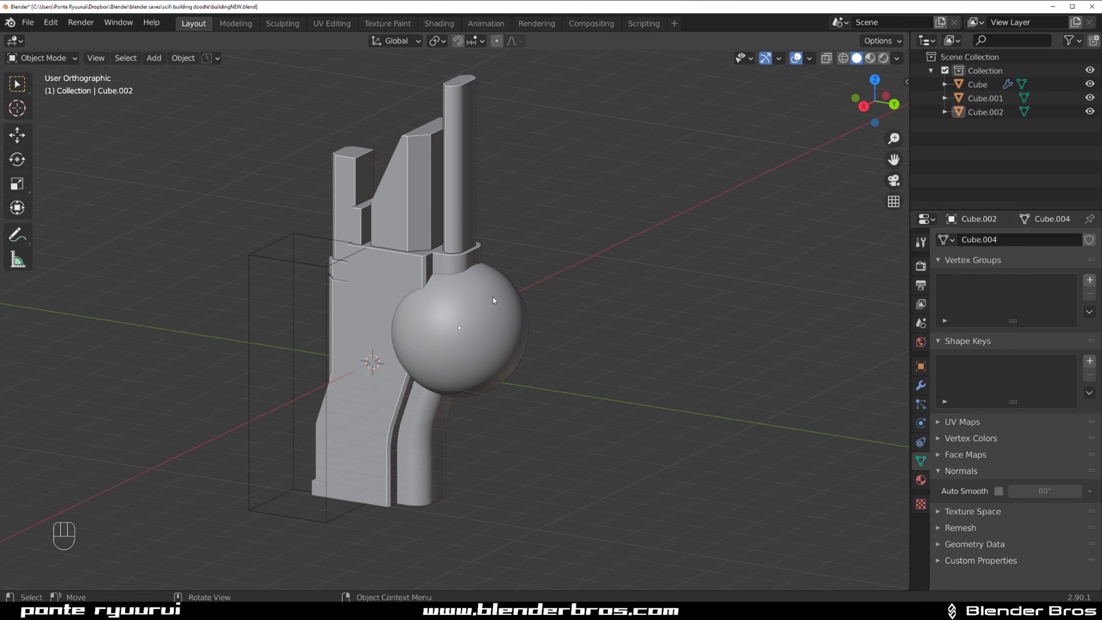
shift+click(418, 257)
key(ctrl+KP_Add)
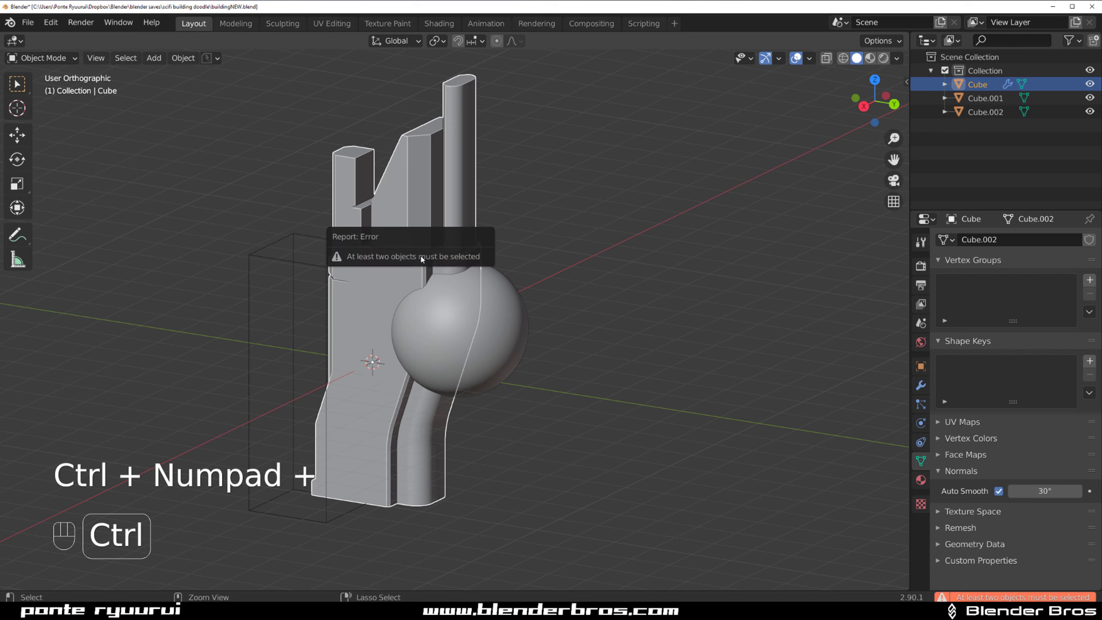
click(402, 327)
scroll(402, 327, up, 3)
shift+click(349, 287)
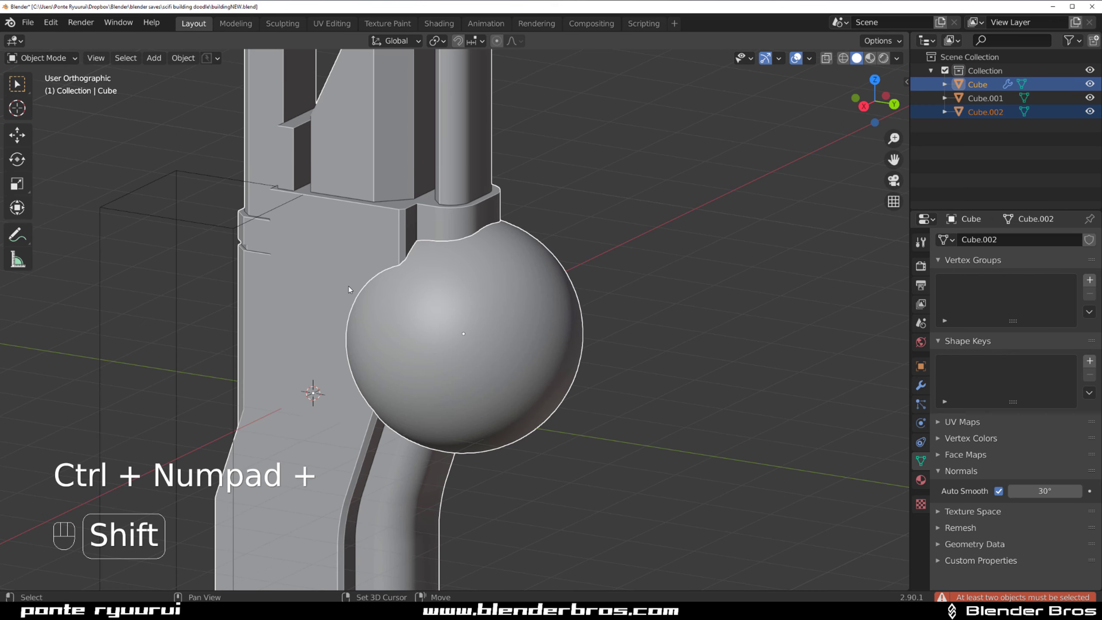
key(ctrl+KP_Add)
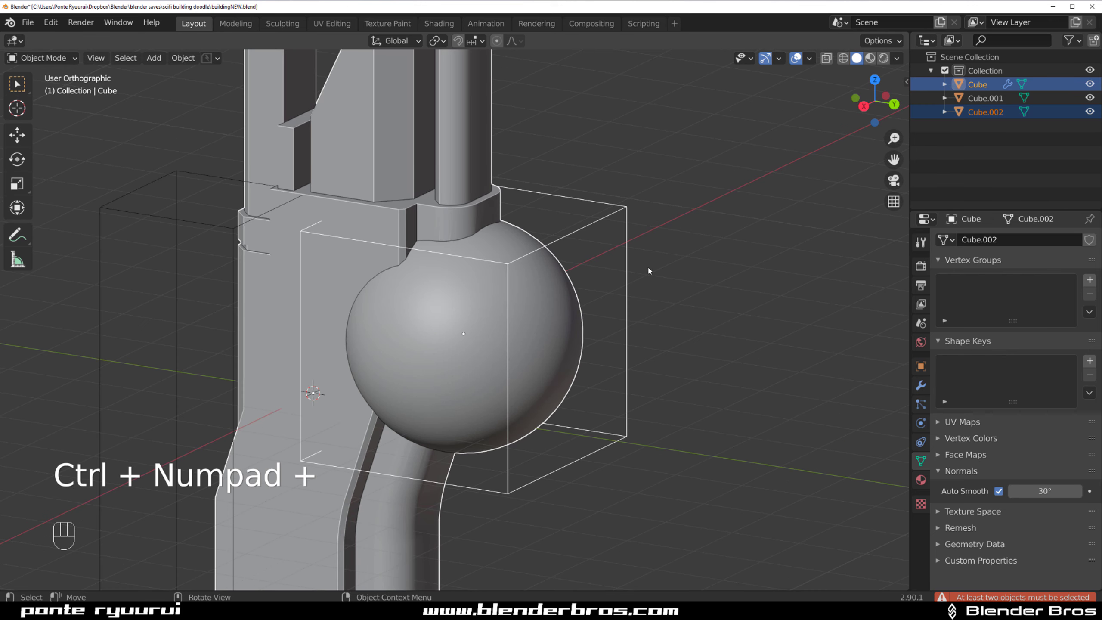
- Move the sphere's Union boolean above the Mirror in the column's modifier stack and check the result from several angles
scroll(502, 229, down, 5)
key(KP_3)
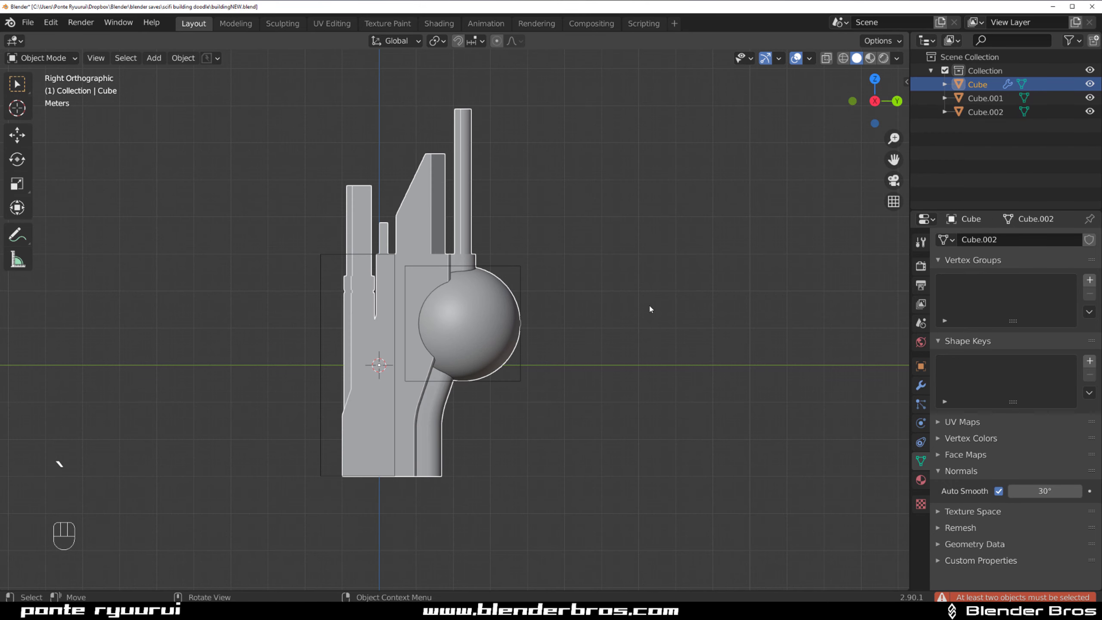
click(921, 384)
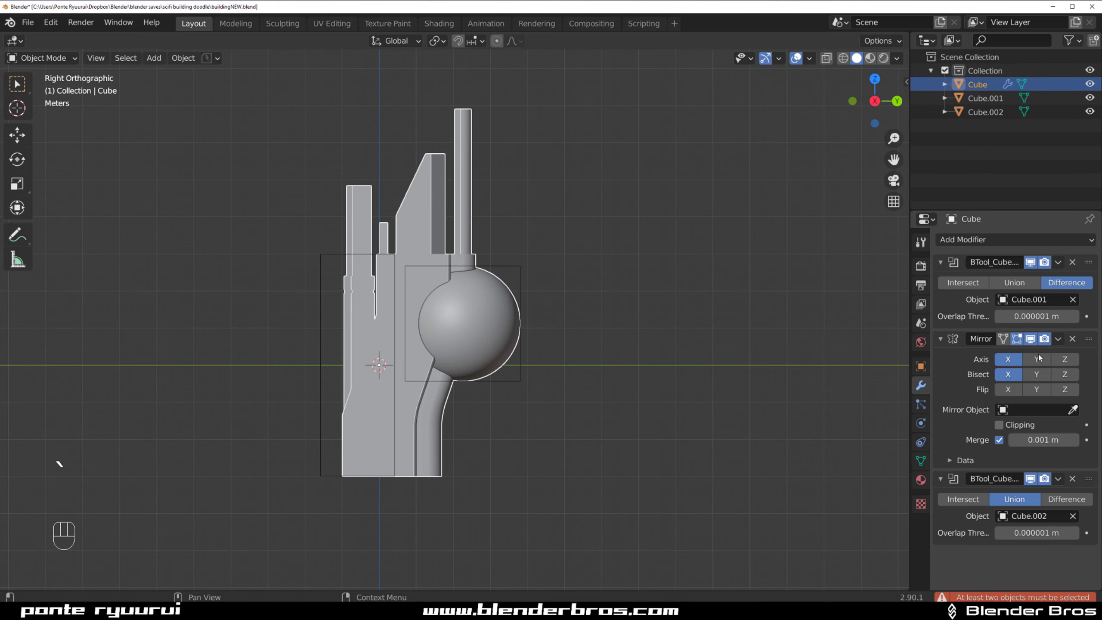
drag(1085, 481, 1087, 329)
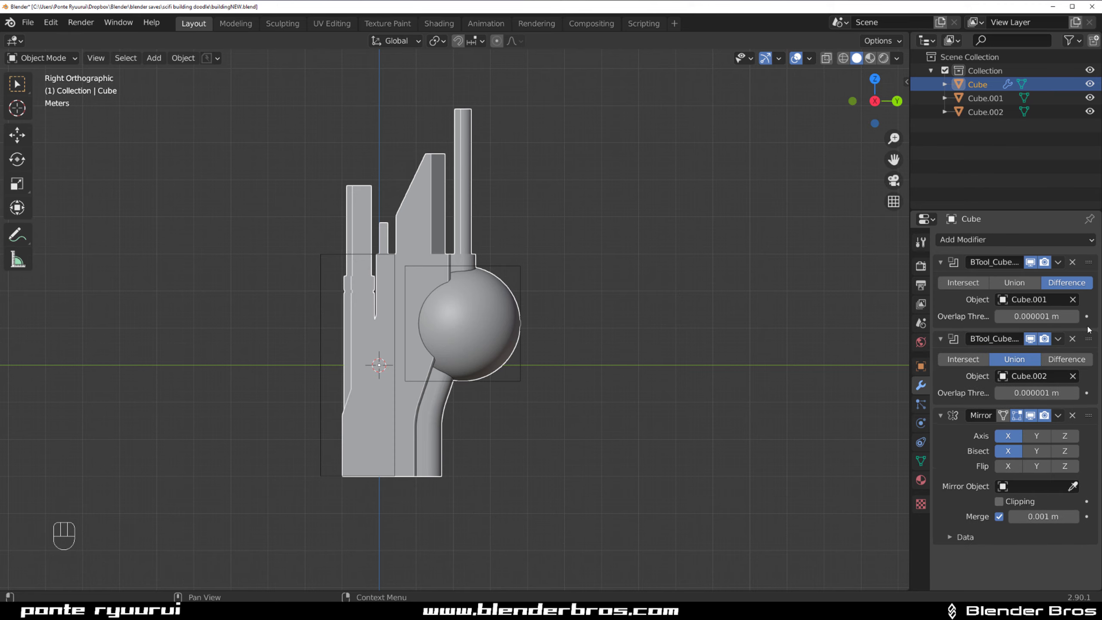
middle_drag(572, 308, 755, 304)
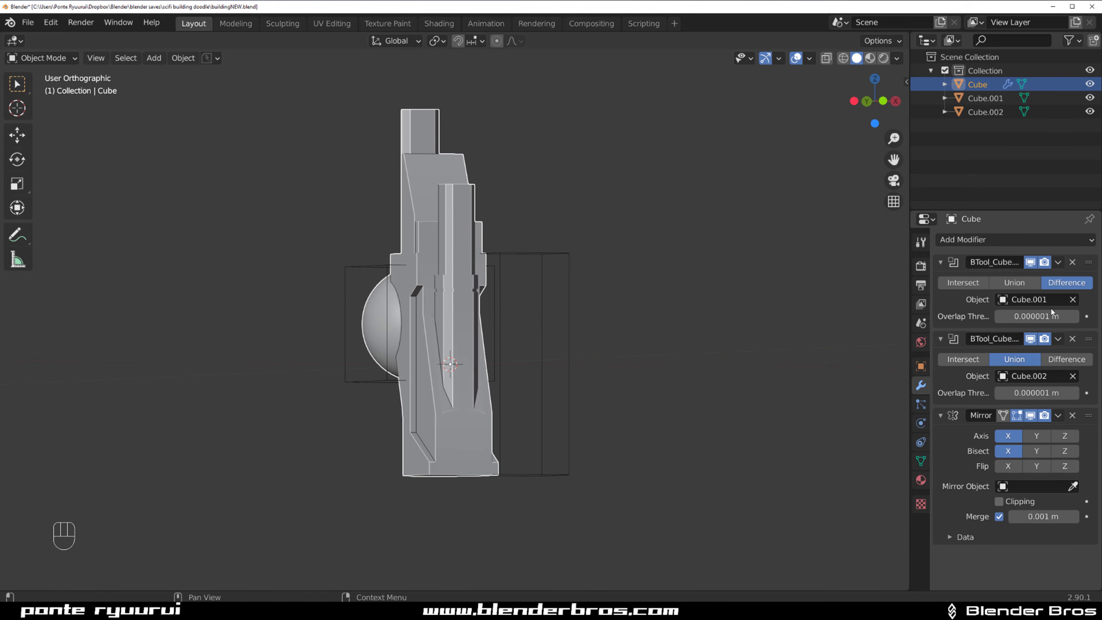
click(1034, 341)
click(1034, 341)
middle_drag(647, 379, 576, 354)
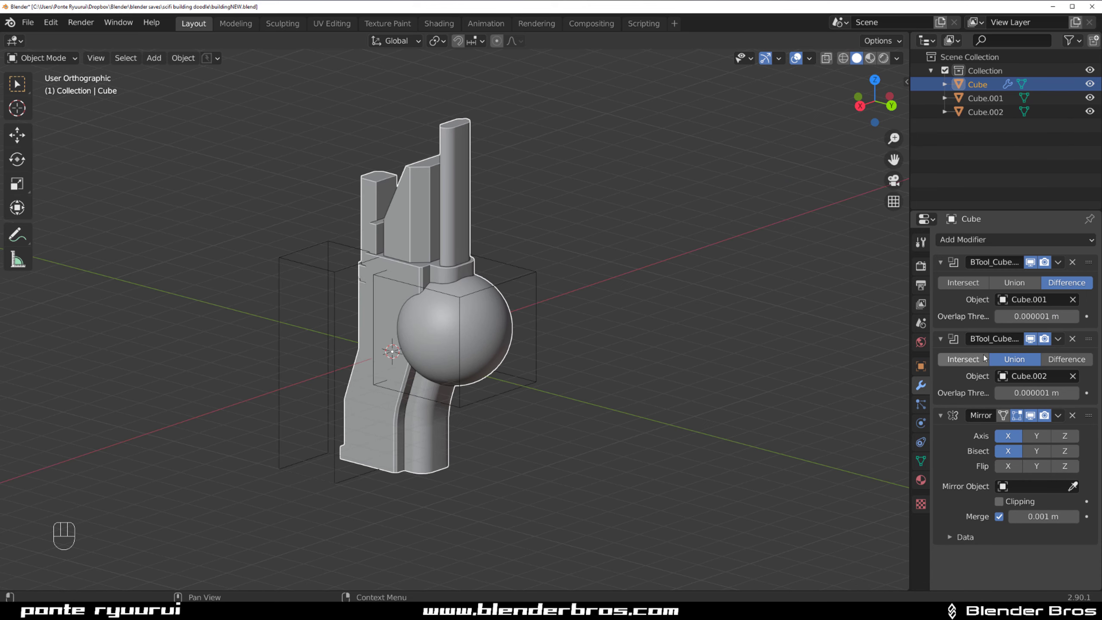
- Apply the column's Difference and Union boolean modifiers, leaving only the Mirror modifier live
click(1056, 262)
click(1023, 279)
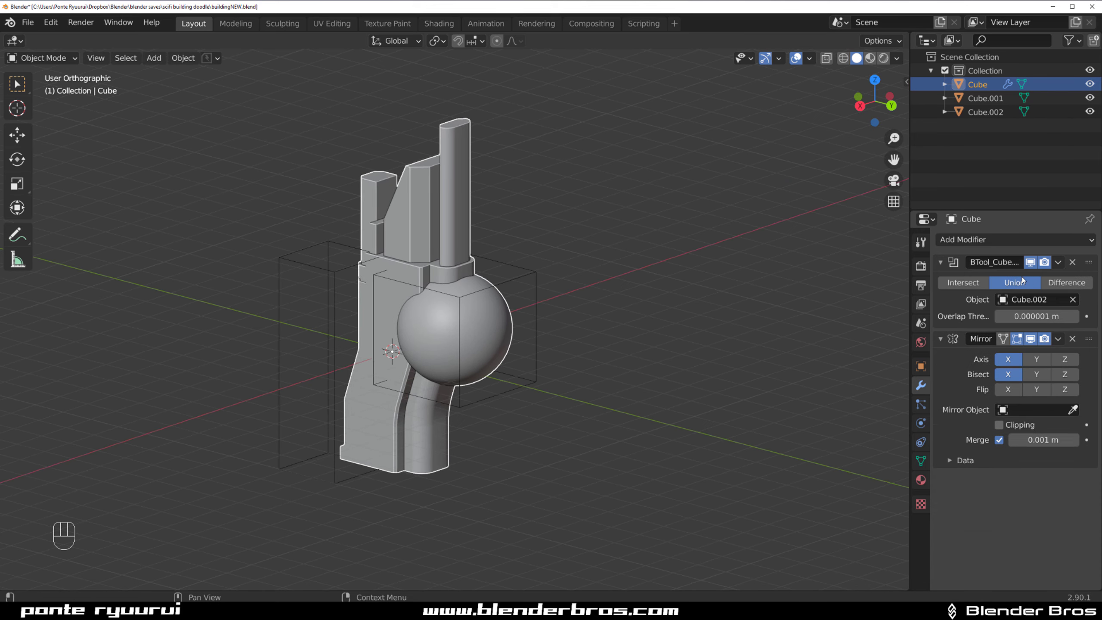
click(1058, 263)
click(1022, 280)
scroll(632, 326, up, 3)
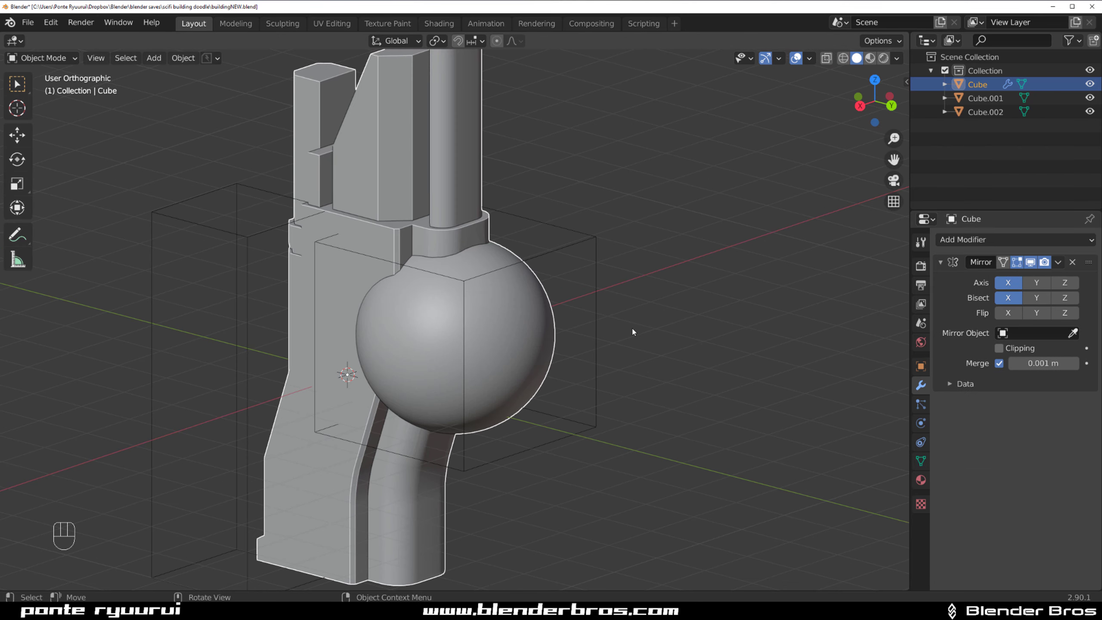
- Delete the leftover sphere object and the leftover box cutter from the scene
middle_drag(632, 326, 535, 281)
click(531, 255)
key(x)
click(594, 305)
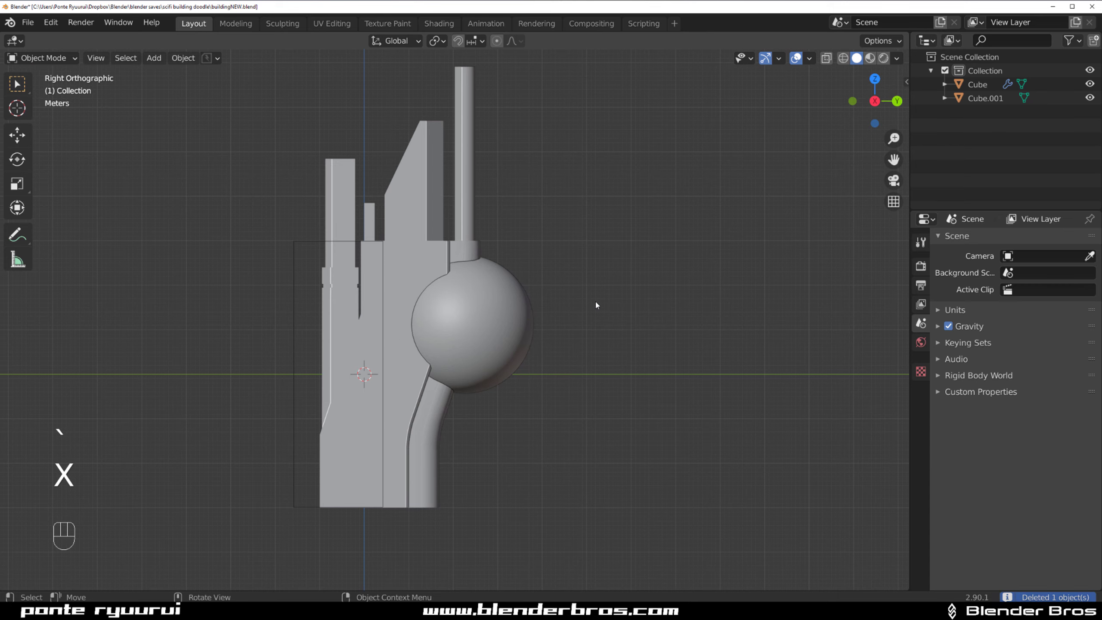
click(298, 247)
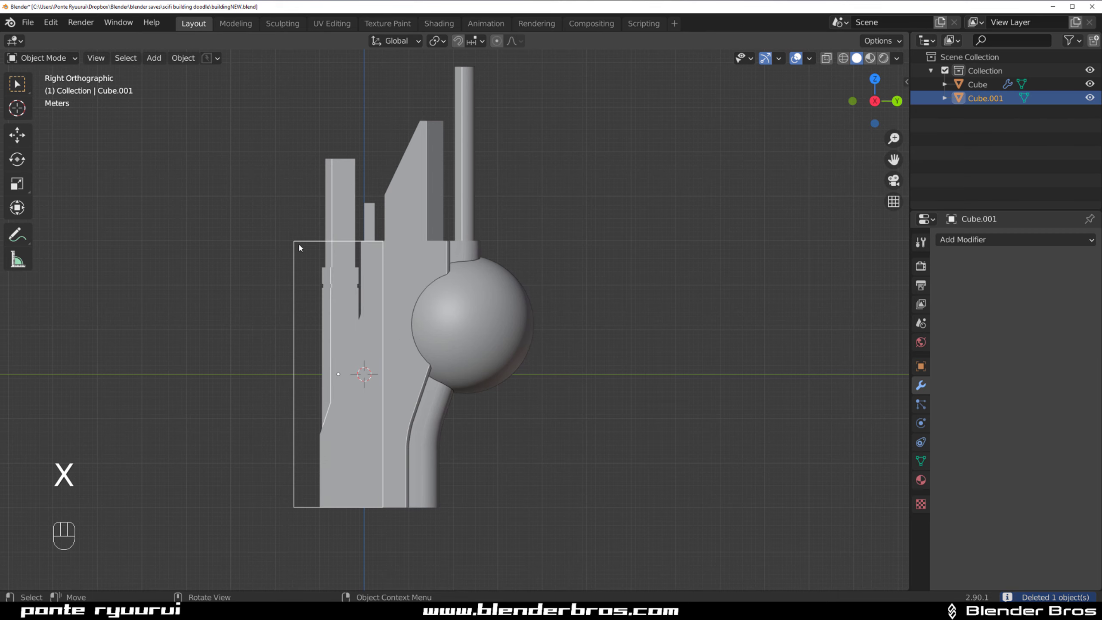
key(x)
click(766, 310)
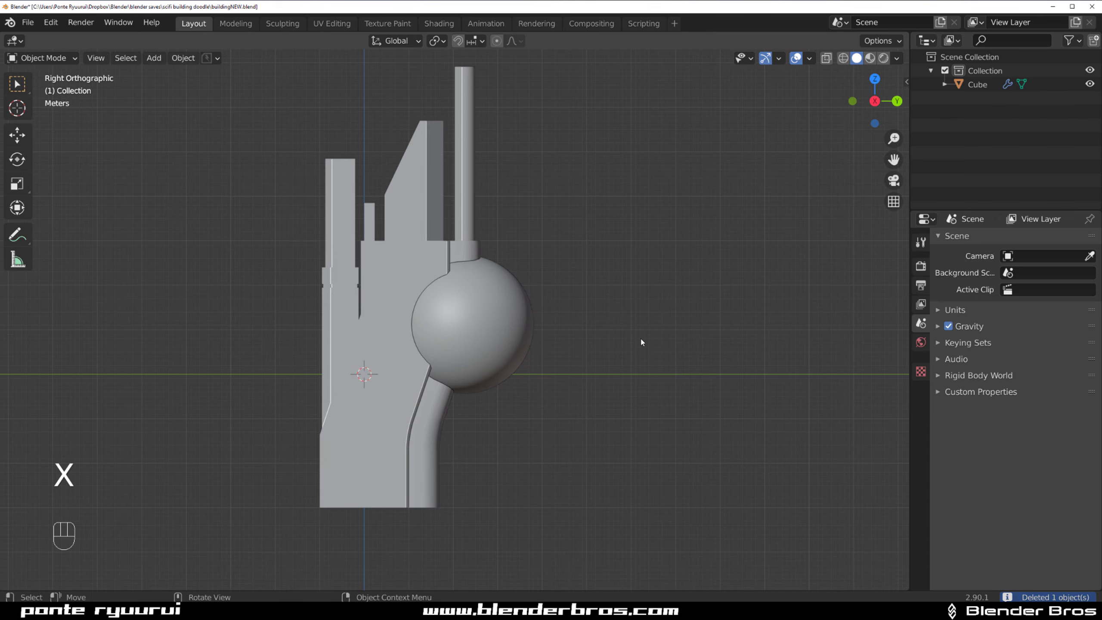
- Add a cube and place it beside the sphere's outer side at about the sphere's mid-height in the Right view
key(shift+a)
mouse_move(651, 341)
mouse_move(642, 313)
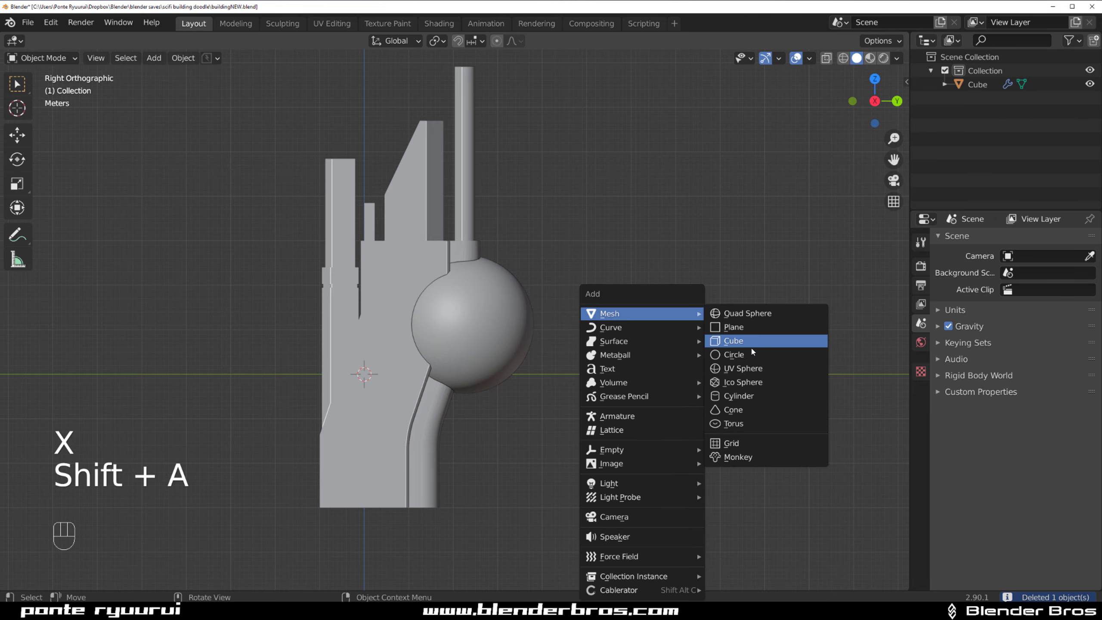
click(737, 341)
key(g)
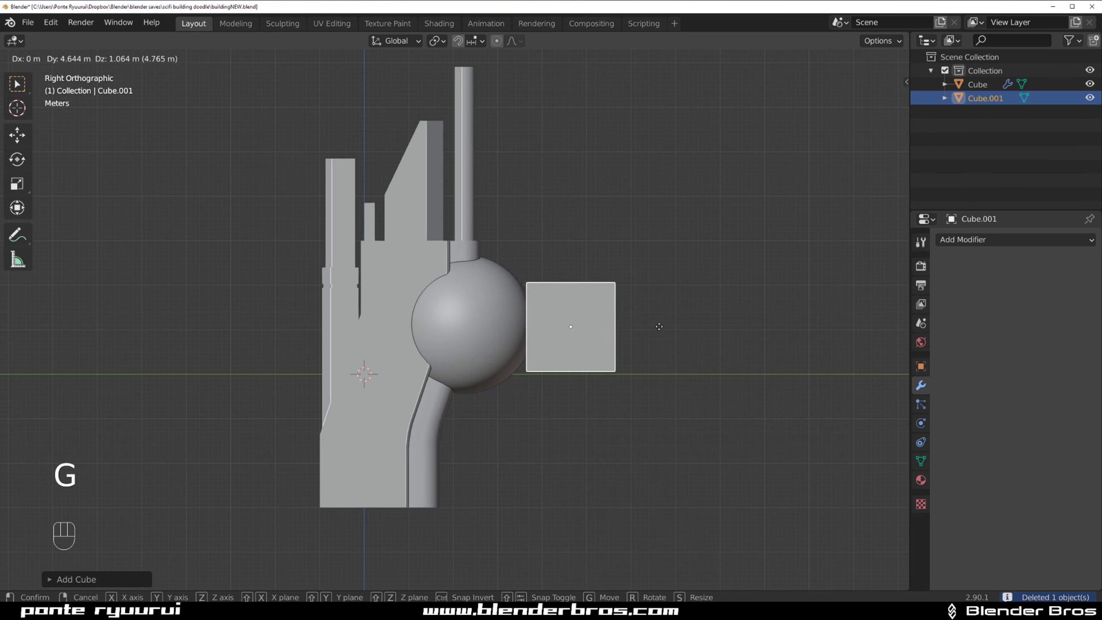
click(658, 333)
- Flatten the cube along Z into a thin plate and enlarge it to about twice its size in X and Y
key(s)
key(z)
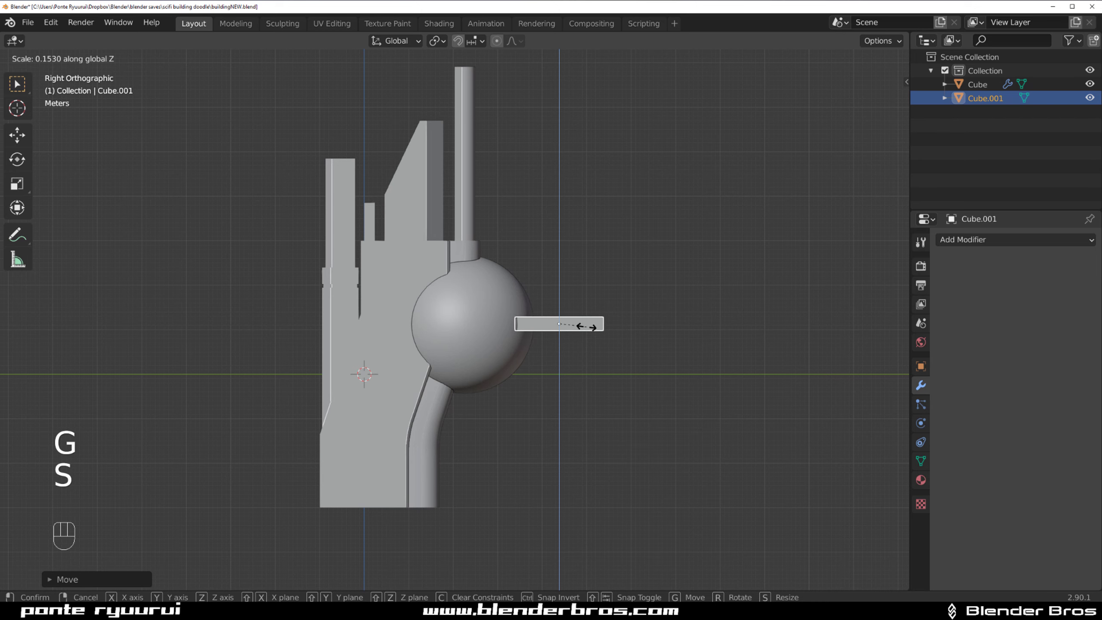
click(559, 323)
middle_drag(560, 323, 594, 337)
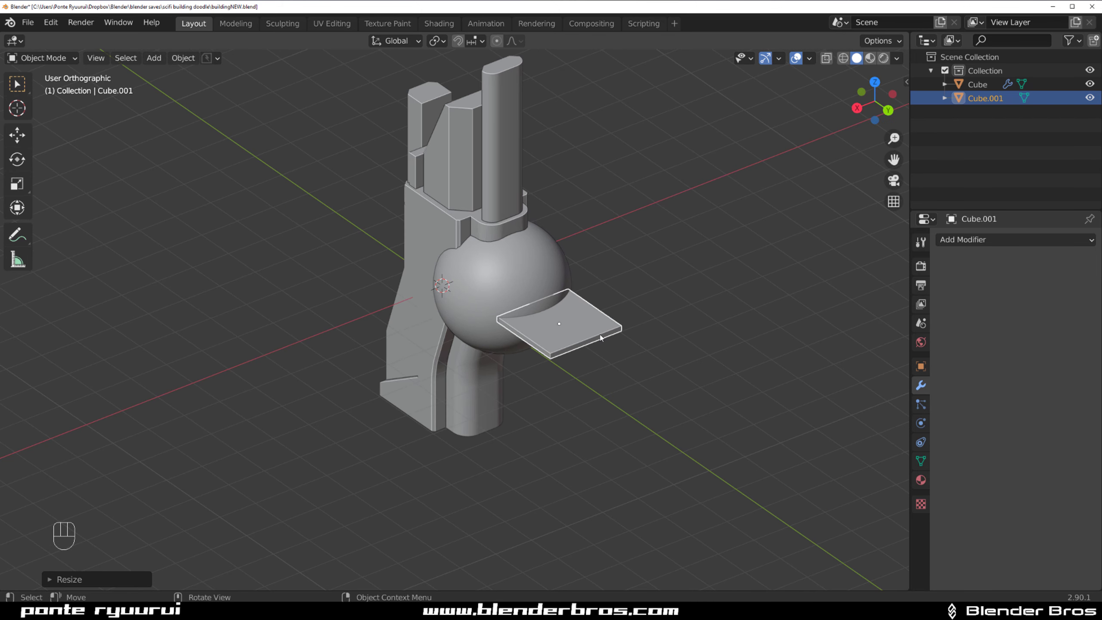
key(s)
key(shift+z)
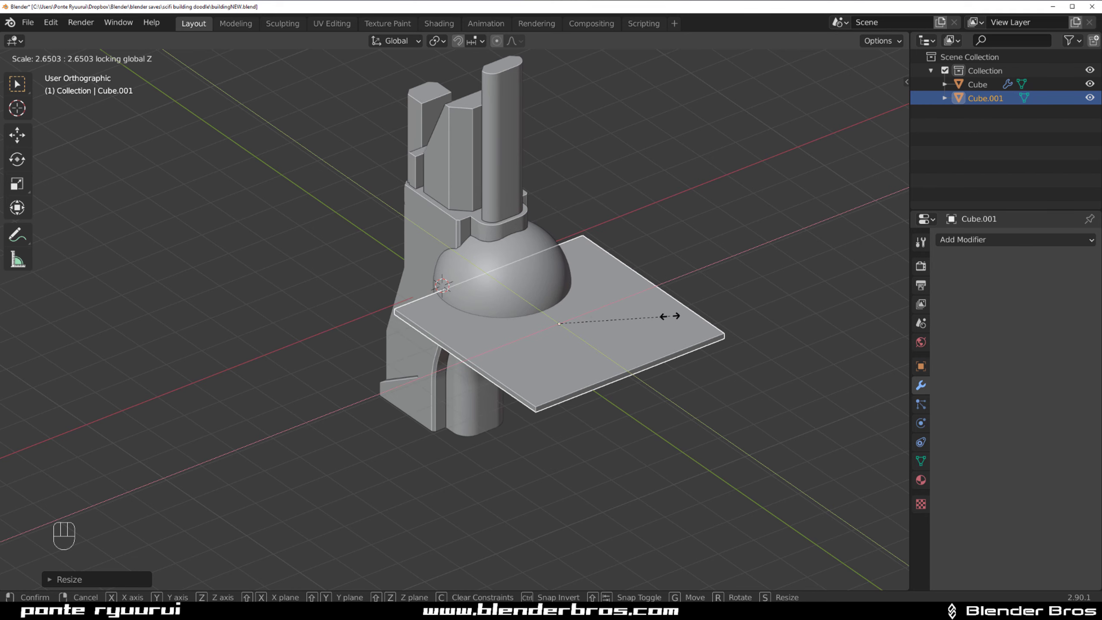
click(645, 315)
- Shift the plate slightly inward along Y in the Right view so its inner end reaches deeper into the sphere
key(grave)
shift+middle_drag(636, 320, 582, 287)
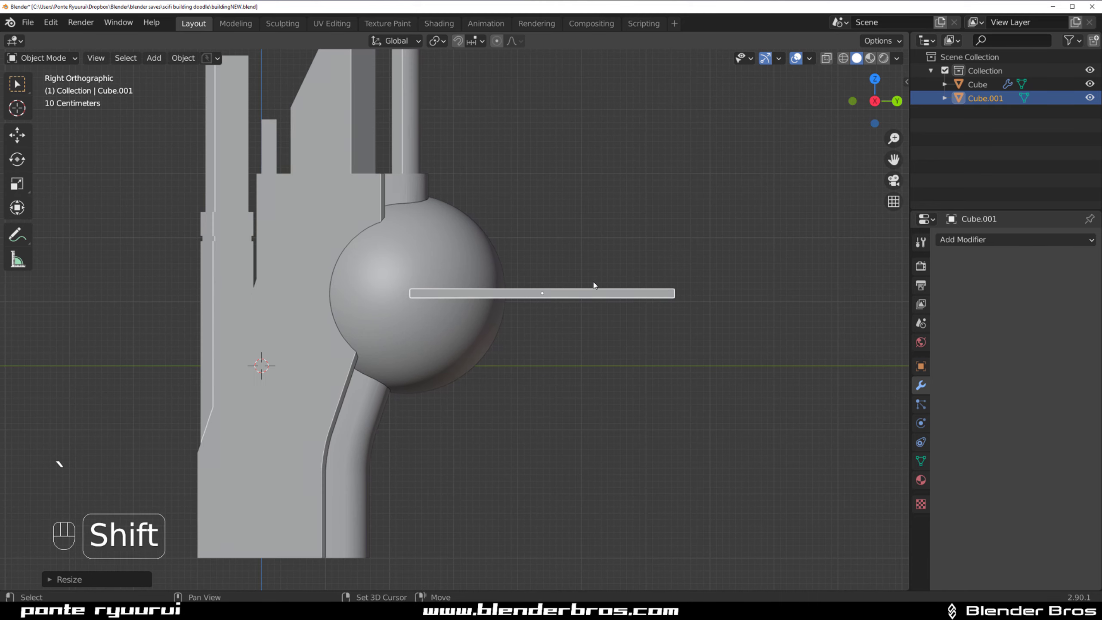
key(g)
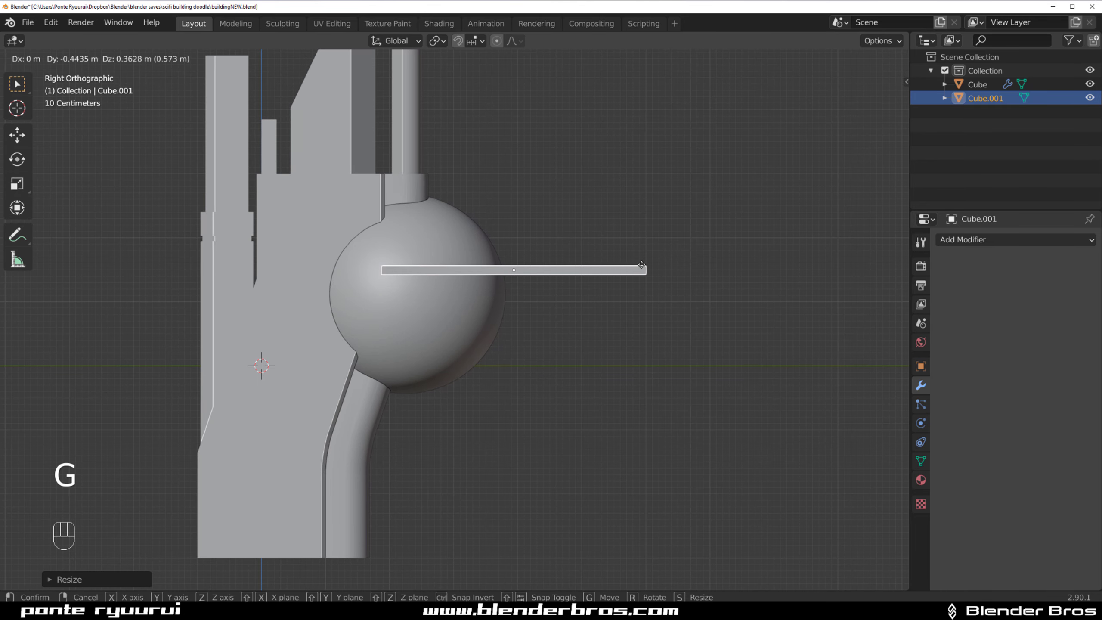
click(669, 288)
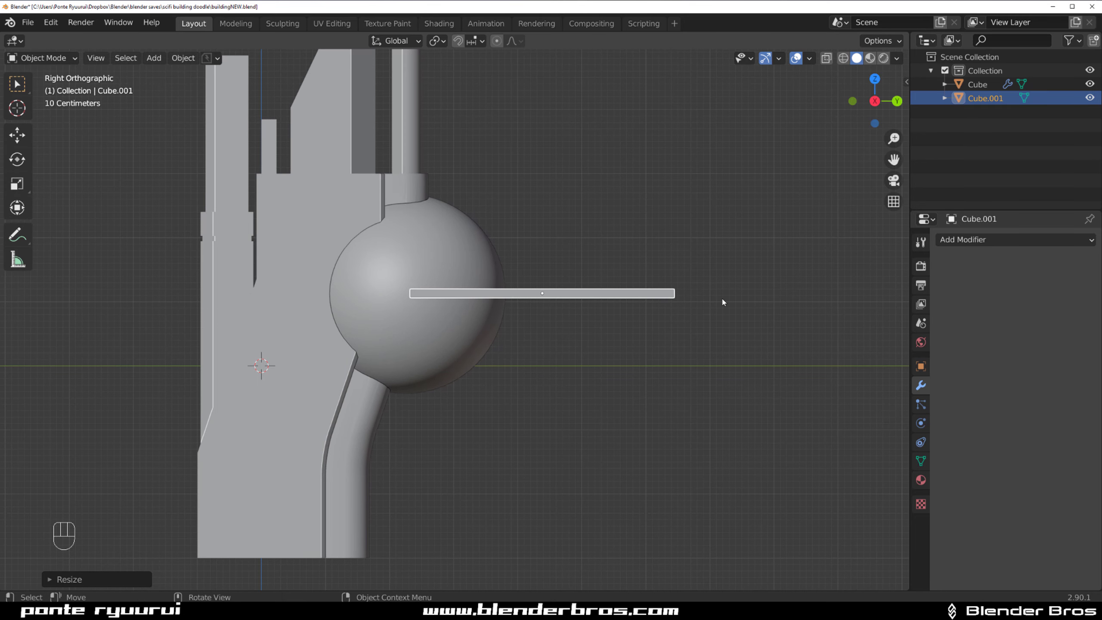
key(g)
key(y)
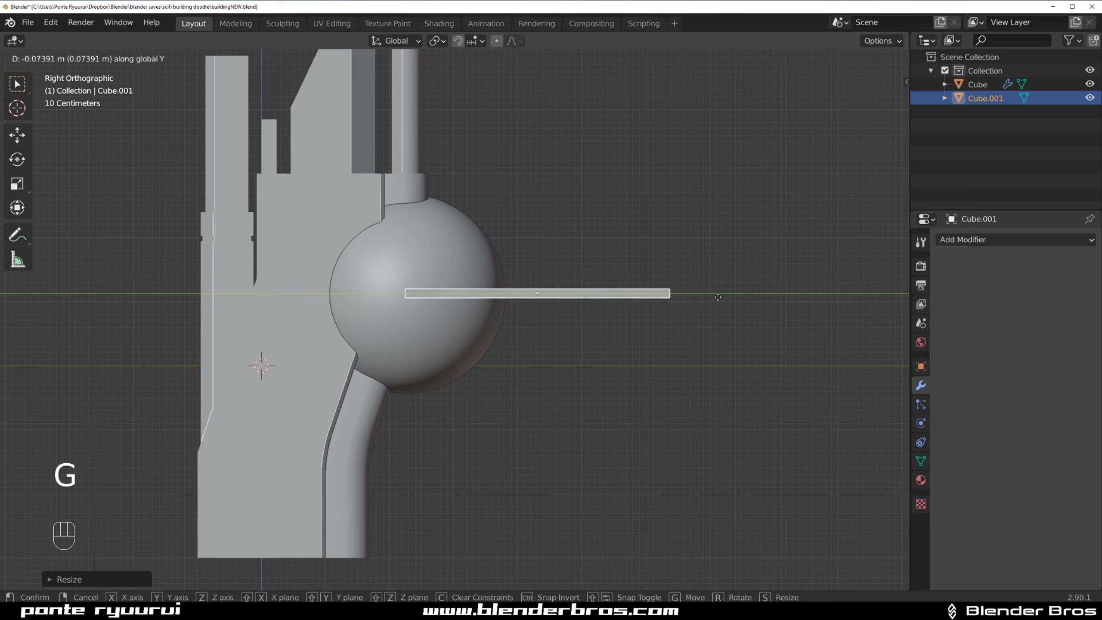
click(704, 299)
- Cut a horizontal slot into the sphere with the plate using a live Bool Tool Difference, and inspect the column
shift+click(503, 271)
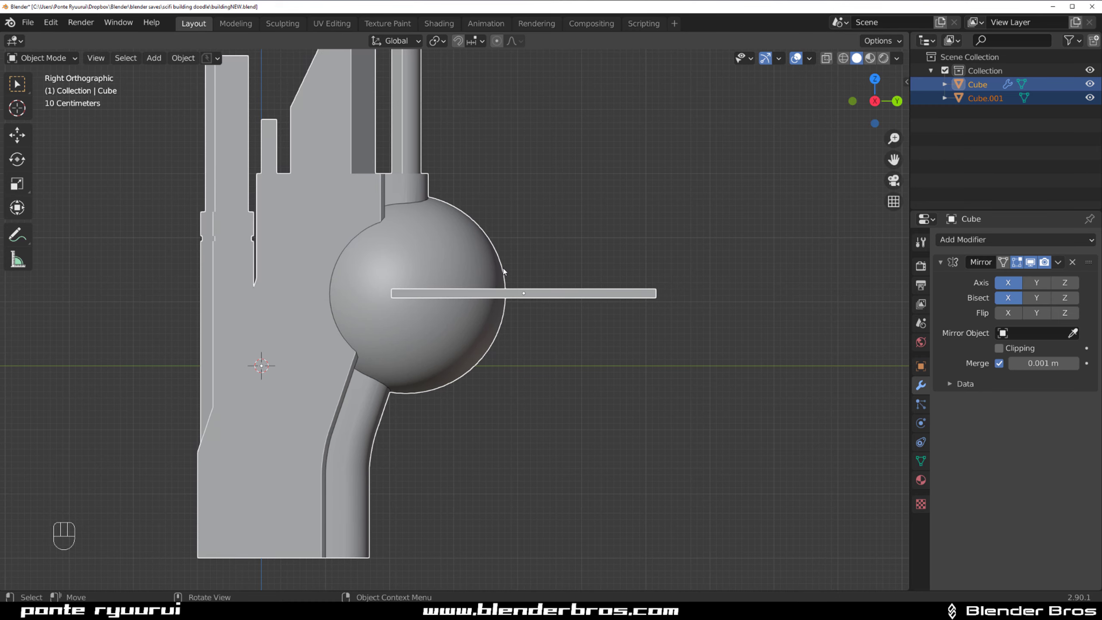
key(ctrl+KP_Subtract)
scroll(488, 274, down, 2)
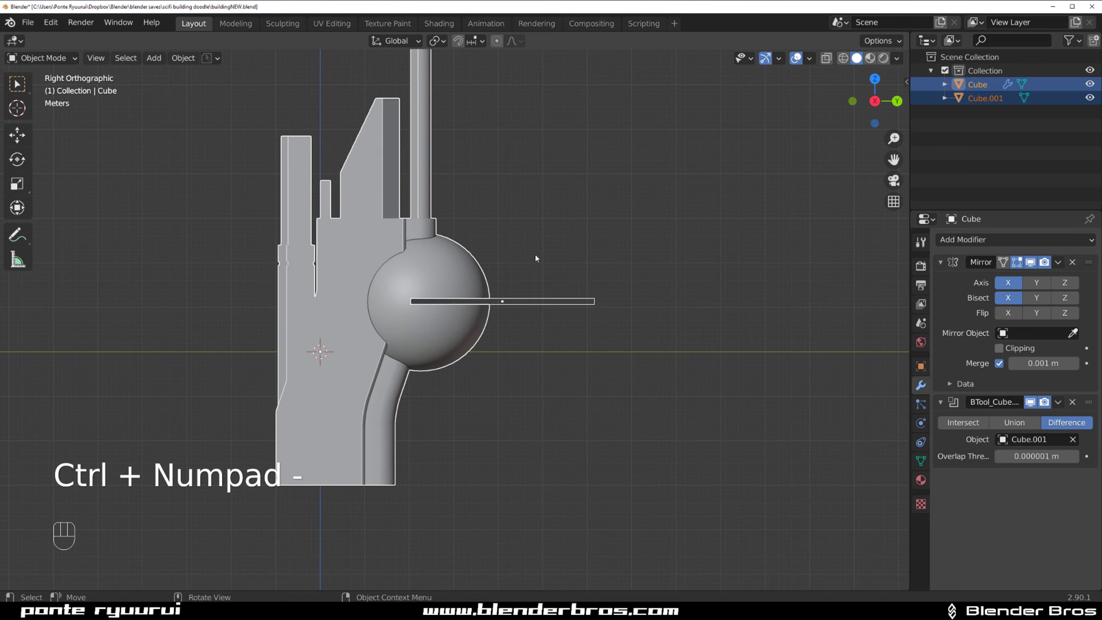
click(535, 256)
click(476, 270)
middle_drag(493, 255, 414, 229)
key(grave)
click(532, 226)
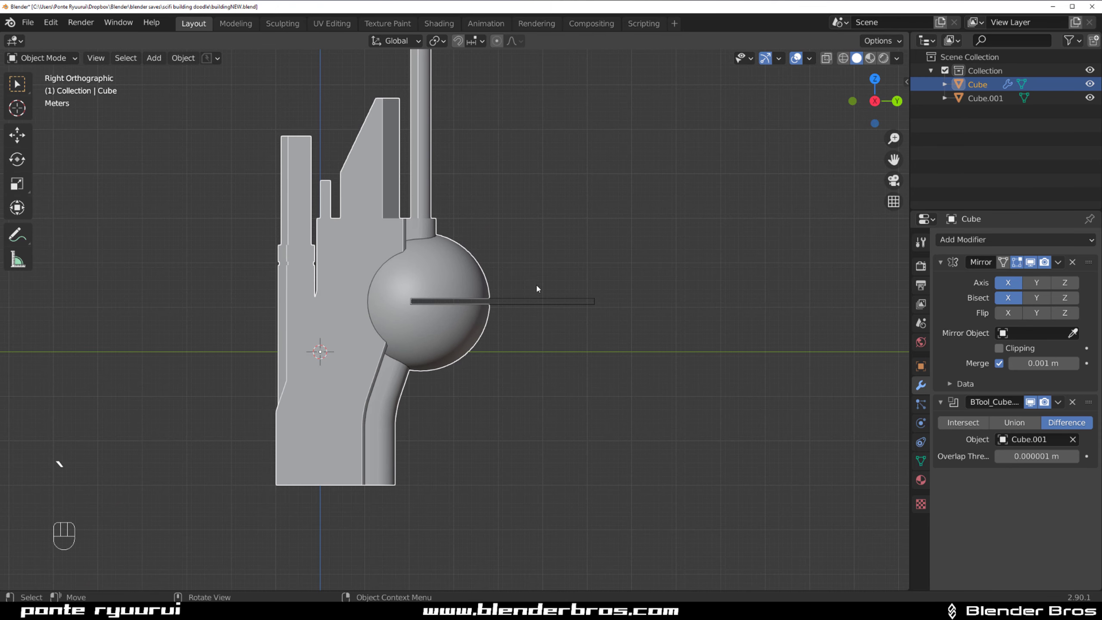
- Duplicate the plate cutter in the Top view and place the copy offset from the original
click(545, 295)
key(grave)
click(523, 188)
shift+middle_drag(549, 275, 420, 231)
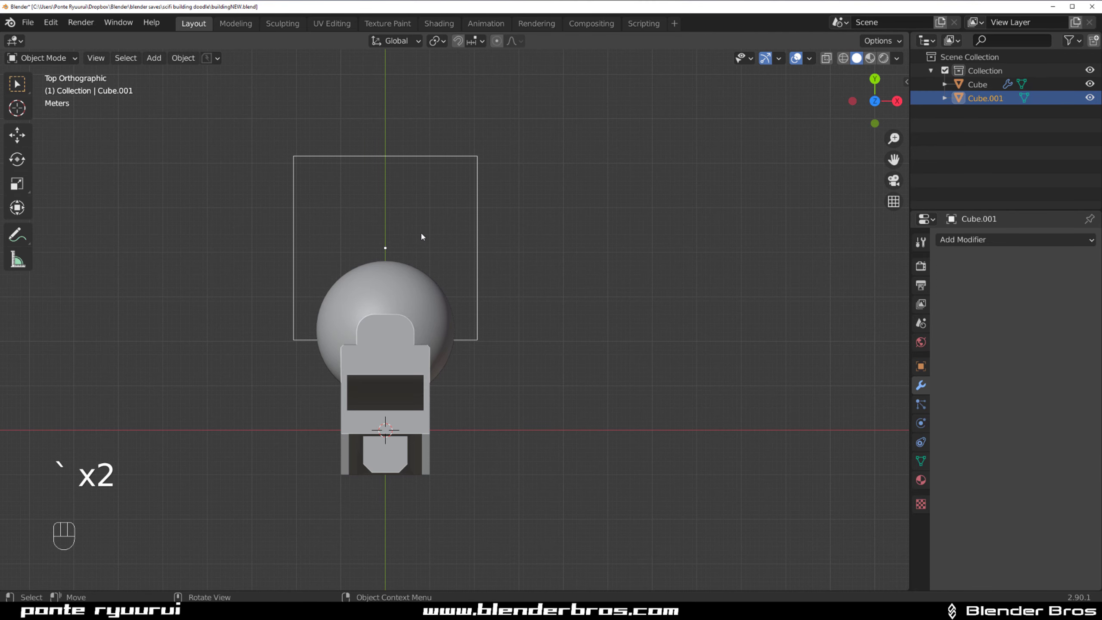
key(shift+d)
click(565, 316)
middle_drag(565, 316, 580, 335)
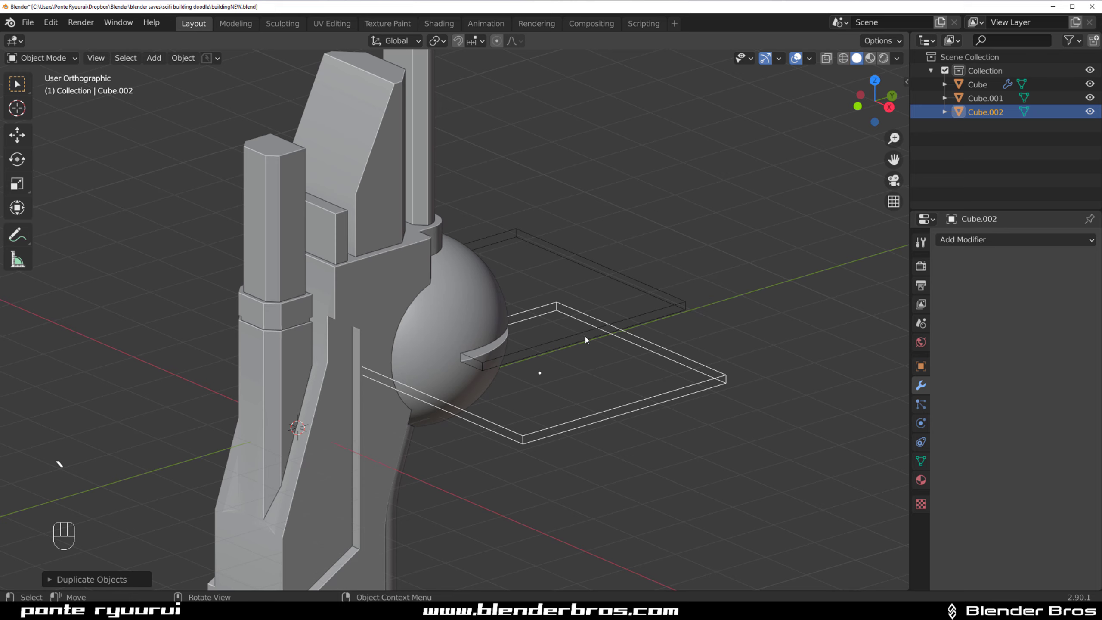
- Raise the duplicated plate along Z and scale its thickness to about 0.58 along Z
key(g)
key(z)
click(600, 262)
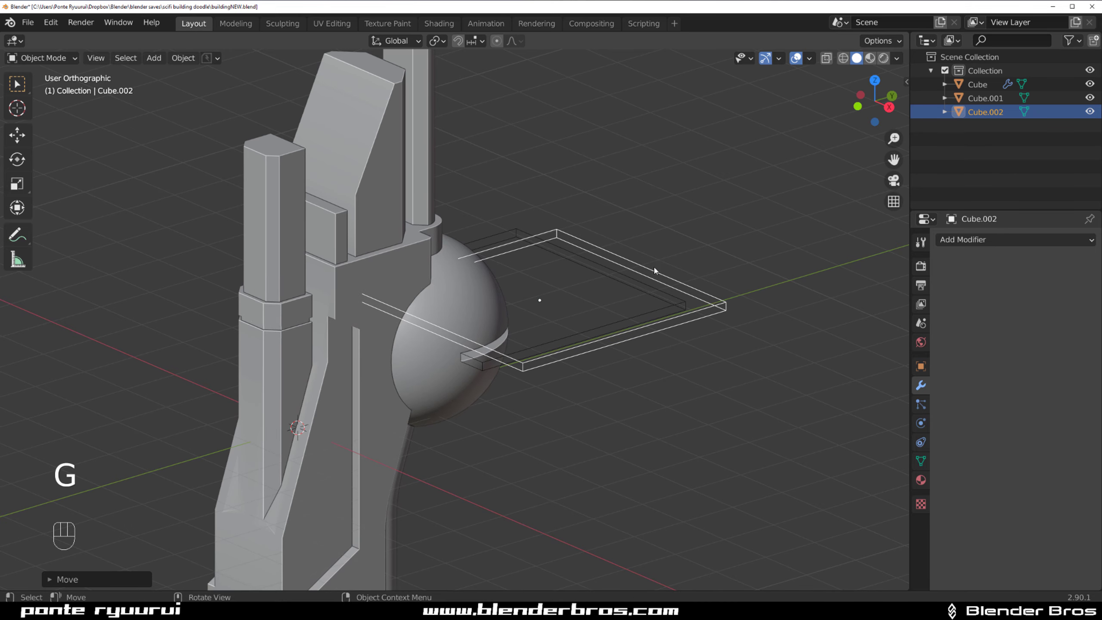
key(s)
key(z)
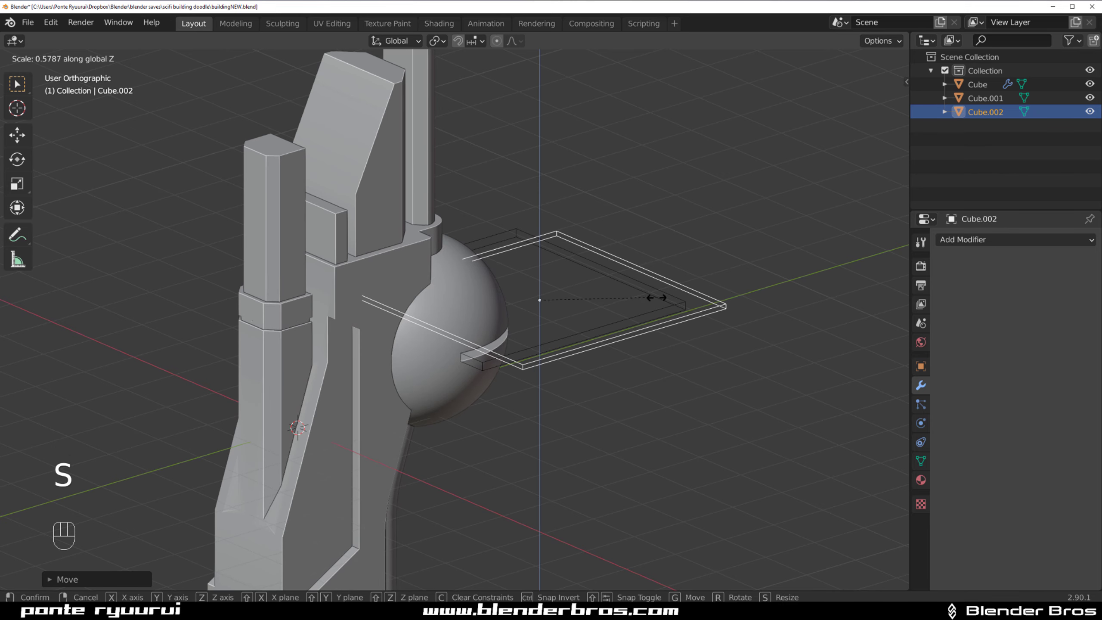
click(656, 297)
- Raise the thin plate to the level of the tall sloped block and shift it along Y to intersect the block
key(g)
key(z)
click(652, 197)
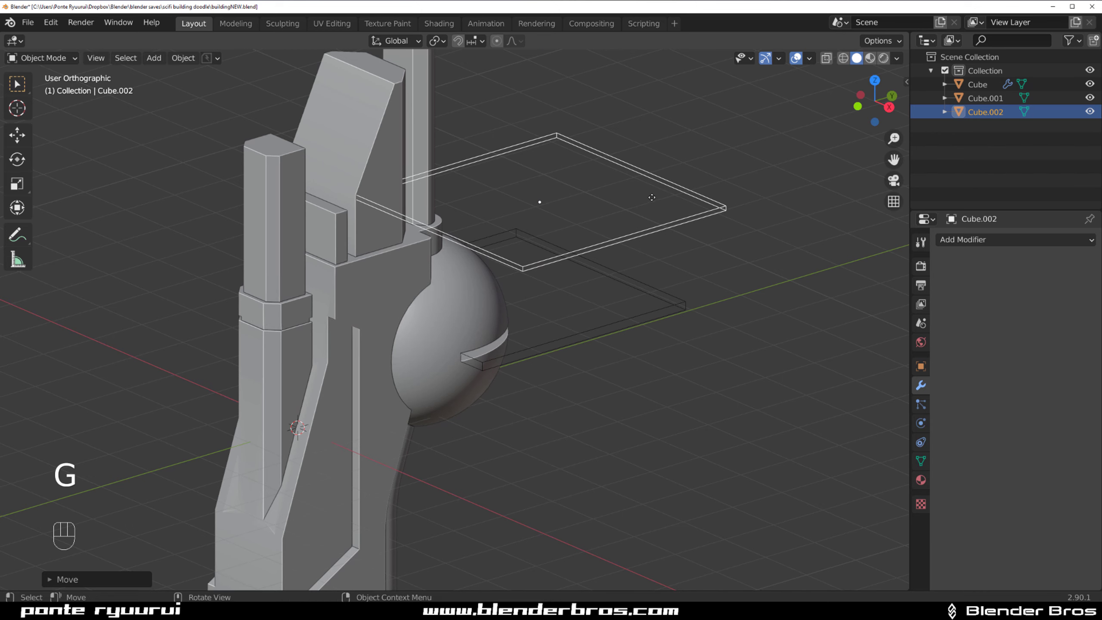
middle_drag(651, 197, 562, 188)
key(g)
key(y)
click(661, 232)
- Add an Array modifier to the thin plate with Relative Offset factors of X 0 and Z 1.5
key(q)
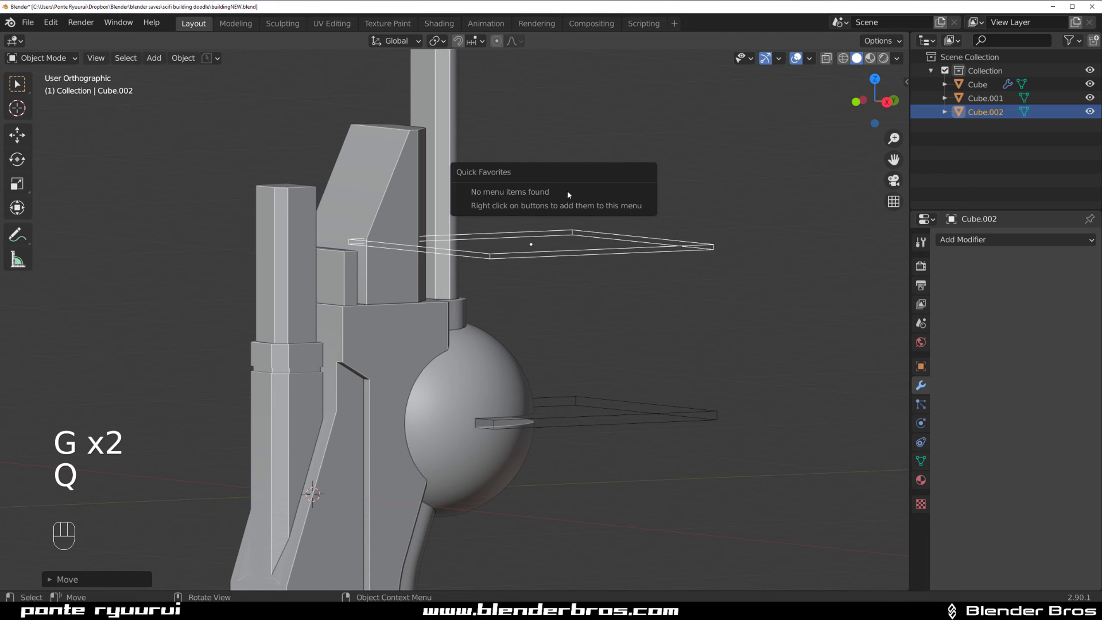
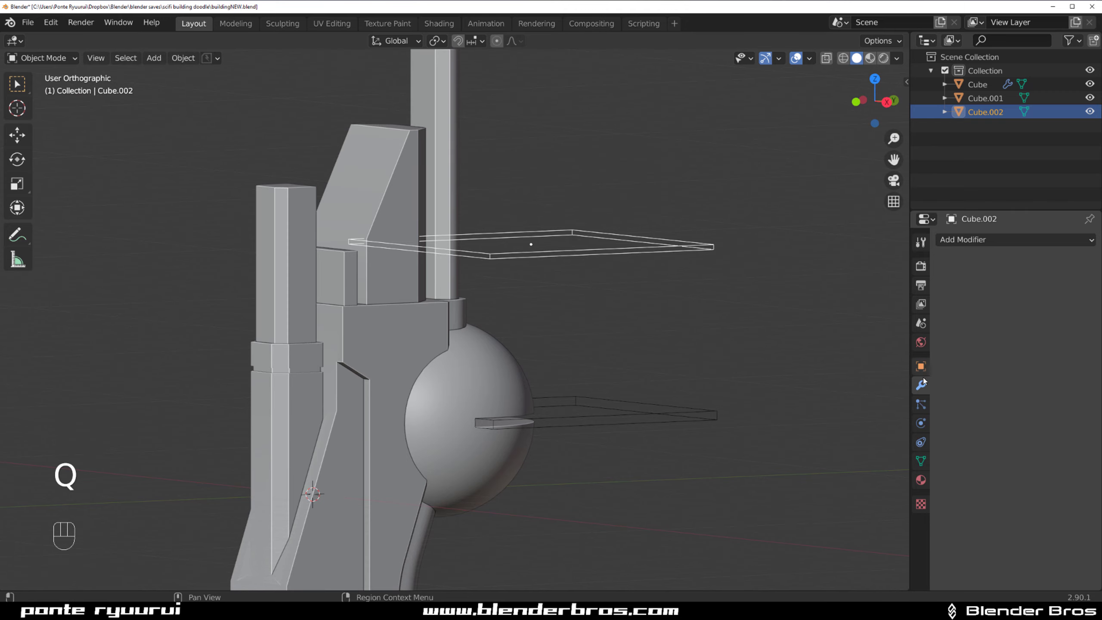
click(955, 240)
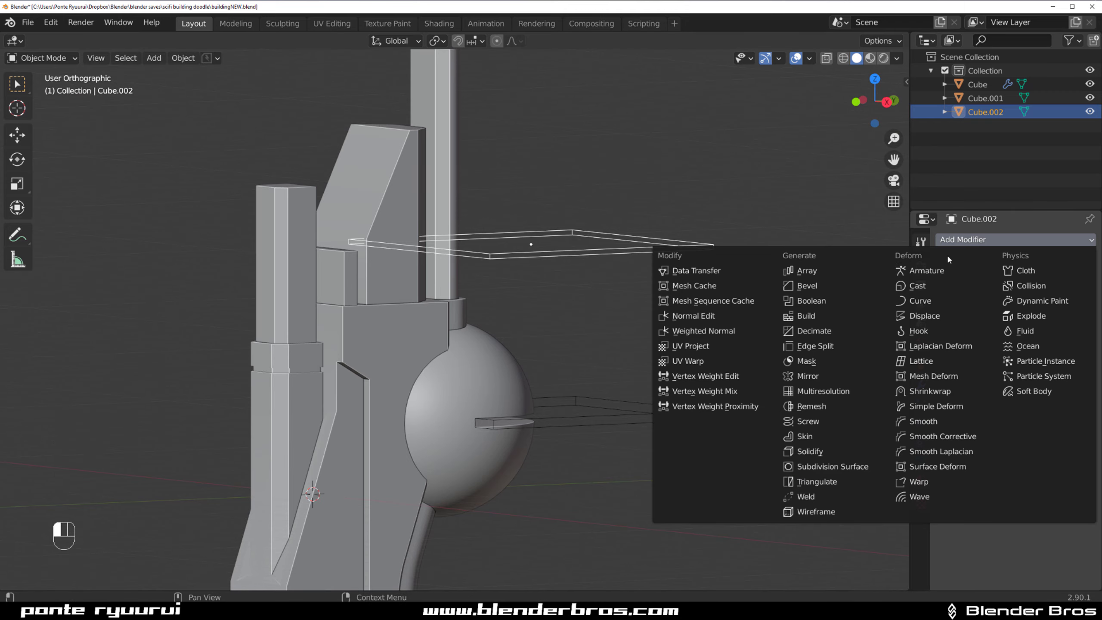
click(829, 271)
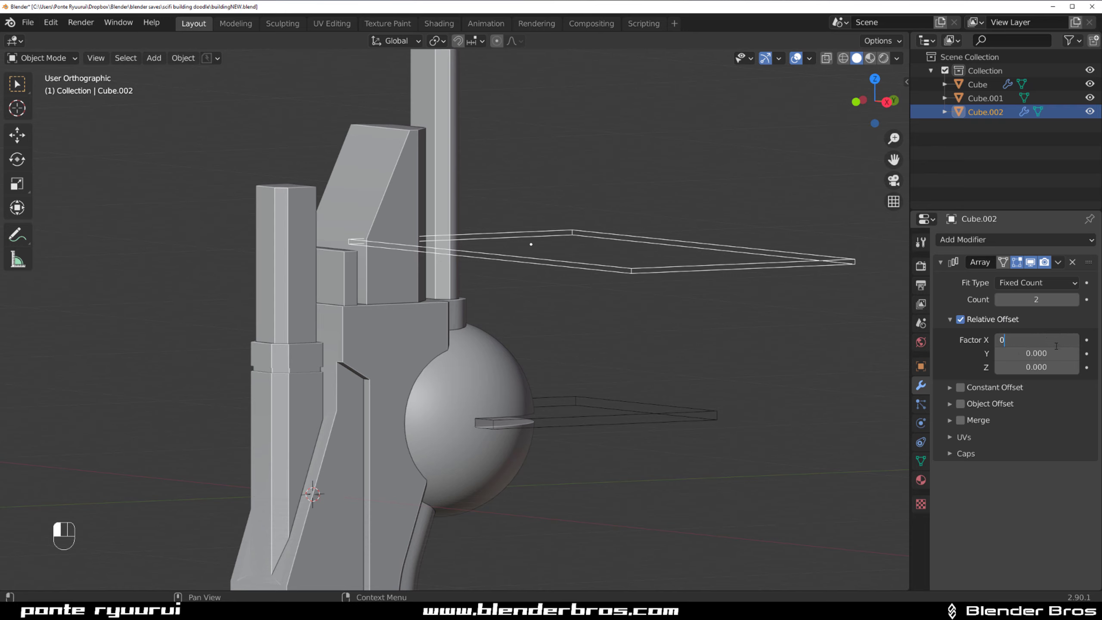
key(Return)
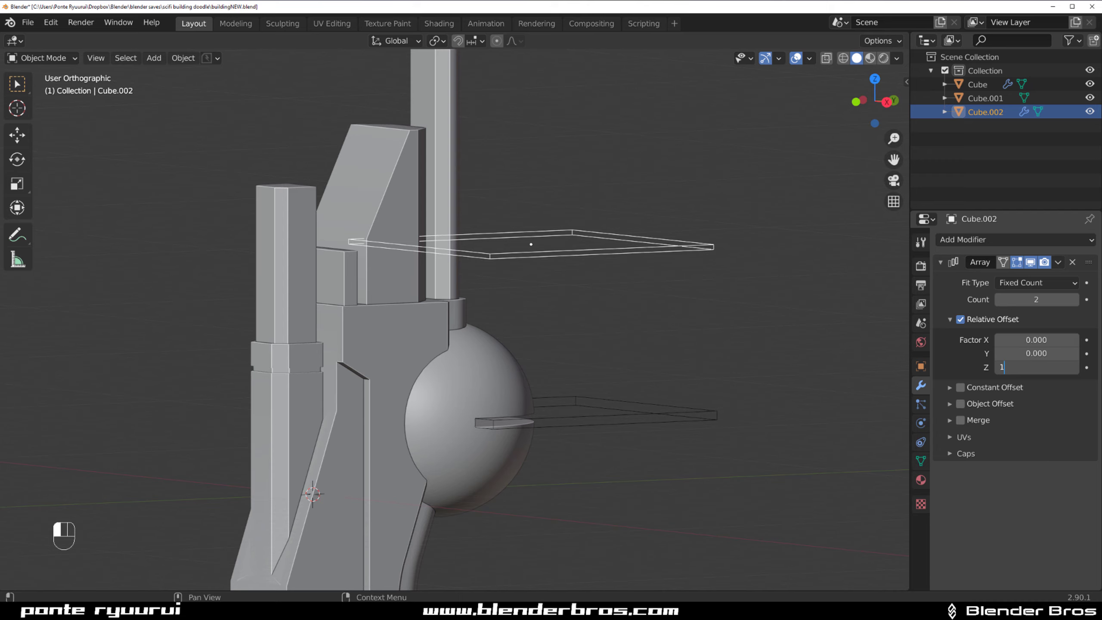
click(1057, 363)
text(1.5)
key(Return)
- Cut the arrayed plates out of the column's tall sloped block with a live Bool Tool Difference
scroll(615, 284, up, 1)
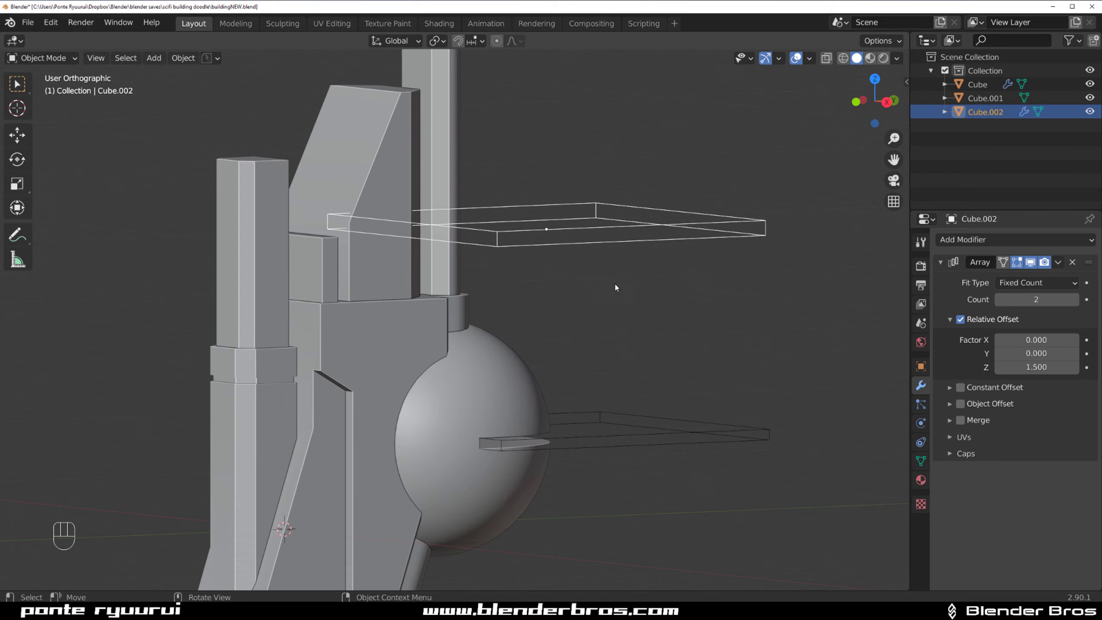
scroll(575, 268, up, 1)
shift+middle_drag(585, 276, 601, 306)
shift+click(418, 185)
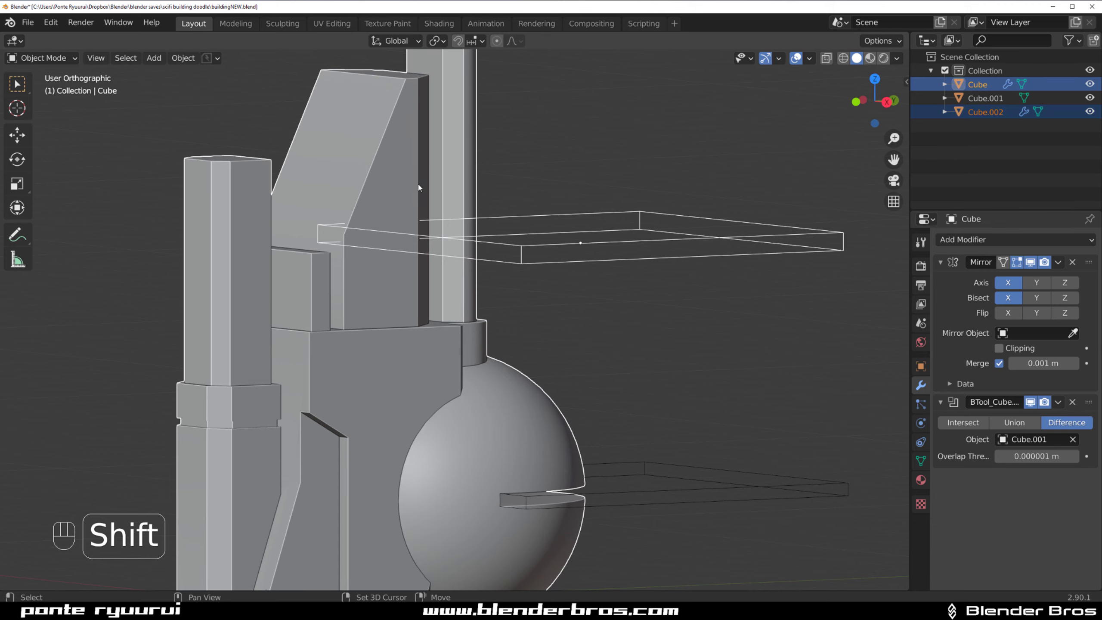
key(ctrl+KP_Subtract)
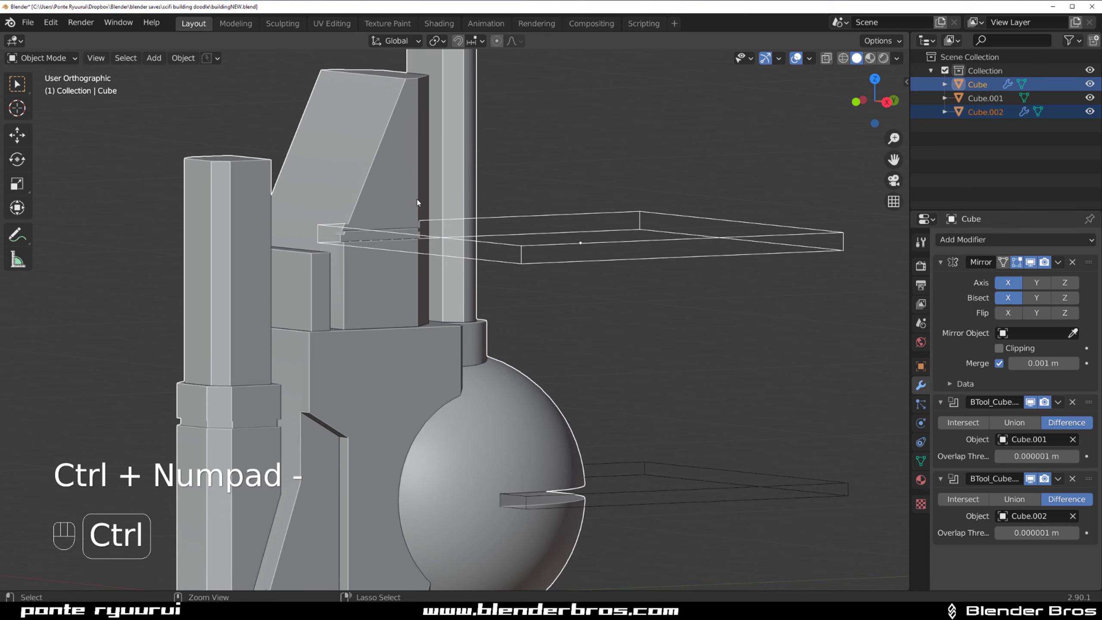
- Scale the arrayed cutter plates thinner along Z to narrow the slots in the tall sloped block
scroll(417, 199, up, 5)
shift+middle_drag(340, 212, 478, 287)
scroll(404, 214, up, 3)
scroll(404, 215, down, 2)
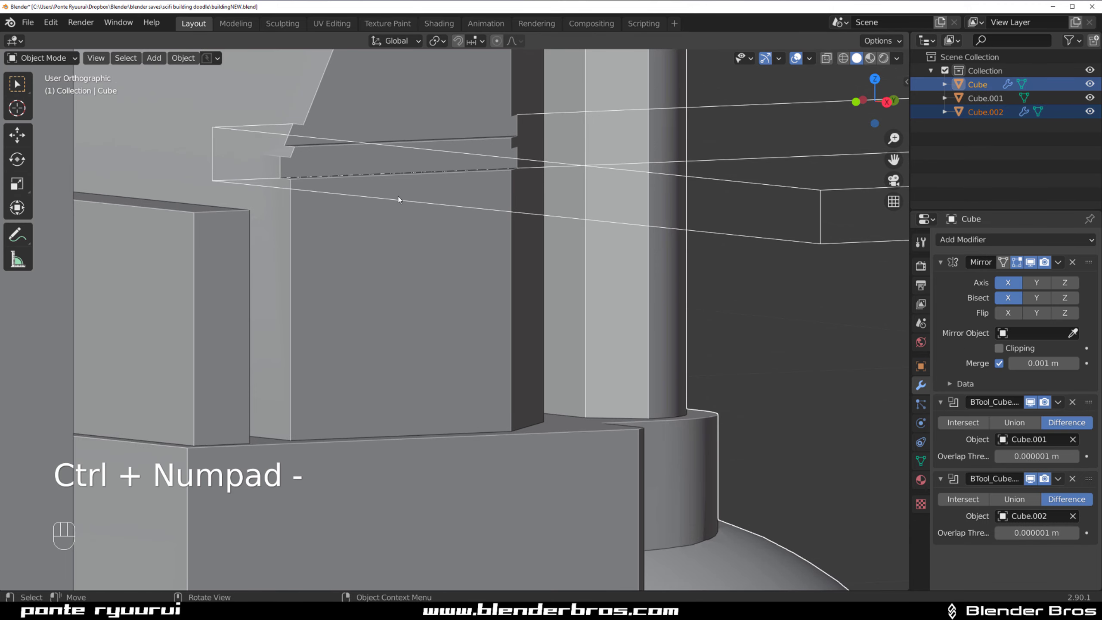
click(410, 147)
key(s)
key(z)
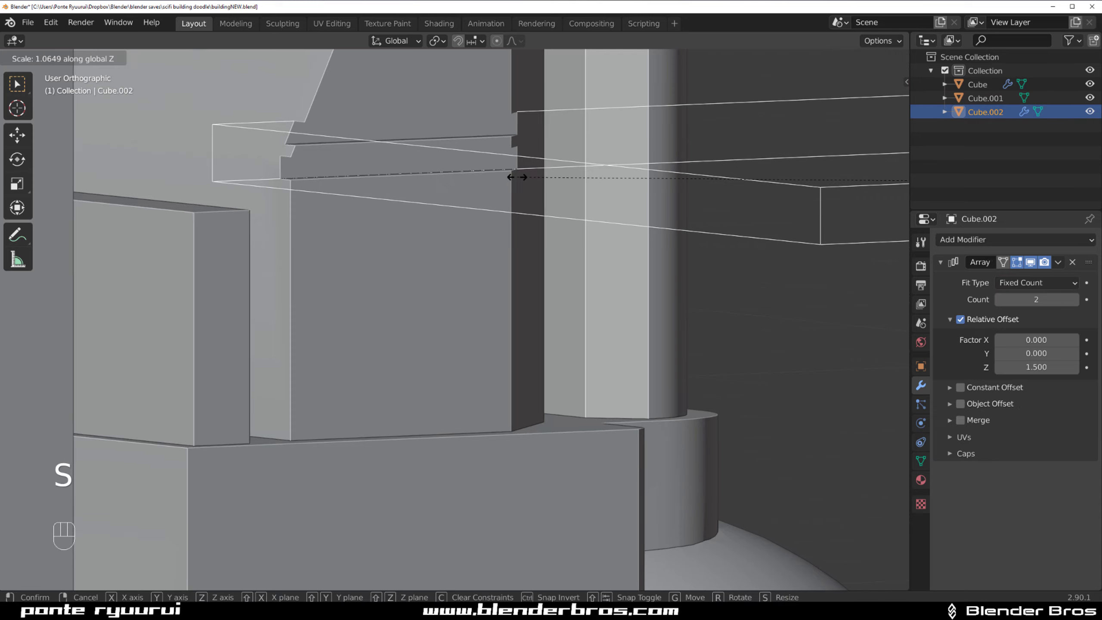
click(856, 172)
- Set the cutter's Array Relative Offset Z factor to 5.310 and its count to 7
shift+drag(1026, 367, 1085, 367)
scroll(699, 336, down, 3)
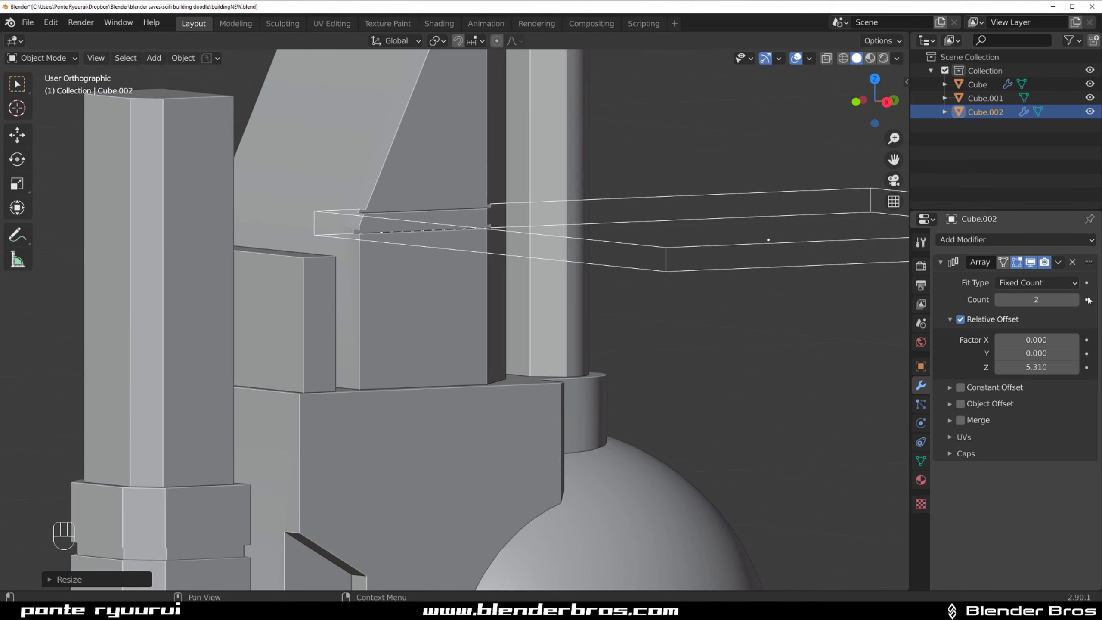
click(1076, 301)
click(1075, 301)
click(1076, 301)
click(1075, 301)
click(1075, 301)
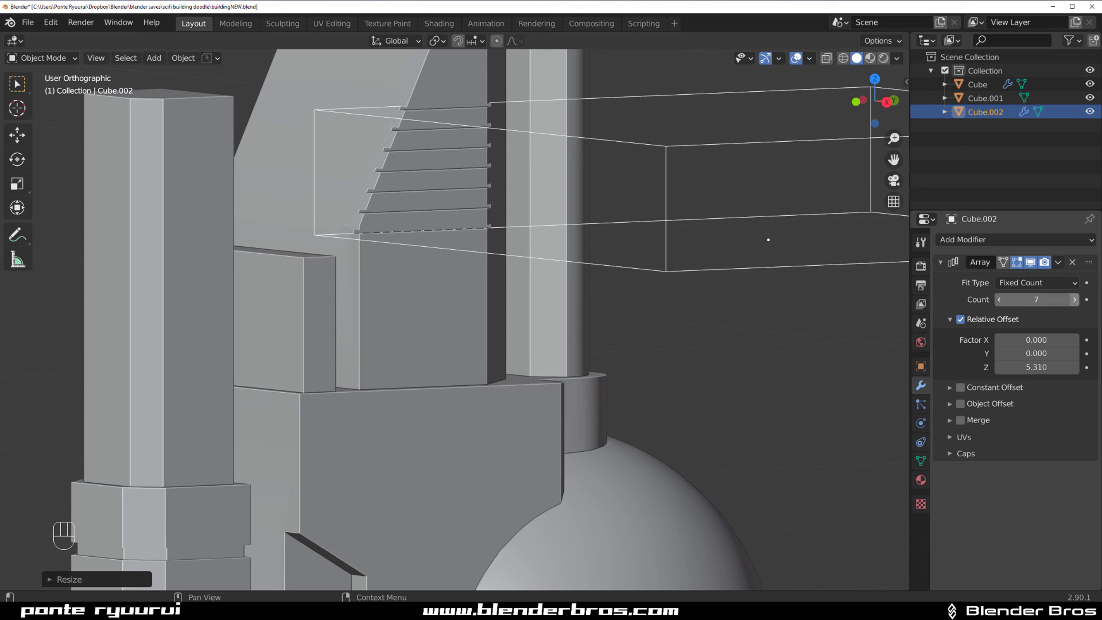
- Lower the arrayed cutter by about 0.03 m along Z and hide it
scroll(620, 343, down, 5)
mouse_move(608, 338)
middle_down()
mouse_move(647, 330)
mouse_move(579, 333)
mouse_move(598, 322)
middle_up()
scroll(567, 323, up, 4)
scroll(449, 284, up, 2)
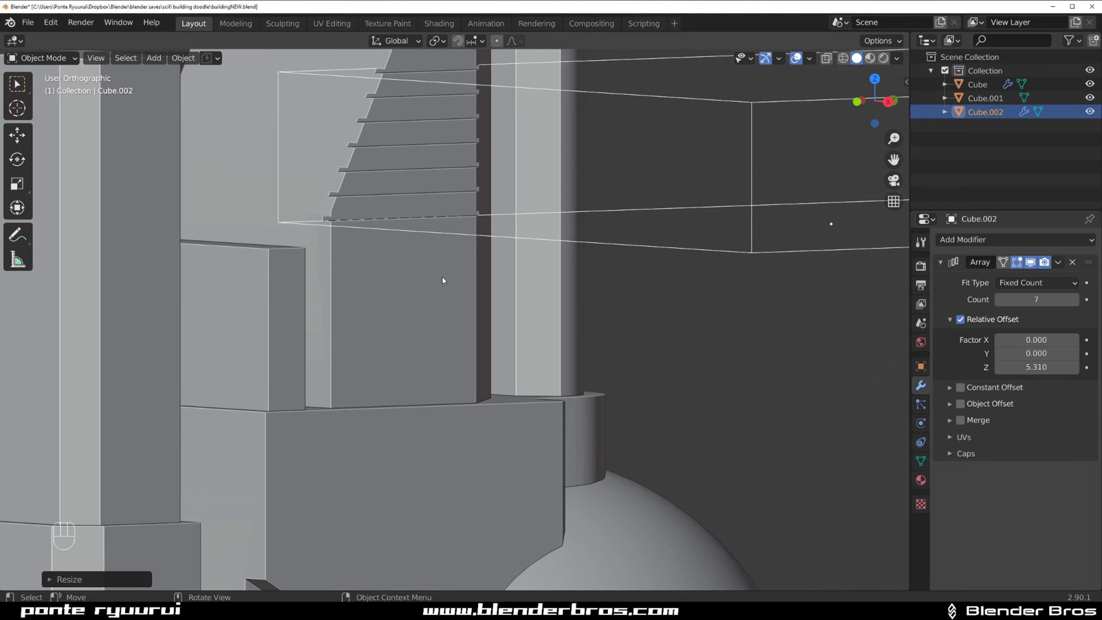
key(g)
middle_click(443, 278)
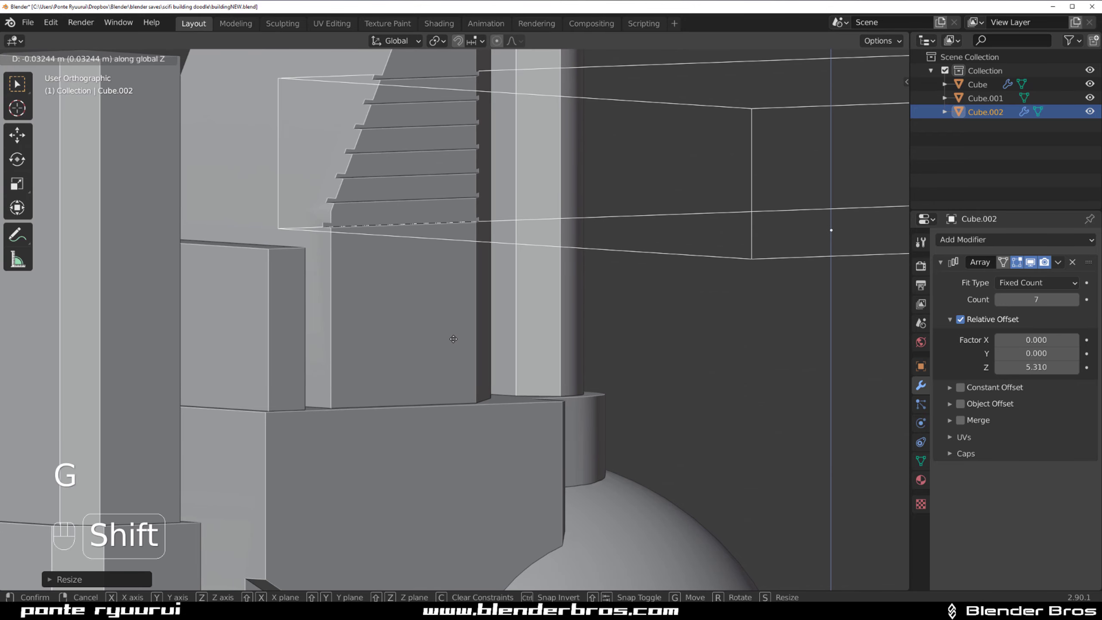
click(465, 327)
scroll(477, 304, down, 2)
key(h)
- Reorder the column's modifiers so both Bool Tool Difference modifiers come before the Mirror
scroll(487, 289, down, 3)
middle_drag(495, 276, 456, 253)
scroll(455, 252, up, 3)
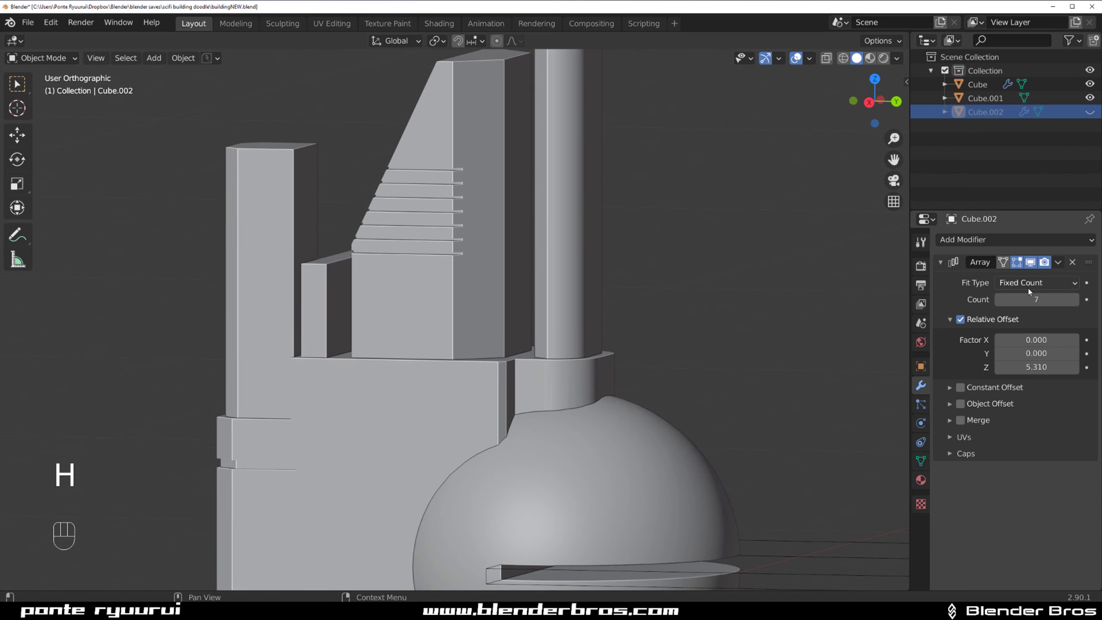
click(508, 241)
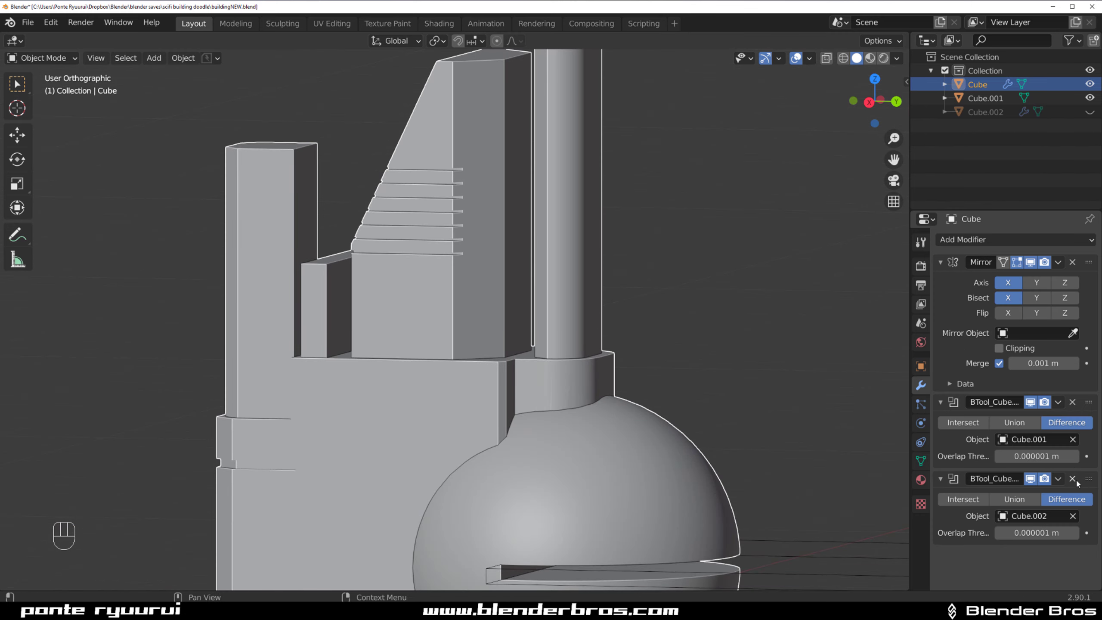
drag(1088, 479, 1094, 314)
drag(1082, 481, 999, 267)
drag(1083, 404, 1086, 260)
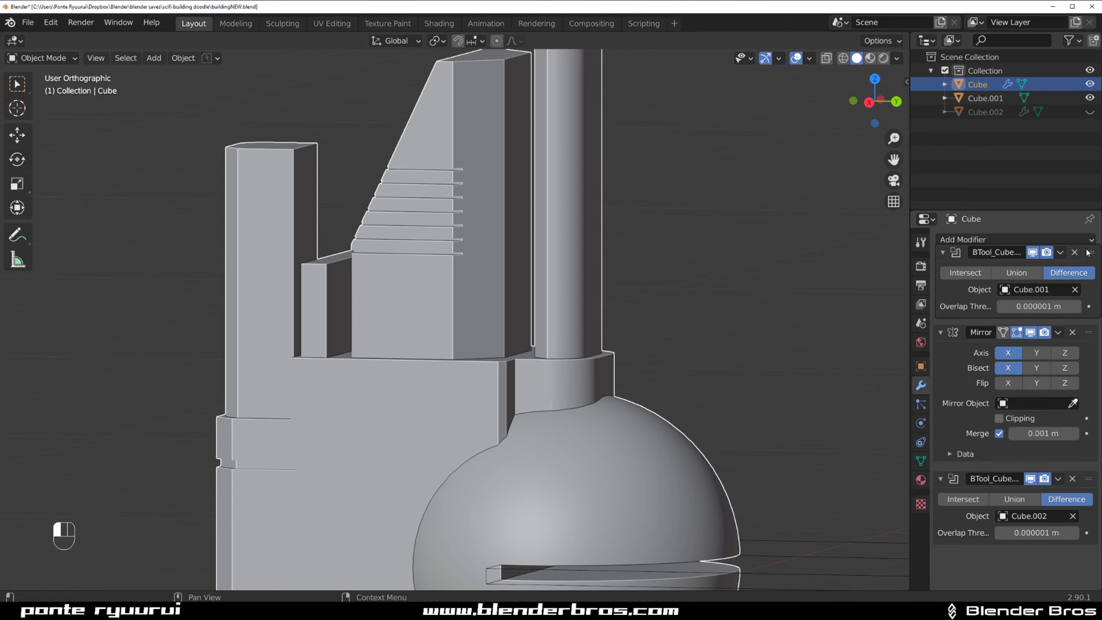
drag(1088, 478, 1087, 339)
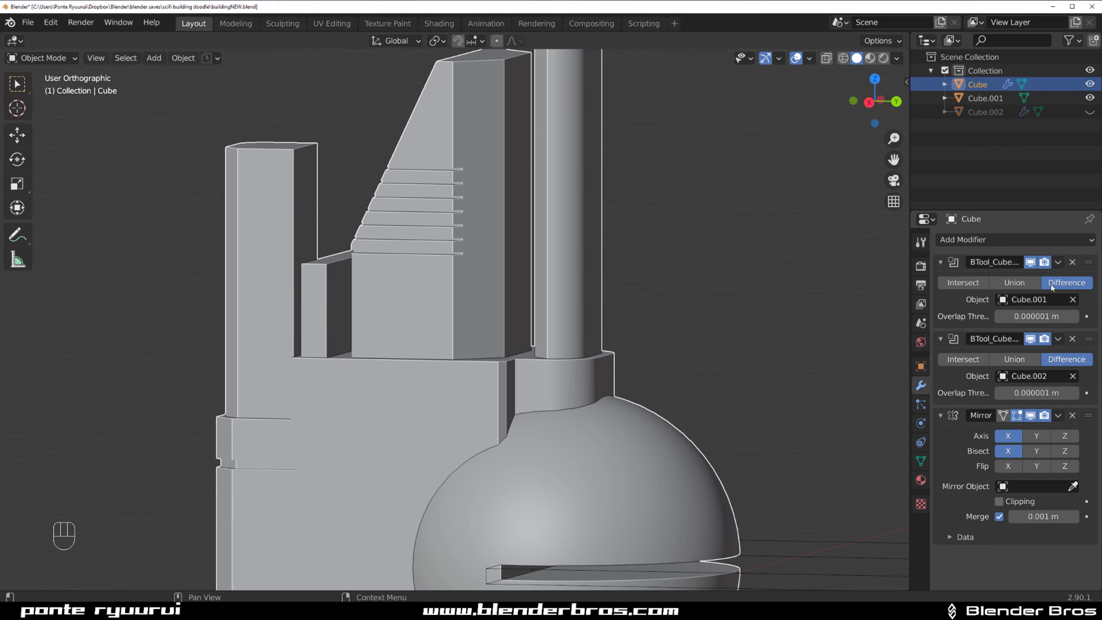
- Apply both Bool Tool Difference modifiers on the column, leaving the Mirror modifier live
click(1058, 262)
click(1021, 283)
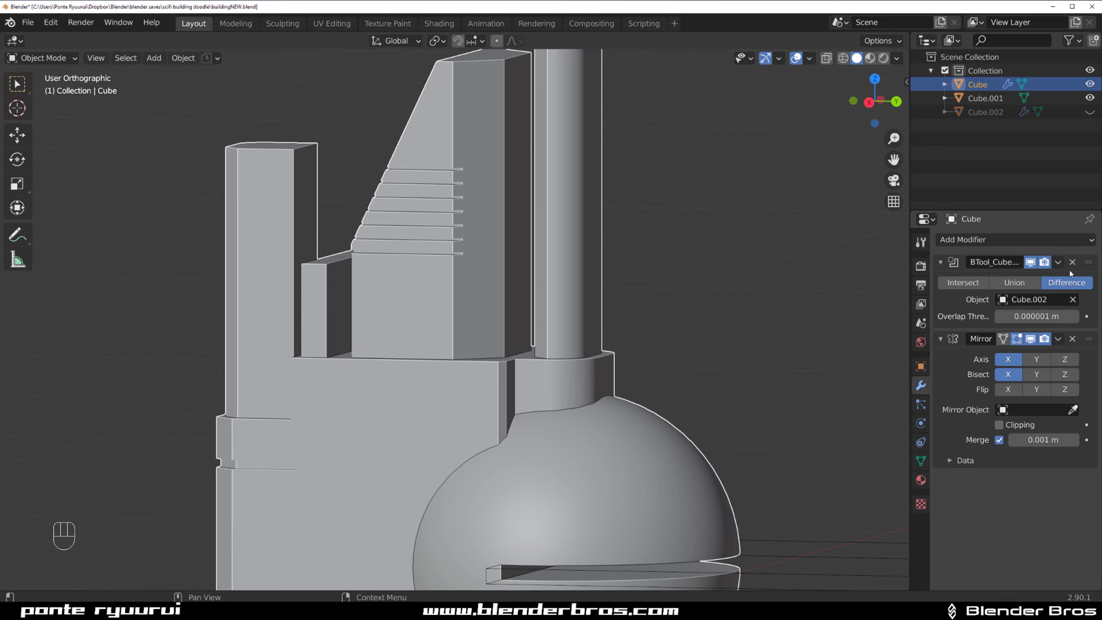
click(1058, 262)
click(995, 278)
- Mark the horizontal edge path at the bend of the tall sloped block as sharp to fix its shading
middle_drag(406, 315, 635, 352)
scroll(523, 295, up, 5)
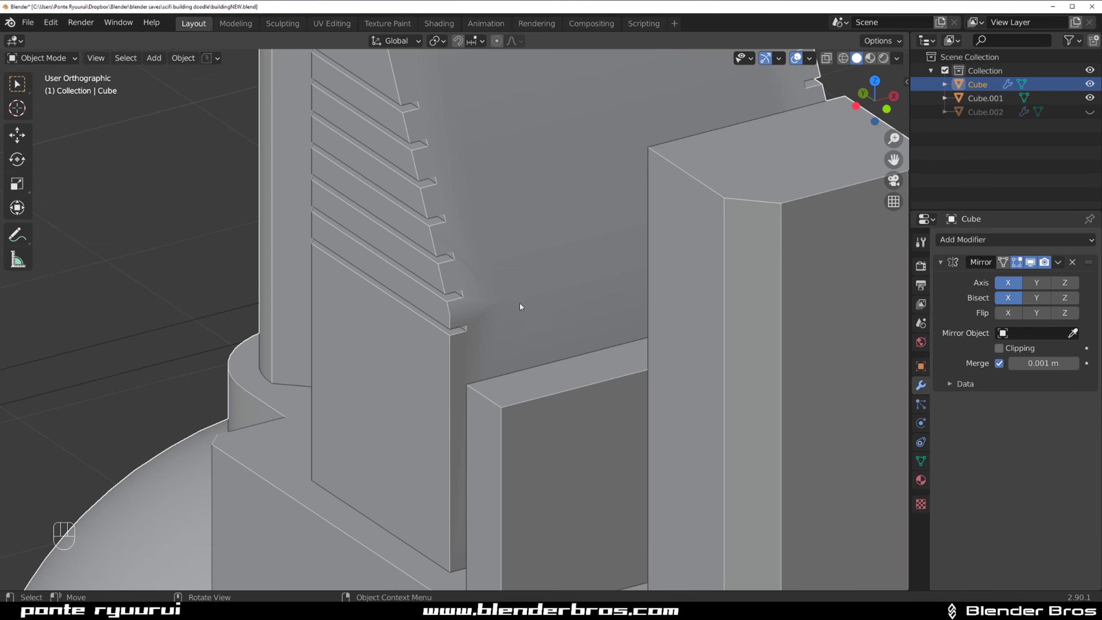
key(Tab)
middle_drag(520, 303, 372, 255)
scroll(372, 255, up, 3)
click(480, 310)
ctrl+click(525, 321)
scroll(428, 265, down, 2)
middle_drag(479, 302, 355, 274)
scroll(372, 267, up, 1)
scroll(373, 271, down, 1)
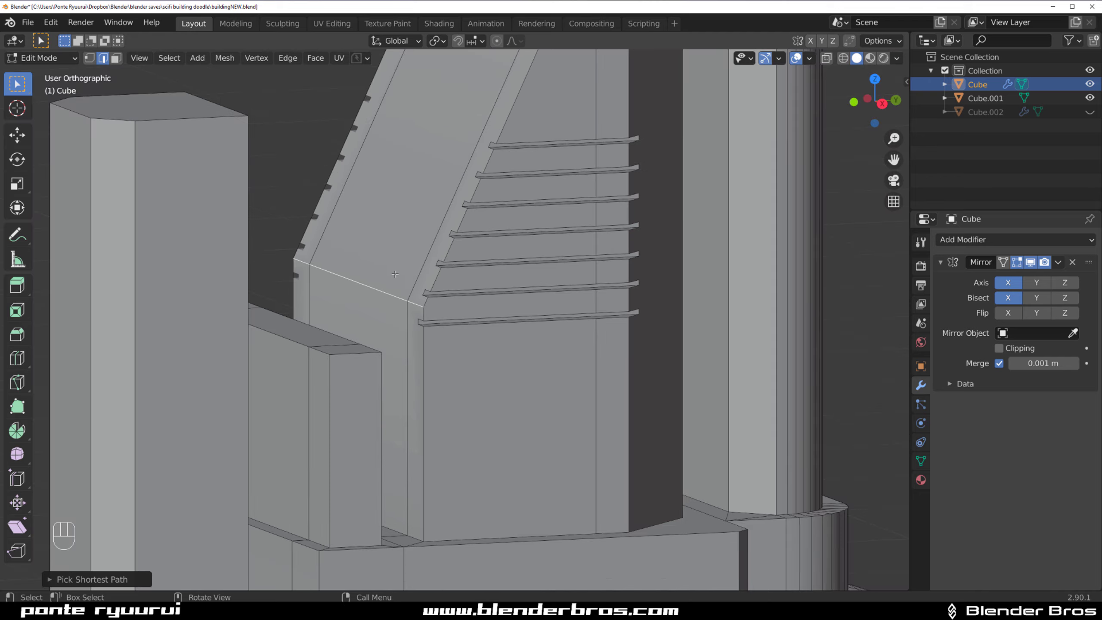
middle_drag(427, 301, 449, 292)
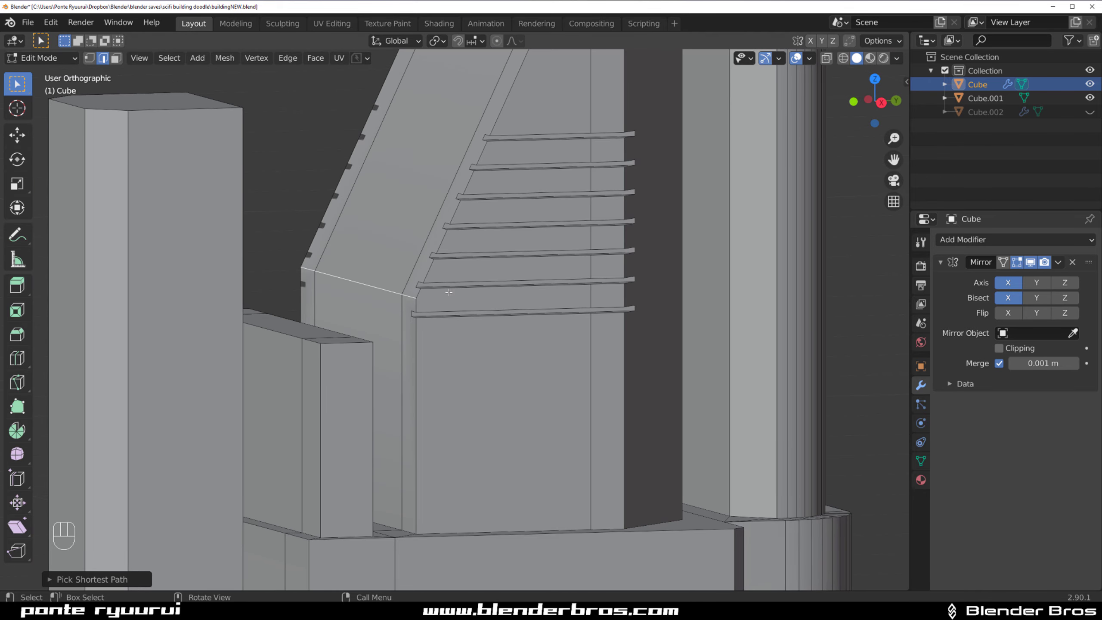
click(920, 461)
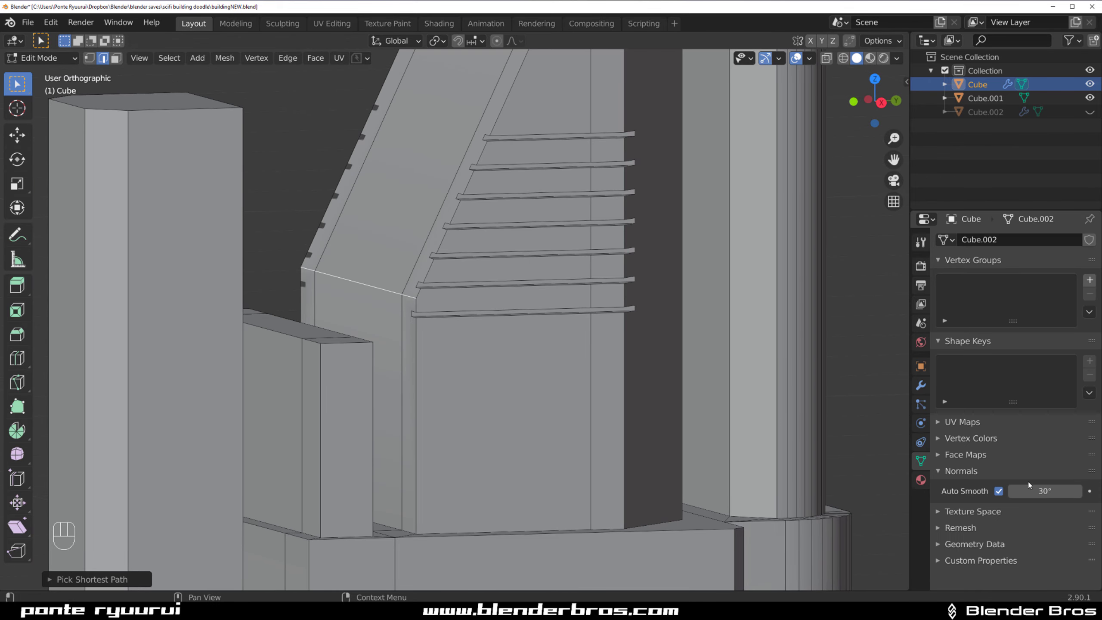
middle_drag(499, 317, 463, 312)
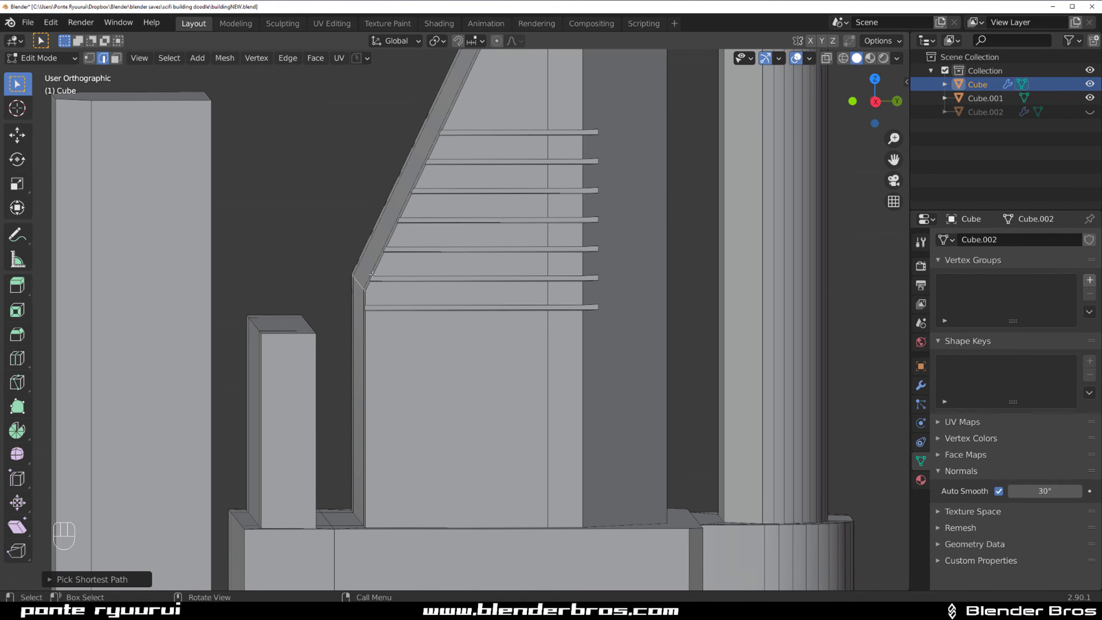
middle_drag(373, 274, 415, 267)
key(ctrl+e)
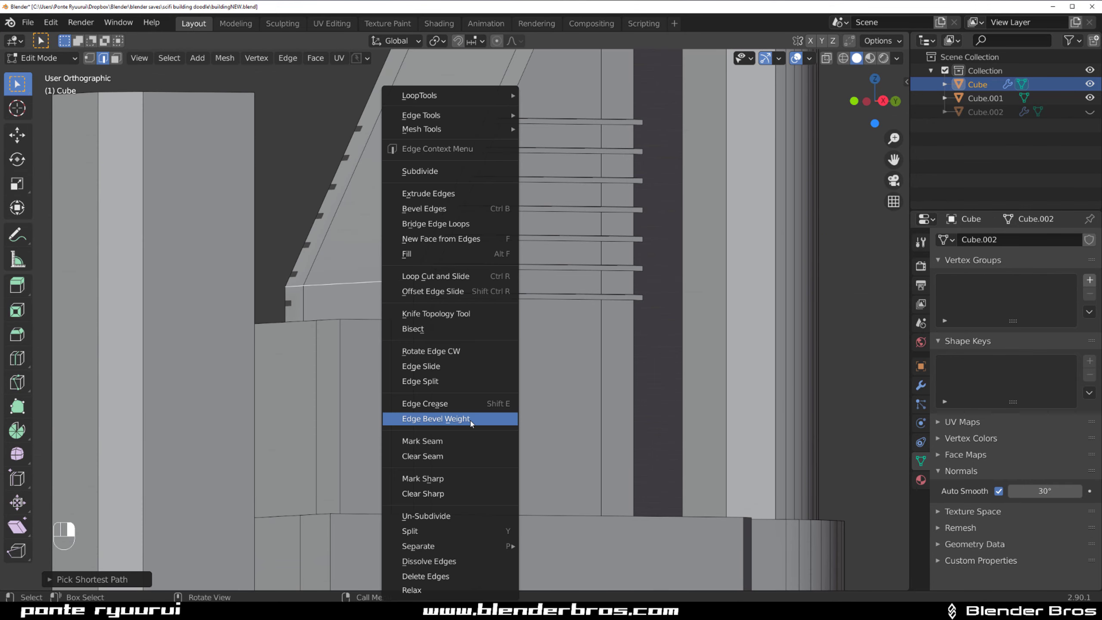
click(463, 479)
key(Tab)
- Select the horizontal edge path across the column's lower front bend and mark it as sharp
scroll(446, 194, down, 5)
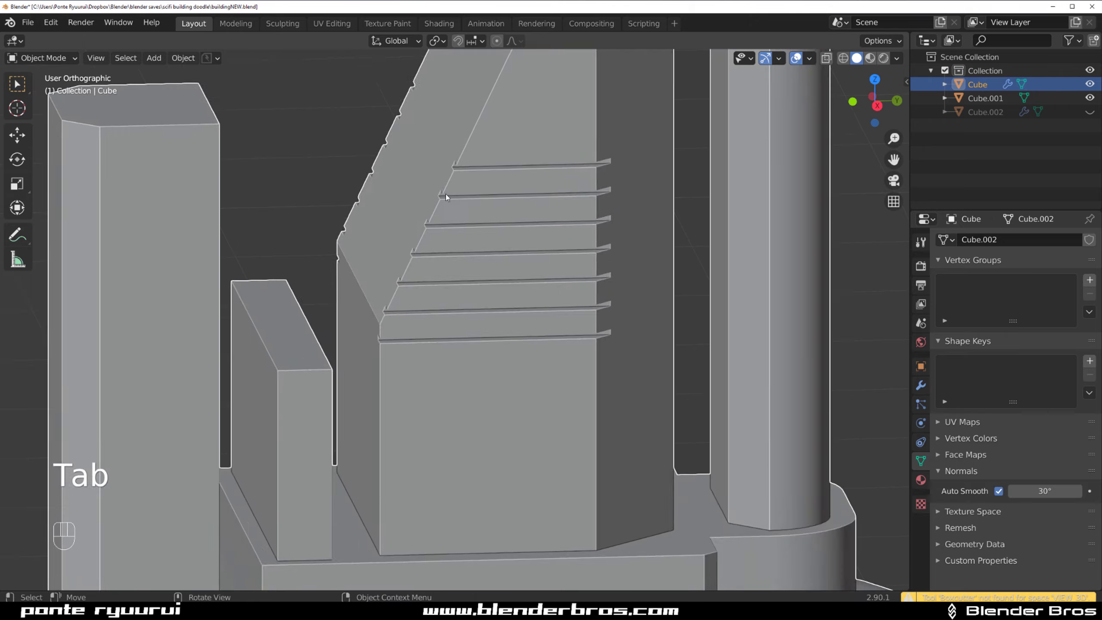
middle_drag(446, 194, 503, 137)
scroll(499, 174, down, 2)
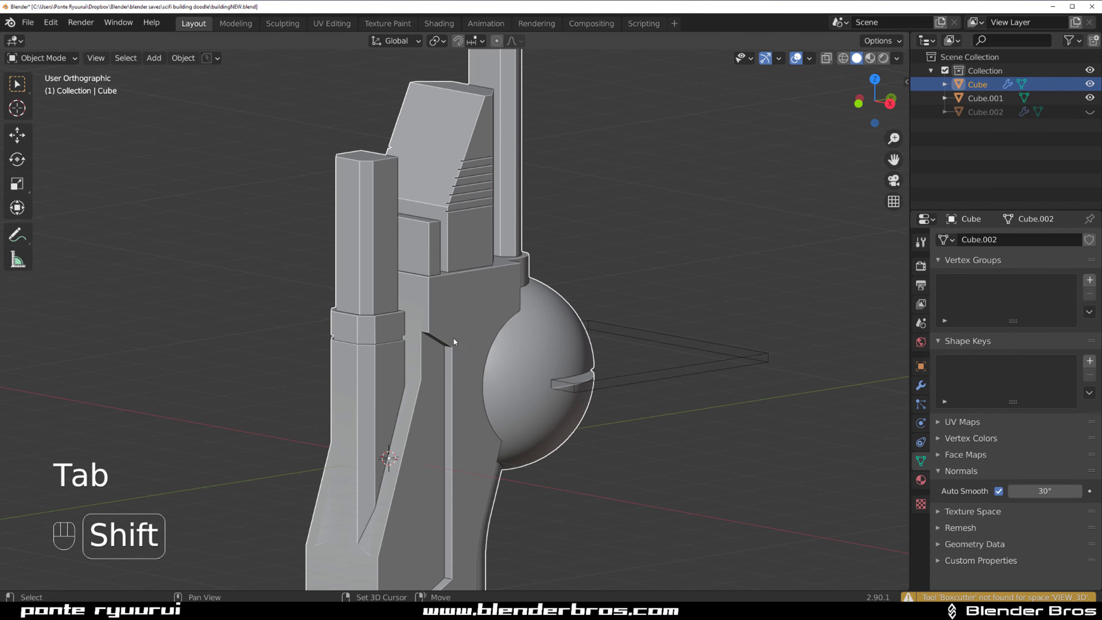
shift+middle_drag(452, 341, 452, 193)
scroll(438, 221, up, 1)
shift+middle_drag(393, 336, 469, 226)
scroll(433, 227, up, 4)
key(Tab)
click(397, 310)
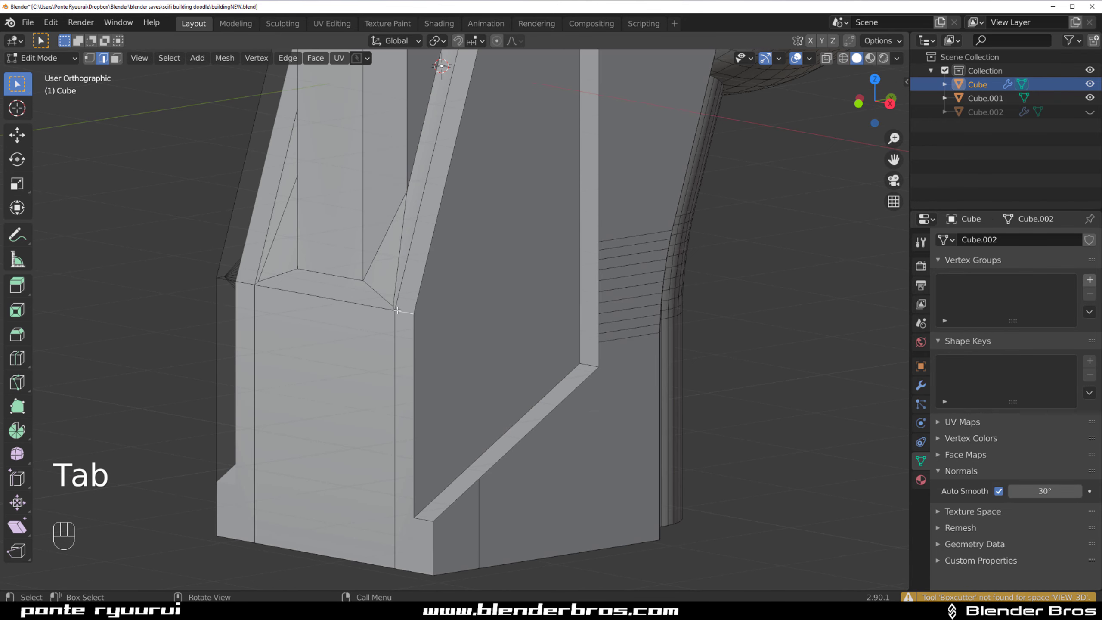
ctrl+click(302, 298)
key(ctrl+e)
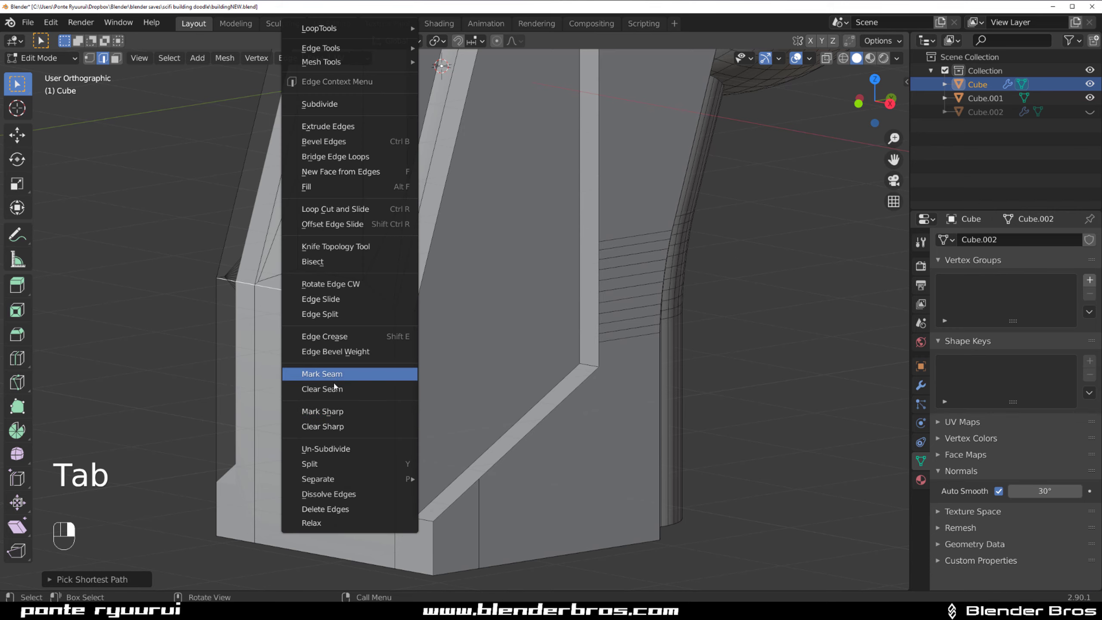
- Mark the selected edges as sharp and return to Object Mode
click(344, 412)
key(Tab)
- Add 10 evenly spaced edge loops around the tall rounded column above the sphere, without sliding them
middle_drag(618, 215, 381, 415)
scroll(518, 234, down, 2)
middle_drag(386, 267, 582, 257)
shift+middle_drag(408, 321, 434, 192)
scroll(350, 325, down, 4)
middle_drag(350, 324, 522, 301)
key(grave)
scroll(531, 341, up, 1)
scroll(522, 301, down, 2)
middle_drag(397, 302, 447, 321)
scroll(444, 306, up, 2)
shift+middle_drag(431, 275, 395, 346)
scroll(367, 286, up, 1)
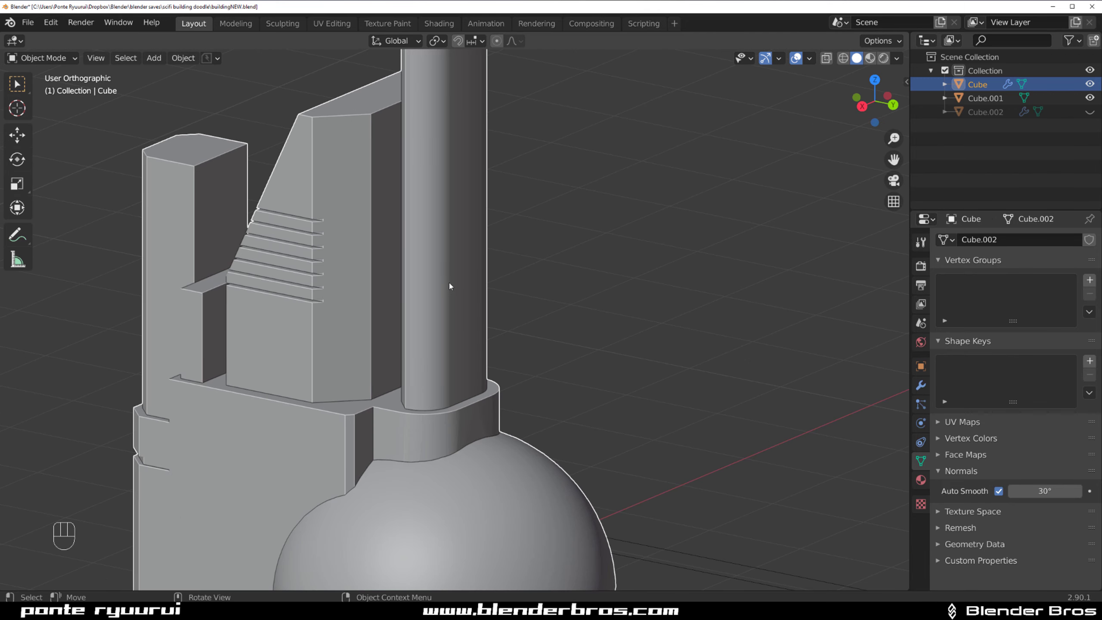
key(Tab)
key(ctrl+r)
scroll(464, 225, up, 9)
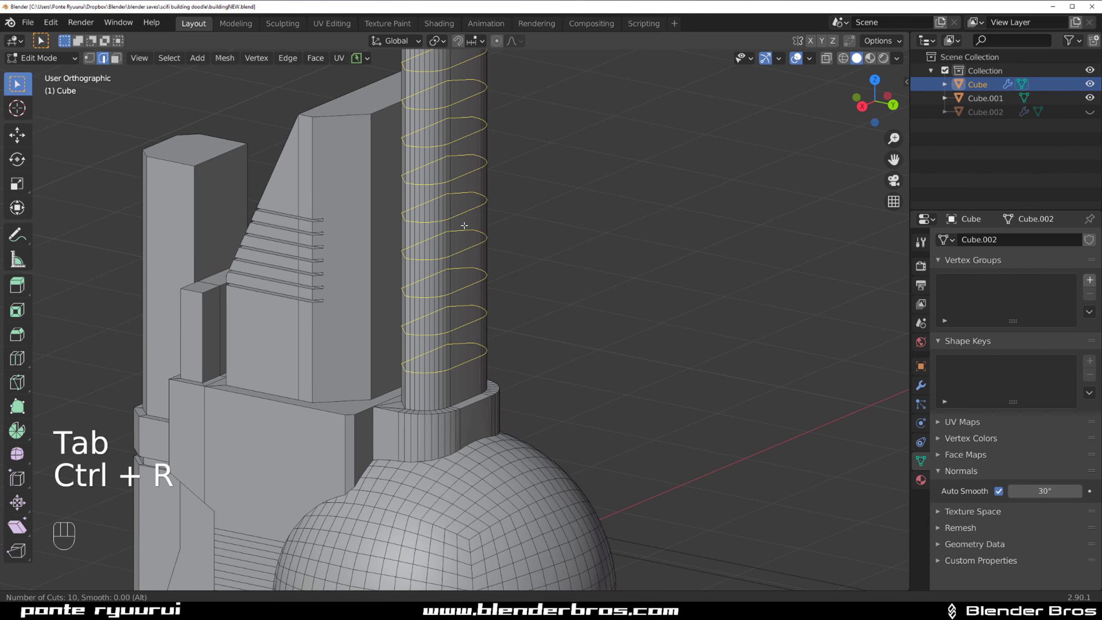
click(463, 226)
right_click(627, 244)
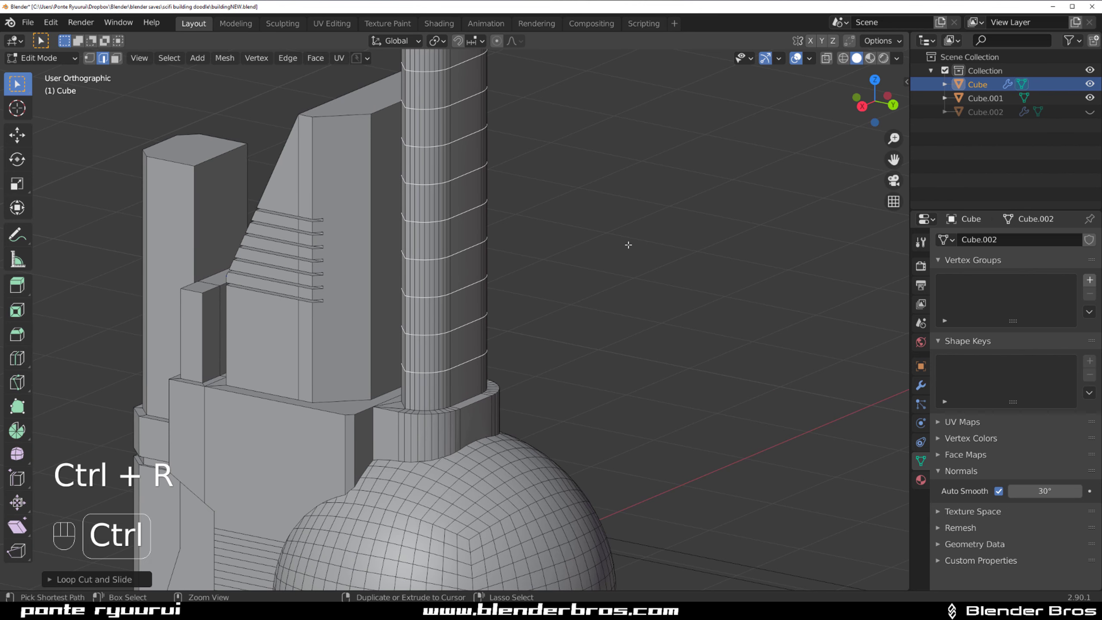
- Bevel the column's new edge loops into narrow bands
key(ctrl+b)
shift+click(649, 256)
middle_drag(537, 258, 561, 257)
scroll(631, 265, up, 2)
scroll(631, 264, down, 1)
- Extrude the column's bands in place and shrink them inward along their normals to form grooves, then return to Object Mode
key(e)
right_click(674, 271)
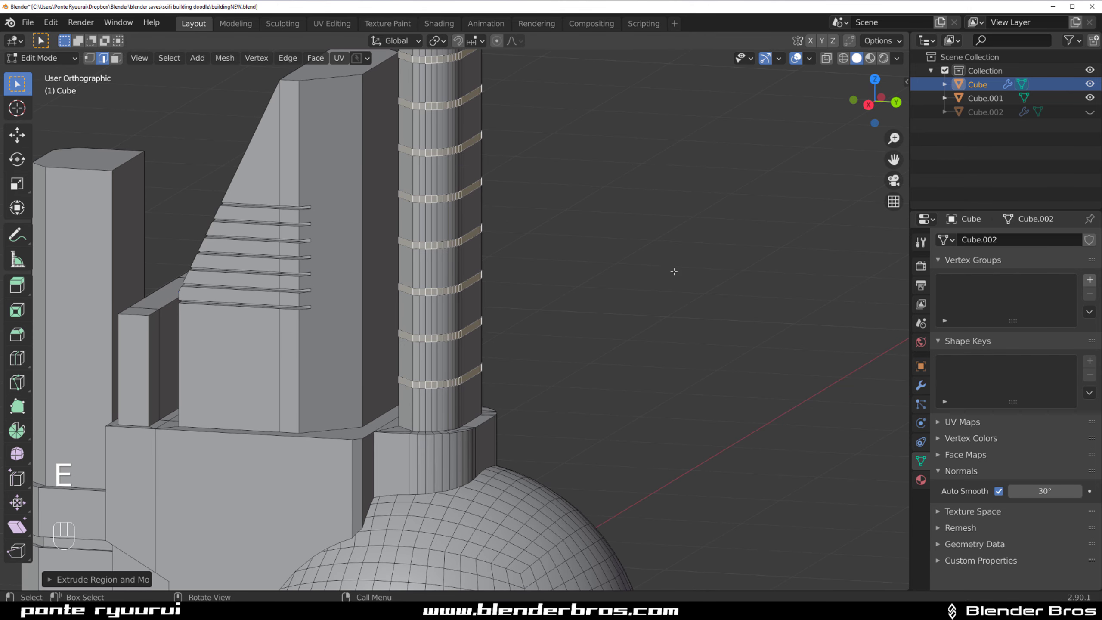
key(alt+s)
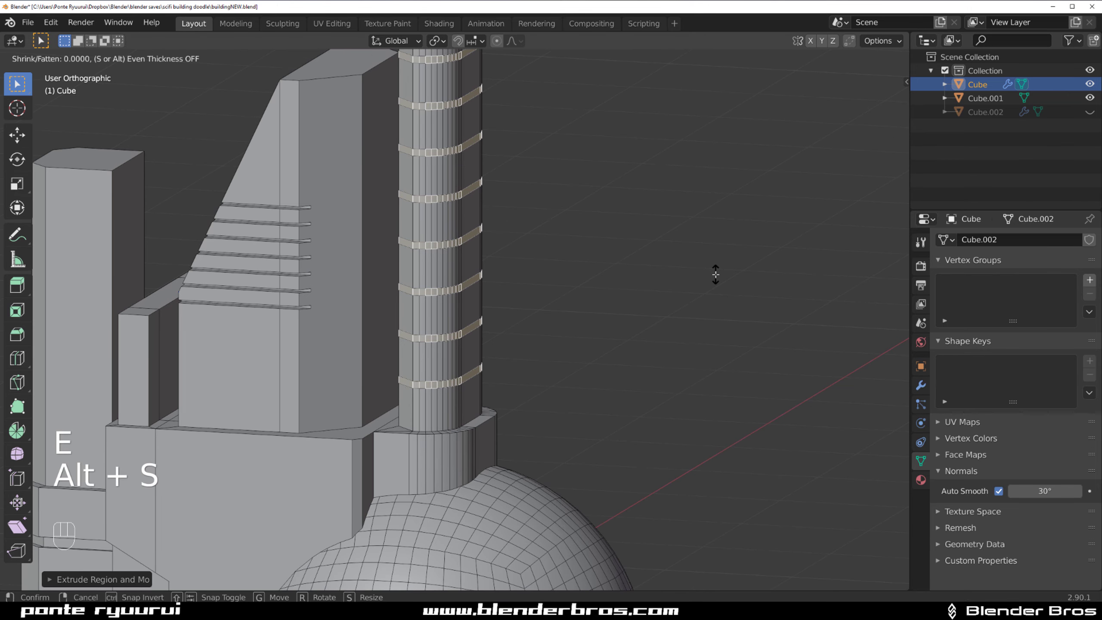
click(717, 290)
key(Tab)
scroll(586, 167, down, 3)
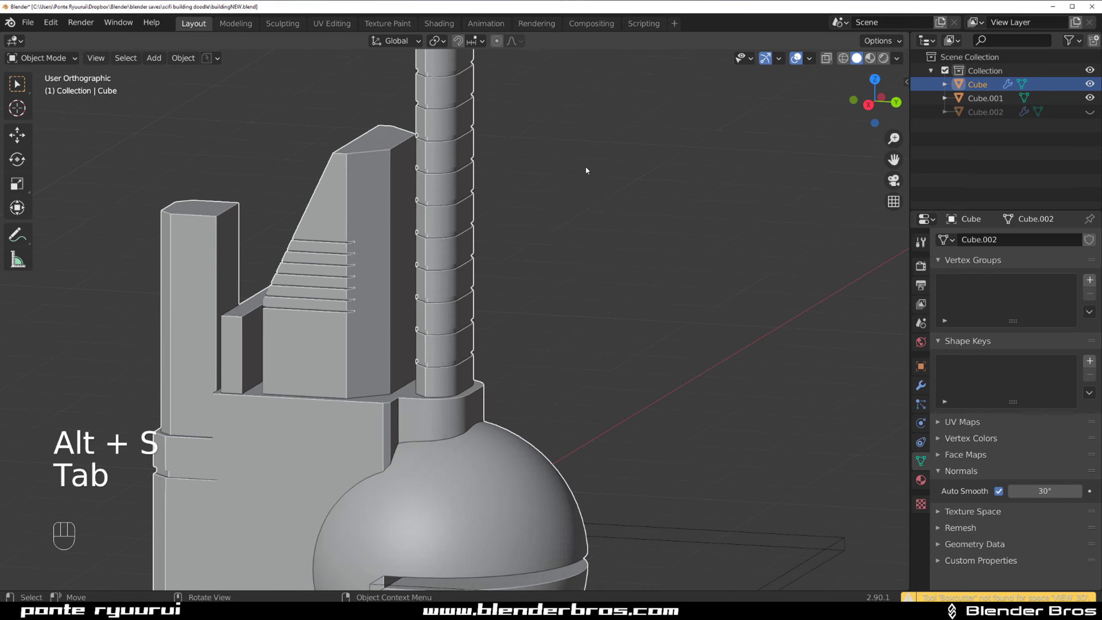
- Connect the two opposite vertices across the top face of the plain chamfered tower with an edge
middle_drag(586, 167, 524, 269)
scroll(429, 254, up, 8)
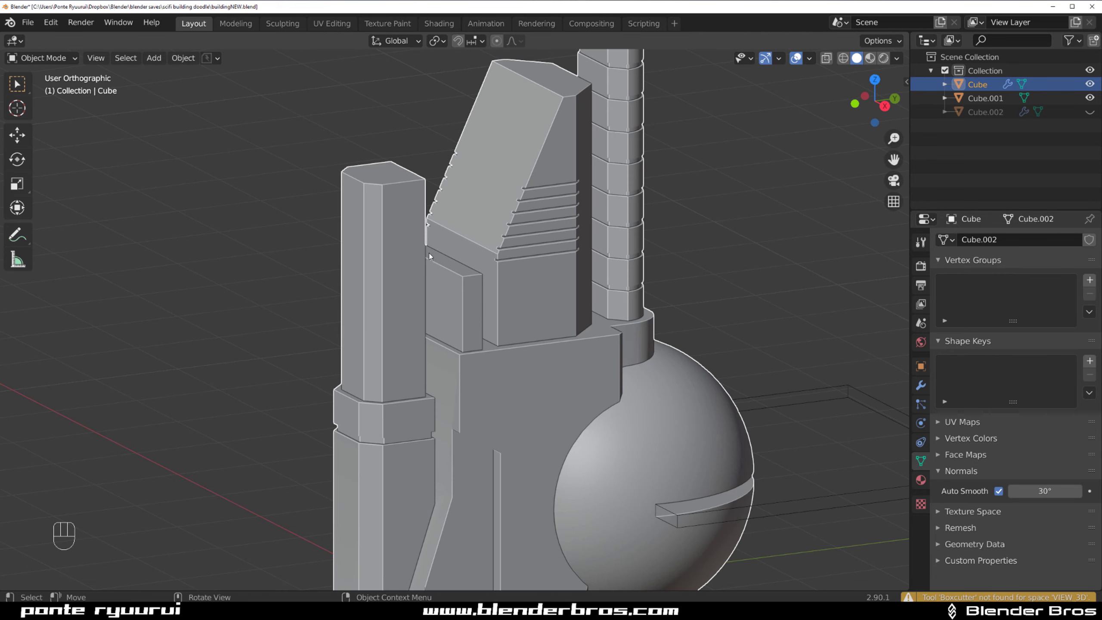
shift+middle_drag(371, 219, 293, 256)
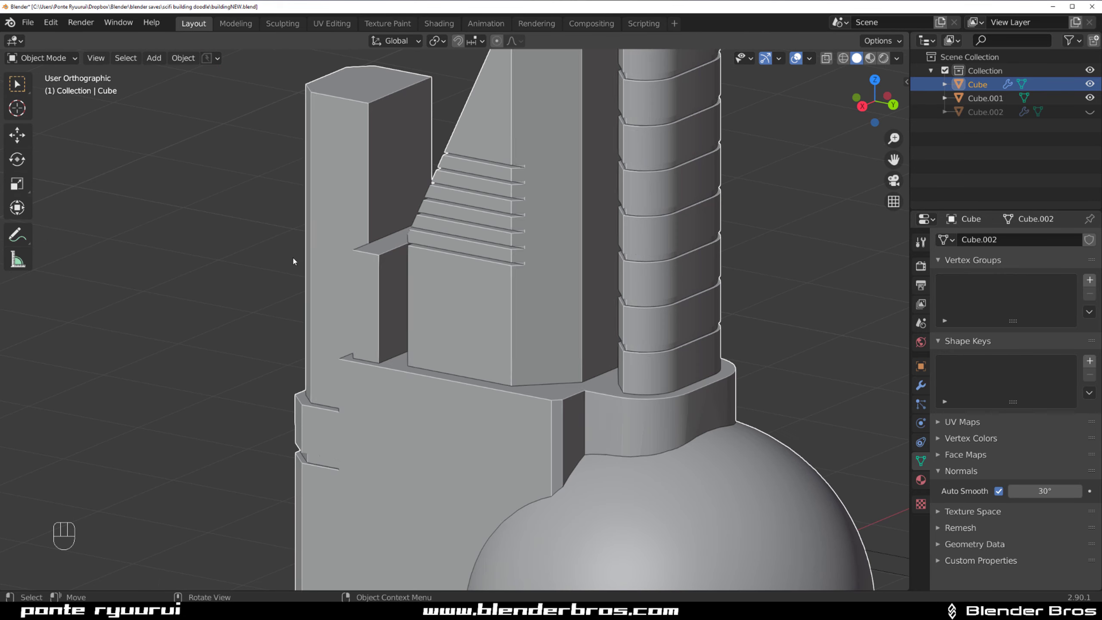
key(Tab)
middle_drag(348, 234, 404, 248)
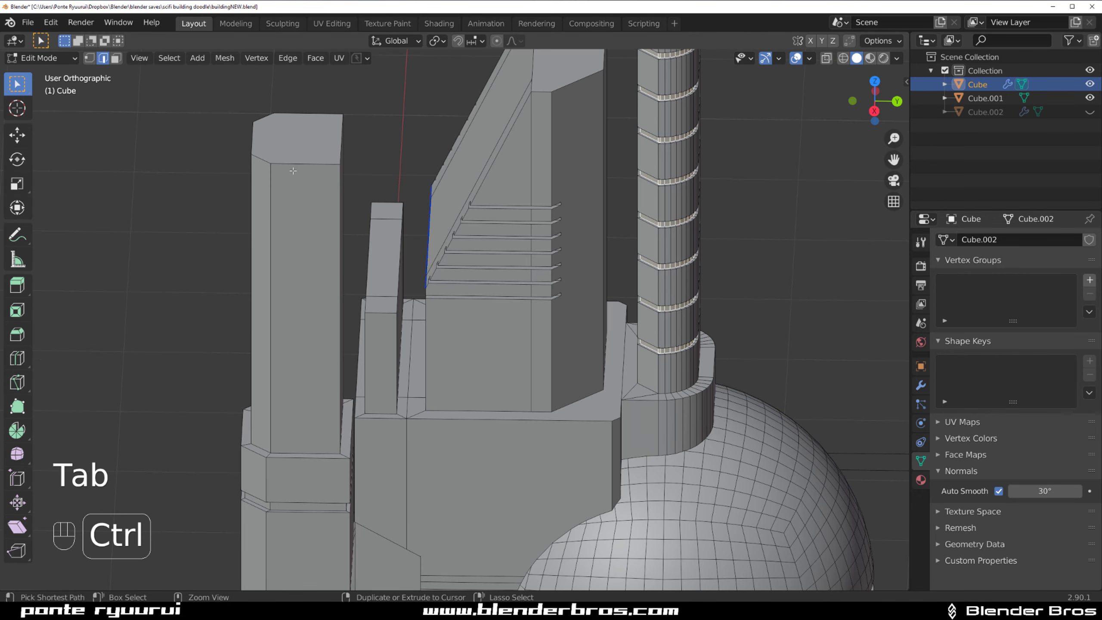
key(ctrl+Tab)
click(278, 168)
shift+click(282, 131)
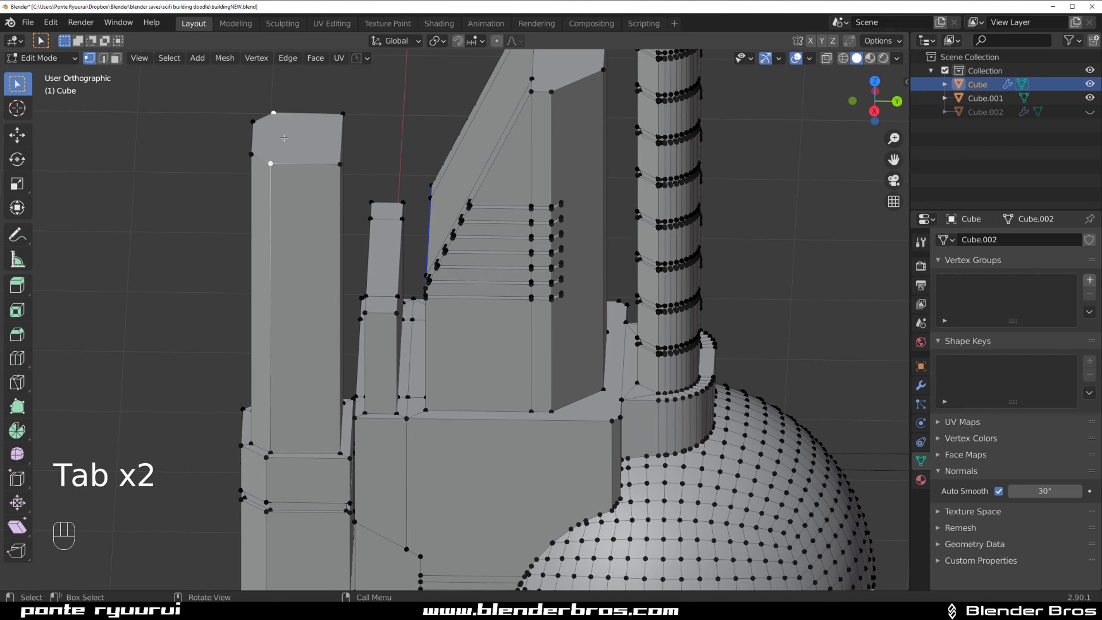
key(ctrl+Tab)
- Add one centred vertical edge loop through the wide side of the chamfered tower
key(ctrl+r)
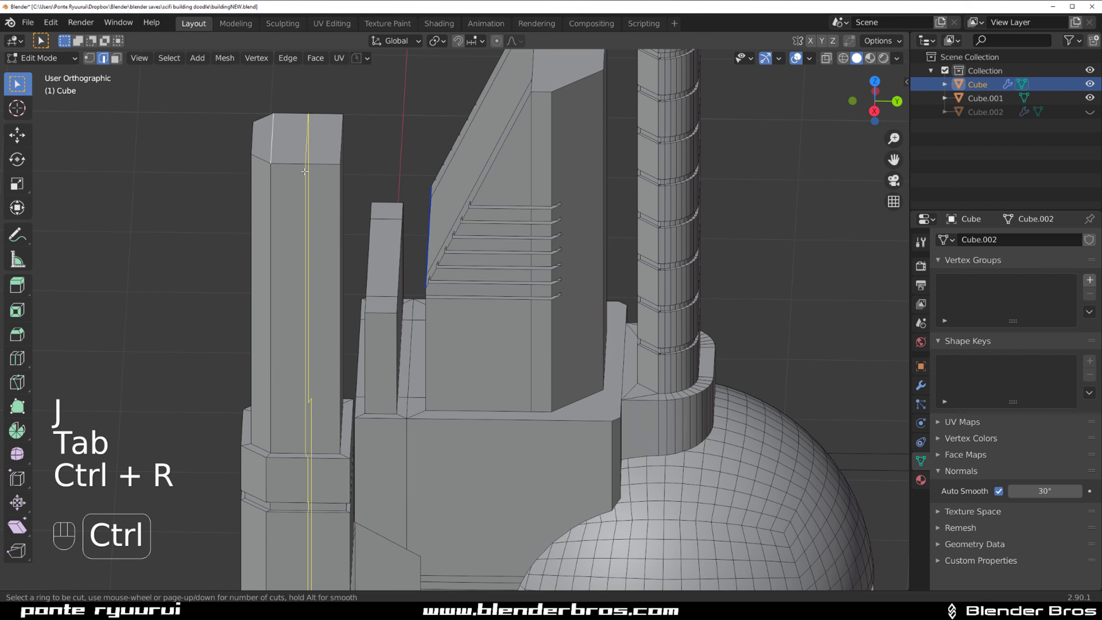
click(306, 173)
right_click(285, 171)
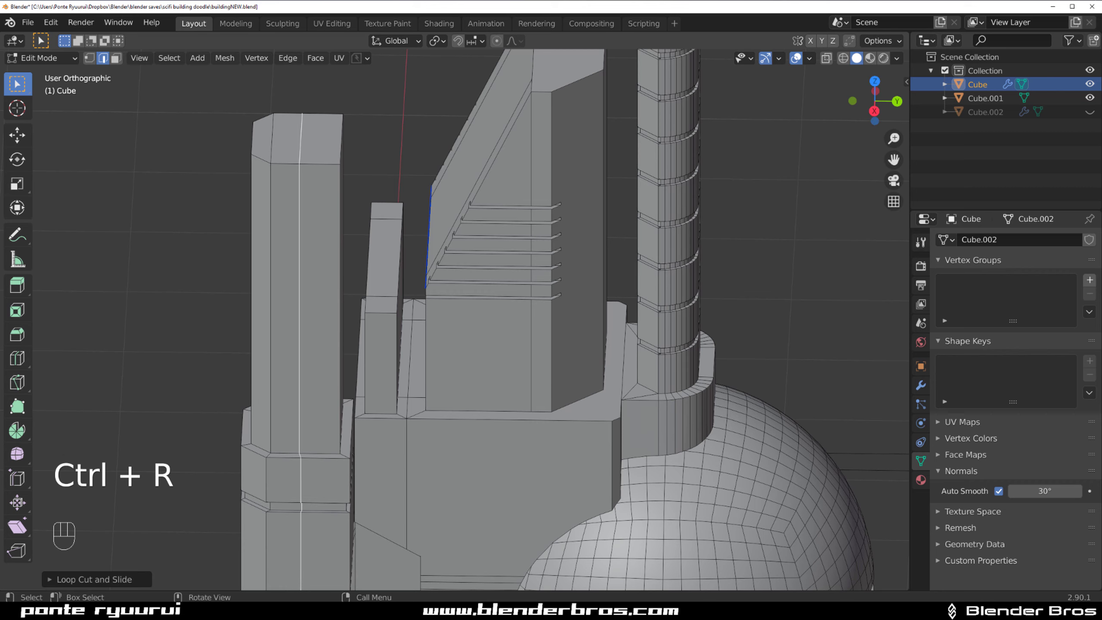
middle_drag(321, 196, 319, 205)
key(ctrl+r)
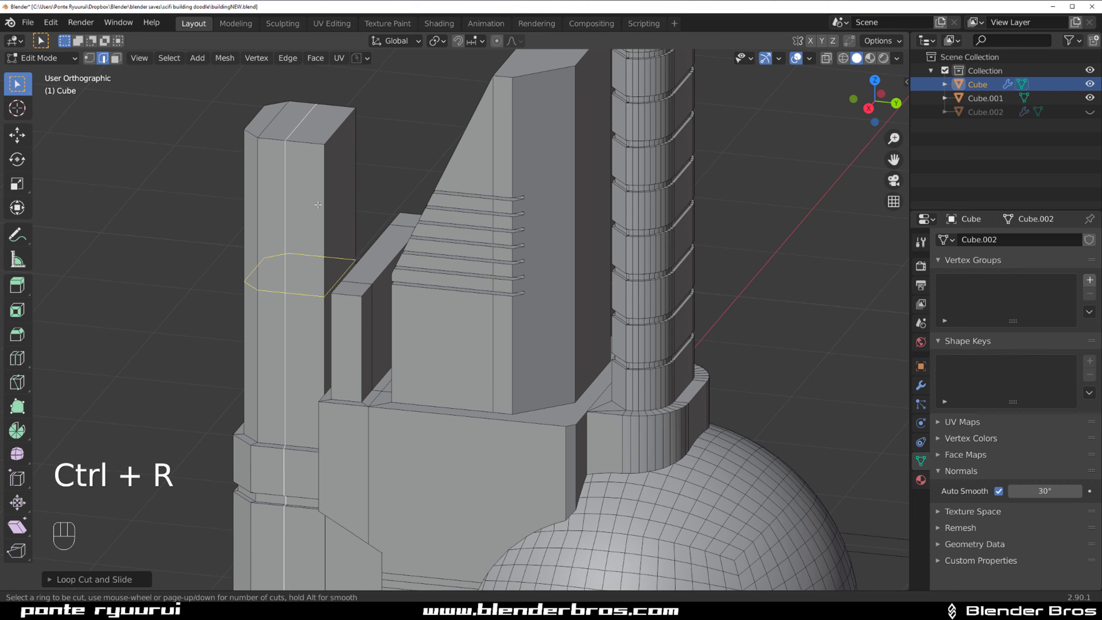
scroll(321, 209, up, 5)
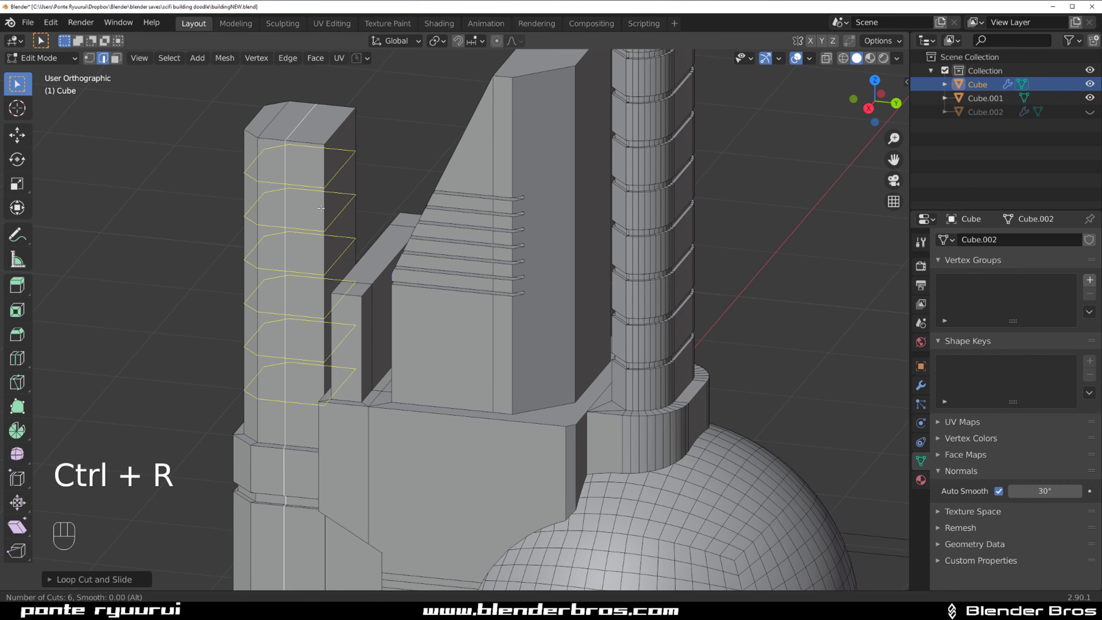
right_click(322, 209)
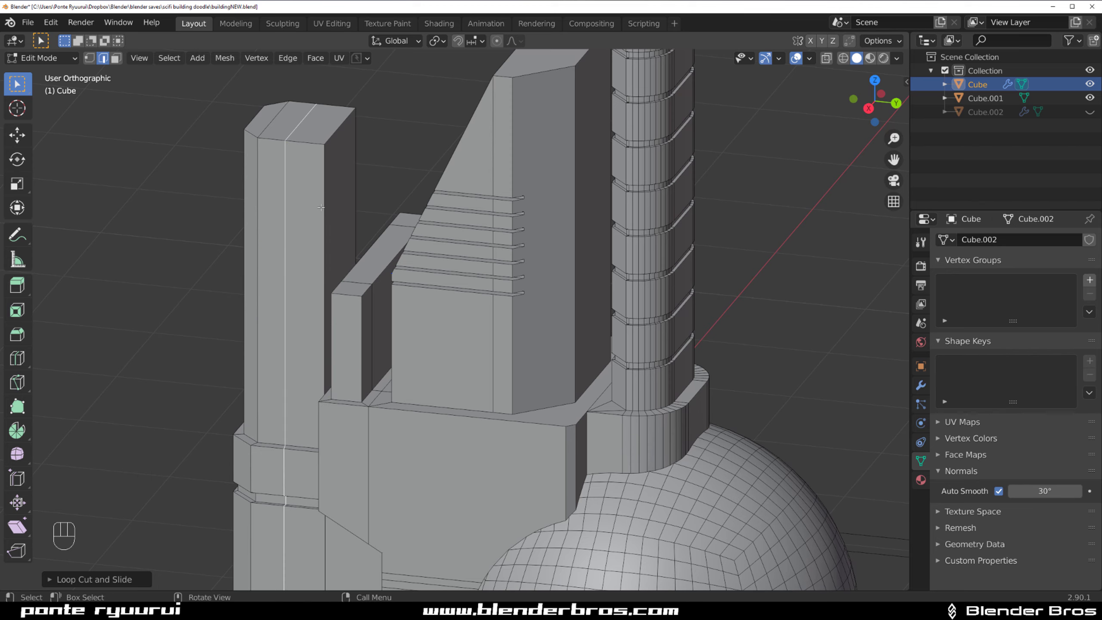
- Dissolve the extra connecting edge on the chamfered tower's top face, keeping the centred loop
middle_drag(321, 209, 281, 142)
click(281, 142)
key(x)
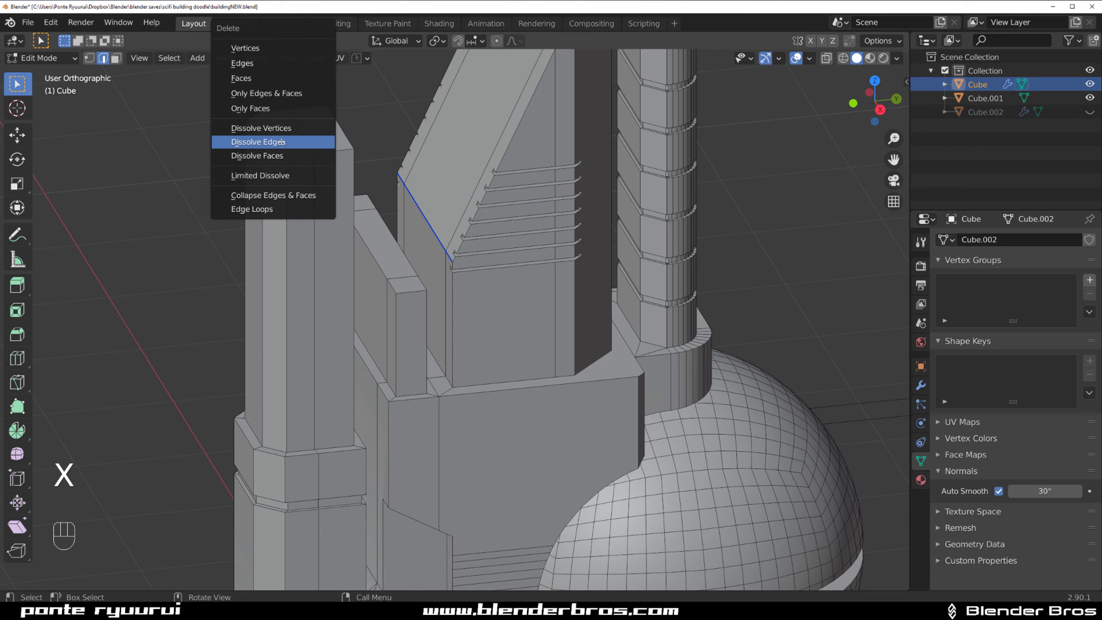
click(289, 144)
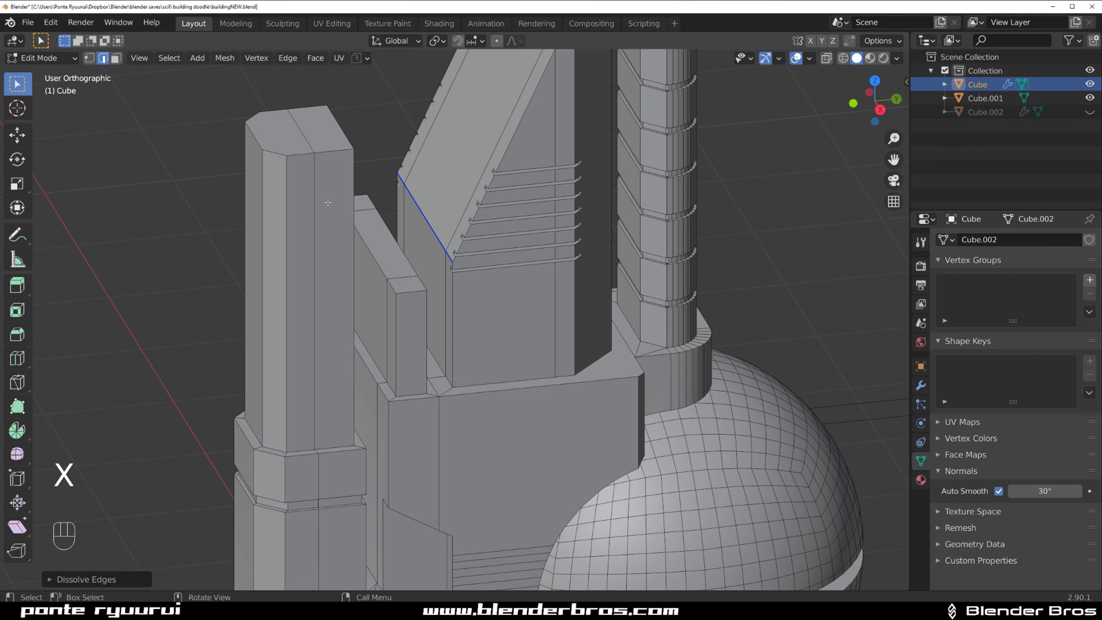
middle_drag(328, 202, 319, 226)
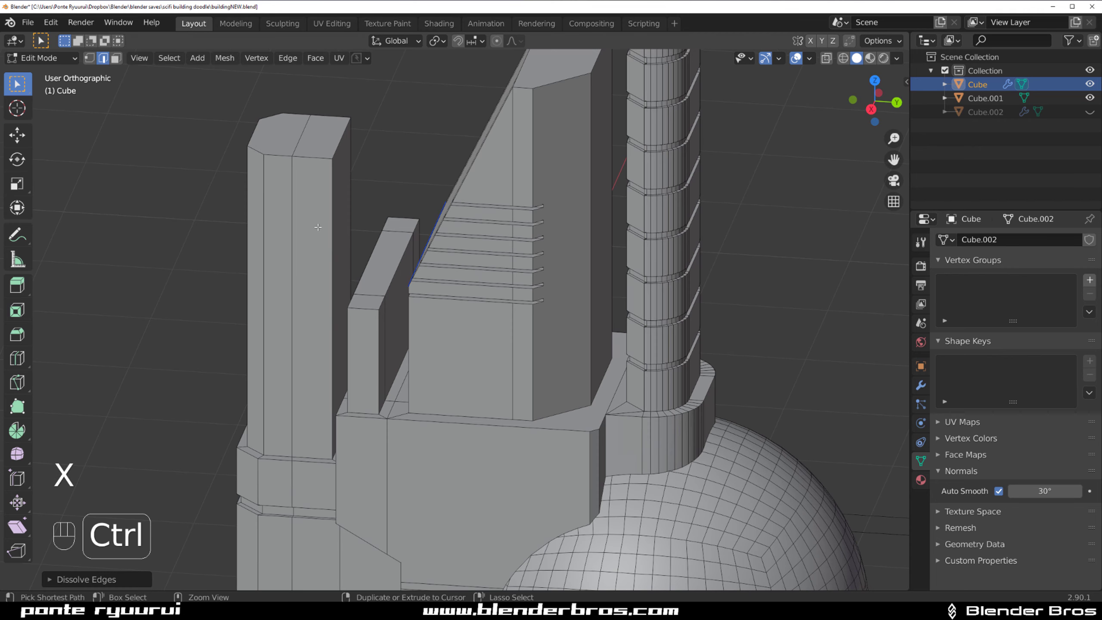
key(ctrl+r)
scroll(317, 227, up, 4)
right_click(318, 227)
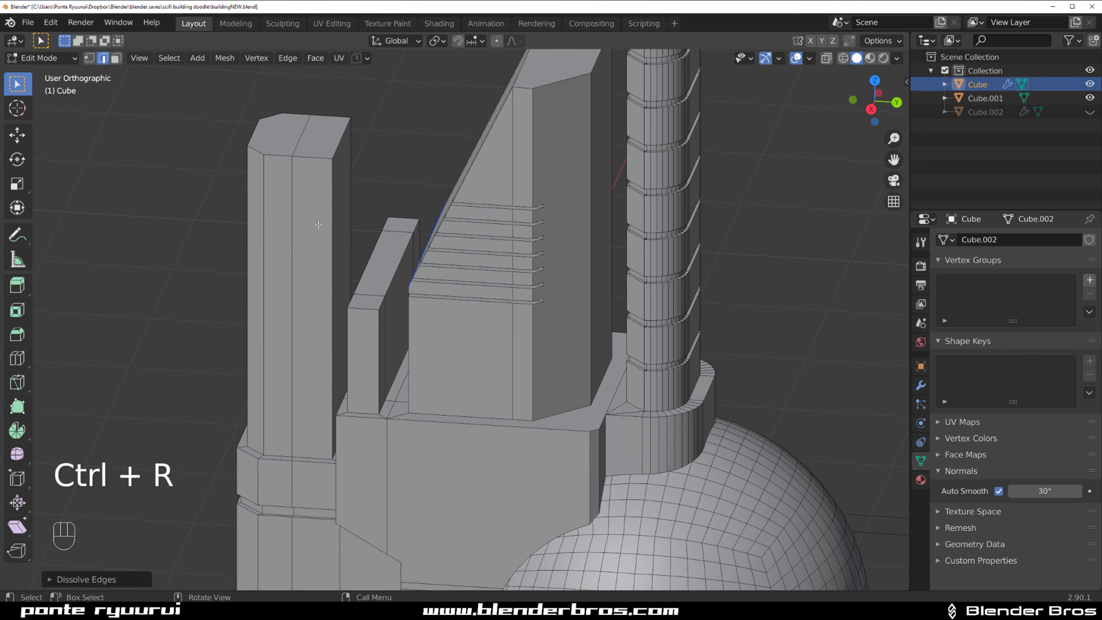
- Subdivide the vertical edge between the chamfered tower's outer chamfer and its side face
middle_drag(318, 227, 368, 243)
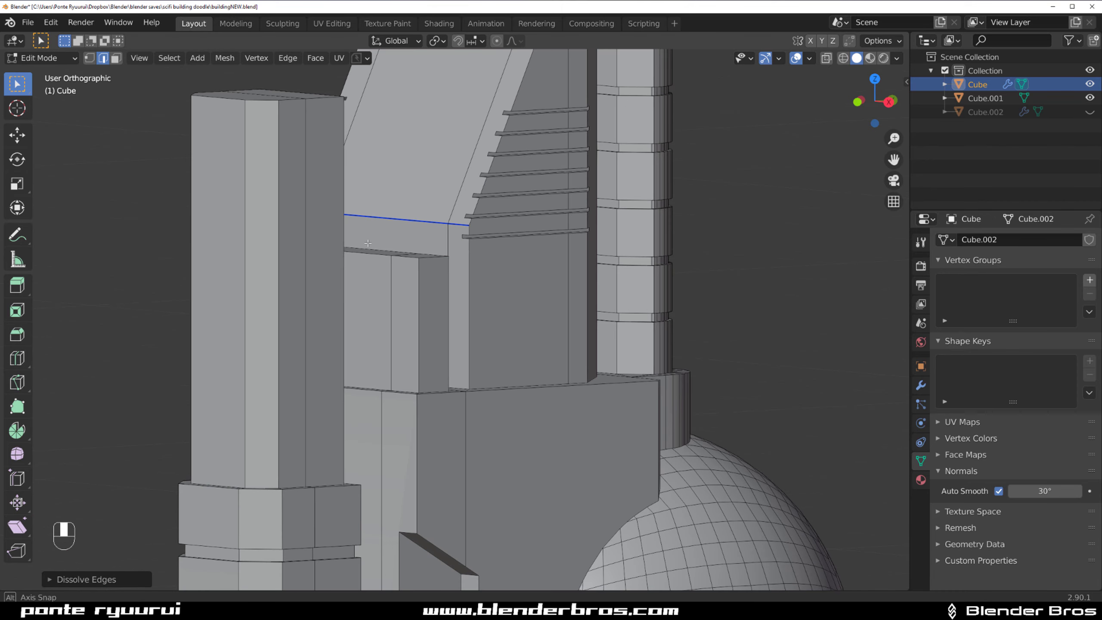
right_click(281, 248)
click(296, 105)
key(Tab)
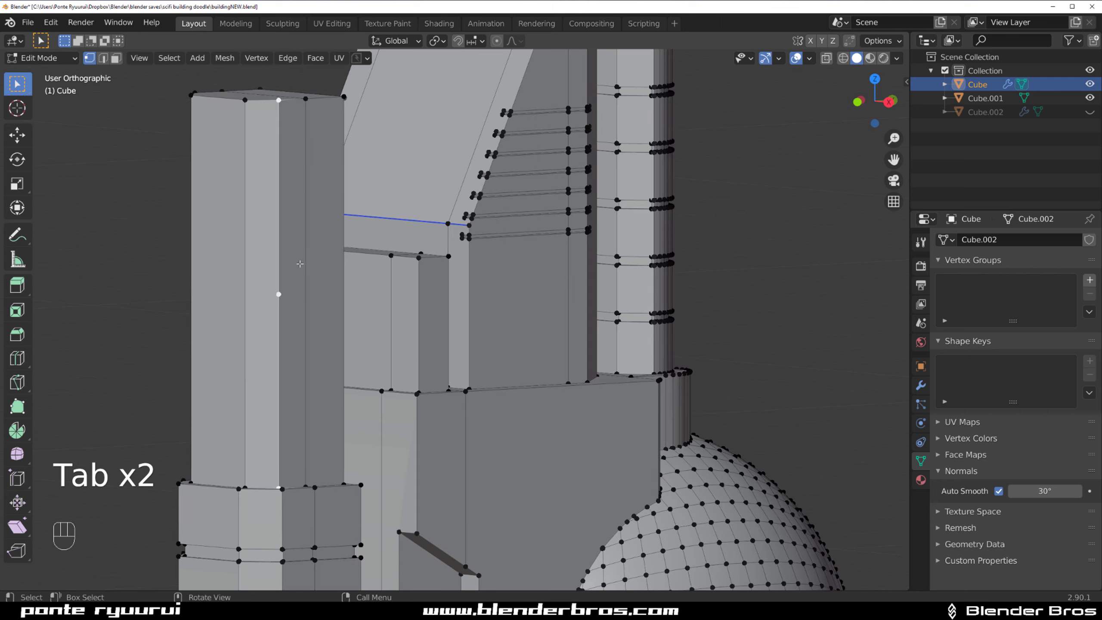
key(Tab)
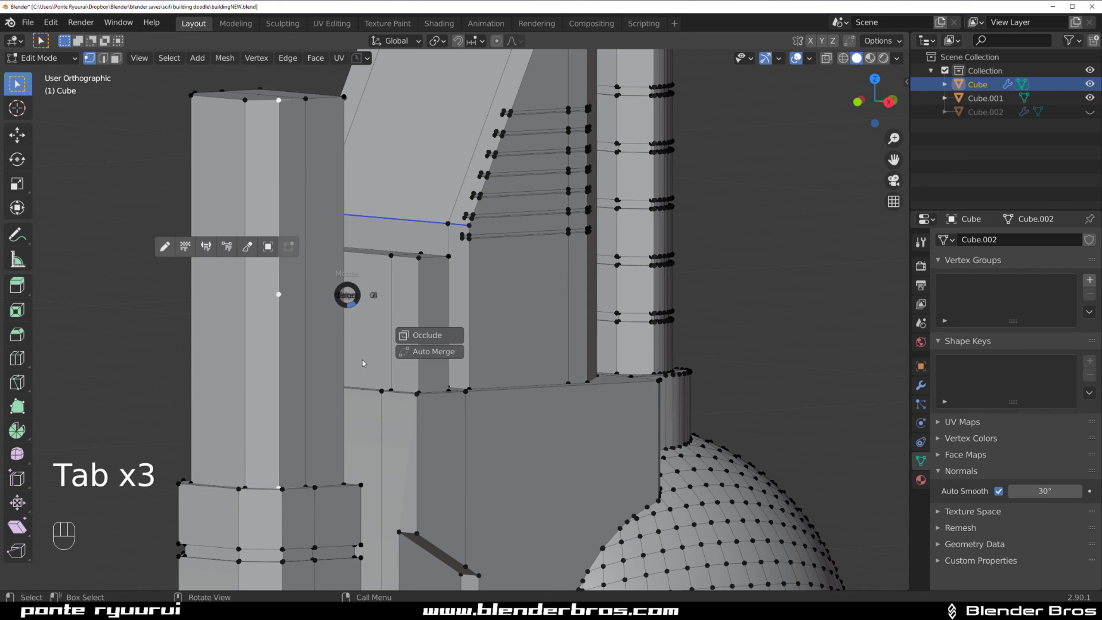
- Subdivide the matching vertical chamfer edge on the opposite side of the tower
middle_drag(370, 286, 320, 281)
key(ctrl+r)
key(Tab)
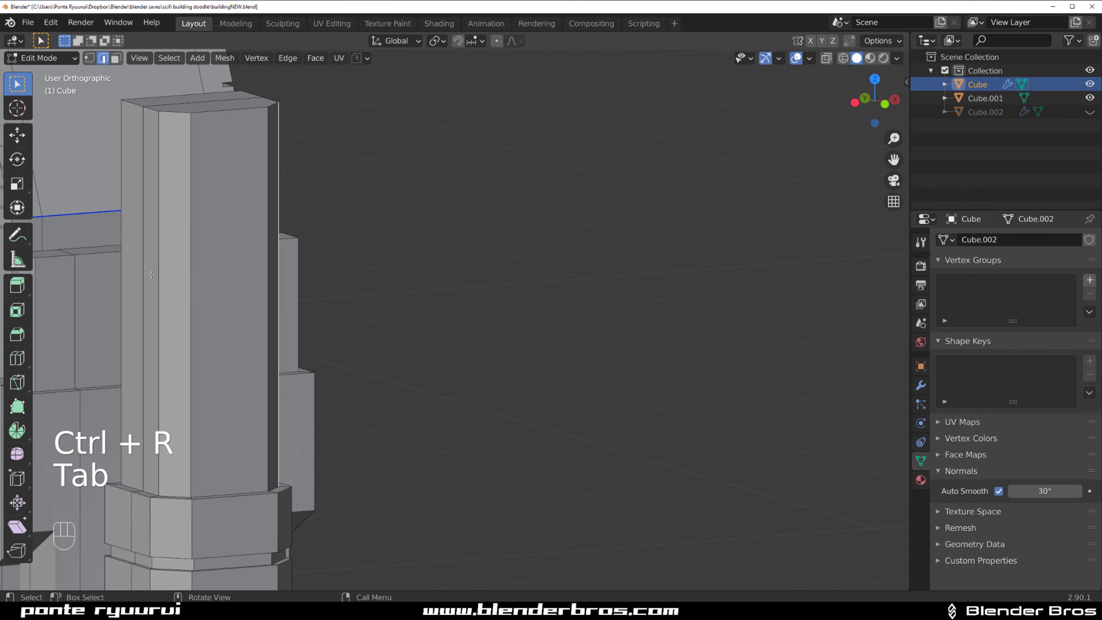
right_click(155, 274)
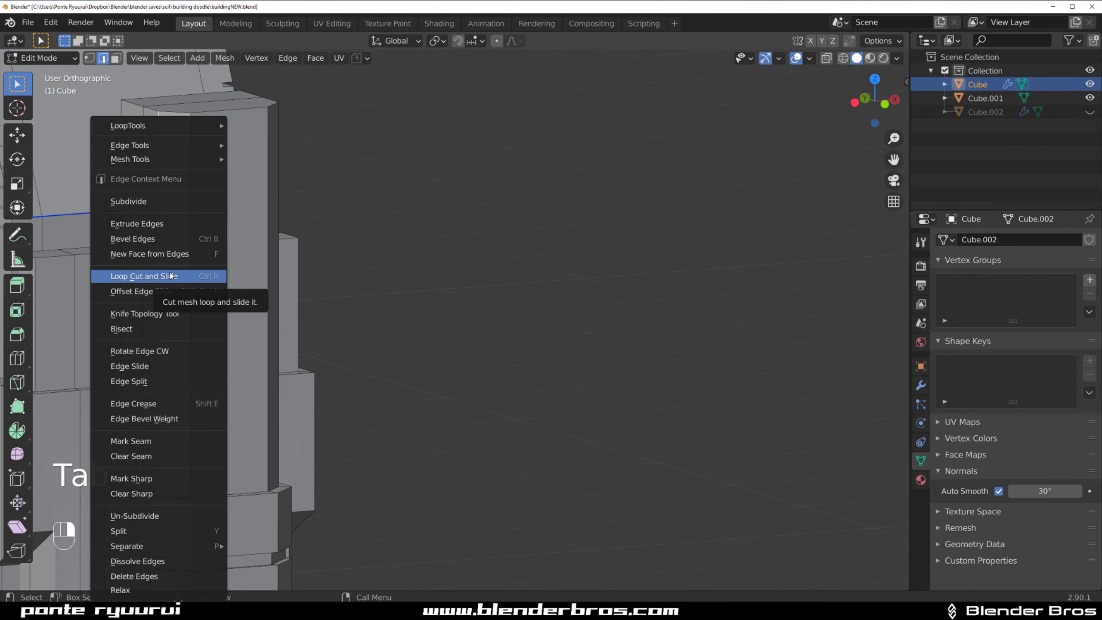
click(165, 201)
- Add 10 evenly spaced horizontal edge loops across the inner half of the chamfered tower, without sliding them
middle_drag(363, 271, 251, 320)
key(Tab)
key(Tab)
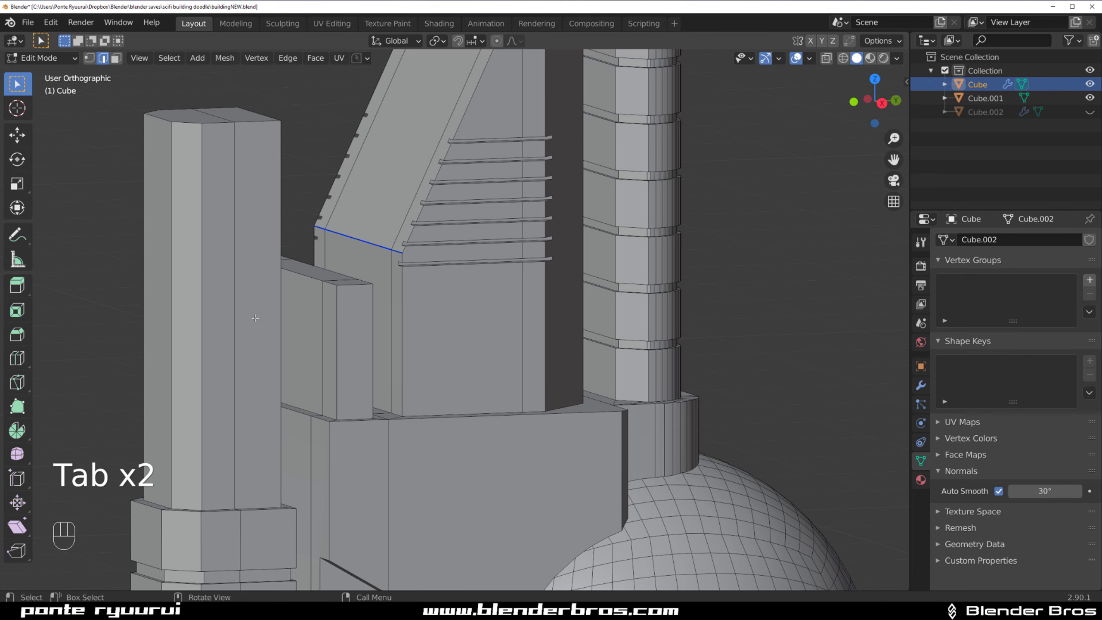
key(ctrl+r)
scroll(240, 307, up, 8)
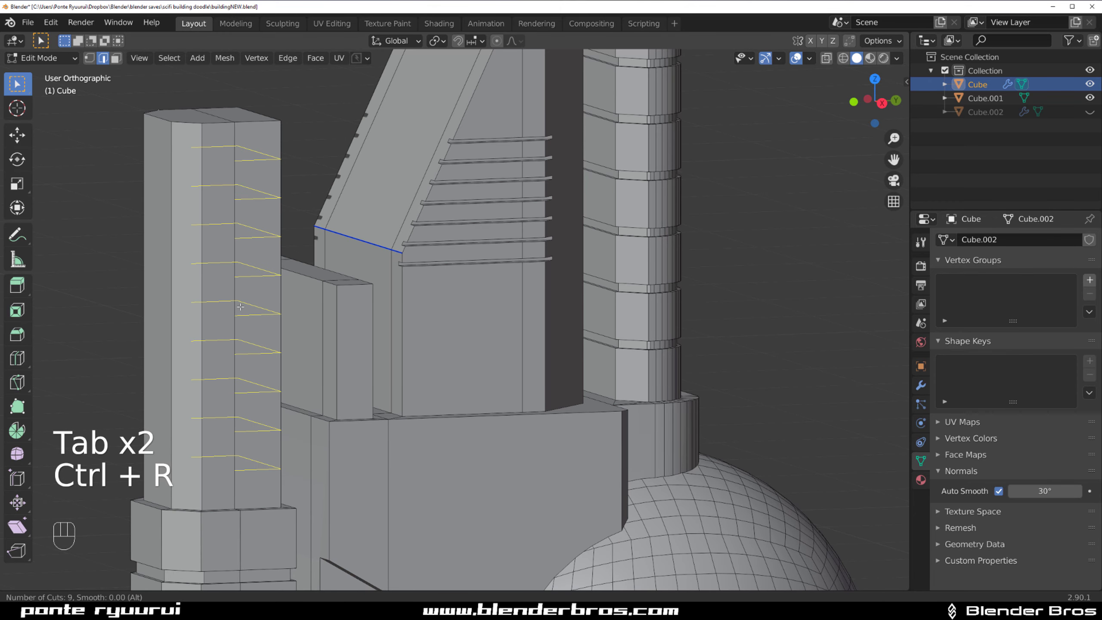
click(240, 307)
right_click(240, 307)
- Try a narrow bevel and an in-place extrusion on the tower's horizontal edge loops, and undo both
middle_drag(239, 307, 341, 308)
key(ctrl+b)
click(288, 320)
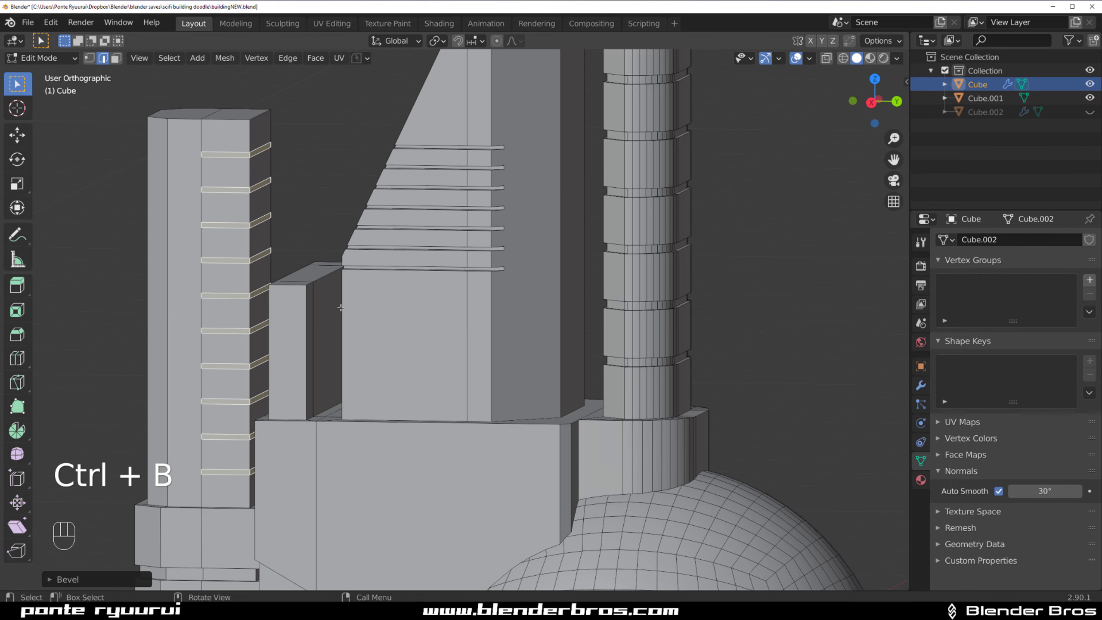
key(e)
right_click(343, 307)
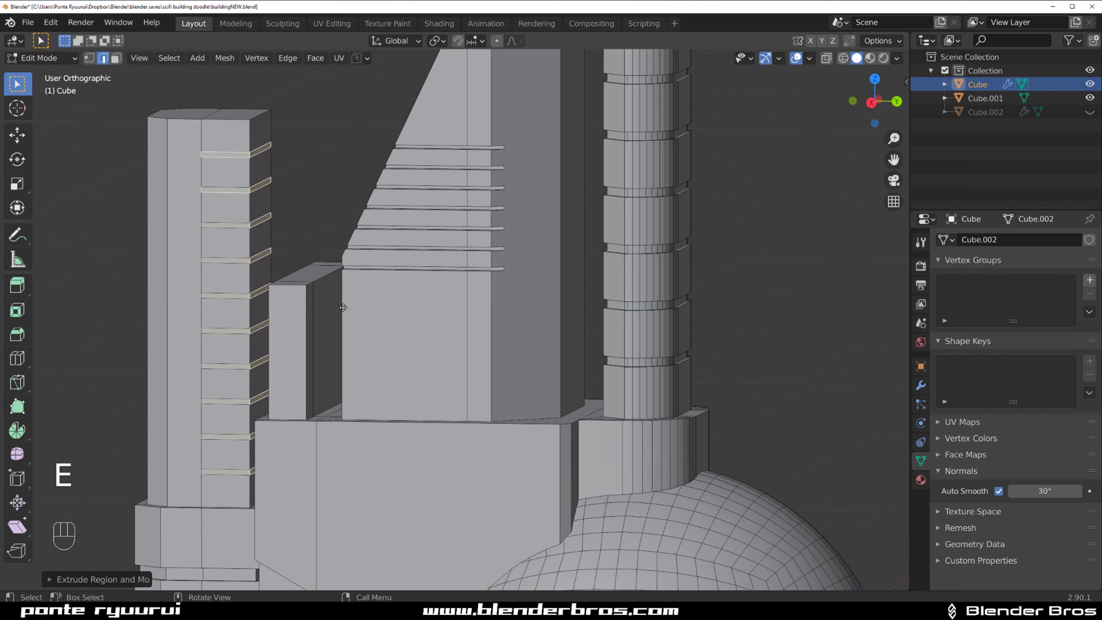
key(ctrl+z)
key(ctrl+z)
key(ctrl+z)
- Bevel the tower's 10 horizontal loops into wide bands and inset the resulting faces slightly
scroll(380, 311, up, 2)
key(ctrl+b)
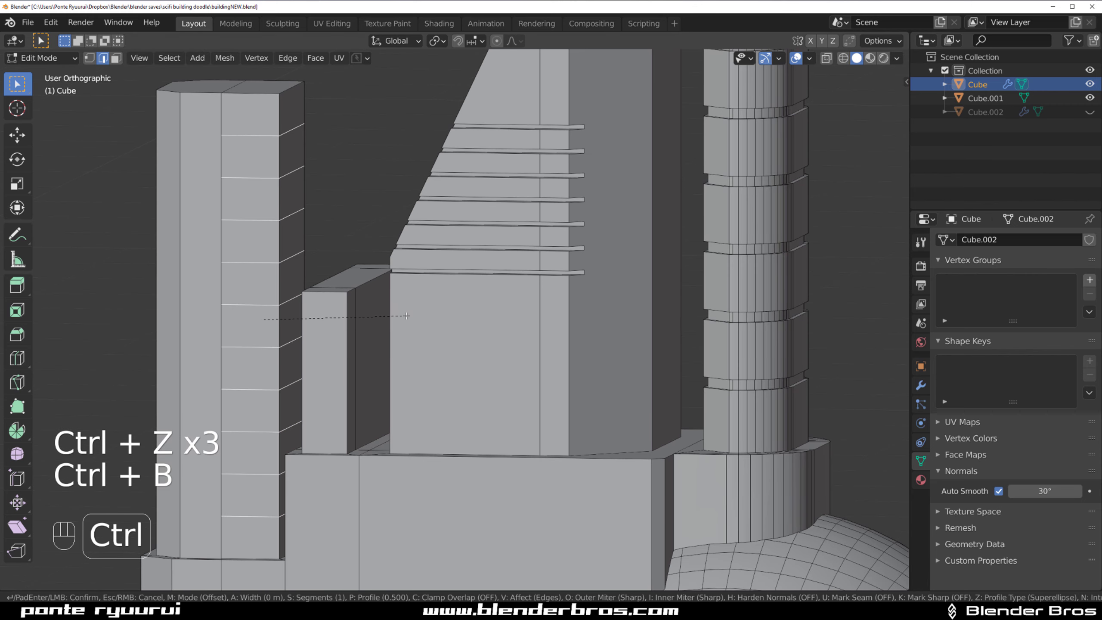
shift+click(487, 343)
key(i)
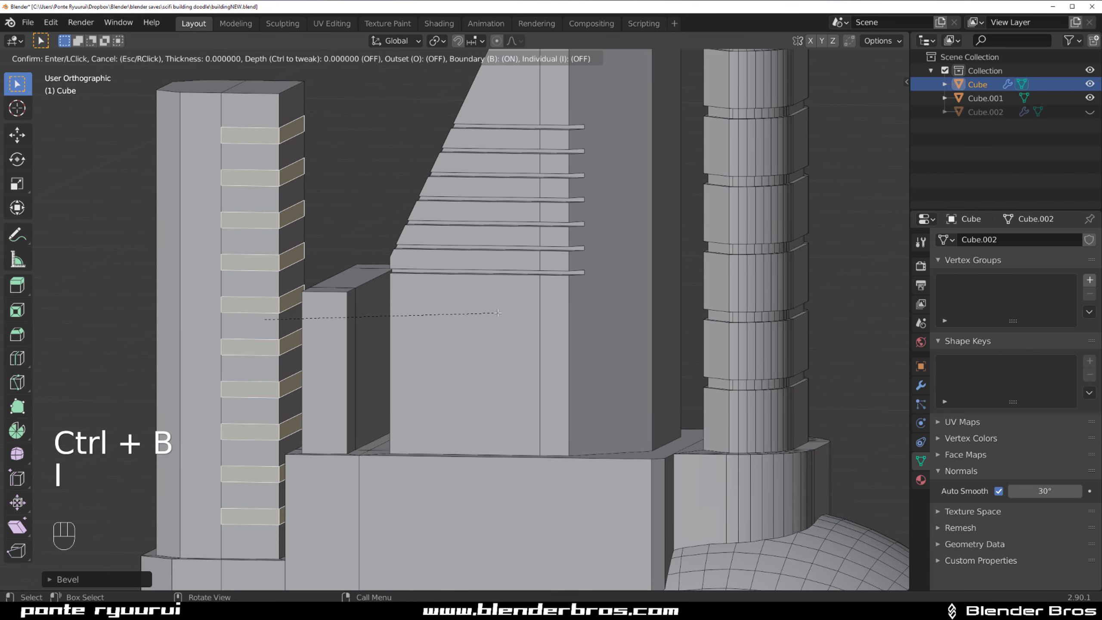
shift+click(489, 312)
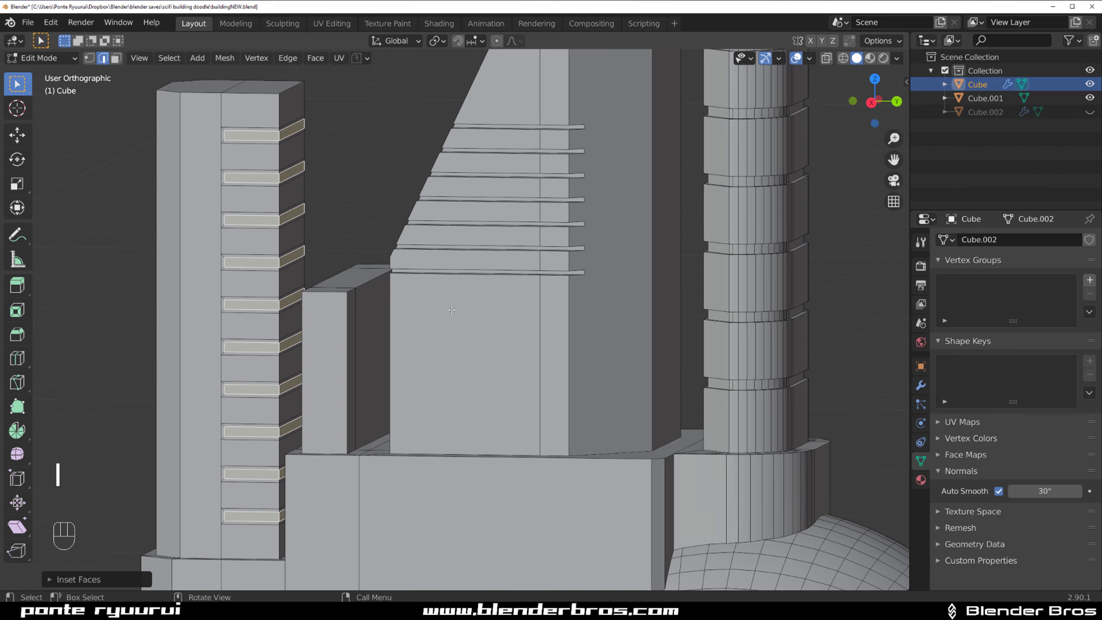
- Extrude the inset bands in place, shrink them inward into recessed window strips, and return to Object Mode
key(e)
right_click(467, 310)
key(alt+s)
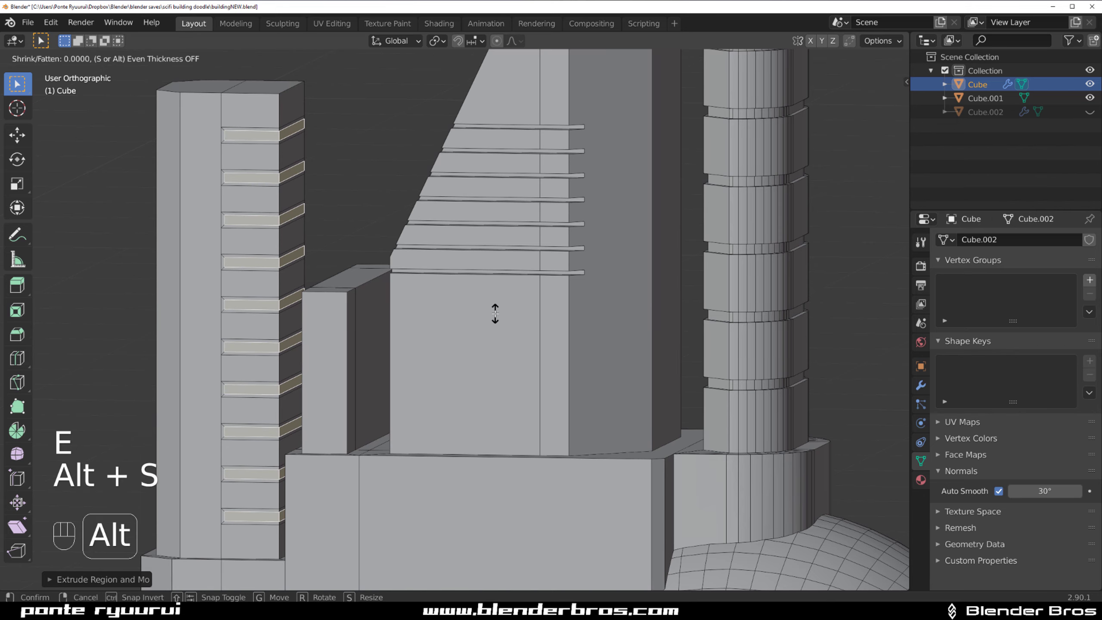
click(500, 347)
key(Tab)
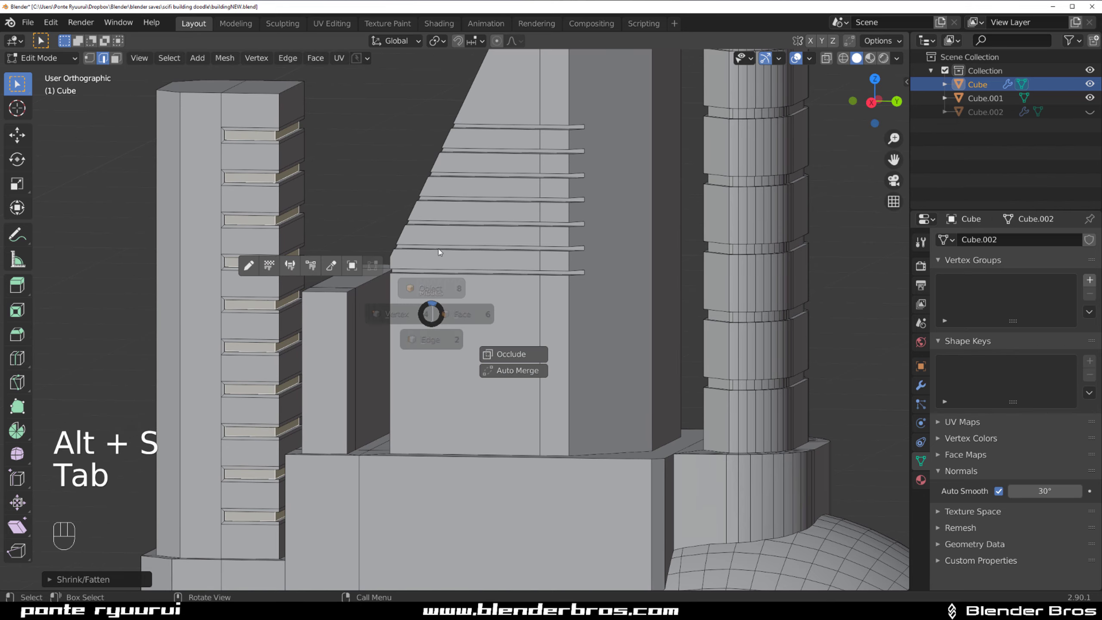
click(430, 288)
- Merge the leftover midpoint vertex on the tower's first subdivided chamfer edge into that edge's top vertex
scroll(421, 270, down, 3)
middle_drag(422, 270, 382, 216)
scroll(488, 261, down, 3)
middle_drag(383, 216, 372, 224)
scroll(372, 224, up, 2)
key(Tab)
shift+middle_drag(268, 232, 398, 319)
scroll(398, 319, up, 1)
scroll(398, 319, up, 2)
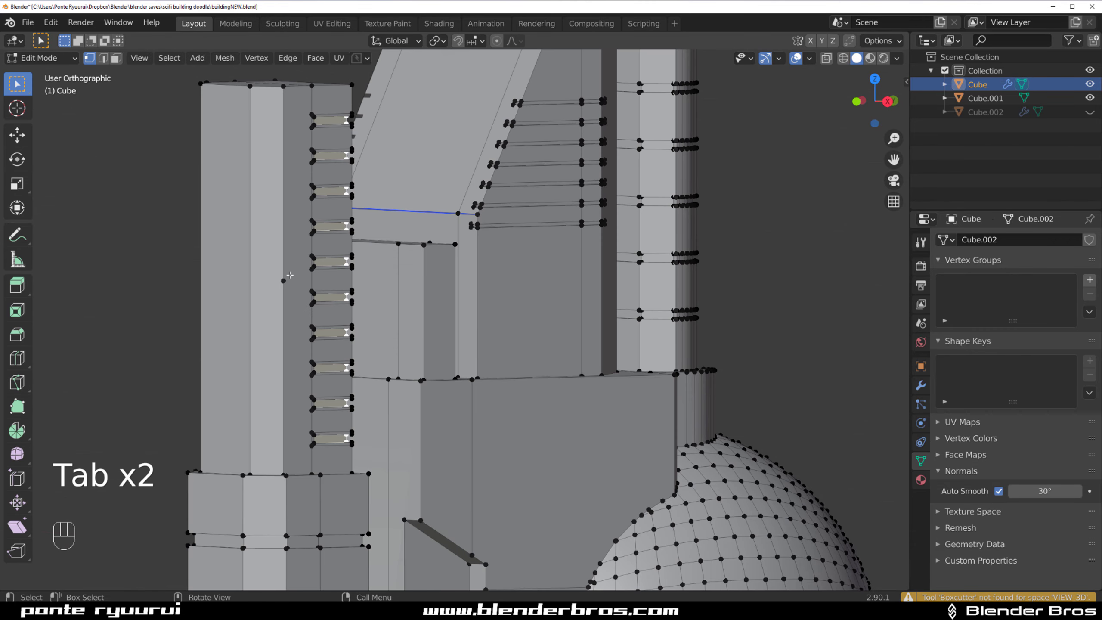
key(1)
middle_drag(283, 86, 276, 289)
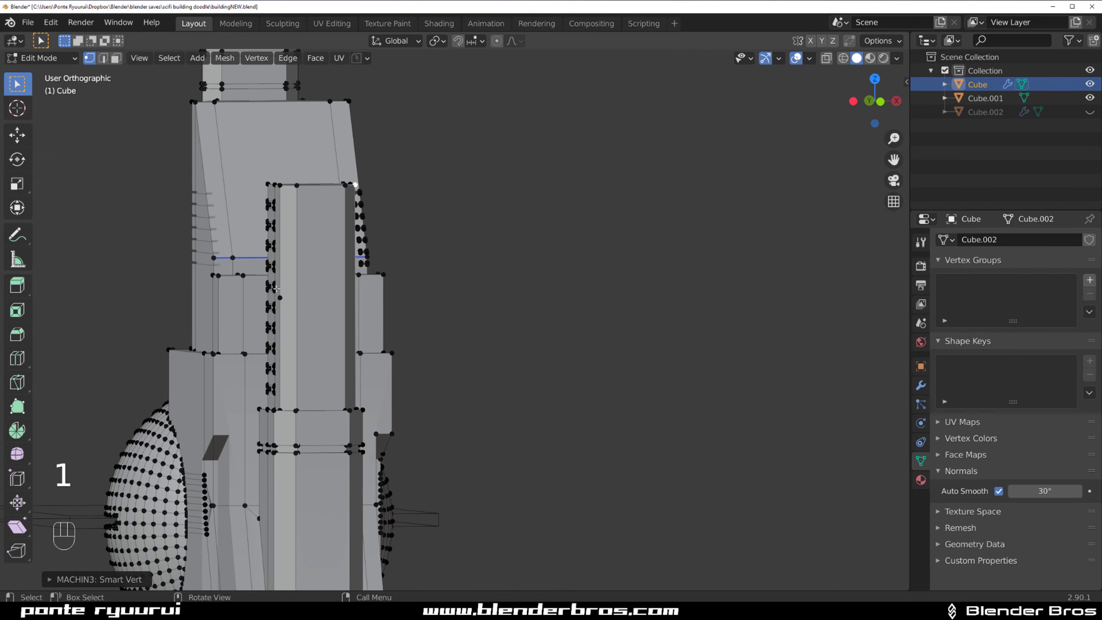
- Undo the last vertex merge, merge the remaining midpoint vertex into the top of its chamfer edge, and return to Object Mode
key(ctrl+z)
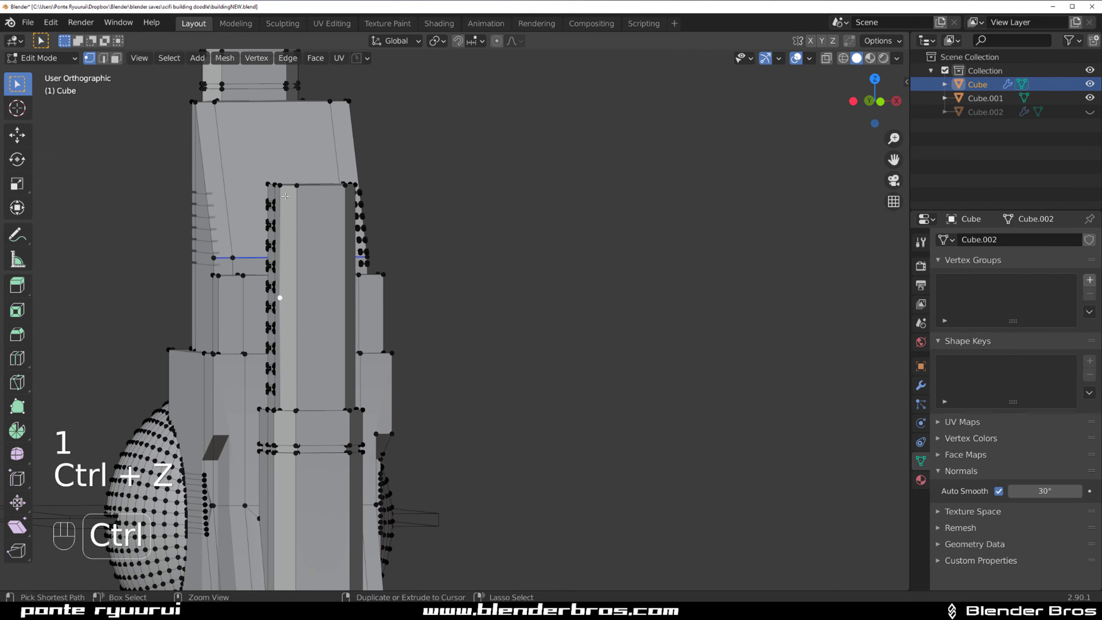
key(1)
key(Tab)
- Bevel the front tower's top edge above its grooved side into a wide chamfer and return to Object Mode
scroll(510, 288, up, 5)
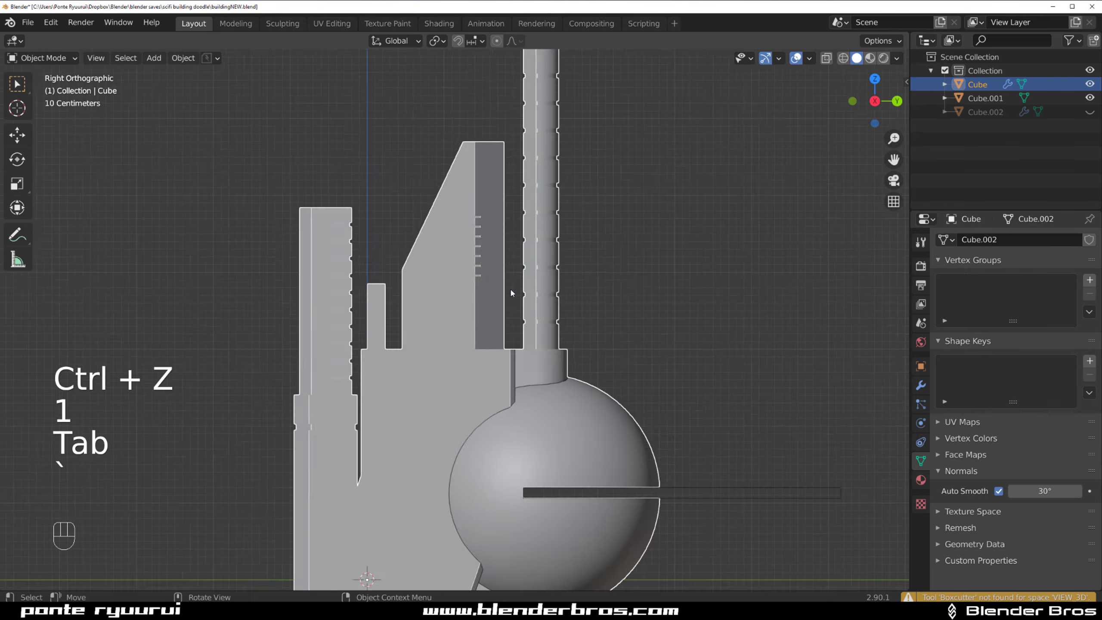
shift+middle_drag(509, 288, 299, 218)
scroll(480, 253, up, 2)
key(Tab)
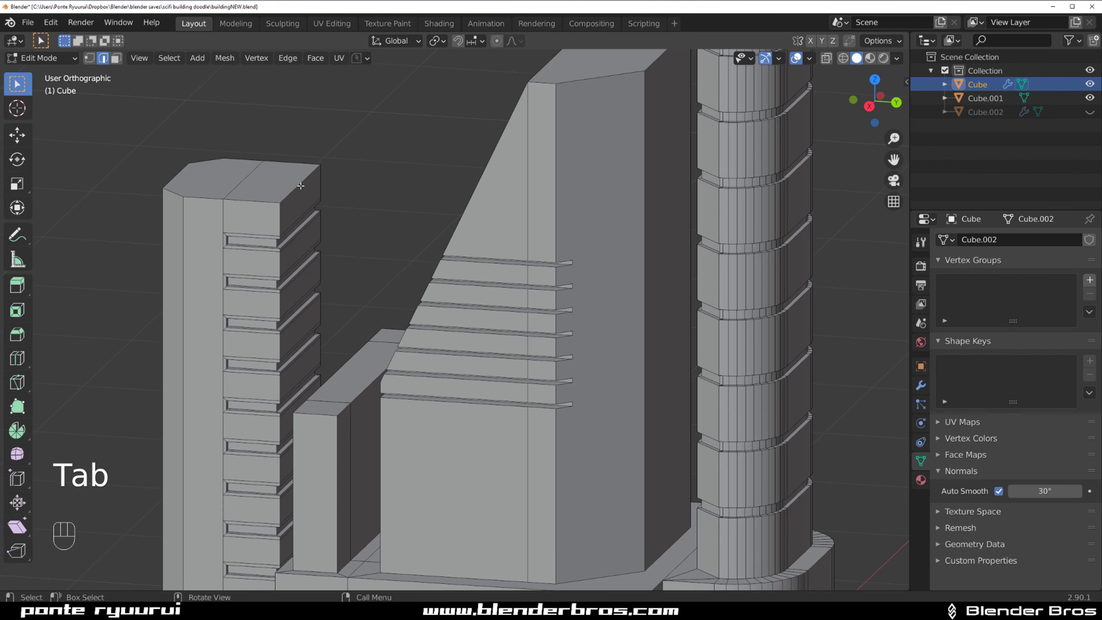
key(ctrl+b)
click(400, 241)
key(Tab)
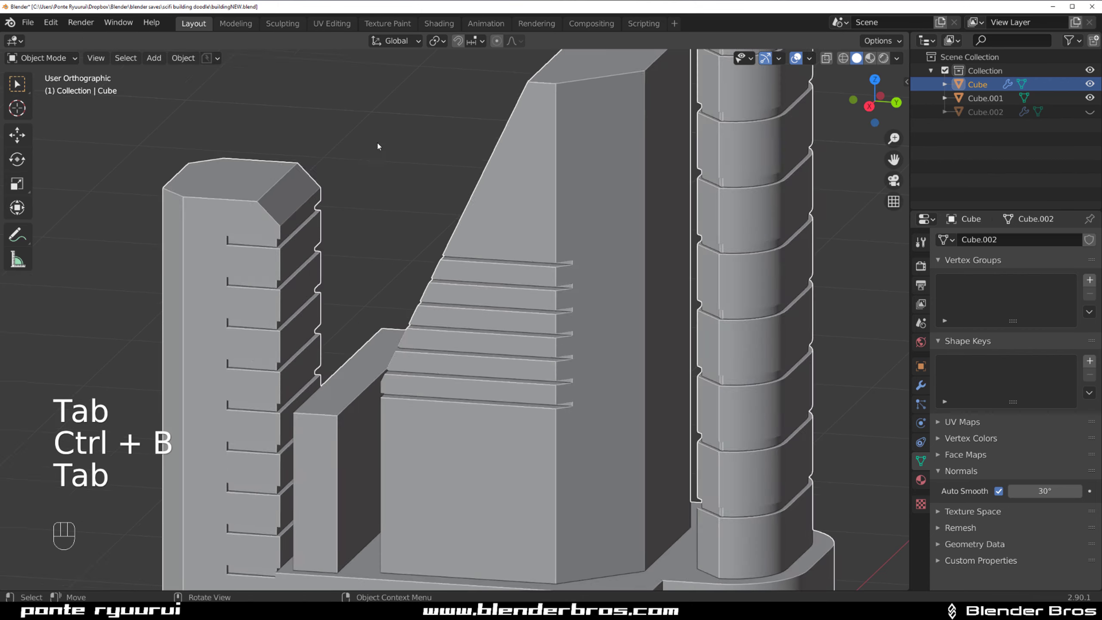
- Bevel the front tower's opposite top edge, above its plain outer side, into a chamfer
key(grave)
middle_drag(442, 259, 331, 238)
key(Tab)
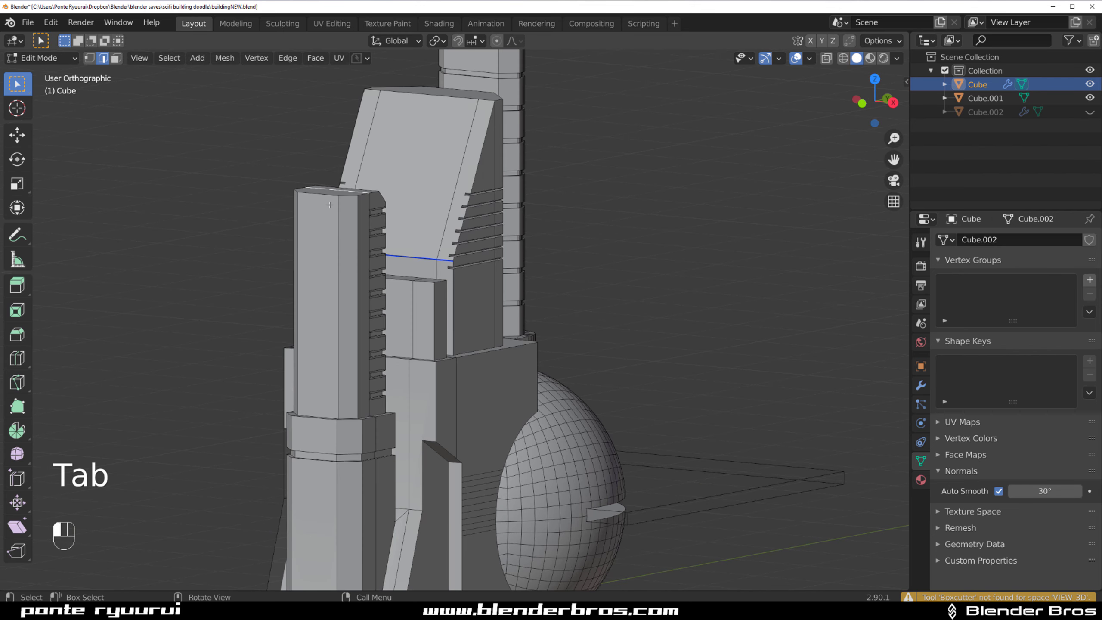
key(ctrl+b)
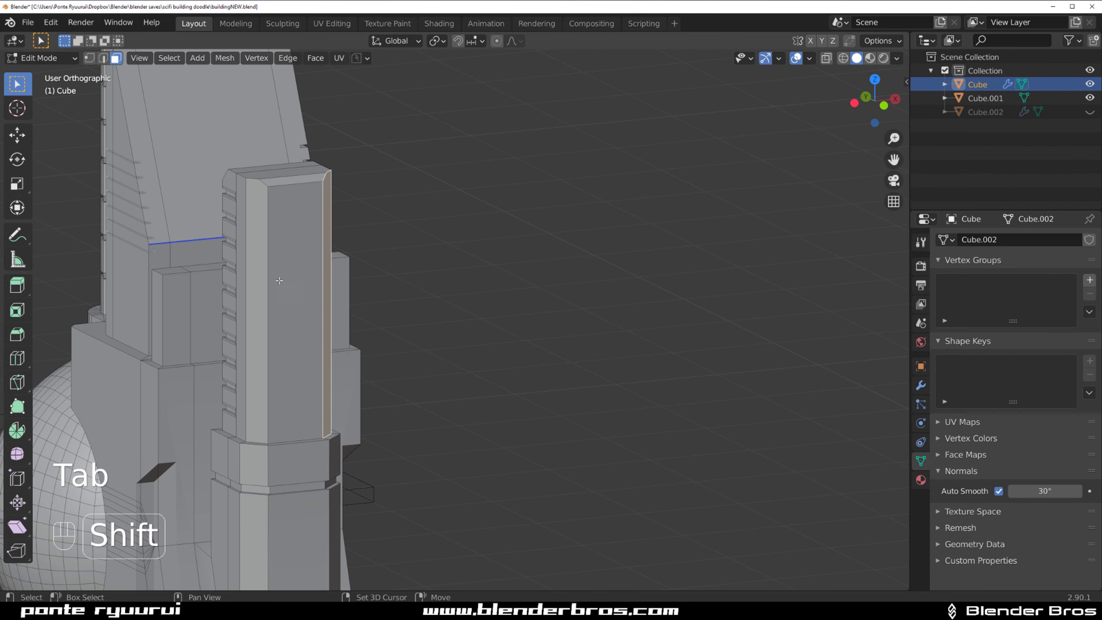
- Try insetting the corner chamfer faces continuously from the front tower's upper section down through its lower sections, and undo the inset
shift+click(261, 288)
middle_drag(349, 330, 284, 276)
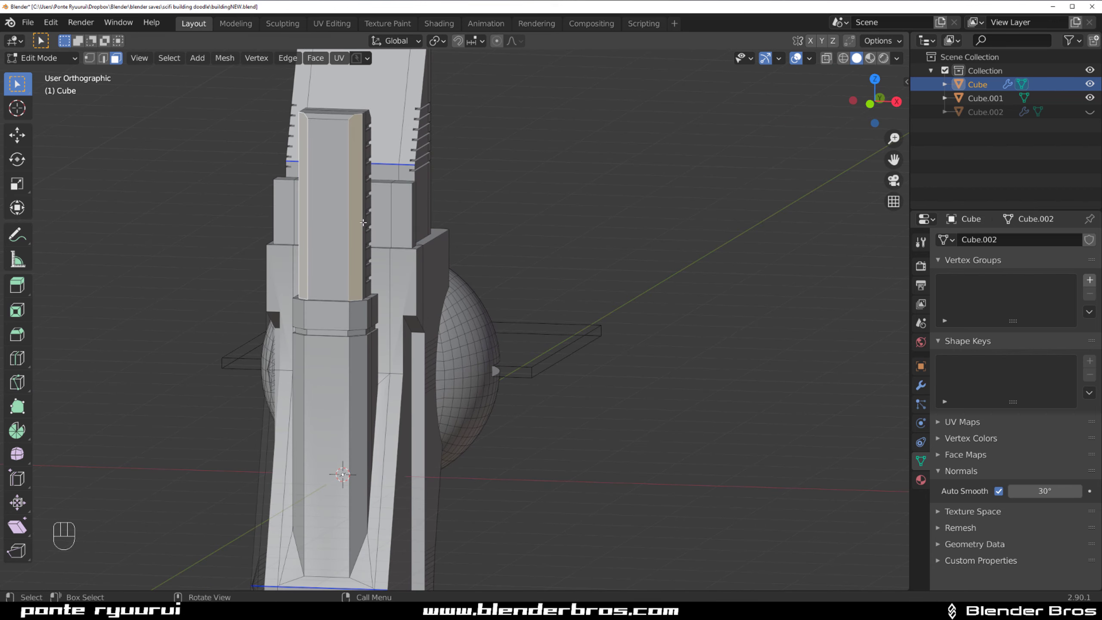
ctrl+click(356, 365)
middle_drag(356, 365, 471, 322)
shift+click(318, 240)
ctrl+click(315, 381)
shift+middle_drag(448, 255, 429, 303)
scroll(429, 303, up, 1)
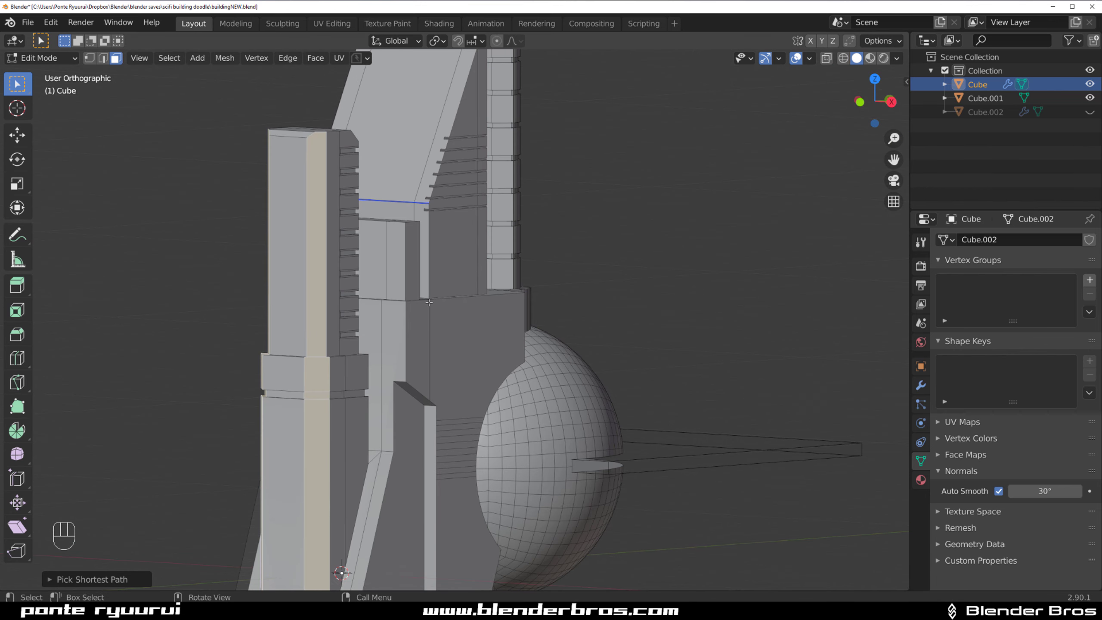
key(i)
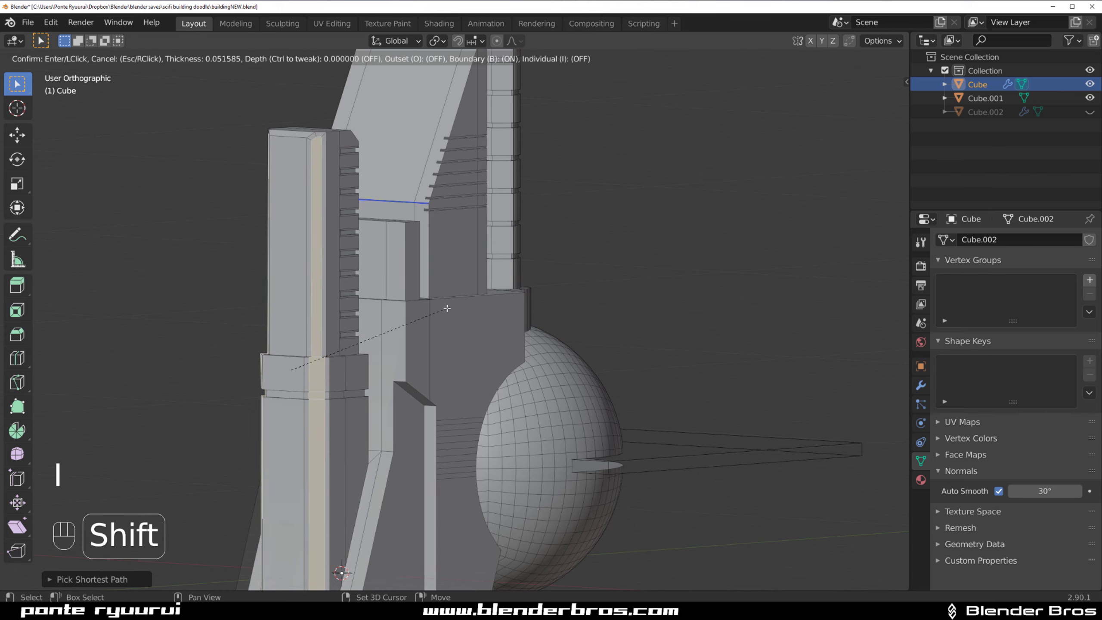
click(409, 317)
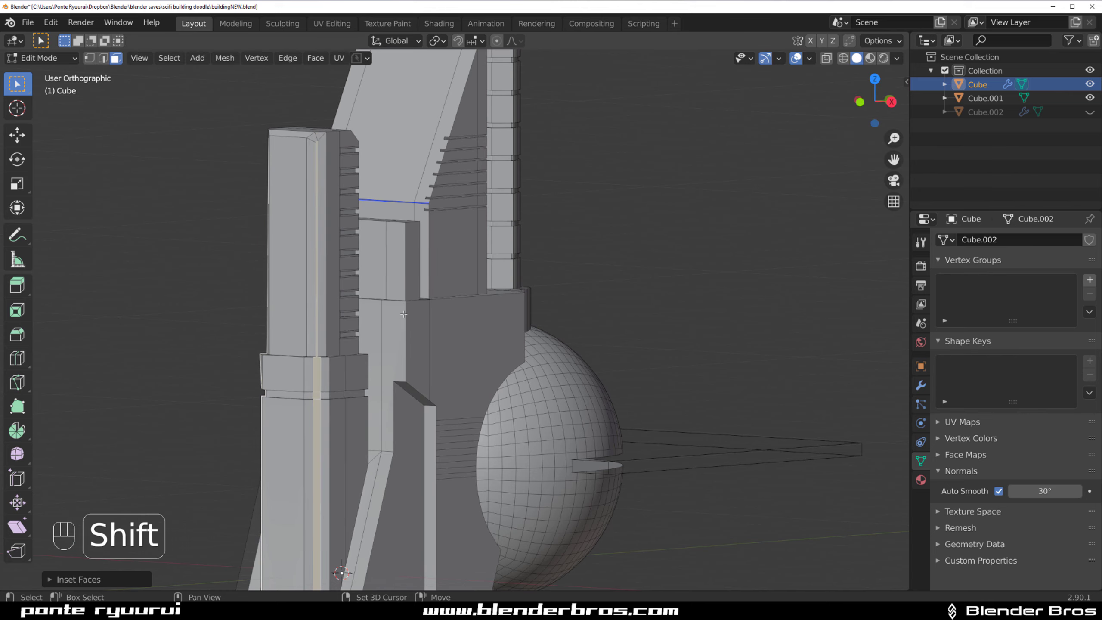
mouse_move(409, 317)
middle_down()
mouse_move(487, 312)
mouse_move(415, 322)
middle_up()
scroll(414, 322, up, 2)
key(ctrl+z)
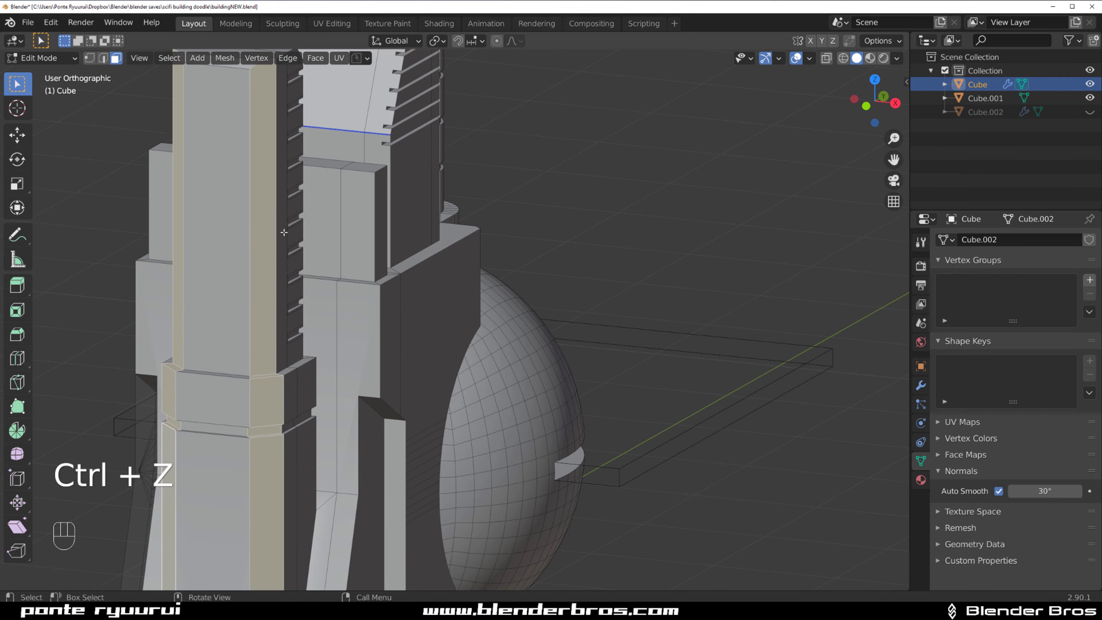
key(ctrl+z)
- Inset only the two corner chamfer faces of the front tower's upper section into narrow vertical strips
scroll(278, 222, down, 3)
middle_drag(260, 260, 323, 280)
shift+click(299, 266)
scroll(321, 261, up, 4)
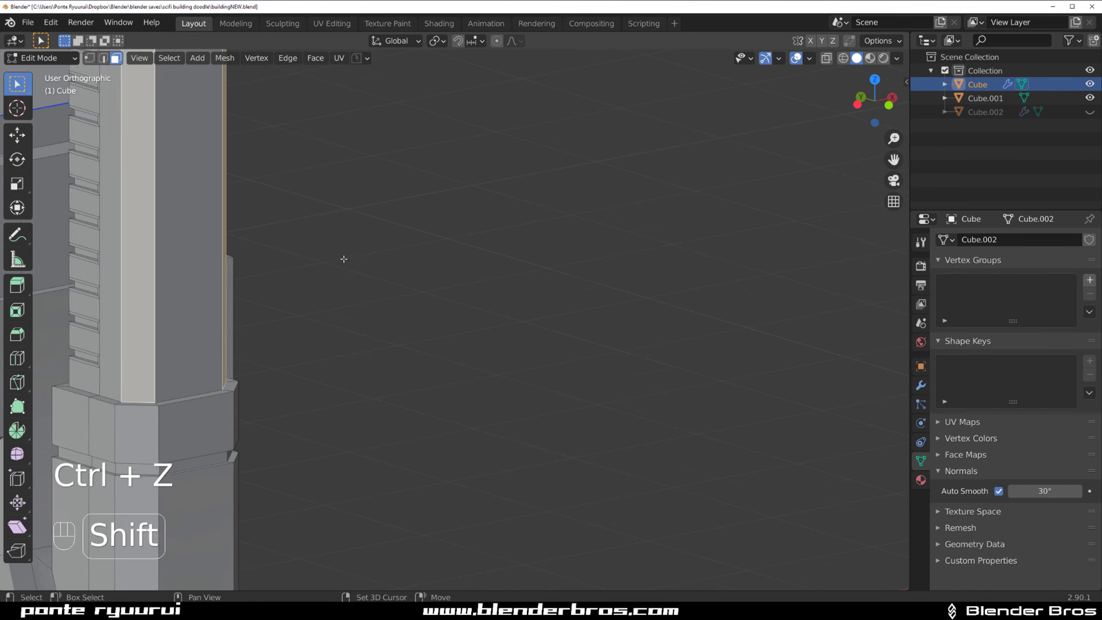
shift+middle_drag(391, 199, 517, 310)
key(i)
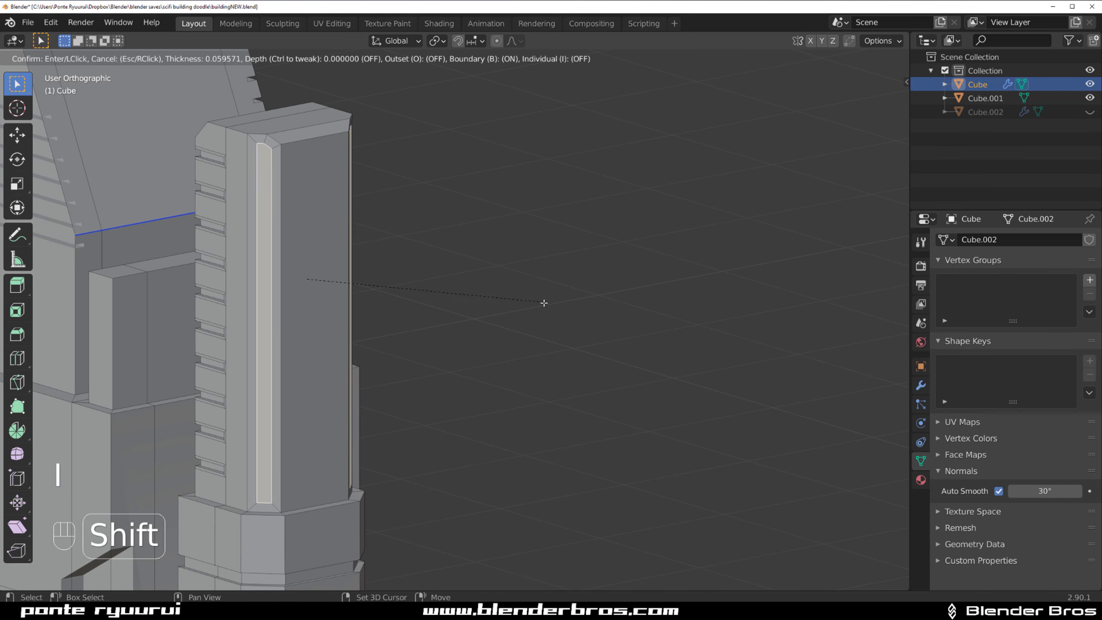
click(502, 311)
middle_drag(501, 309, 472, 309)
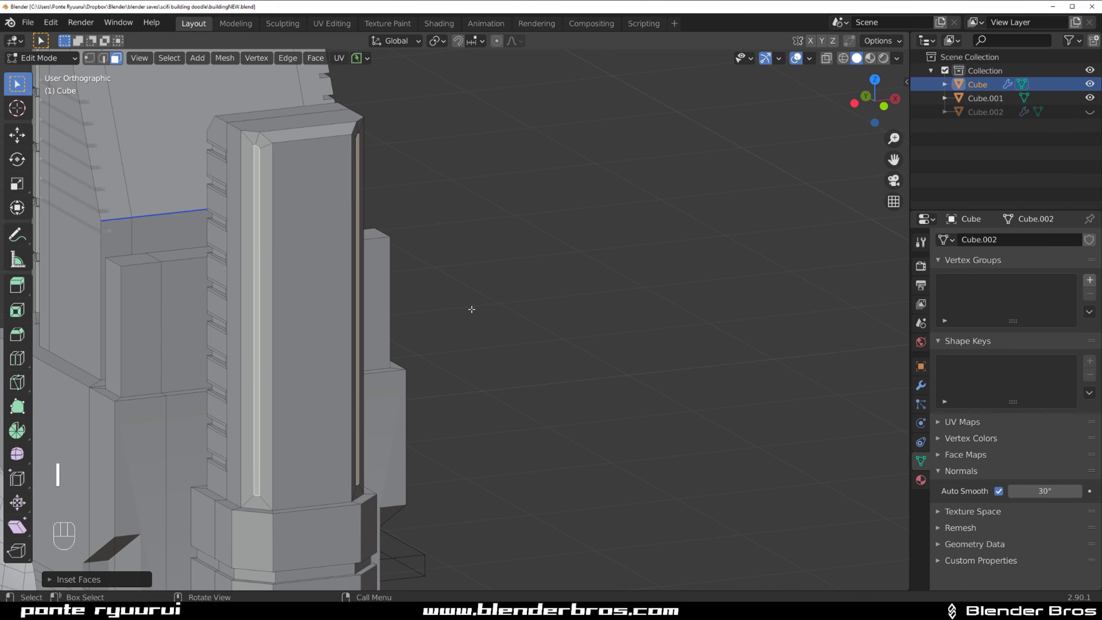
- Extrude the two inset strips in place, shrink them inward about 0.03 into recessed grooves, and return to Object Mode
key(e)
right_click(516, 307)
key(alt+s)
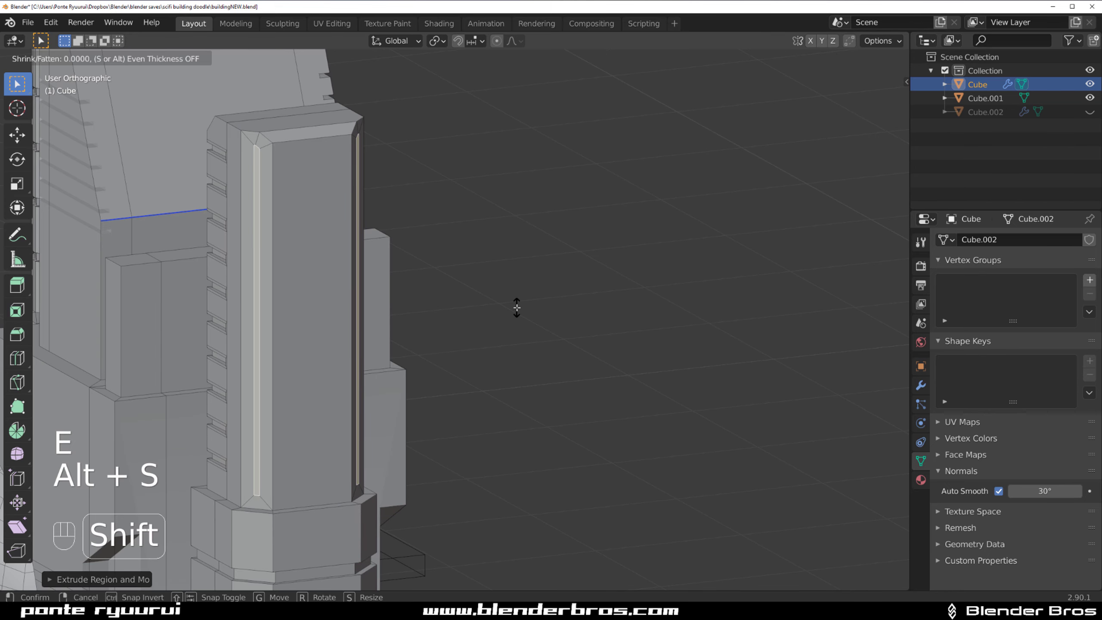
key(shift)
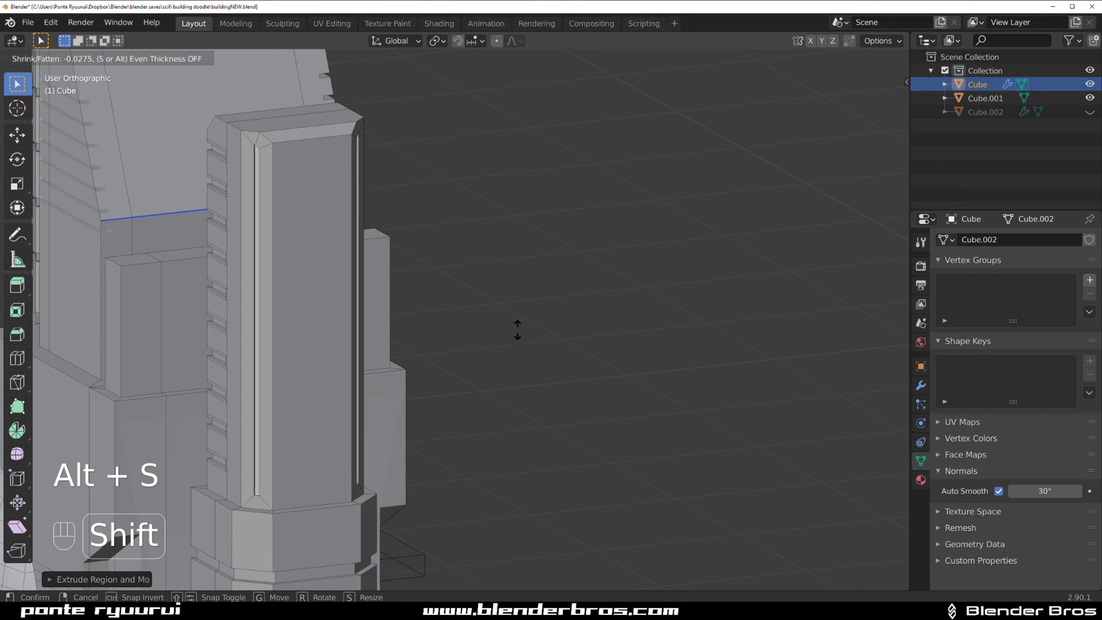
click(517, 330)
key(Tab)
- Duplicate the sphere's flat cutter box to overlap the building's opposite side, and scale the copy to about 0.6 along Z
middle_drag(517, 330, 501, 174)
scroll(417, 243, up, 1)
shift+middle_drag(376, 284, 390, 246)
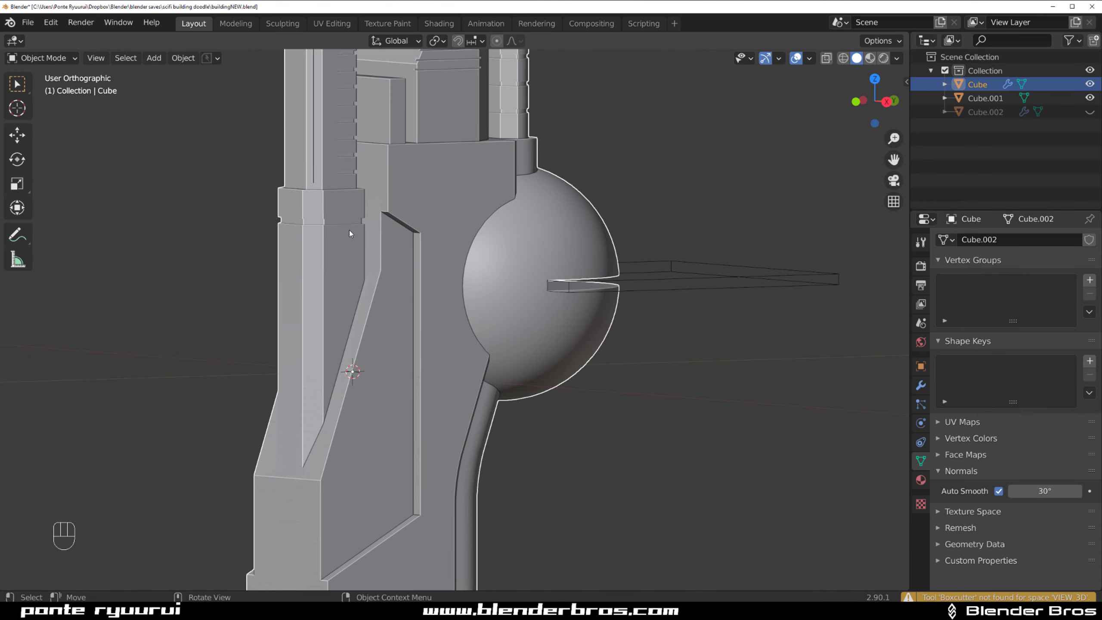
key(grave)
shift+middle_drag(389, 296, 445, 289)
click(729, 278)
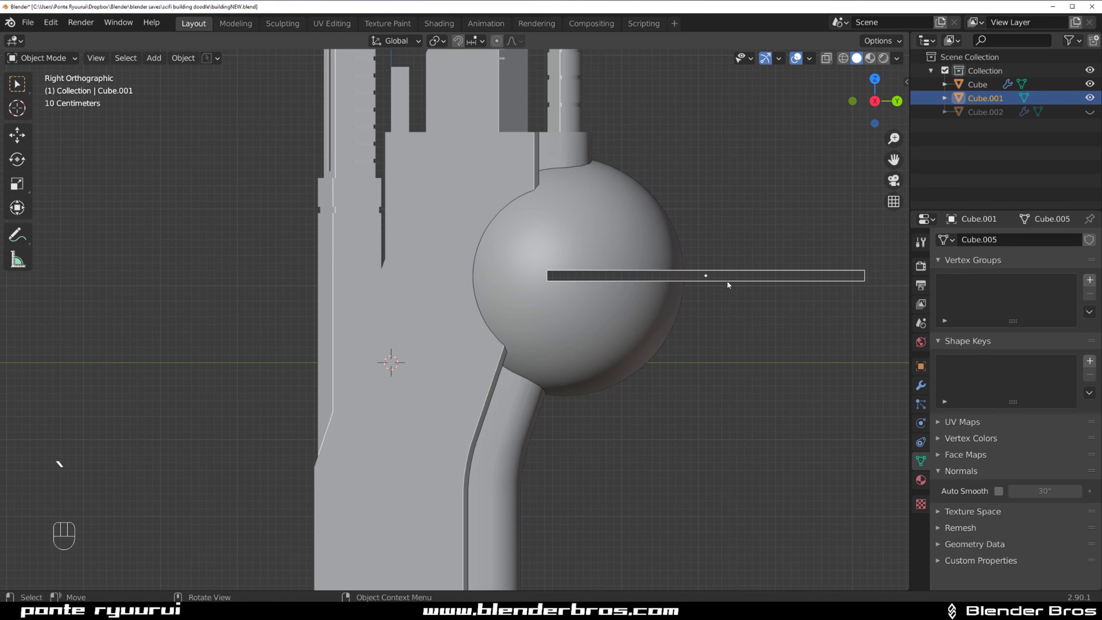
key(shift+d)
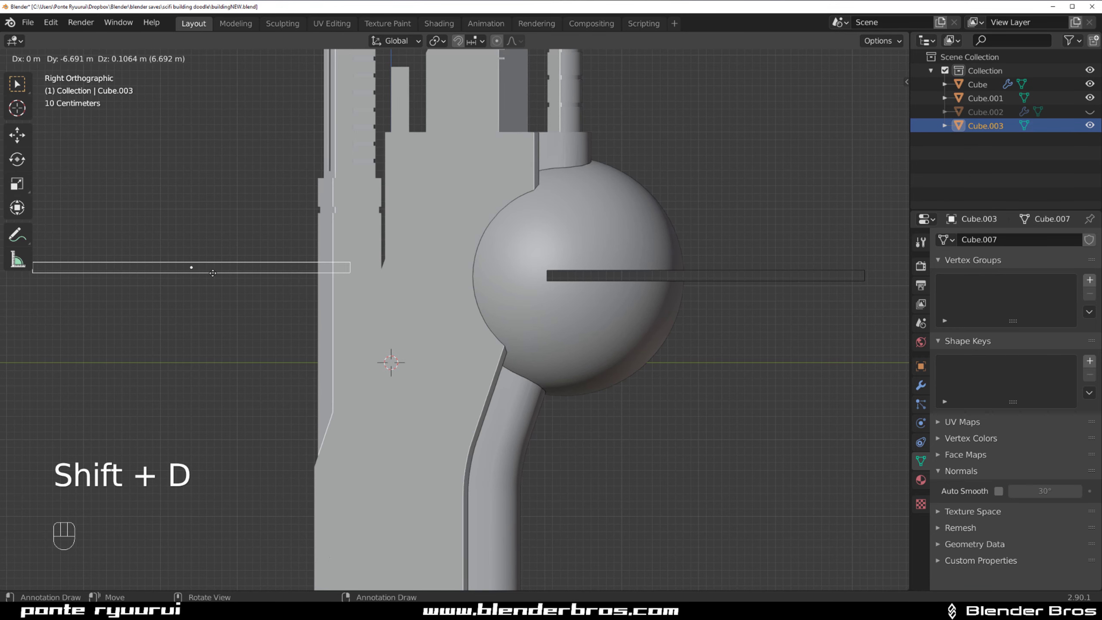
click(216, 267)
key(s)
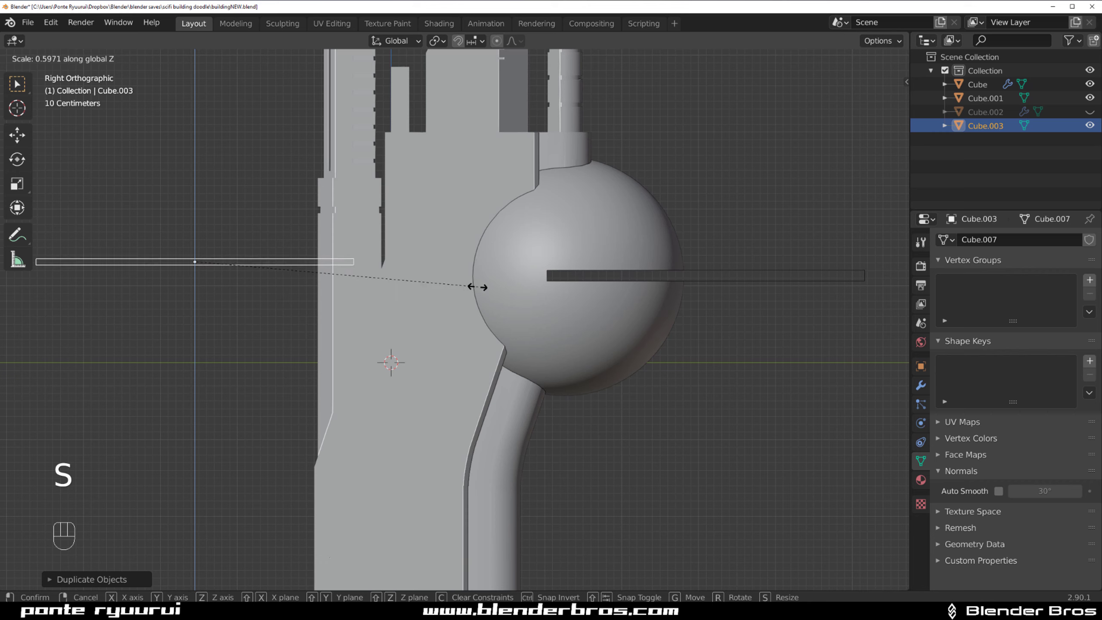
click(442, 295)
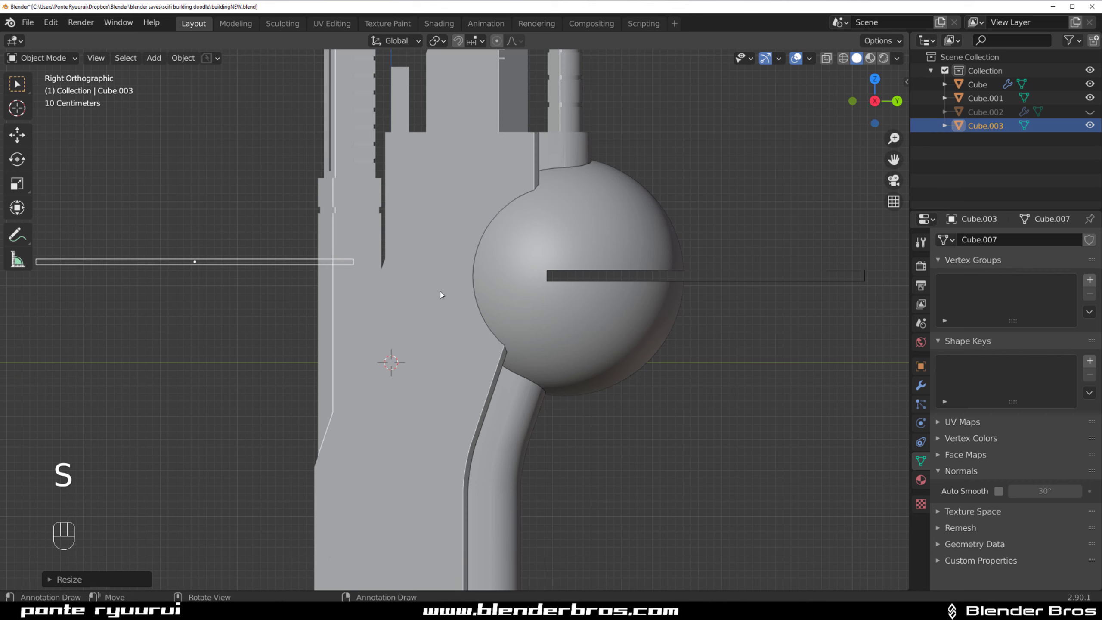
- Add an Array modifier with count 2 and relative Z offset 2 to the copied cutter, and subtract it from the building
click(922, 385)
click(955, 244)
click(833, 271)
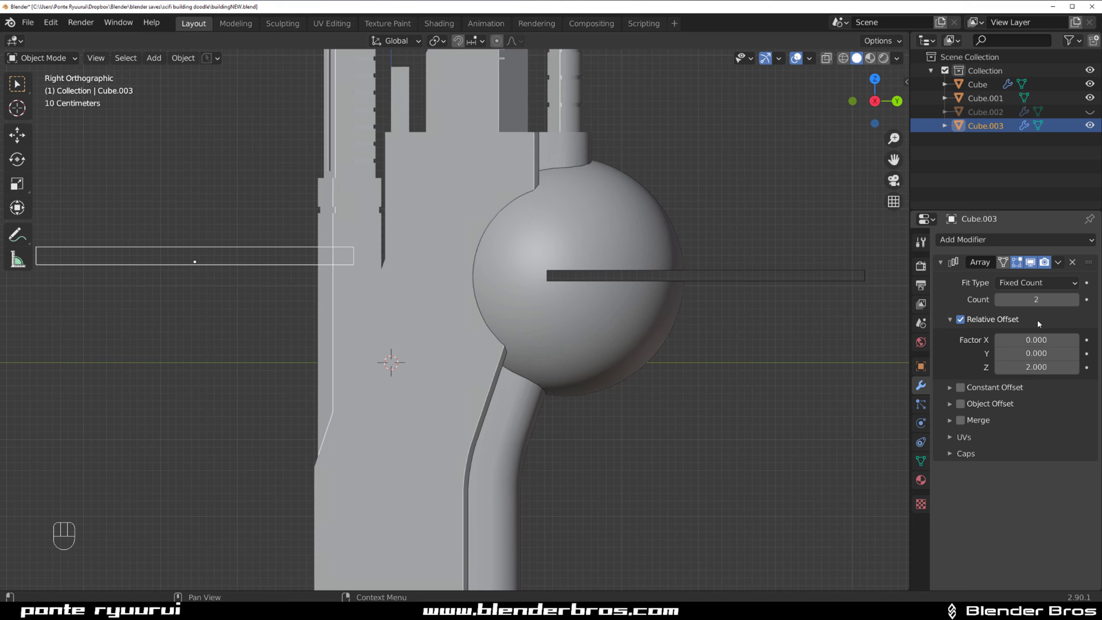
shift+click(401, 303)
key(ctrl+KP_Subtract)
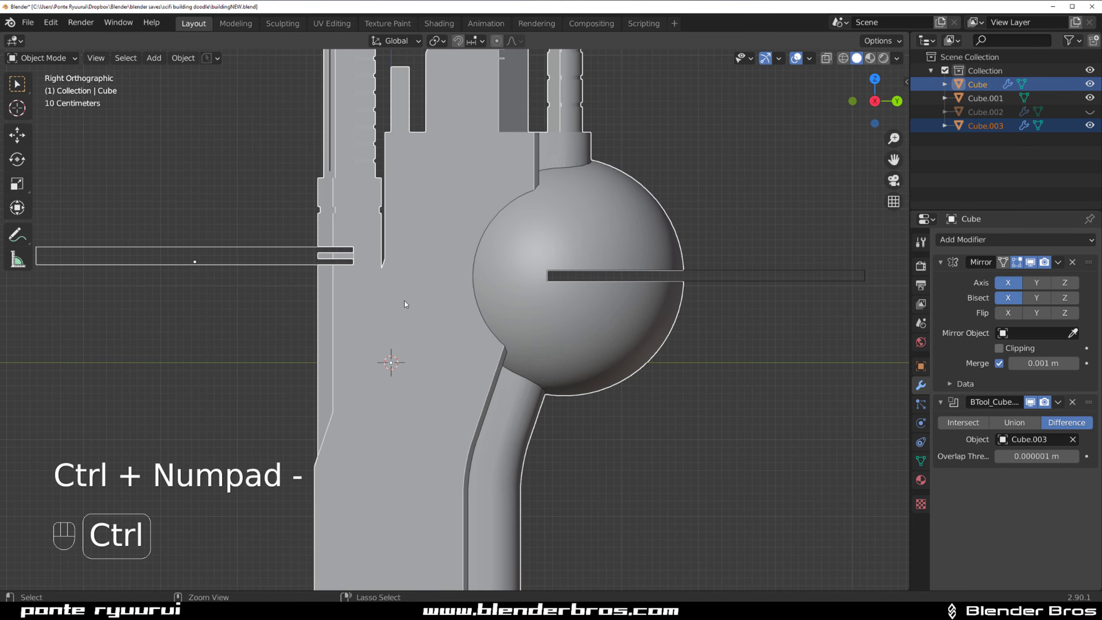
- Set the cutter's array count to 13 and move the stack down onto the middle of the building's front side
click(243, 246)
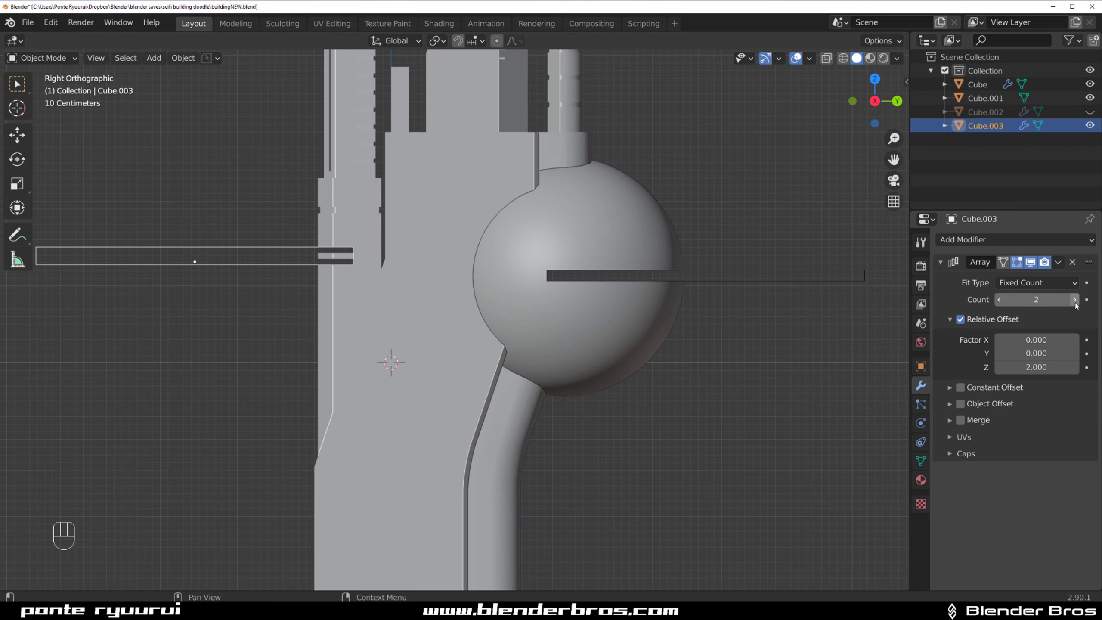
drag(1036, 299, 1078, 299)
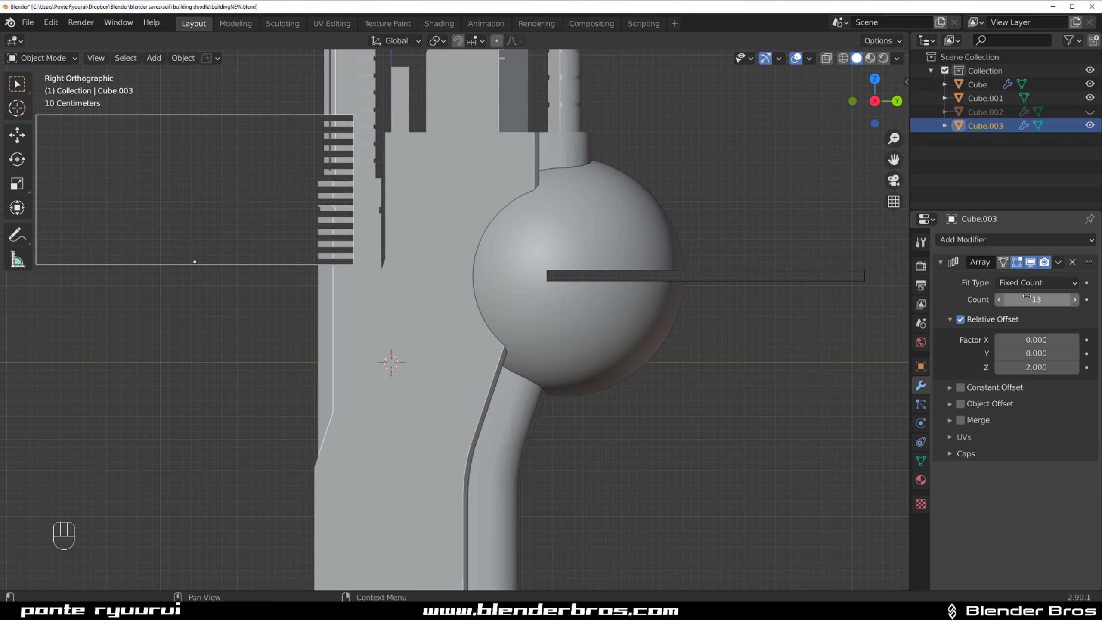
key(g)
click(433, 381)
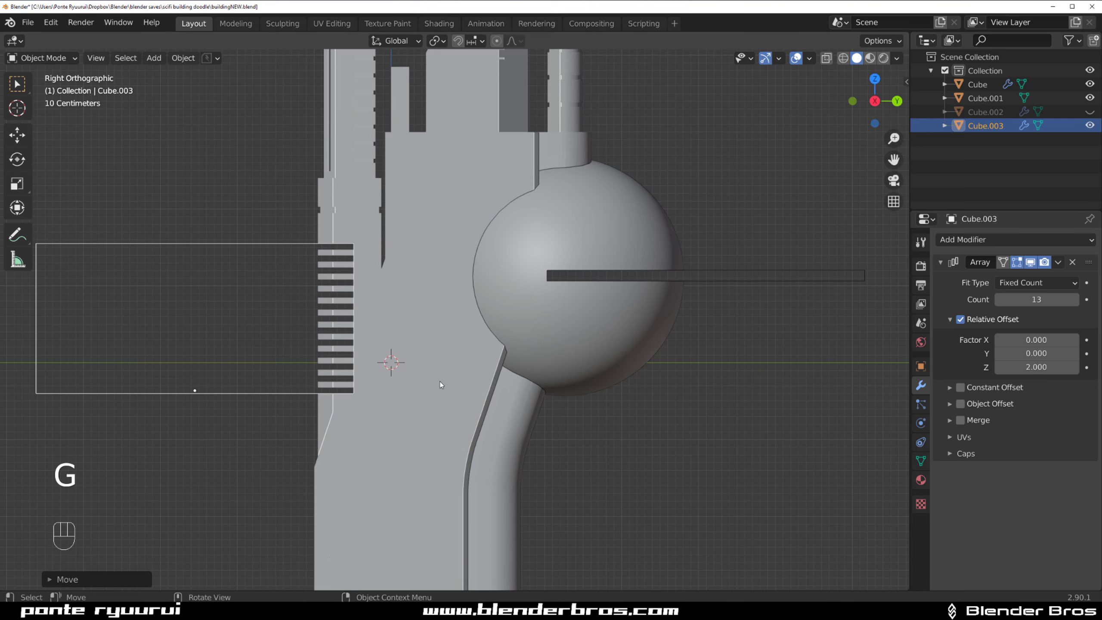
- Set the array's relative Y offset to -0.010 and move the stepped cutters deeper into the building
mouse_move(1036, 353)
shift+mouse_down()
mouse_move(1055, 353)
mouse_move(1032, 353)
shift+mouse_up()
key(g)
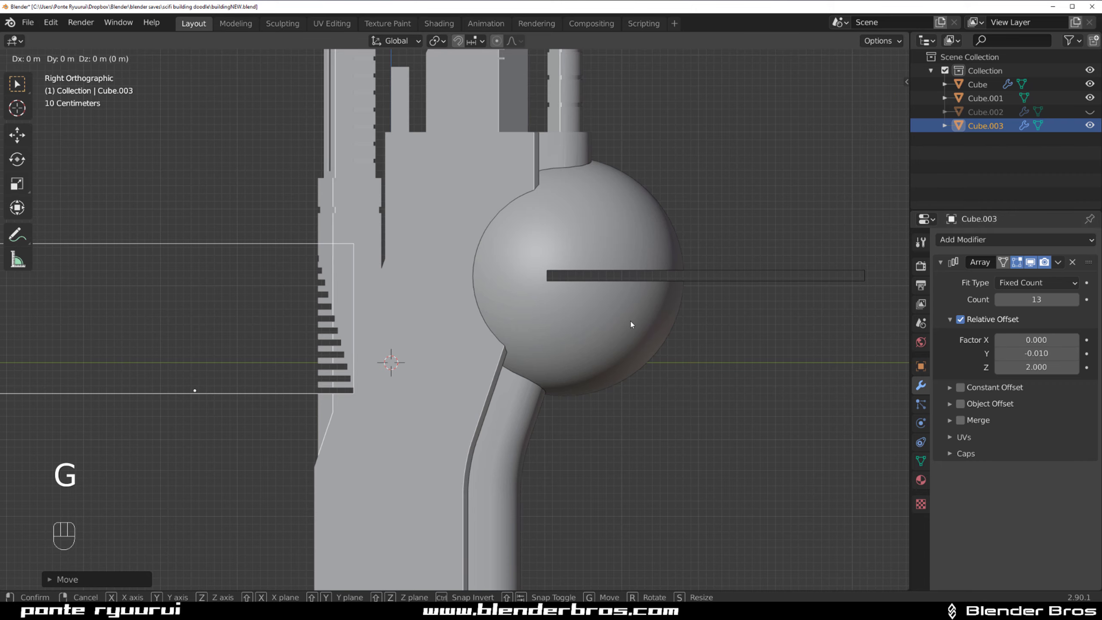
click(659, 317)
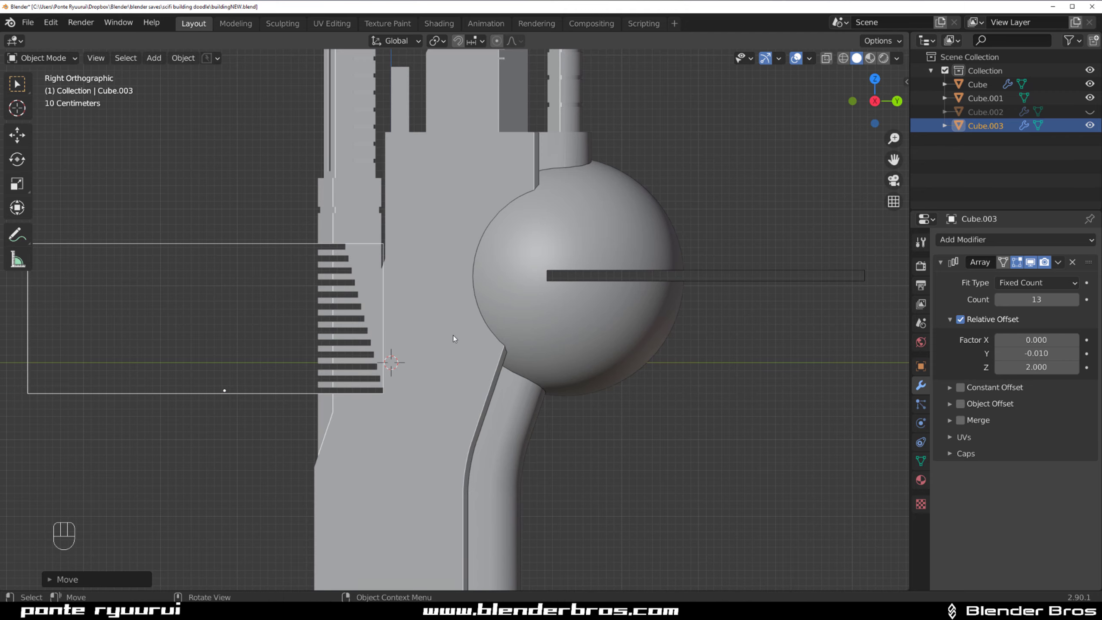
- Hide the arrayed cutter to examine the stepped slots up close, and undo the hiding
middle_drag(452, 335, 483, 293)
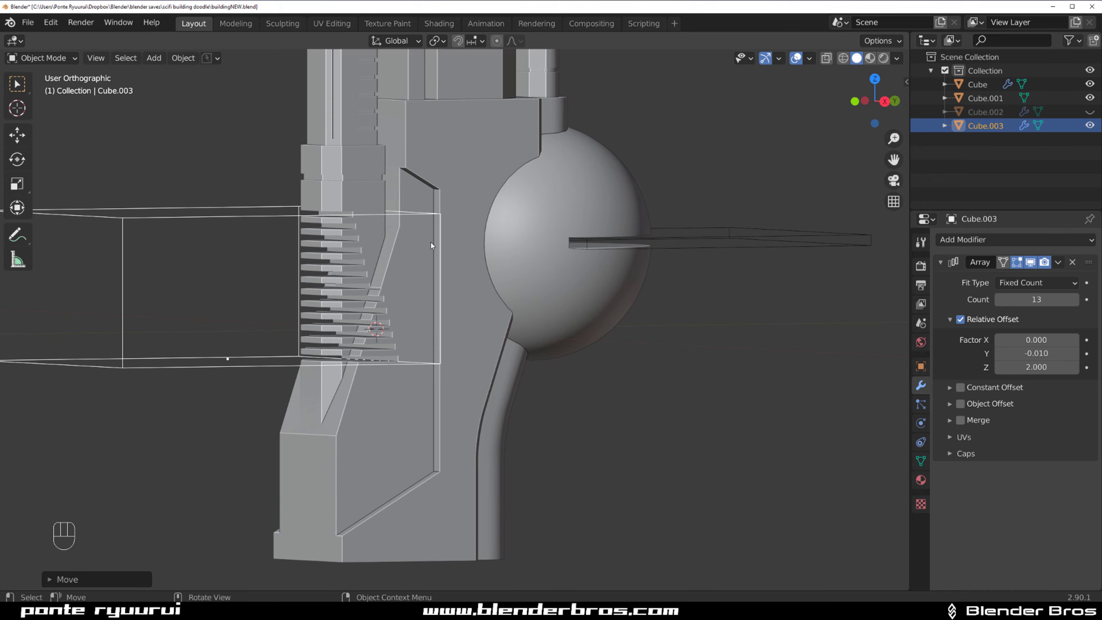
key(h)
scroll(390, 243, up, 7)
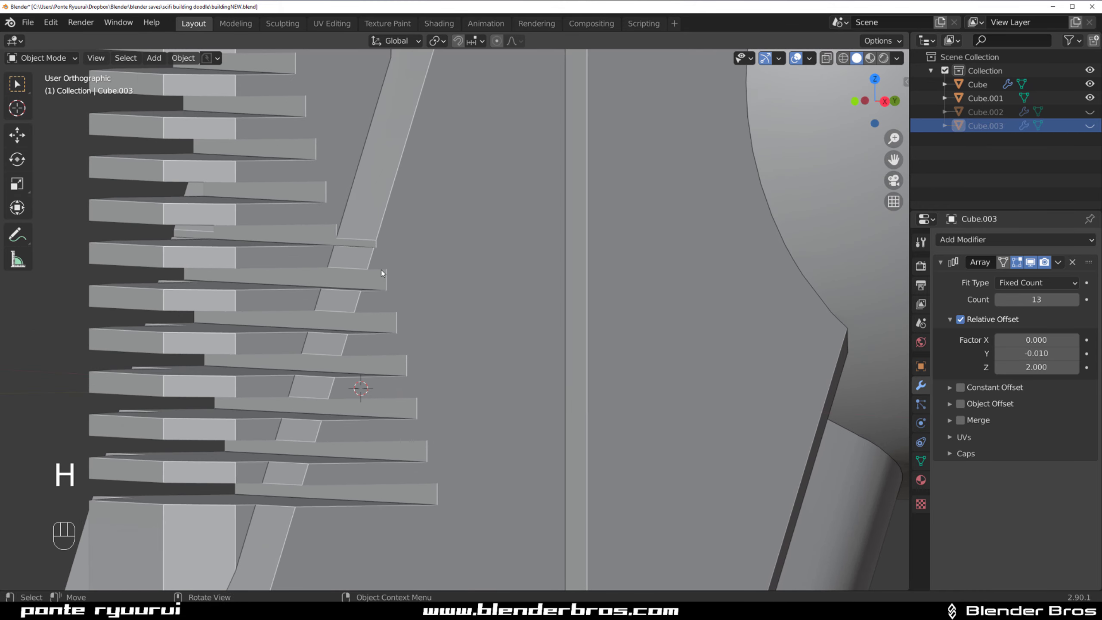
shift+middle_drag(382, 272, 415, 273)
key(ctrl+z)
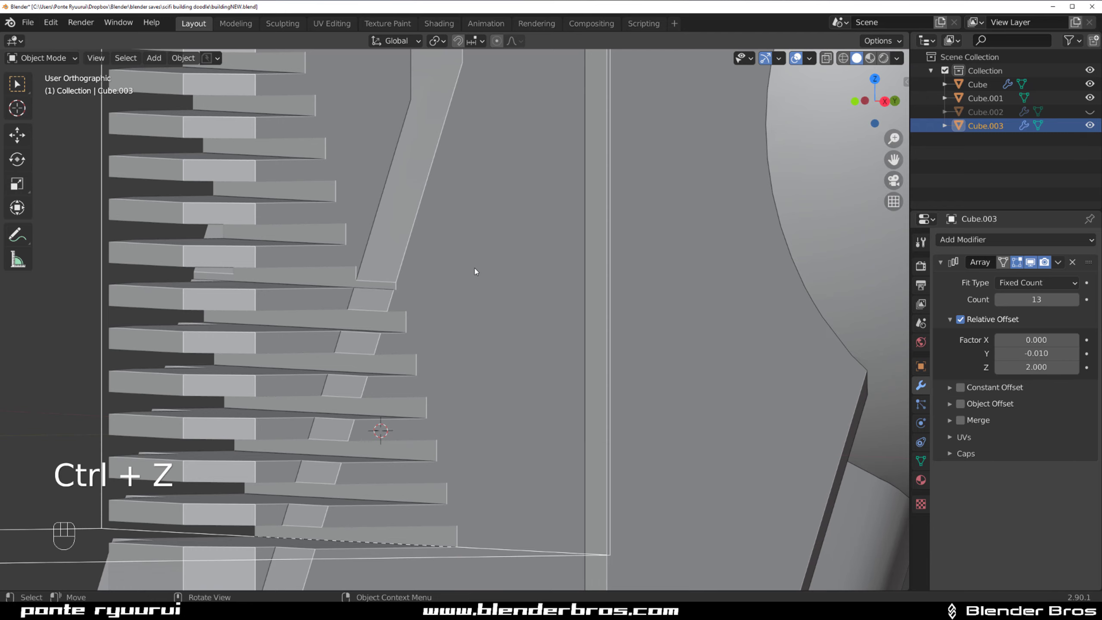
scroll(434, 295, down, 5)
scroll(361, 242, up, 3)
click(482, 111)
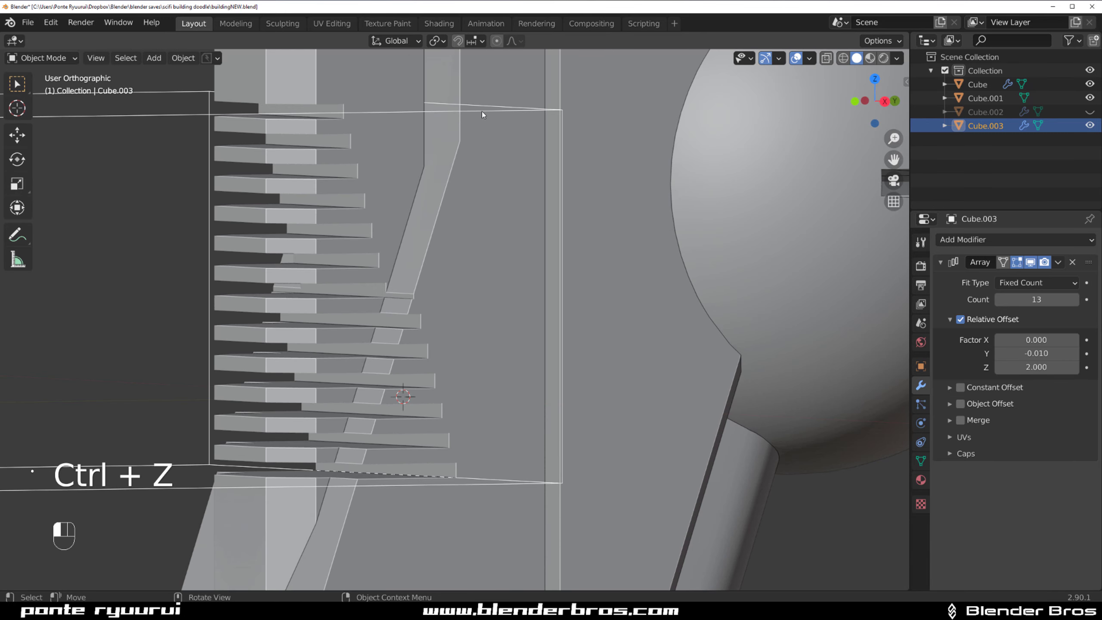
scroll(406, 289, up, 3)
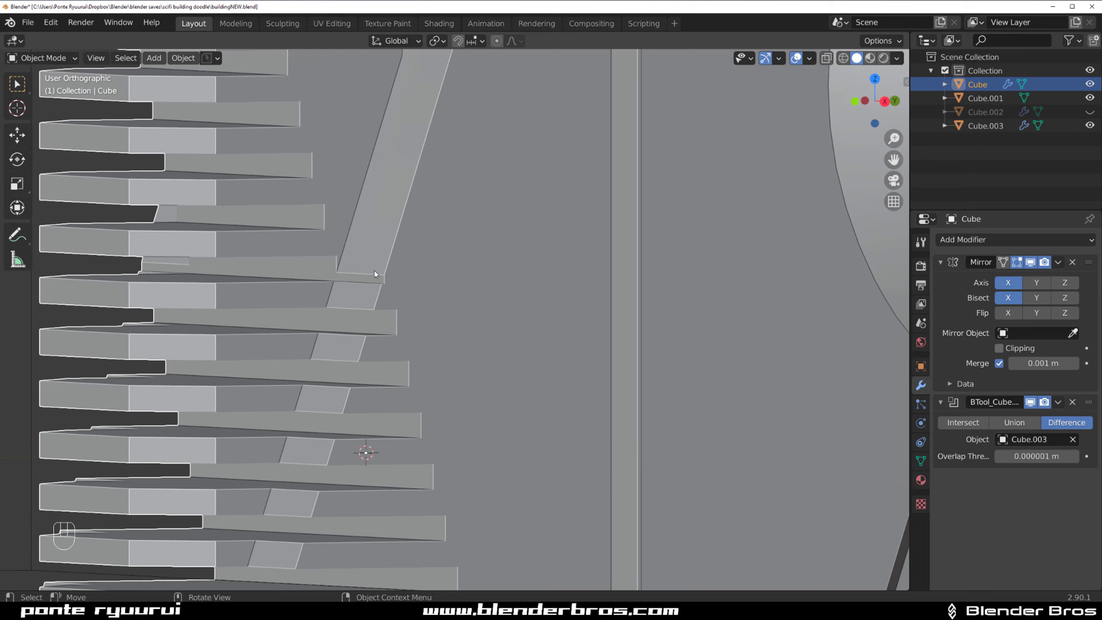
key(g)
key(y)
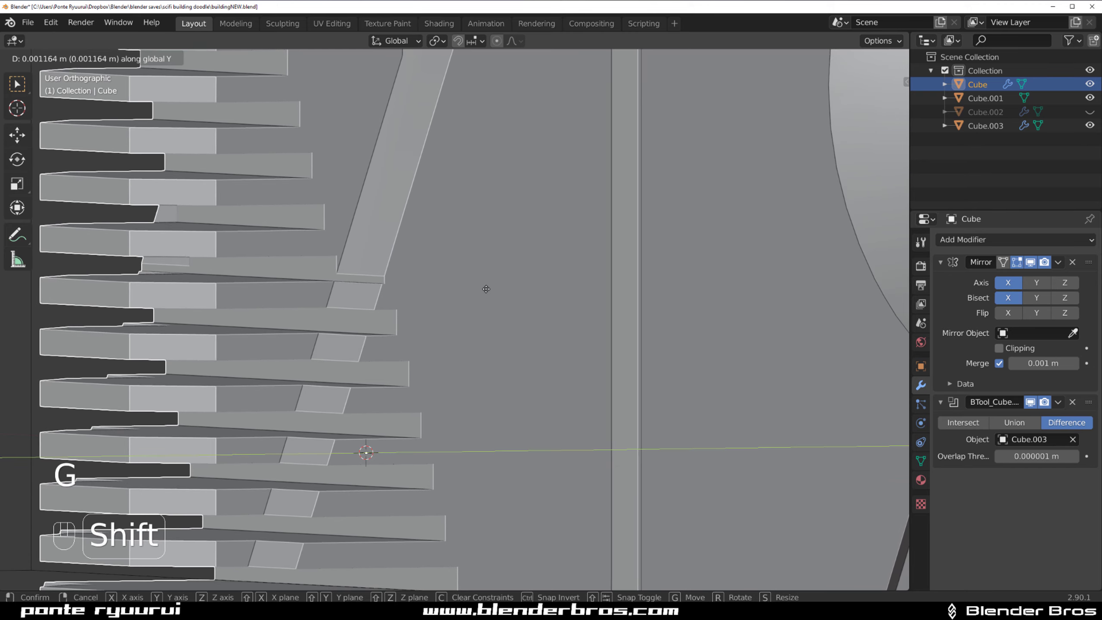
right_click(485, 289)
- Shift the arrayed cutter slightly outward along the Y axis to adjust the depth of the stepped slots
scroll(454, 256, down, 3)
scroll(454, 259, down, 3)
click(467, 223)
scroll(431, 234, up, 8)
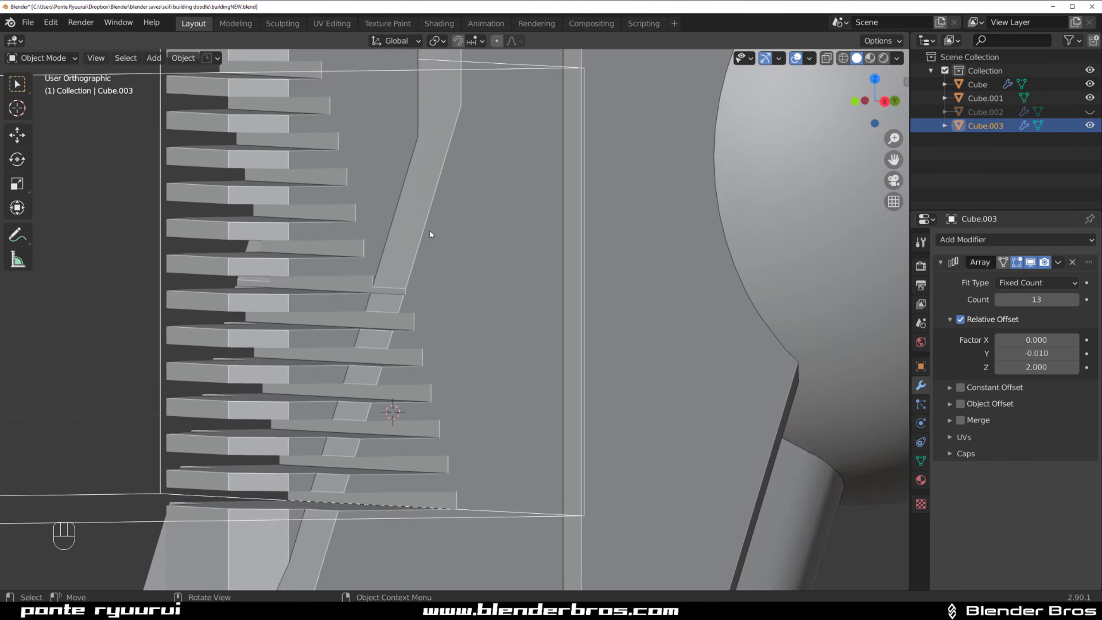
key(g)
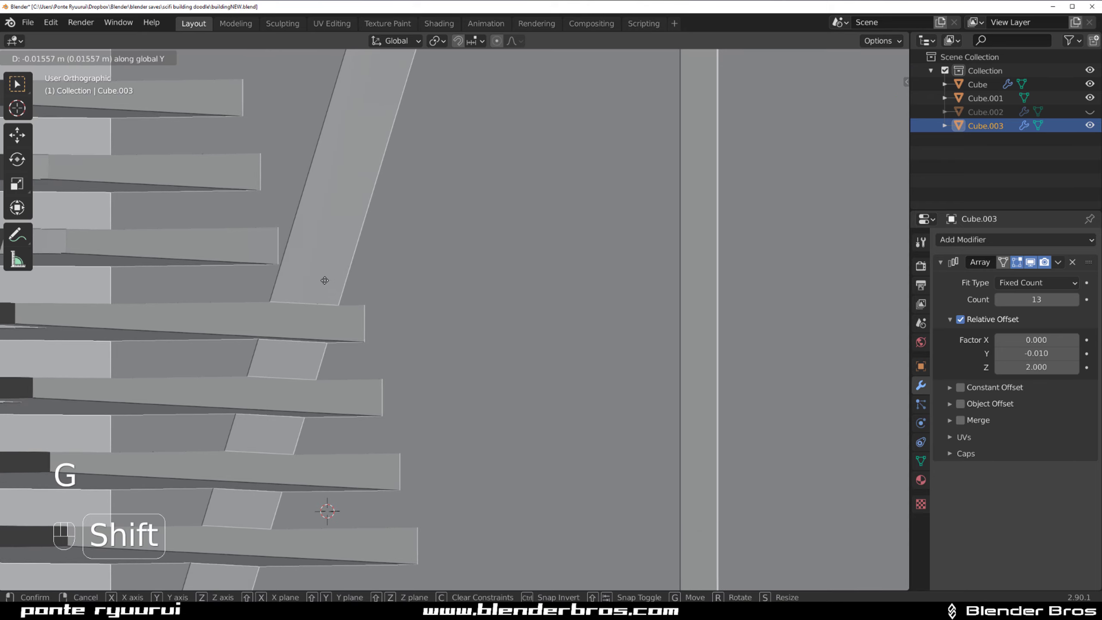
click(256, 299)
scroll(353, 323, down, 3)
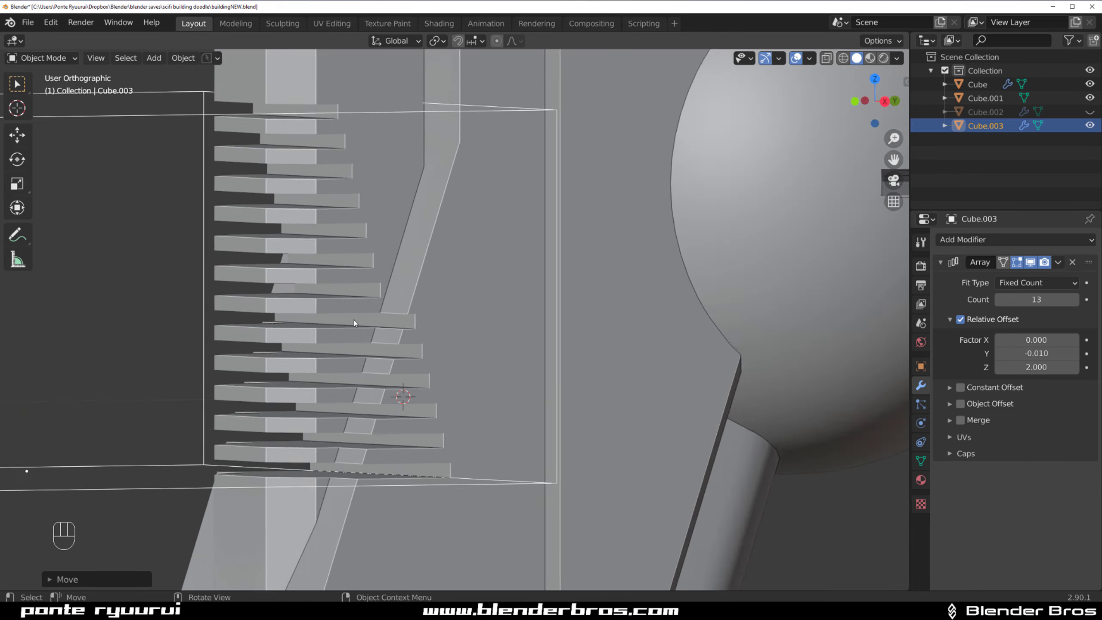
scroll(353, 323, down, 3)
- Reorder the building's Boolean modifier above the Mirror modifier and apply it
click(485, 272)
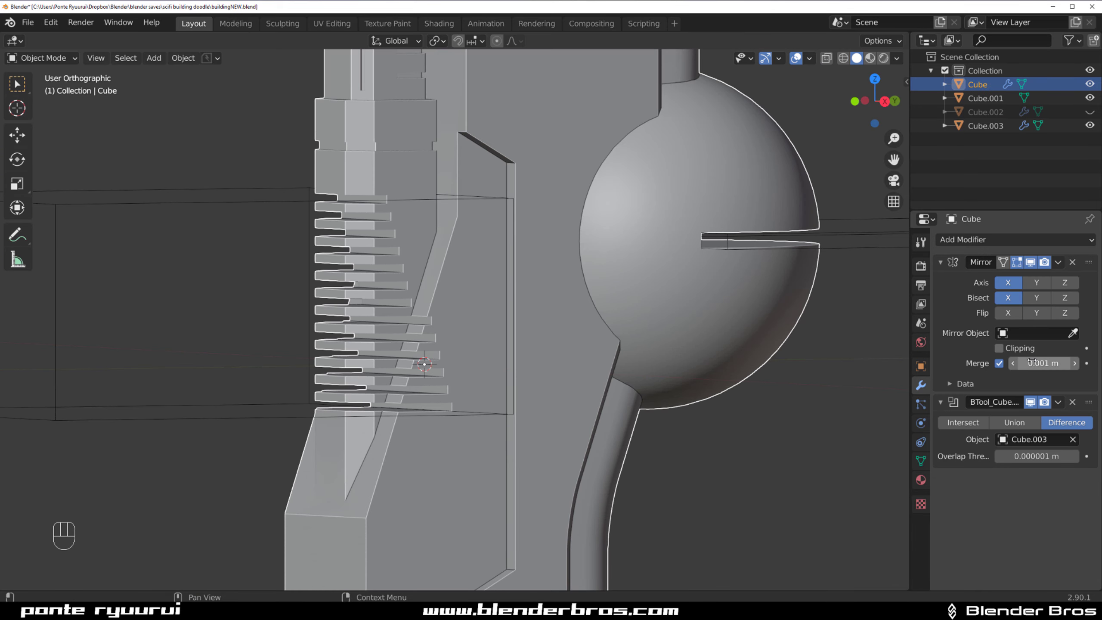
click(921, 266)
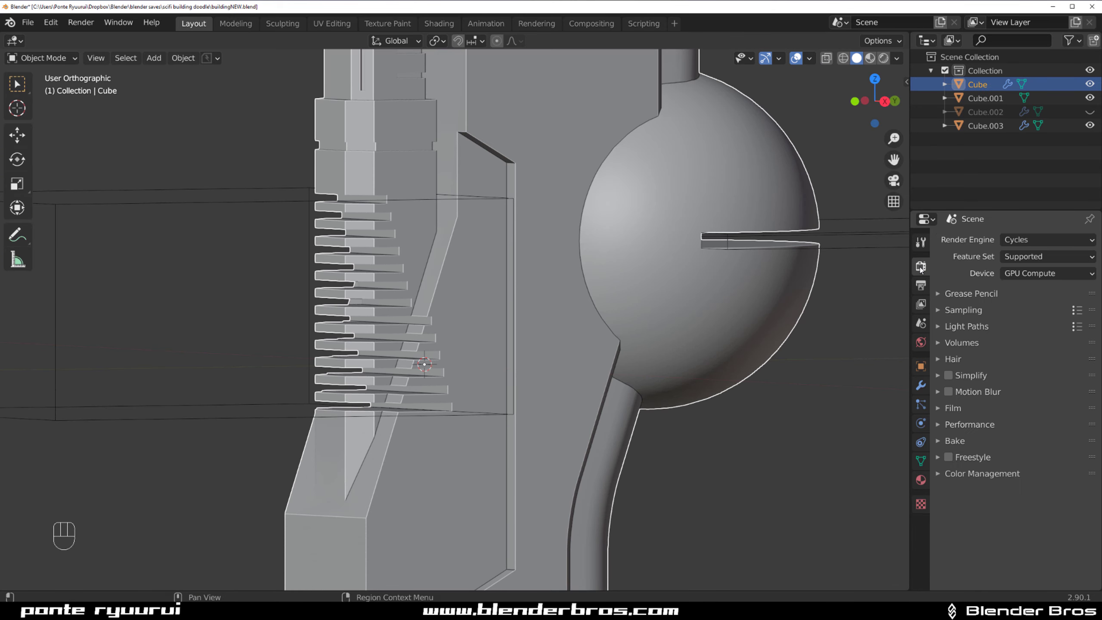
click(921, 385)
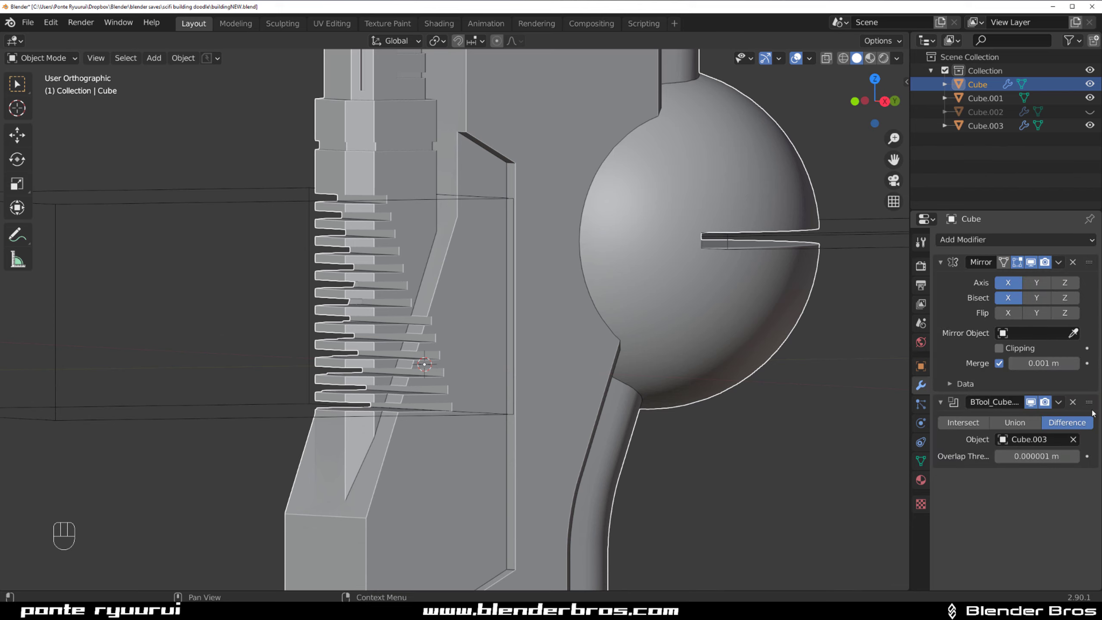
drag(1089, 402, 1065, 271)
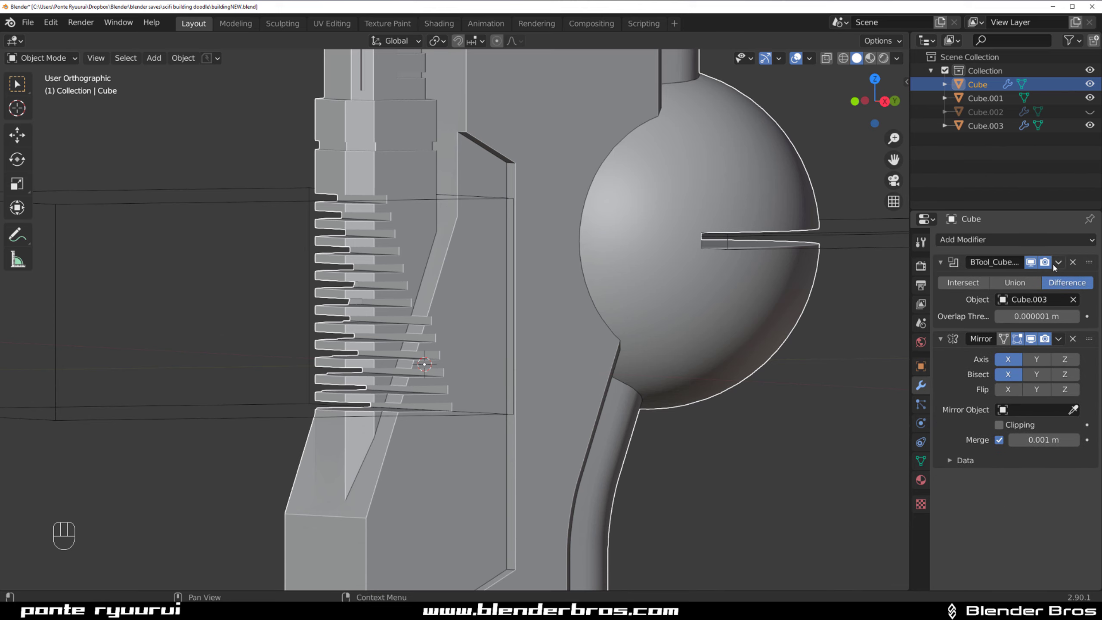
click(1059, 262)
click(1035, 277)
- Examine the building's slotted front and side from several angles in perspective and orthographic view
middle_drag(330, 295, 521, 281)
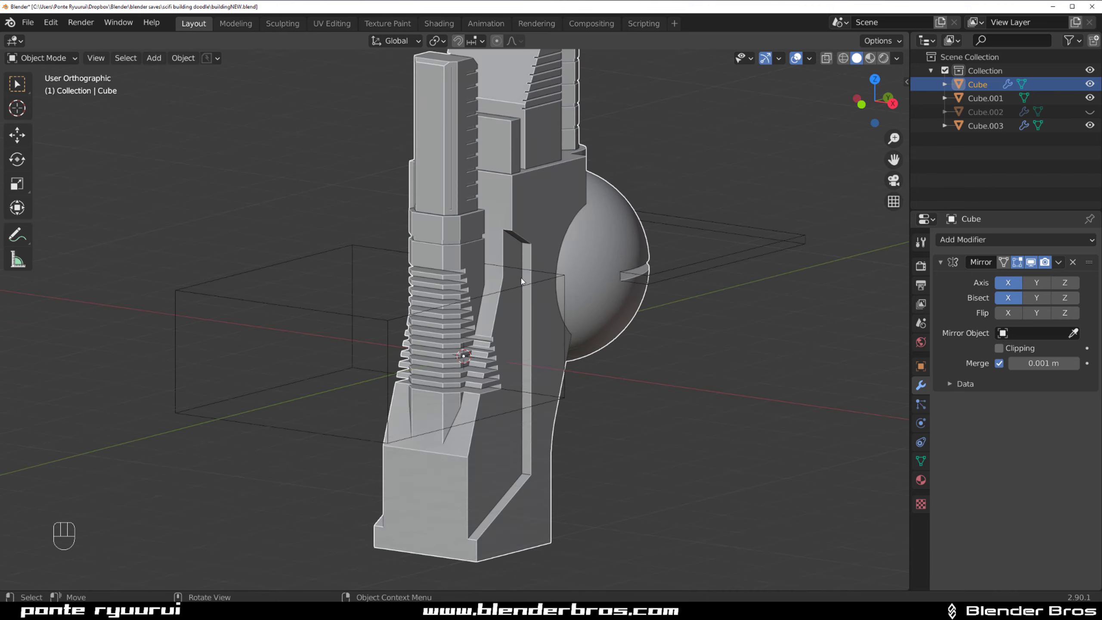
key(KP_5)
scroll(522, 281, down, 3)
middle_drag(486, 313, 639, 309)
middle_drag(703, 298, 378, 250)
scroll(434, 297, up, 3)
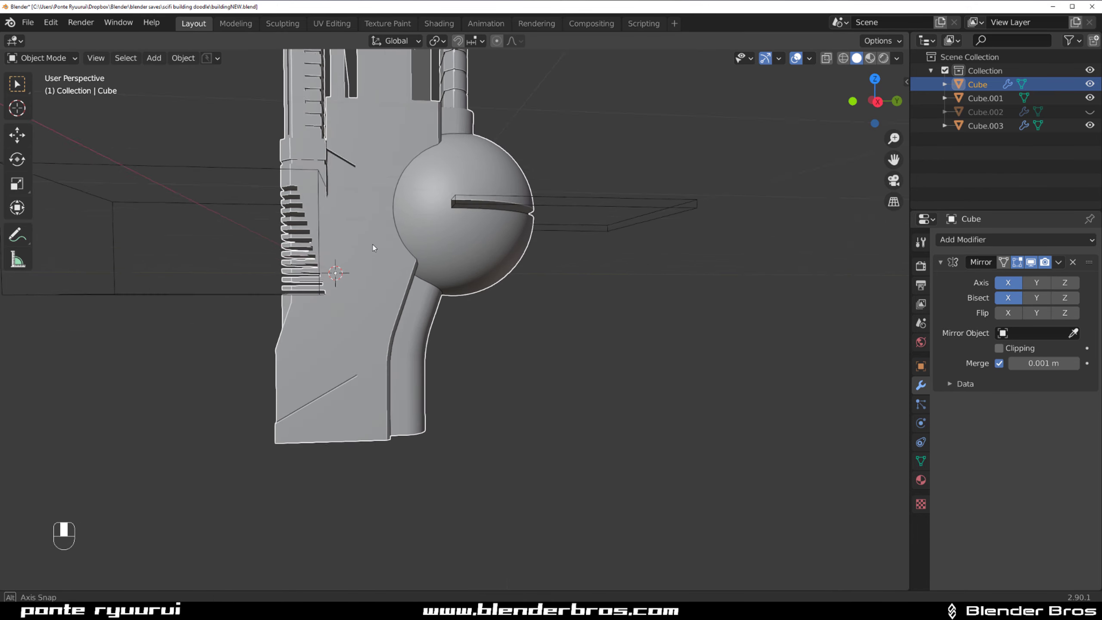
key(grave)
key(KP_5)
middle_drag(283, 324, 389, 343)
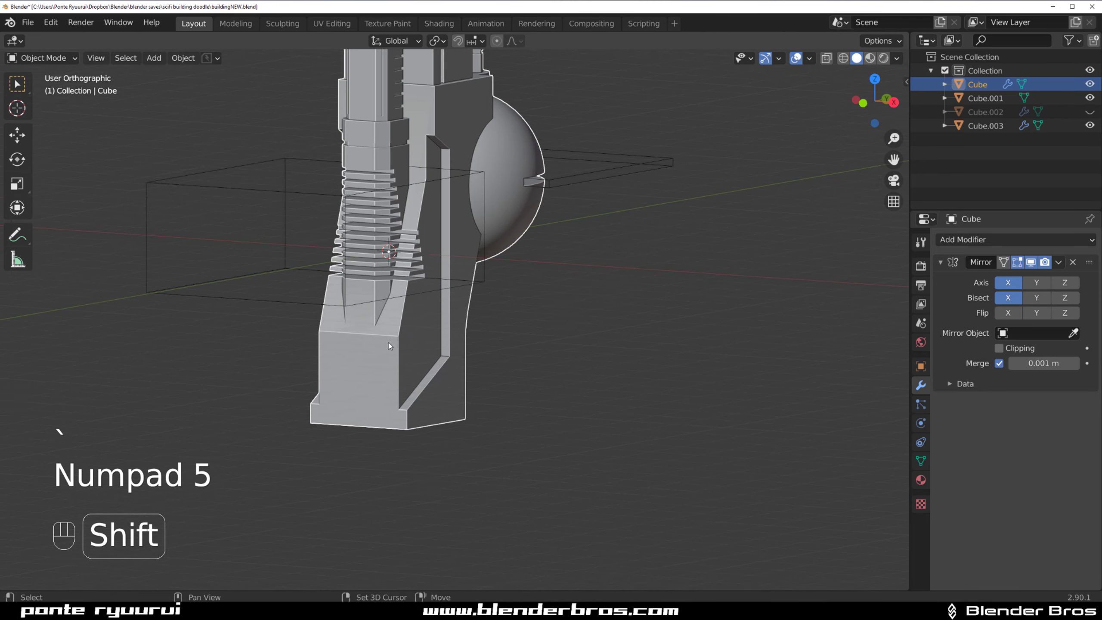
- Inset the large front face at the base of the building in Edit Mode
scroll(324, 384, up, 2)
key(Tab)
shift+middle_drag(403, 384, 403, 352)
scroll(447, 343, up, 1)
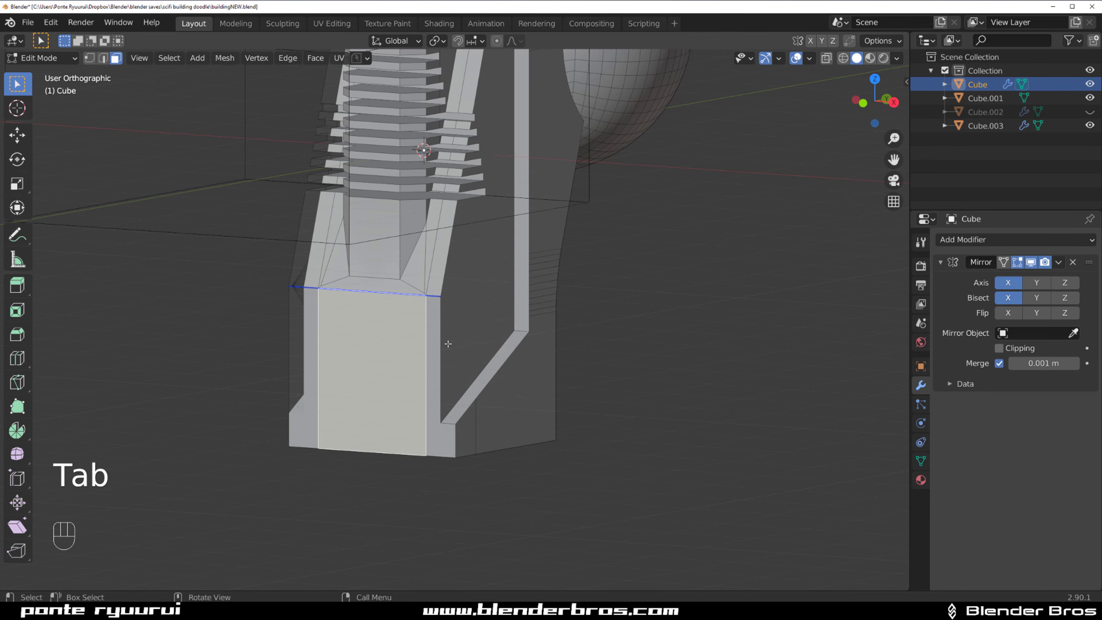
key(i)
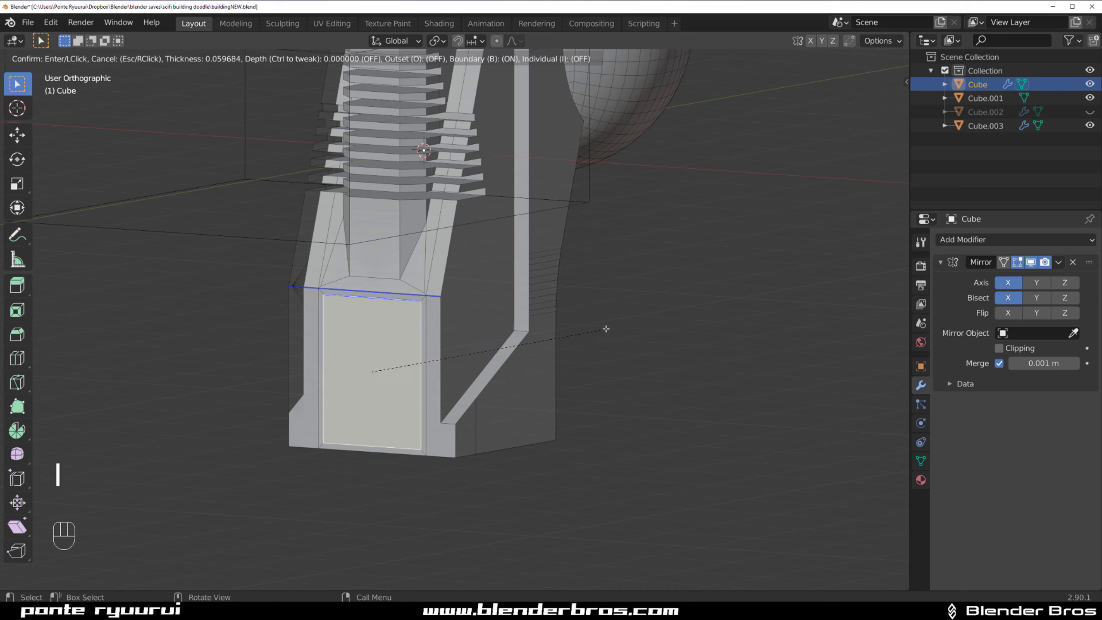
click(588, 328)
- Align the lower vertices of the inset face to the bottom edge of the building's base
shift+middle_drag(360, 391, 405, 315)
scroll(399, 317, up, 2)
key(Tab)
click(336, 317)
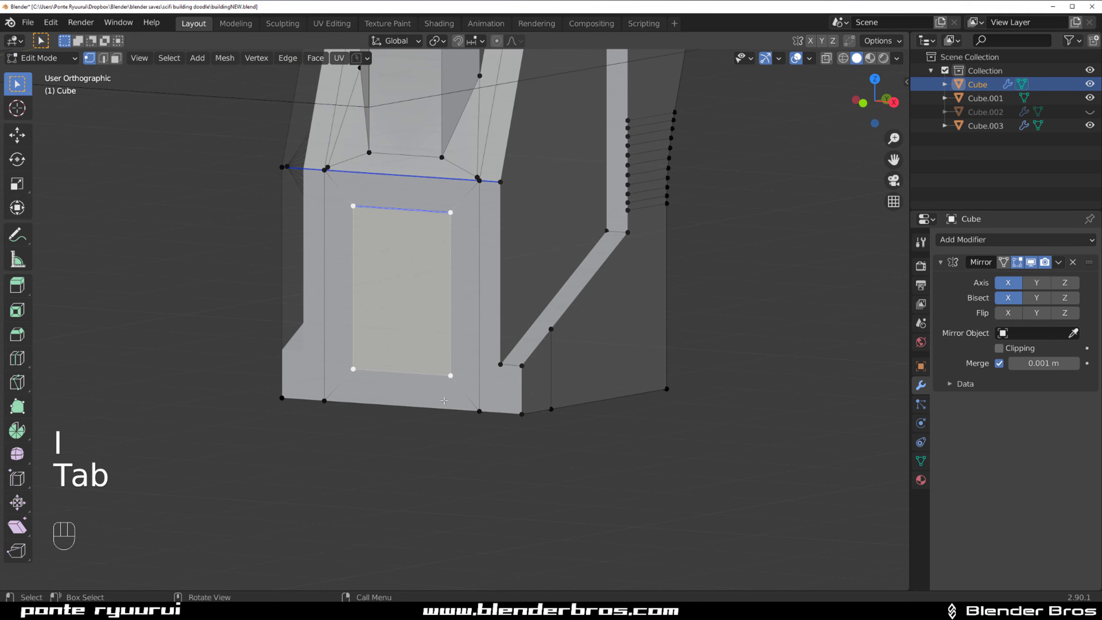
middle_drag(451, 376, 456, 376)
click(456, 374)
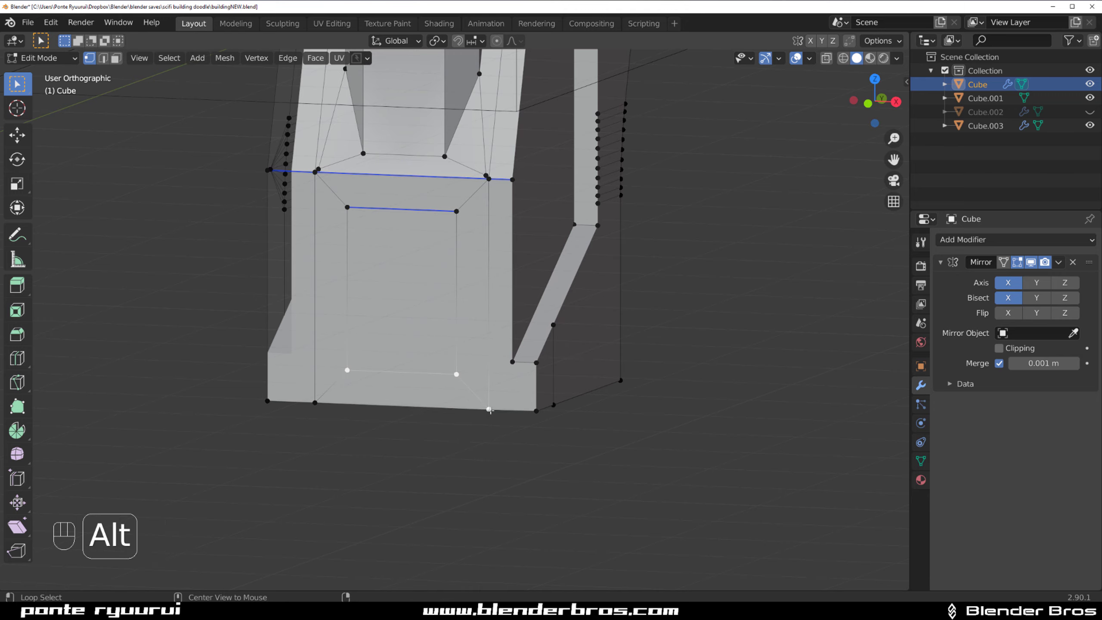
key(alt+a)
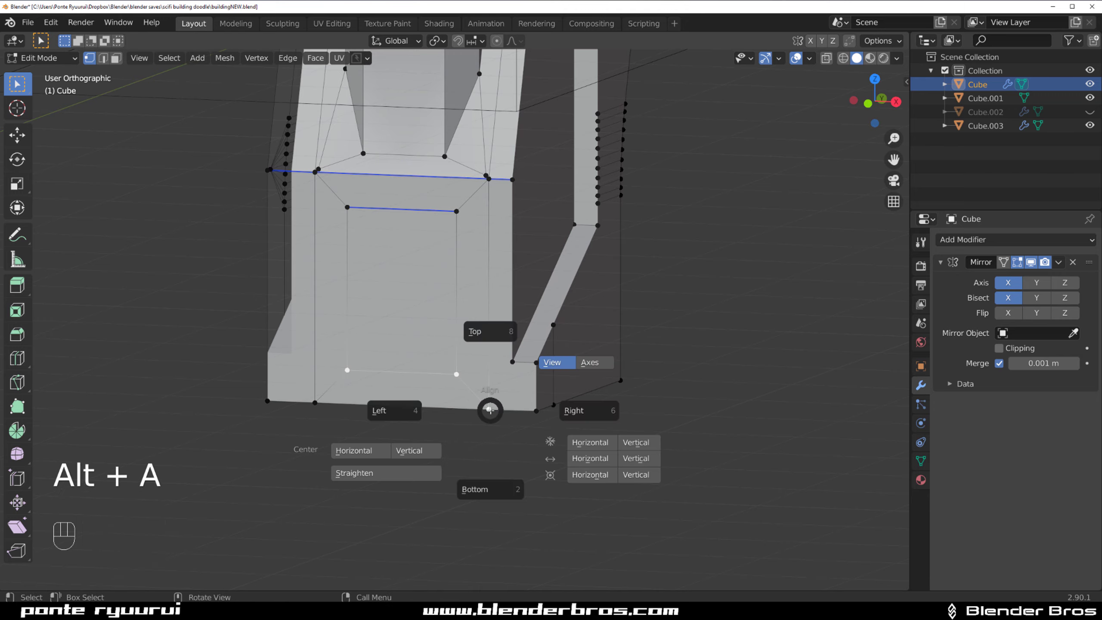
click(496, 486)
- Extrude the inset front face outward from the base into a protruding block
shift+middle_drag(467, 469, 403, 341)
key(Tab)
scroll(411, 299, down, 3)
click(410, 259)
shift+middle_drag(424, 254, 429, 343)
key(e)
click(455, 334)
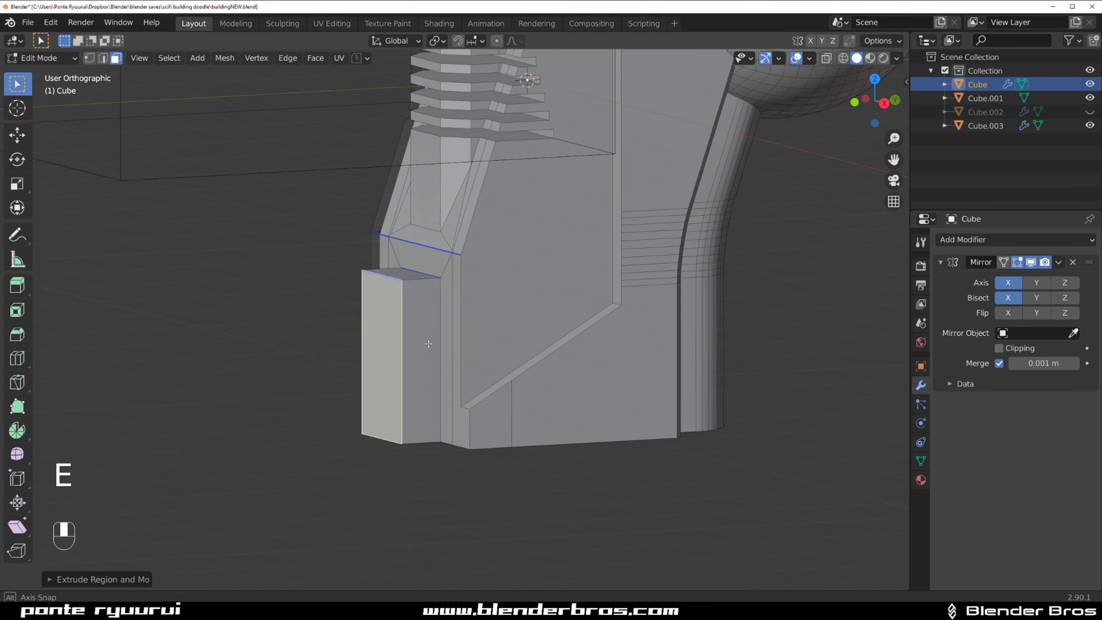
- Move the block's upper front edge down along Z so its top slopes toward the front
key(Tab)
key(g)
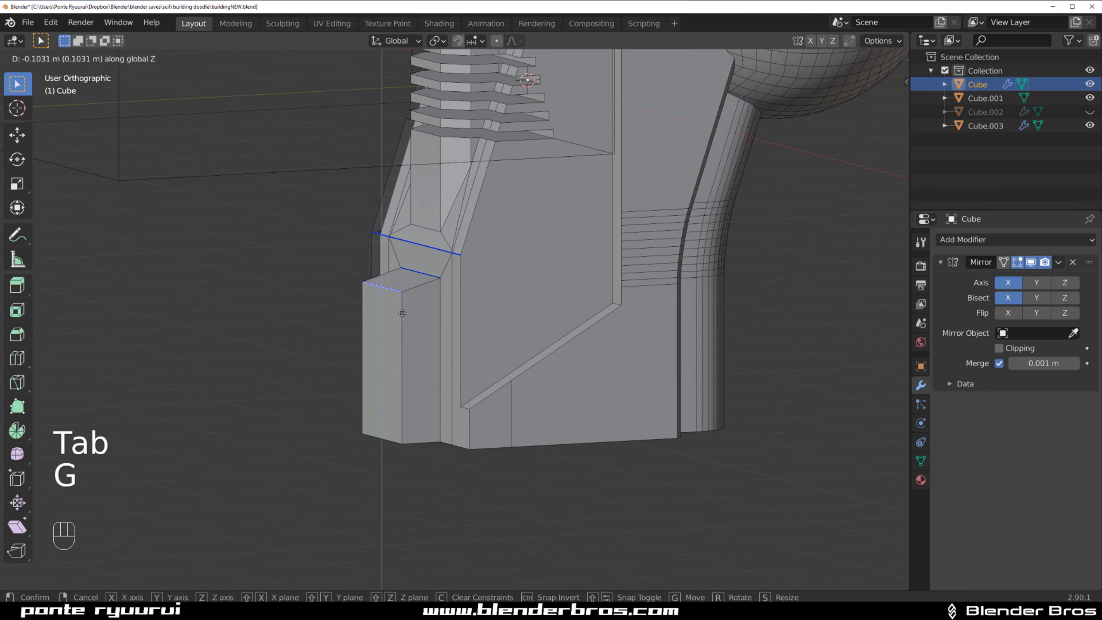
click(417, 355)
- Bevel the block's vertical front edges into wide single-segment chamfers and return to Object Mode
key(Tab)
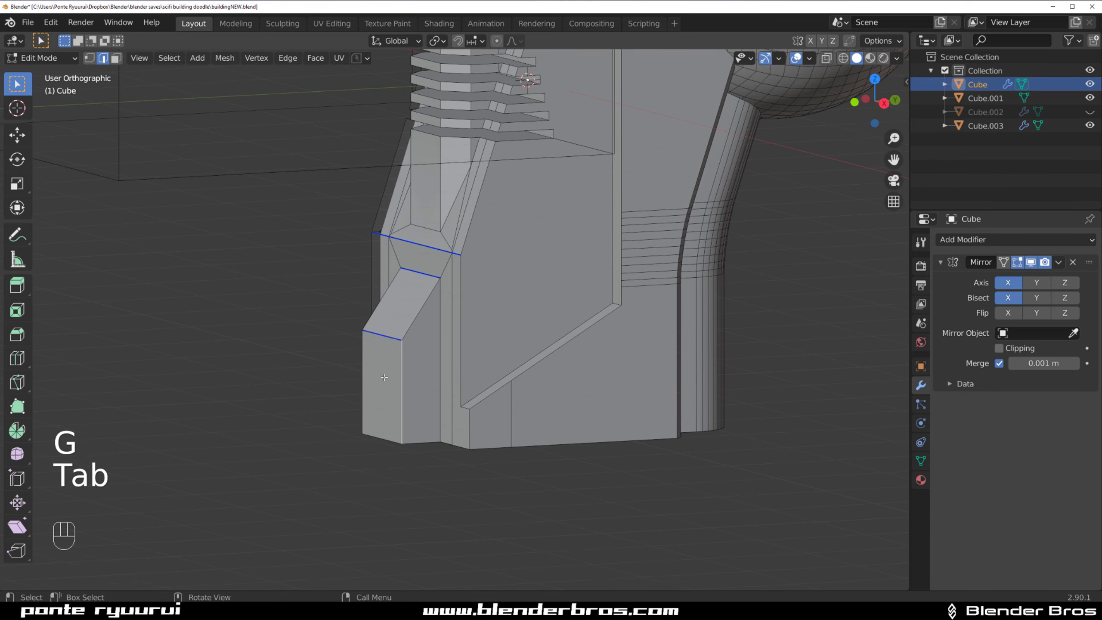
key(ctrl+b)
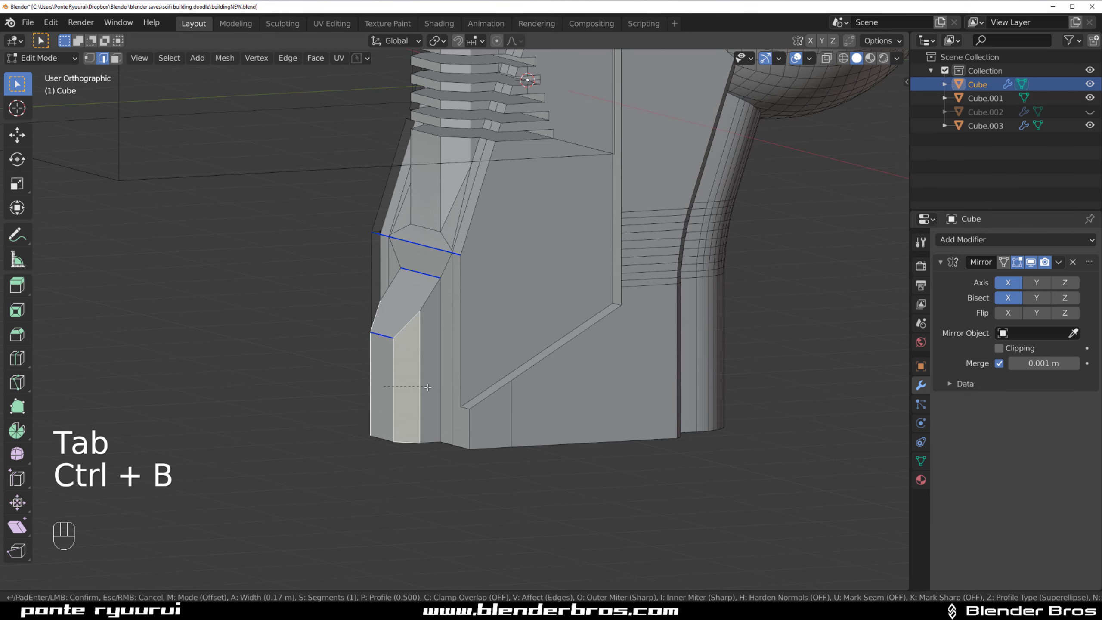
click(414, 450)
key(Tab)
click(427, 330)
scroll(451, 343, down, 1)
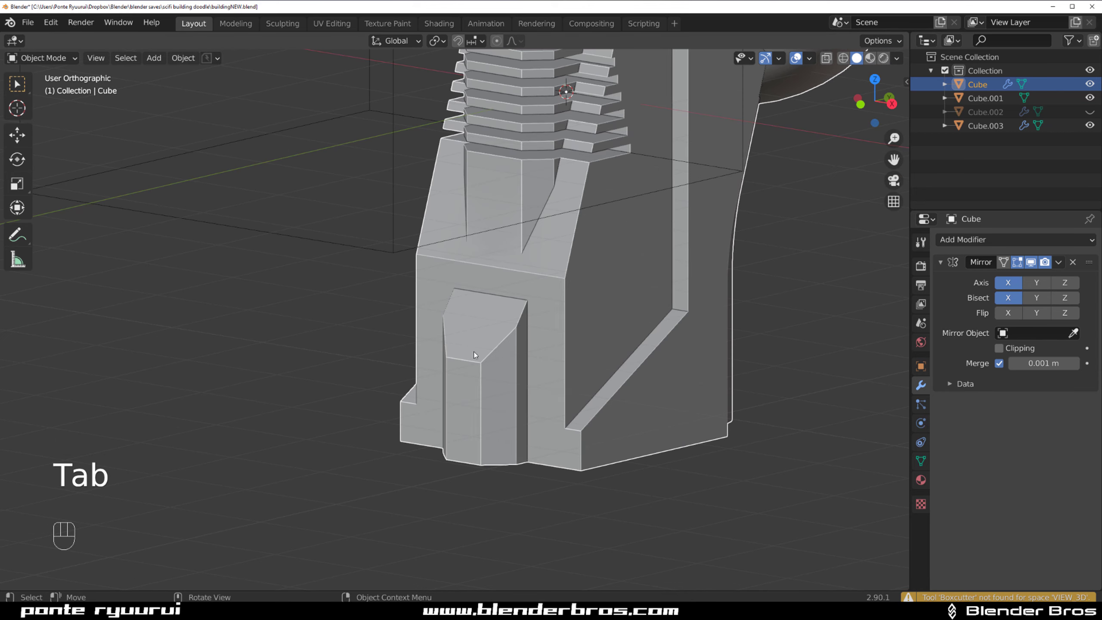
- Inset the block's front face about 0.07 m, extrude it inward as a narrow recess, and save the file
key(Tab)
scroll(422, 328, up, 3)
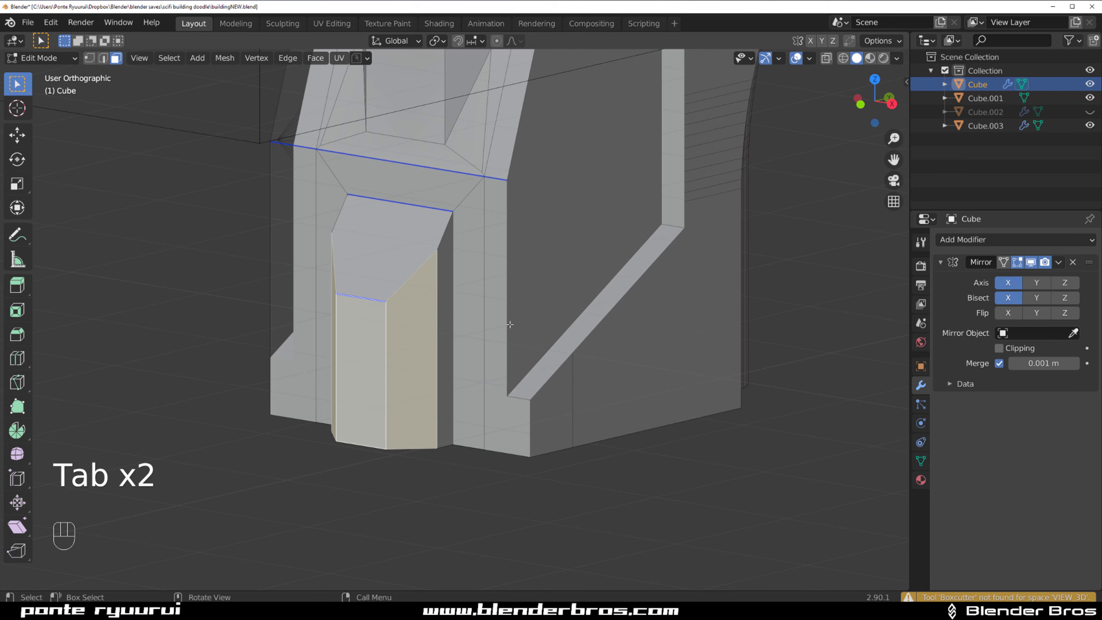
key(i)
right_click(453, 328)
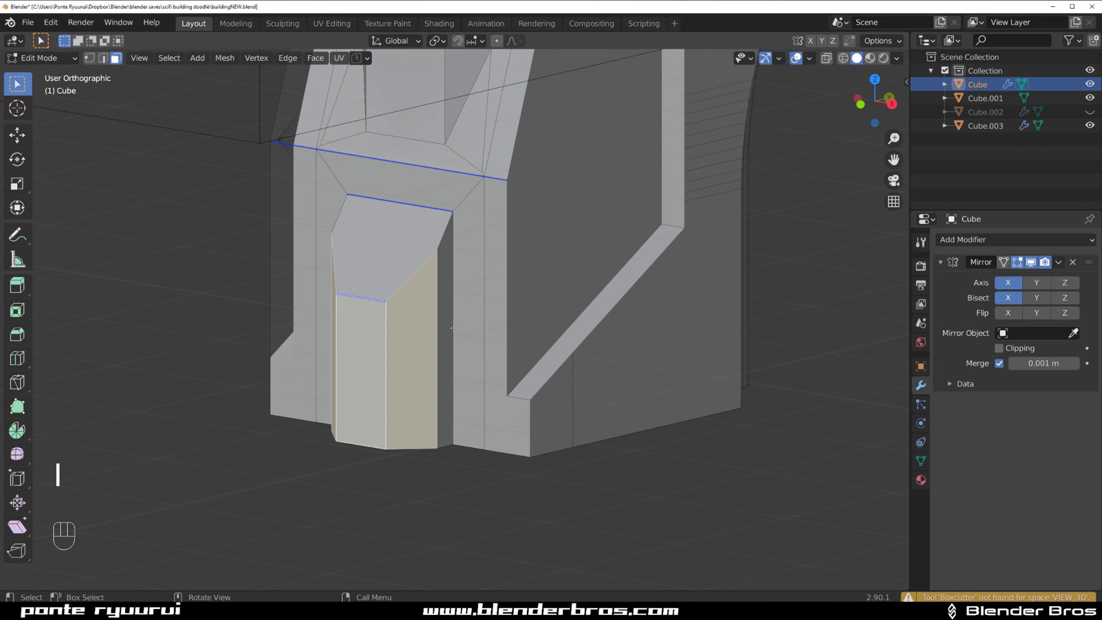
key(alt+a)
key(i)
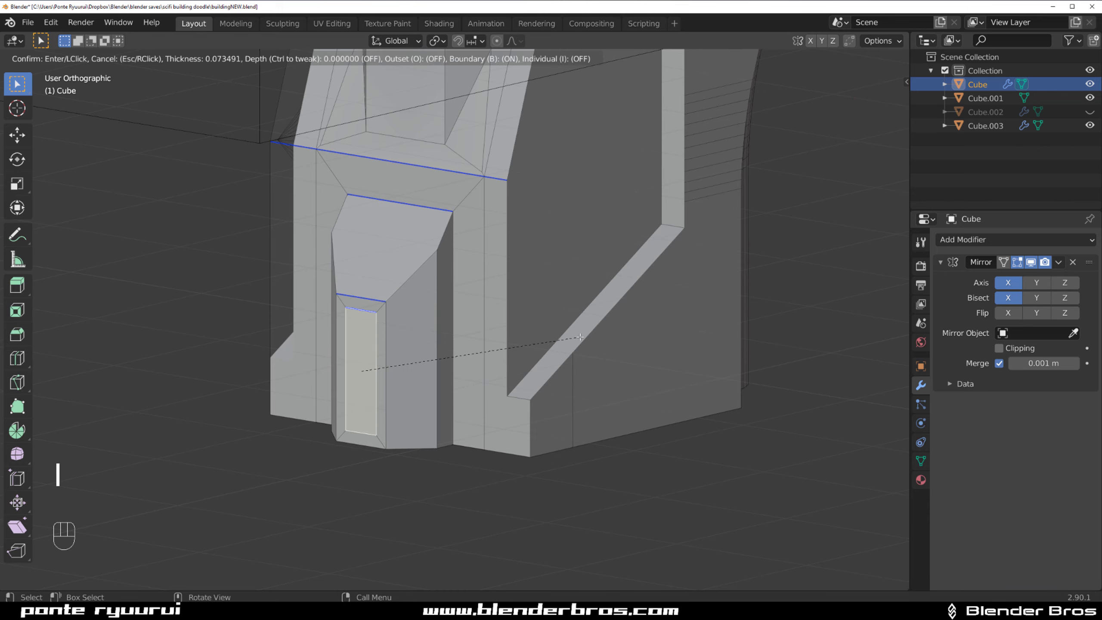
click(583, 337)
key(e)
click(599, 333)
key(ctrl+s)
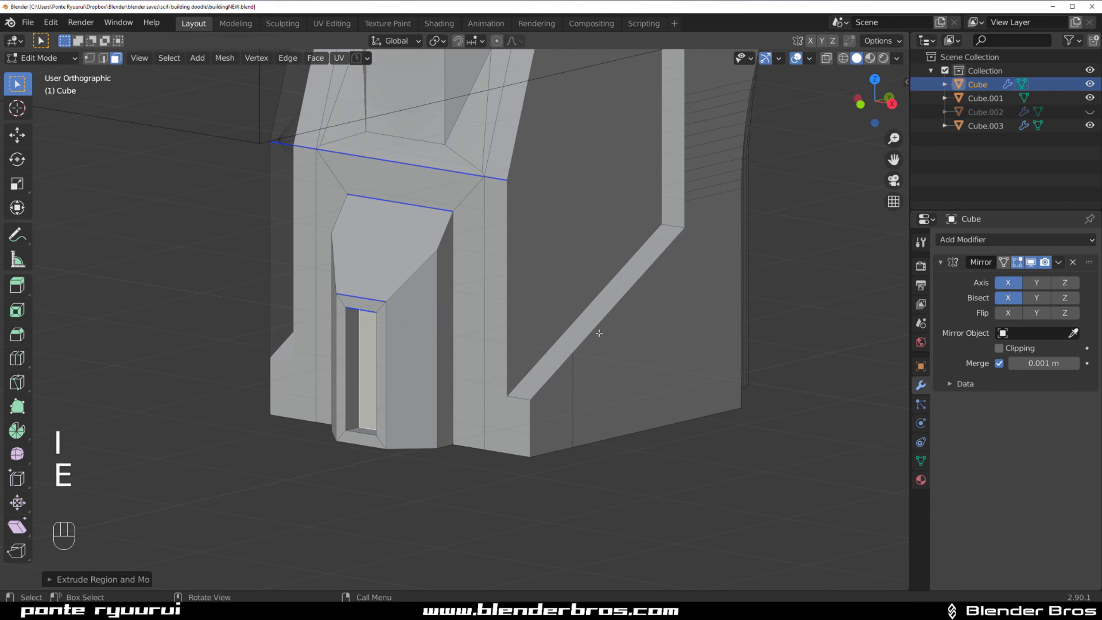
- Move the recess's lower front edge down along Z, closer to the bottom of the block
scroll(391, 412, up, 3)
key(Tab)
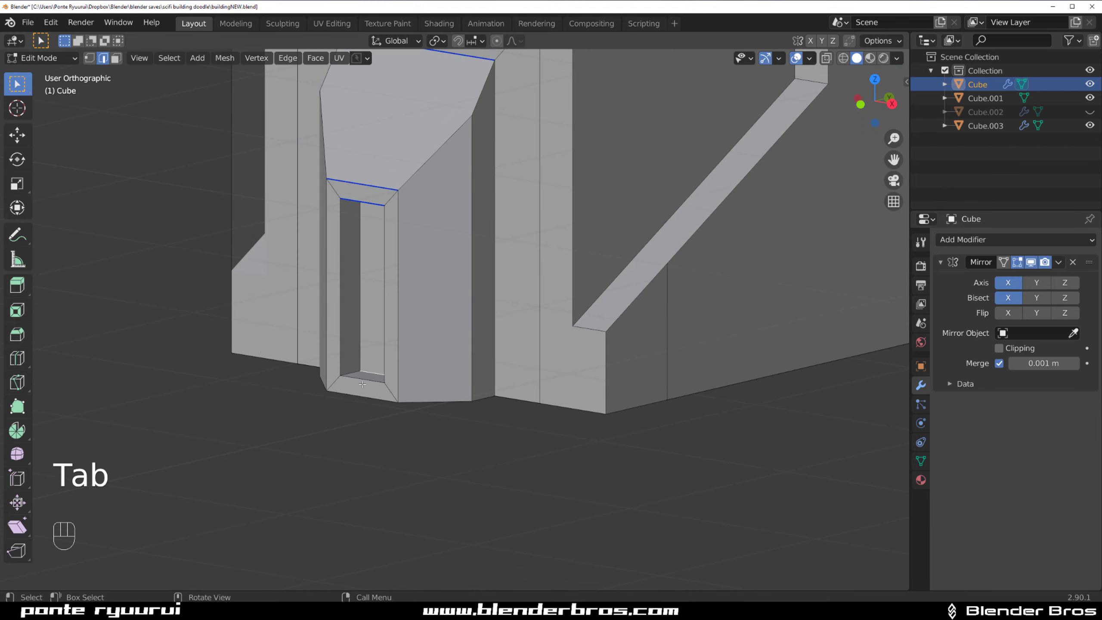
shift+middle_drag(366, 381, 303, 448)
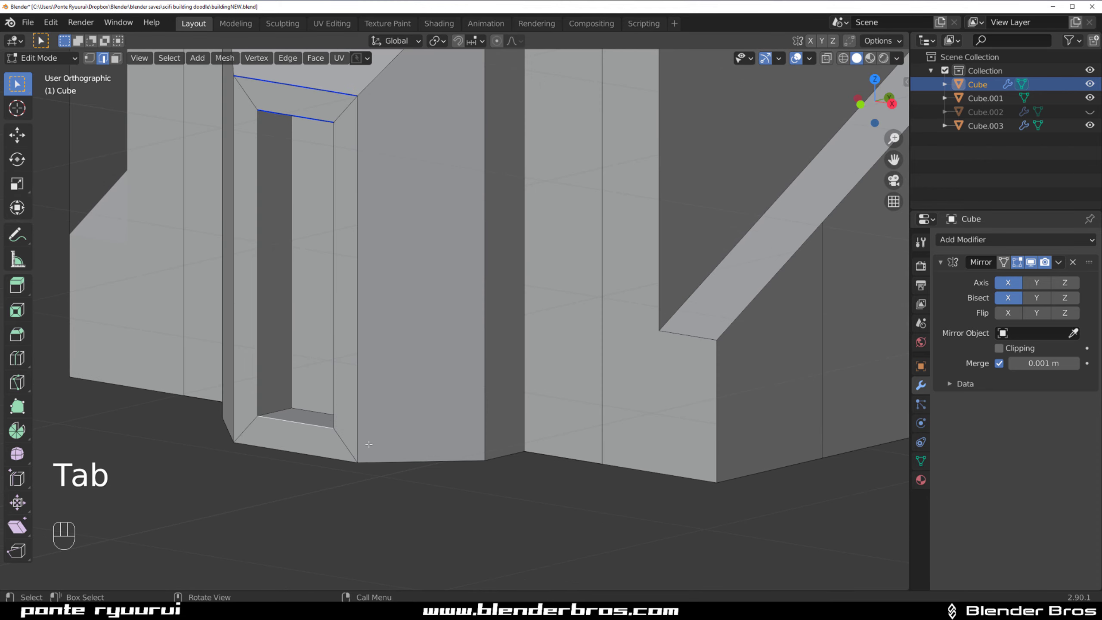
key(g)
key(z)
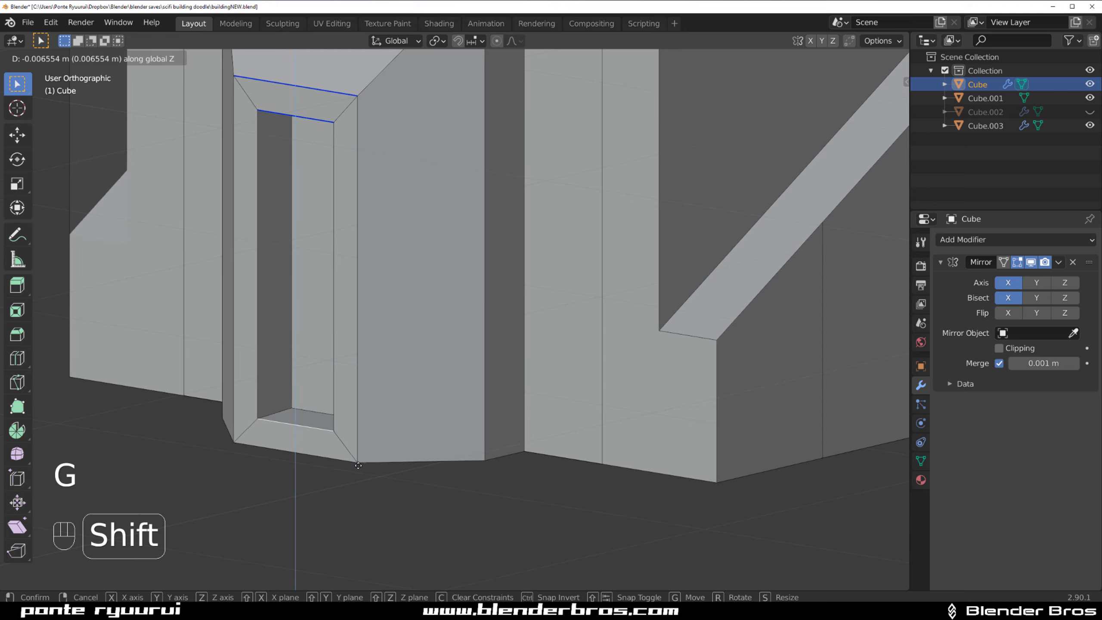
click(369, 580)
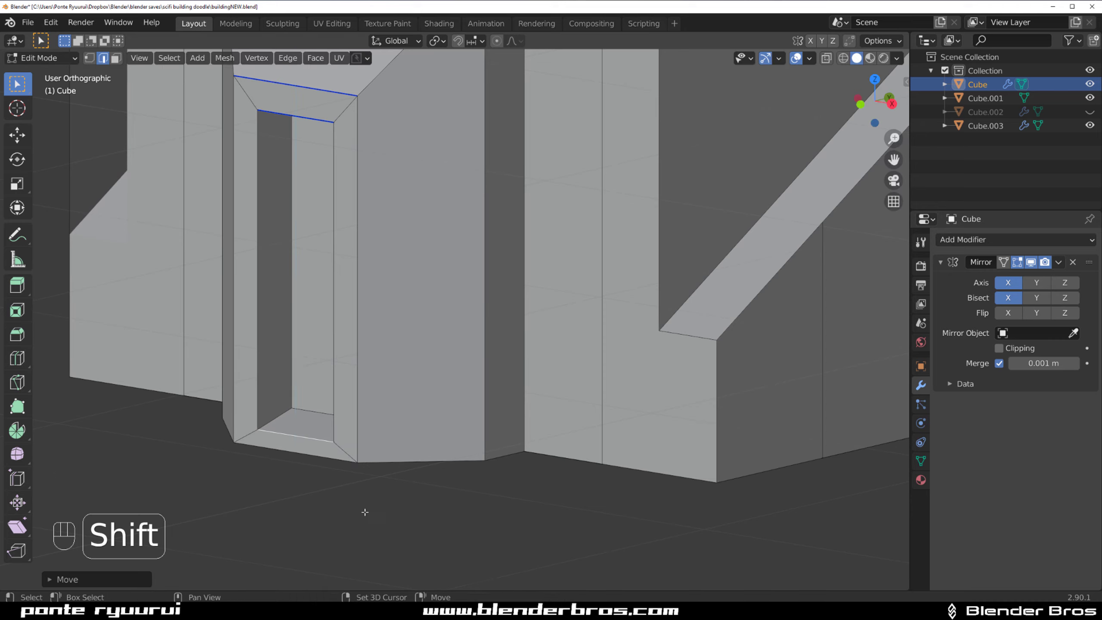
middle_drag(365, 511, 443, 388)
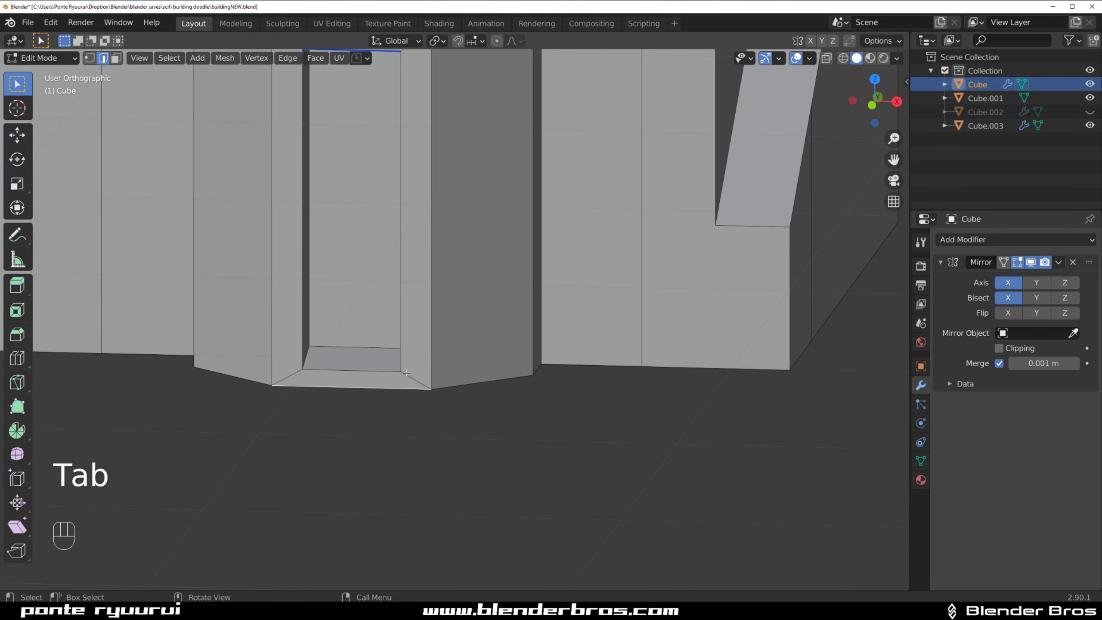
key(Tab)
- Inset the back face of the base block's narrow recess about 0.004 m and extrude the inset face
scroll(423, 302, down, 8)
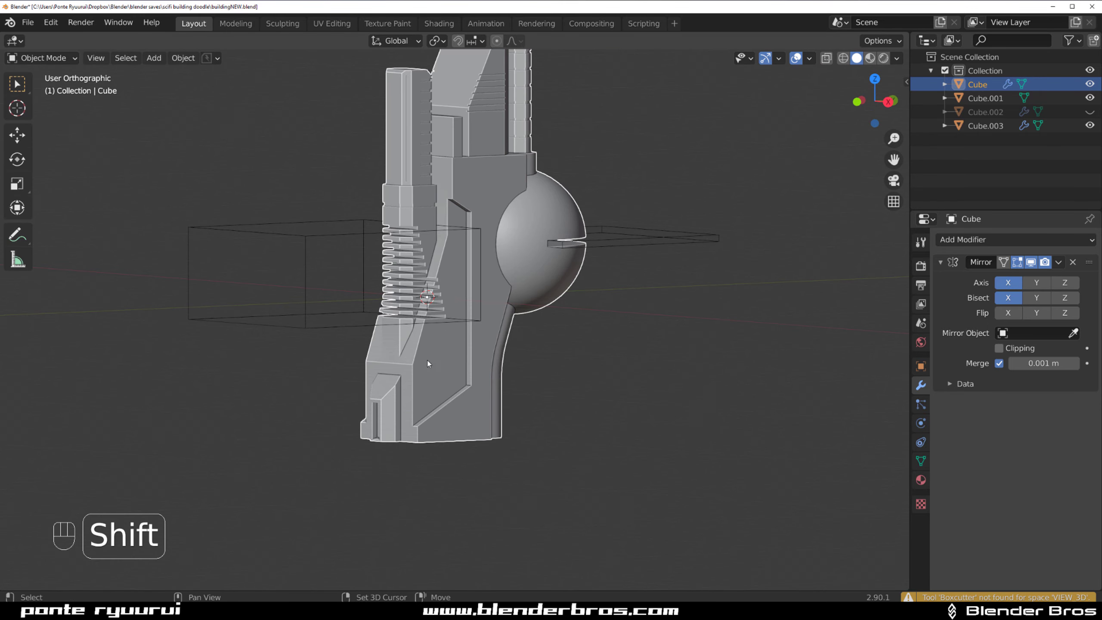
shift+middle_drag(452, 308, 482, 226)
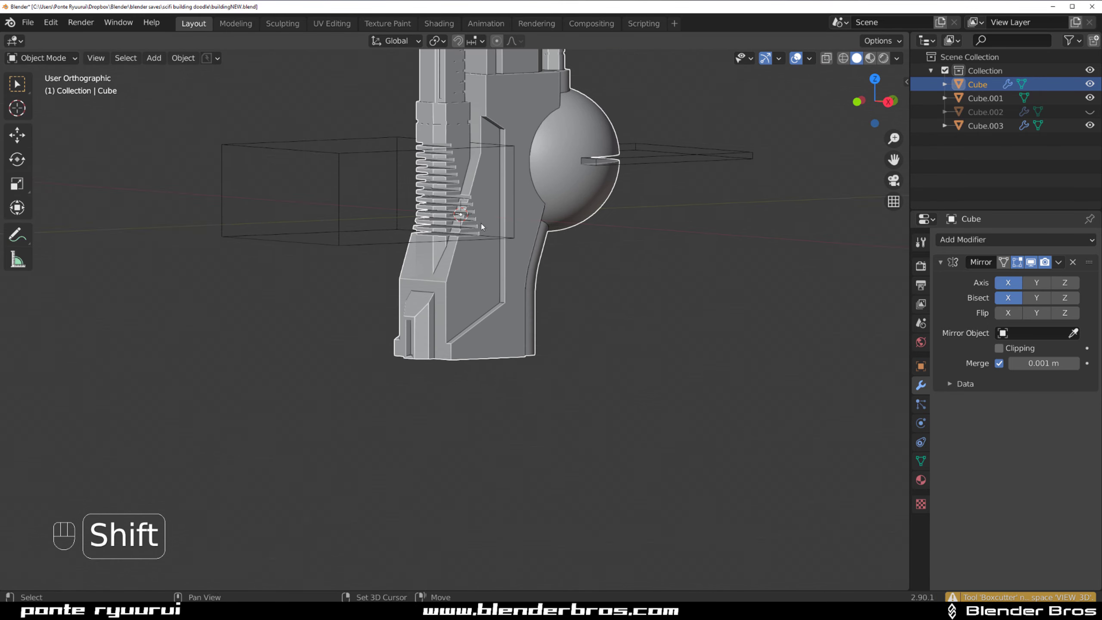
scroll(439, 265, up, 7)
mouse_move(379, 306)
middle_down()
mouse_move(412, 306)
mouse_move(380, 309)
middle_up()
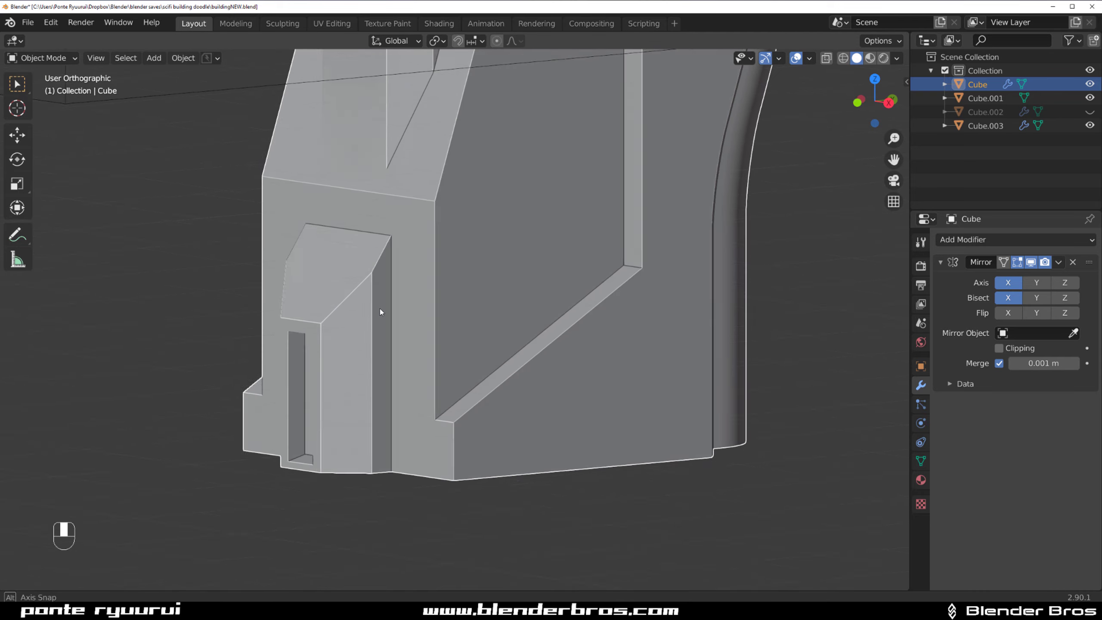
scroll(381, 312, up, 6)
key(Tab)
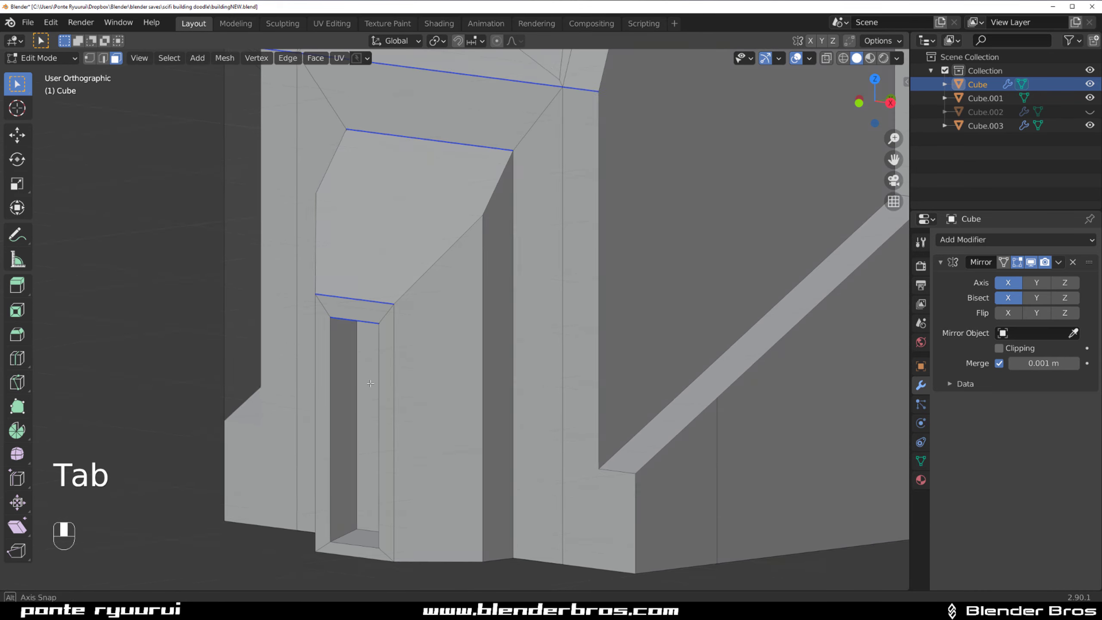
middle_drag(370, 384, 381, 384)
click(382, 385)
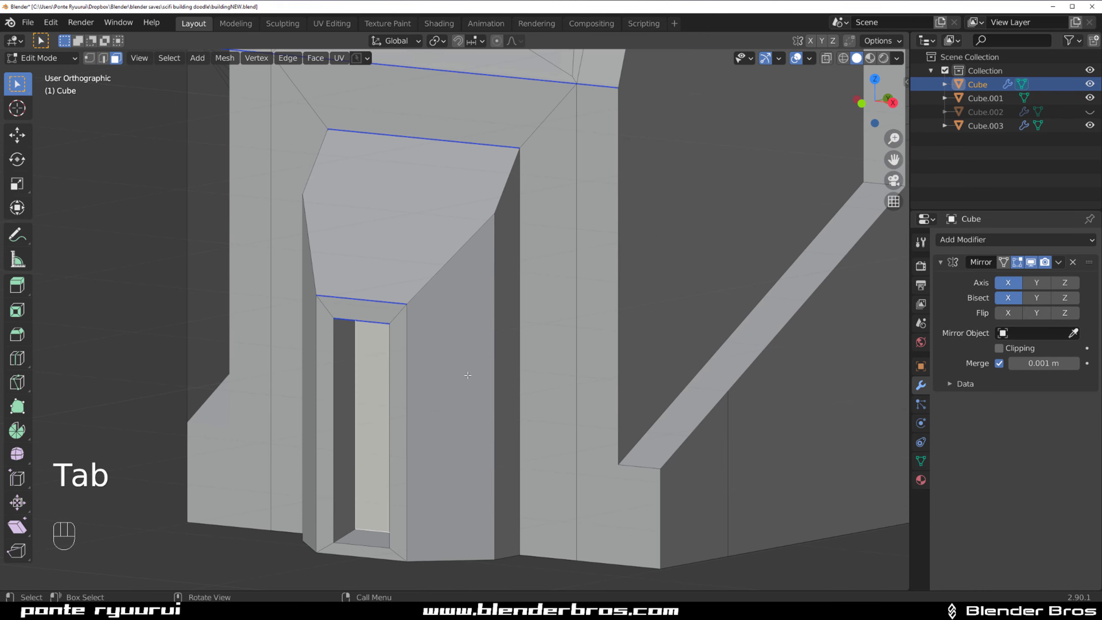
key(i)
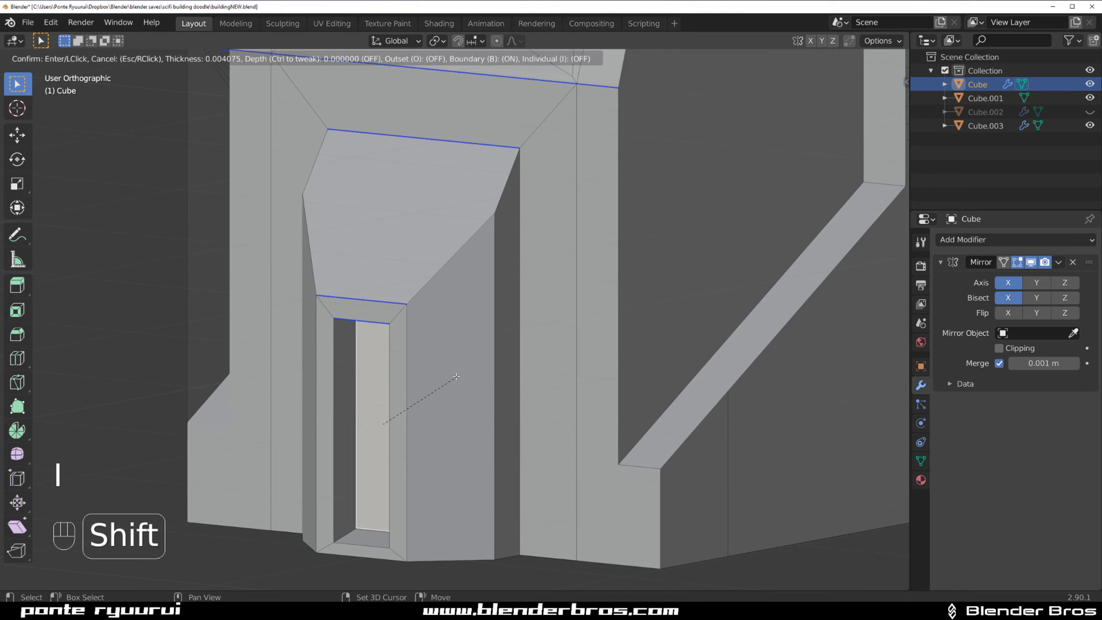
click(456, 376)
key(e)
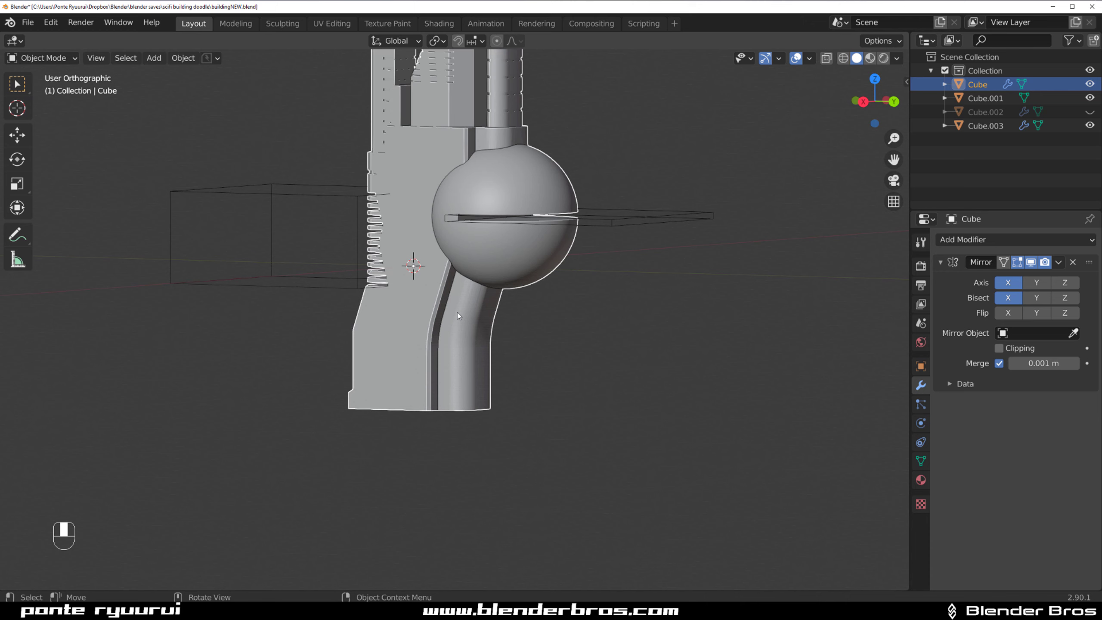
- Try to select the uppermost face loop around the bend of the column below the sphere
scroll(457, 312, up, 2)
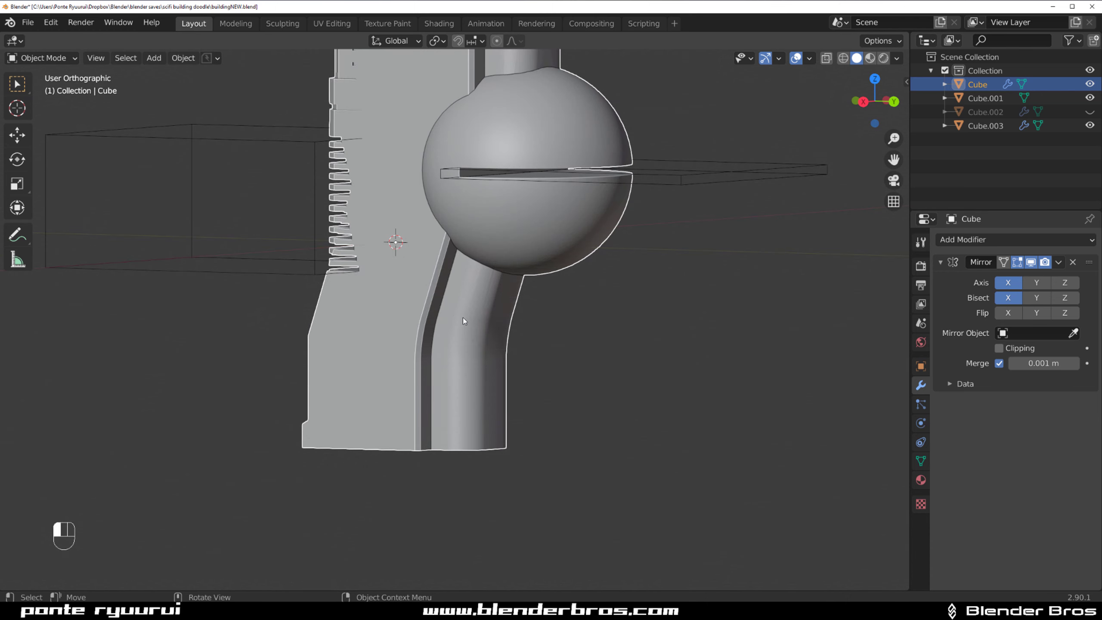
key(Tab)
scroll(492, 340, up, 2)
scroll(492, 340, up, 3)
key(Tab)
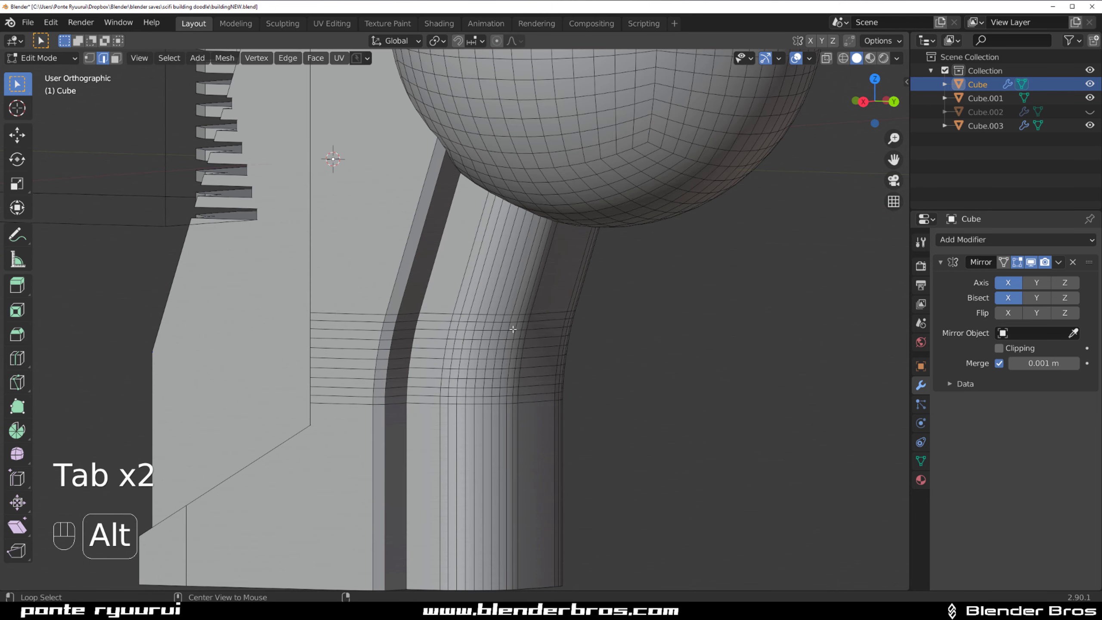
key(Tab)
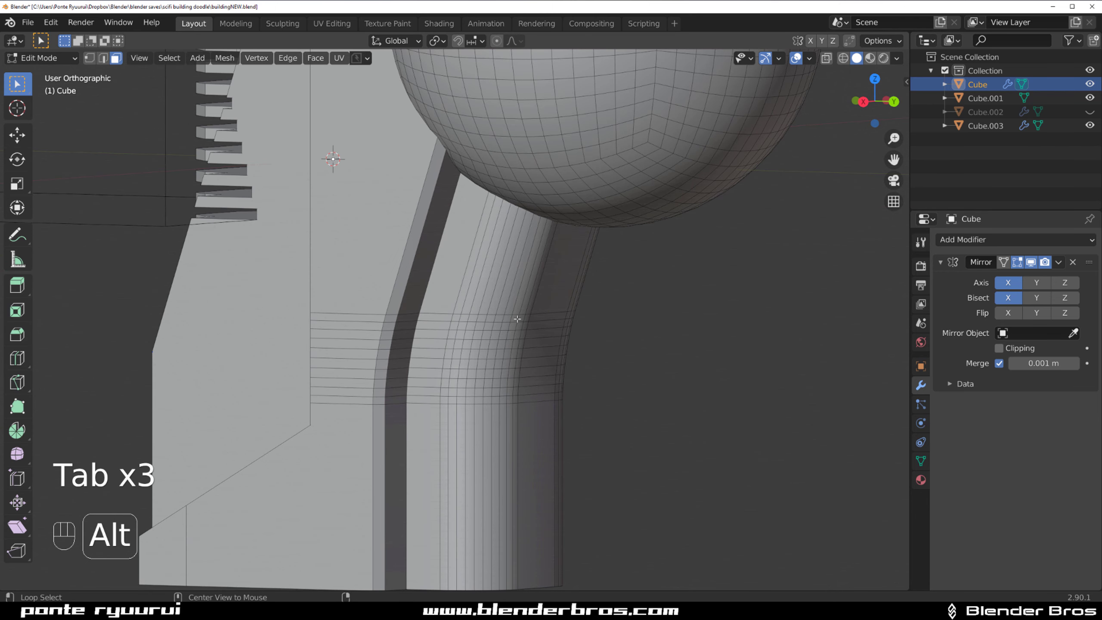
alt+click(516, 320)
shift+middle_drag(470, 316, 427, 301)
scroll(427, 300, up, 3)
key(Tab)
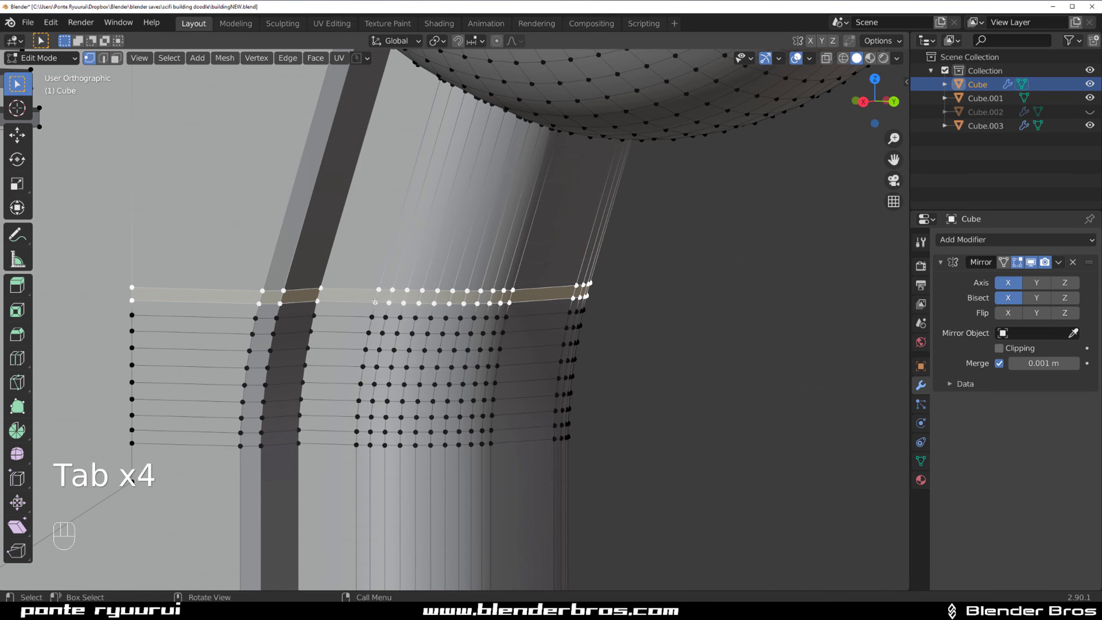
- Subdivide the vertical edge path along one side of the column's rounded bend, where the curved surface begins
key(Tab)
click(376, 296)
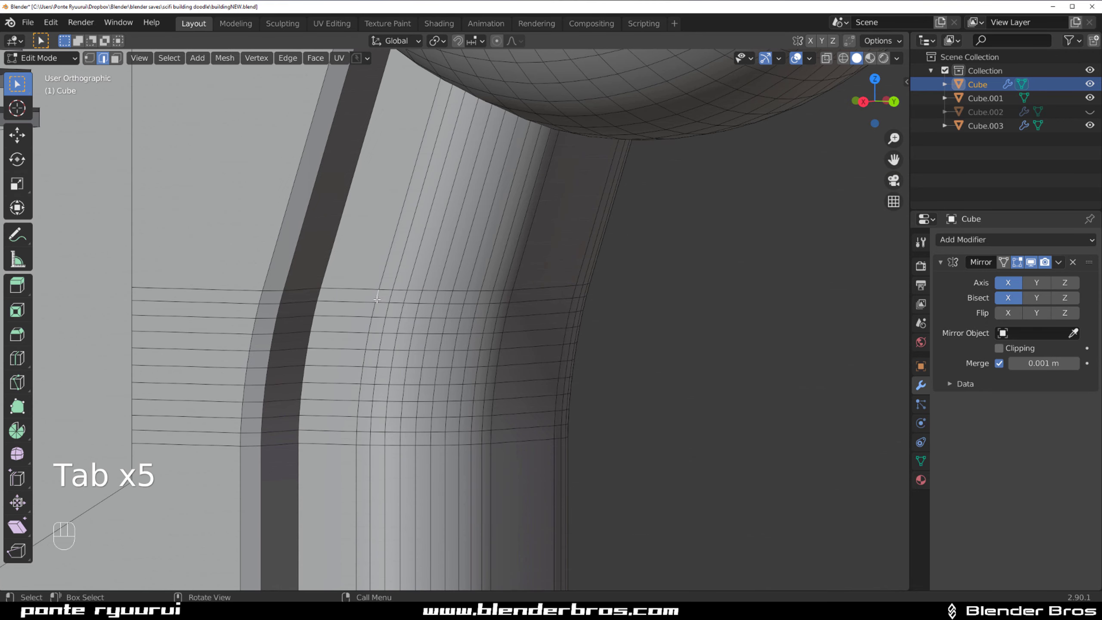
middle_drag(374, 341, 371, 410)
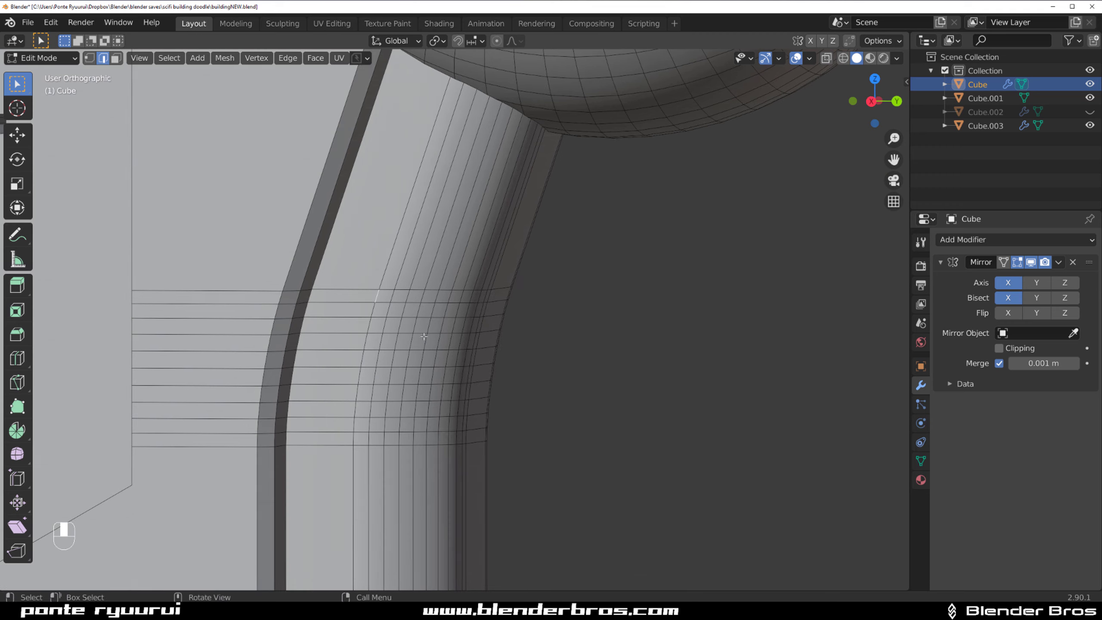
ctrl+click(354, 439)
right_click(372, 373)
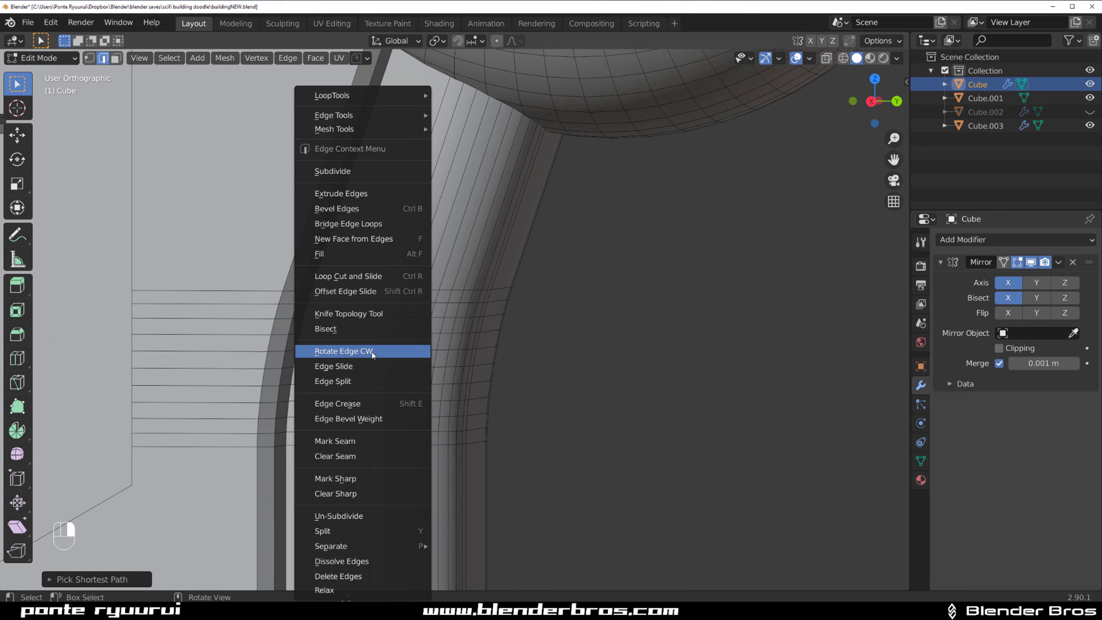
click(370, 176)
key(Tab)
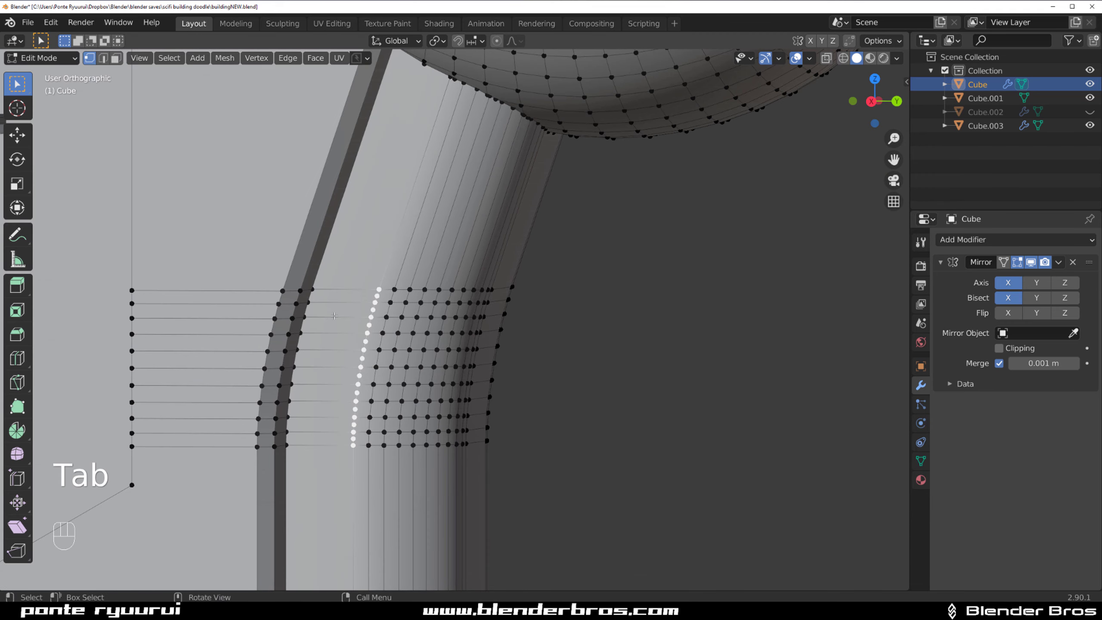
scroll(321, 322, up, 5)
scroll(313, 318, down, 5)
- Subdivide the matching vertical edge path along the opposite side of the column's bend
middle_drag(313, 318, 316, 313)
key(Tab)
middle_drag(490, 313, 306, 303)
key(Tab)
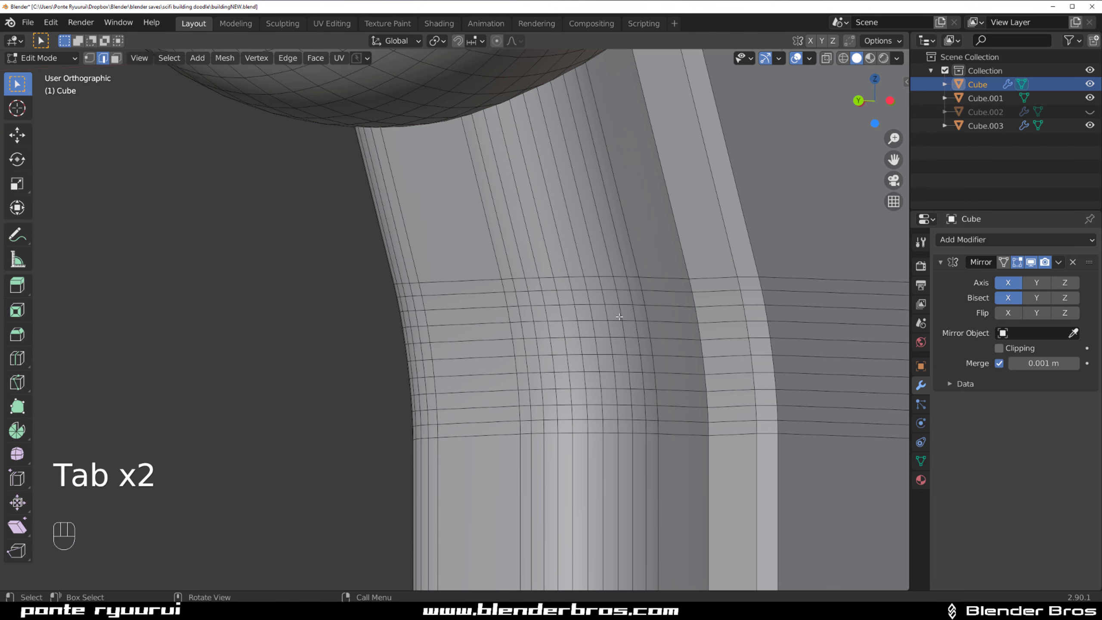
click(641, 284)
ctrl+click(656, 425)
right_click(656, 425)
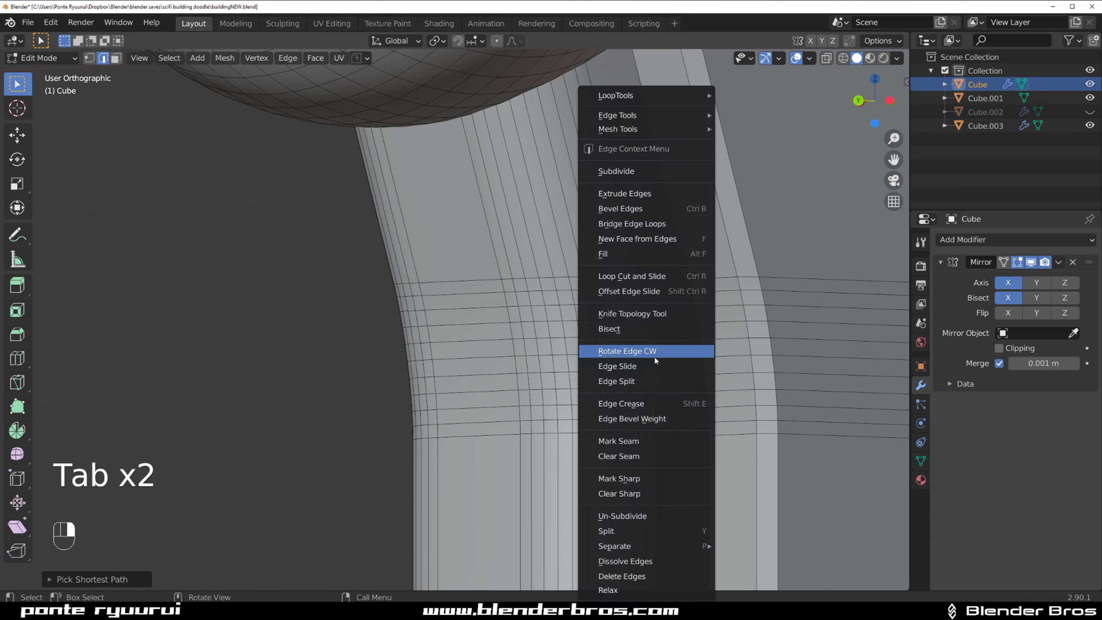
click(618, 172)
- Select five alternating face strips around the column's bend, extrude them in place, and shrink them inward along their normals as grooves
middle_drag(378, 350, 529, 382)
scroll(564, 377, down, 1)
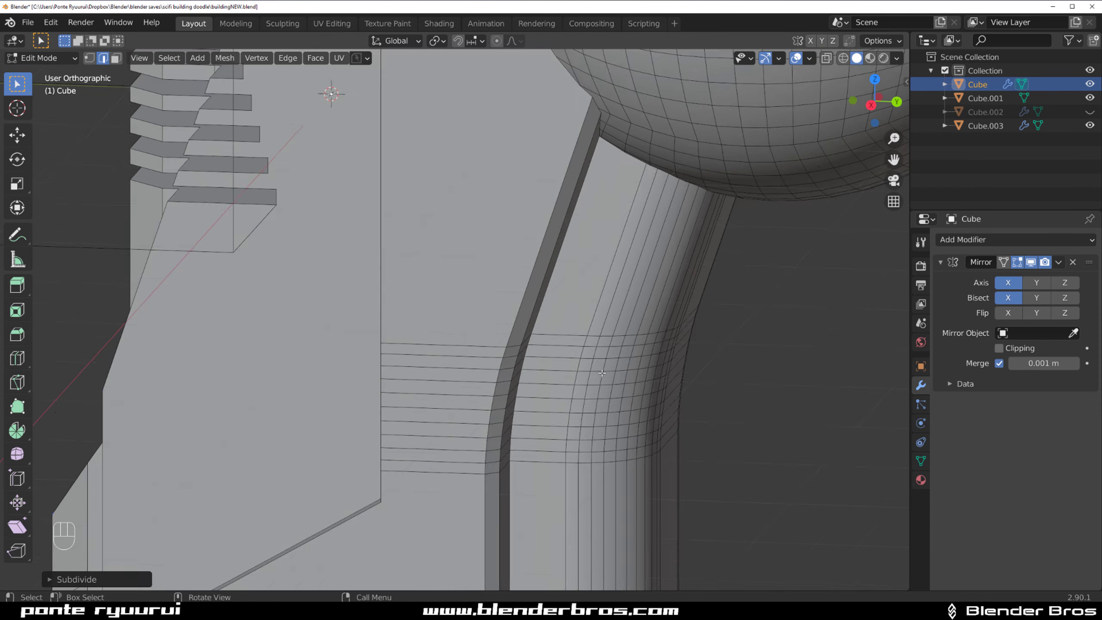
middle_drag(603, 377, 477, 314)
key(Tab)
key(Tab)
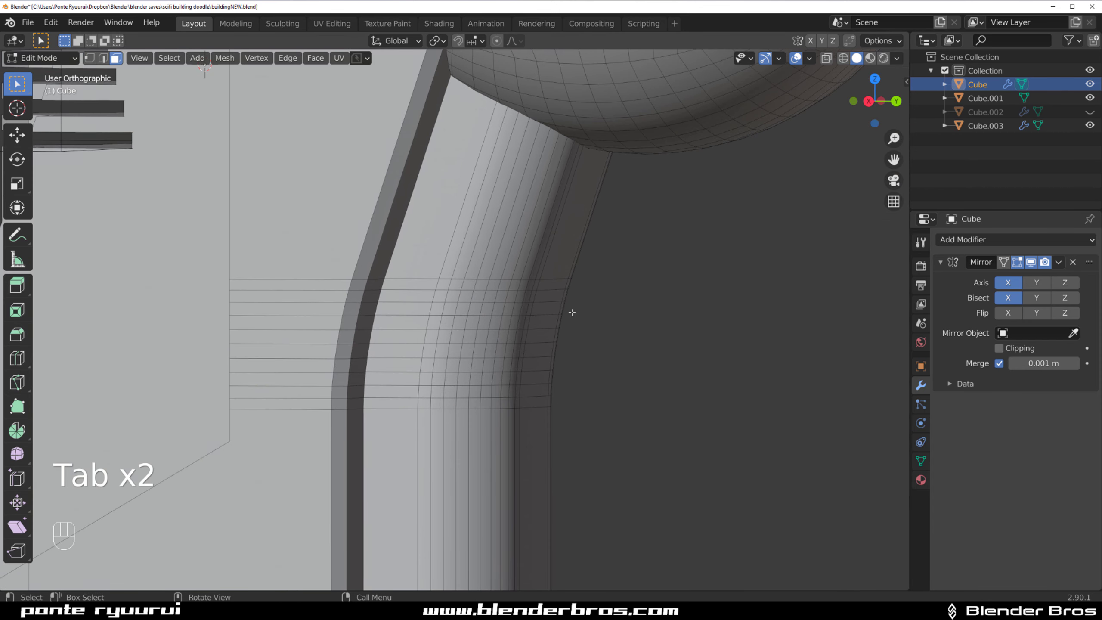
alt+click(526, 286)
alt+shift+click(523, 313)
key(ctrl+z)
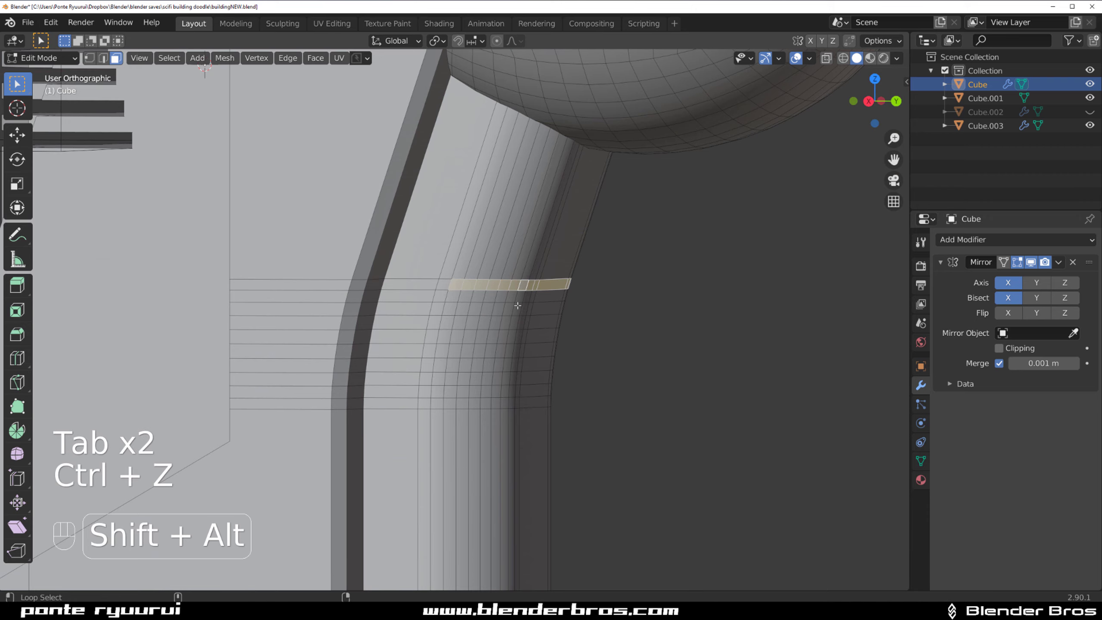
alt+shift+click(517, 317)
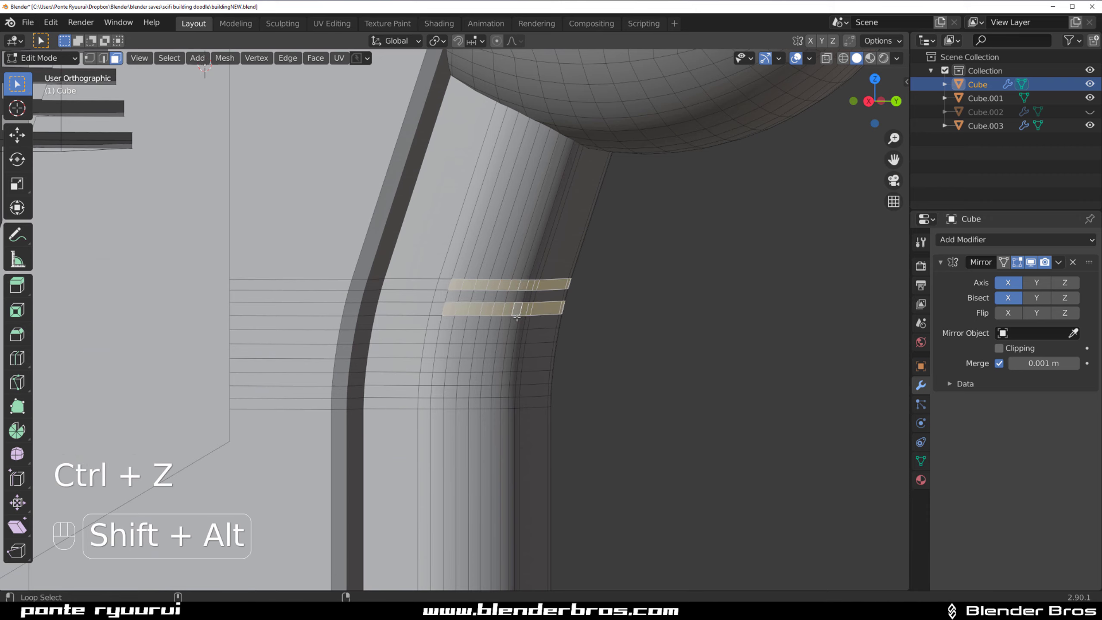
alt+shift+click(508, 363)
alt+shift+click(505, 391)
key(e)
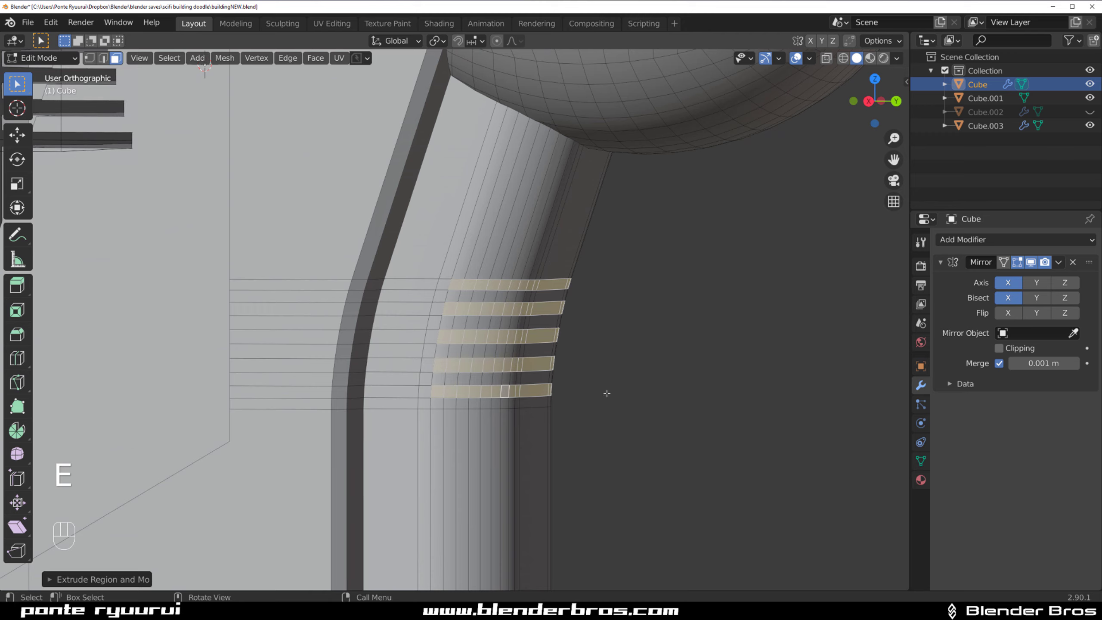
key(alt+s)
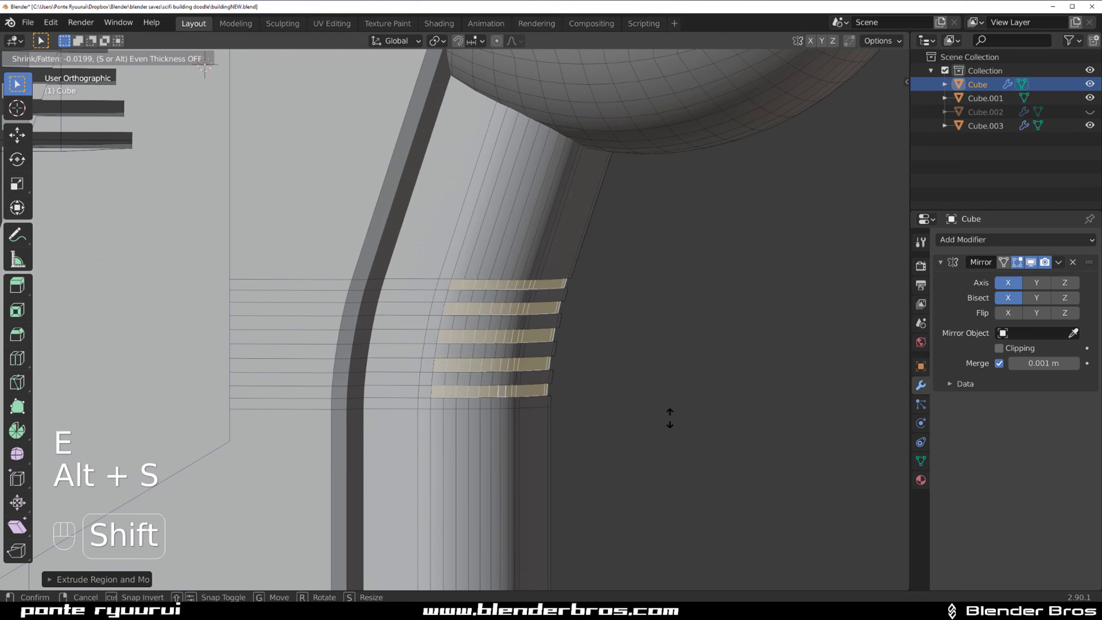
click(676, 443)
key(Tab)
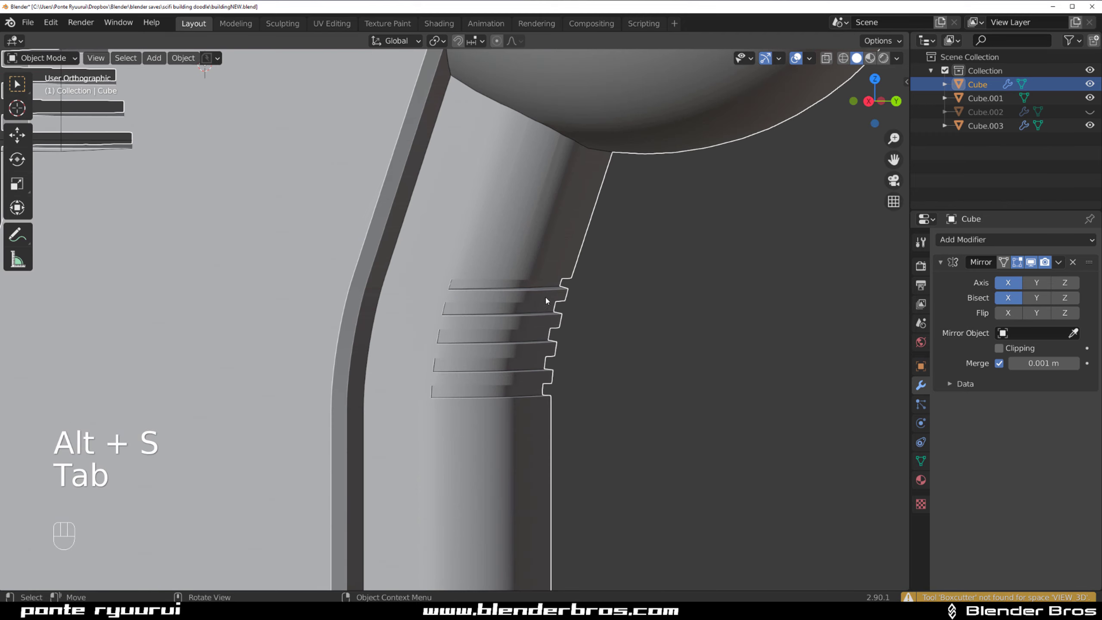
- Run MACHIN3 Clean Up on the grooved mesh, return to Object Mode, and check the grooves from the right view
key(Tab)
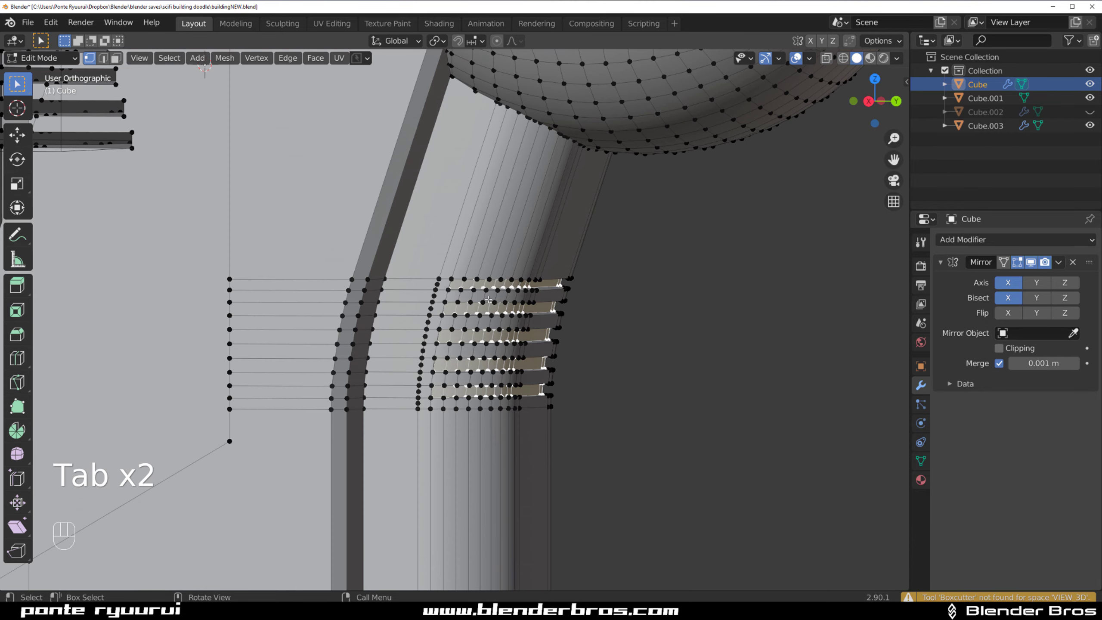
scroll(476, 290, up, 2)
key(3)
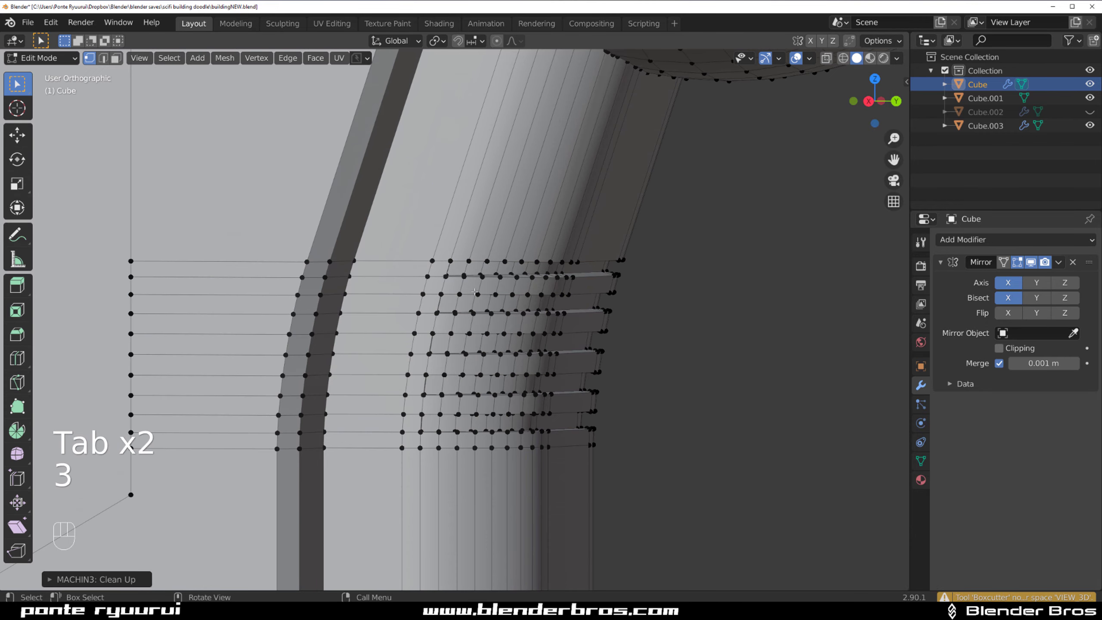
middle_drag(588, 309, 389, 305)
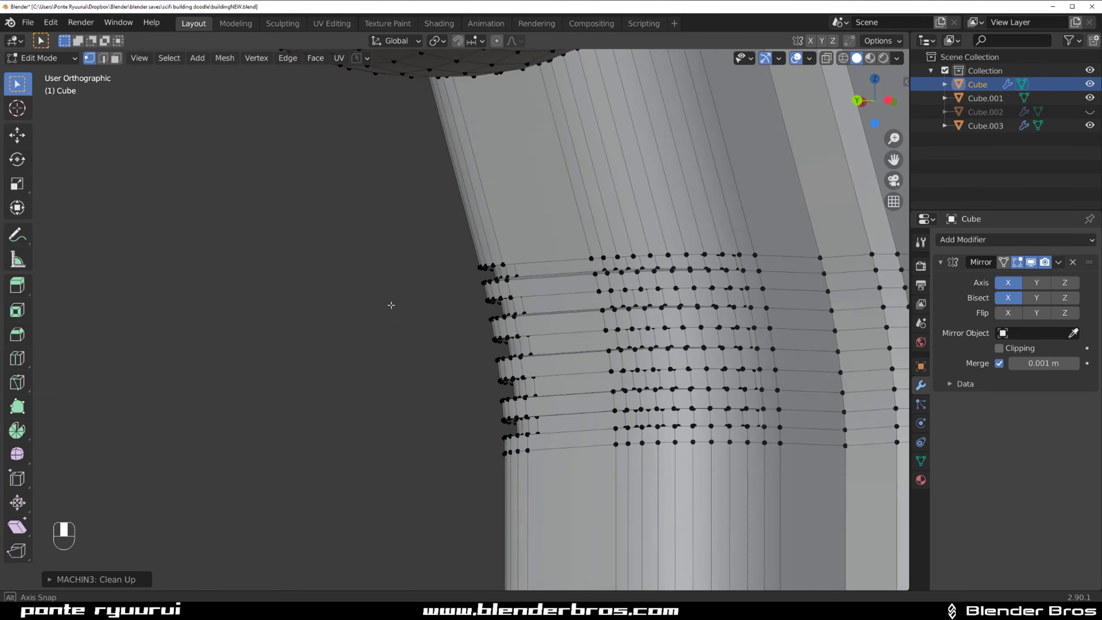
key(Tab)
key(grave)
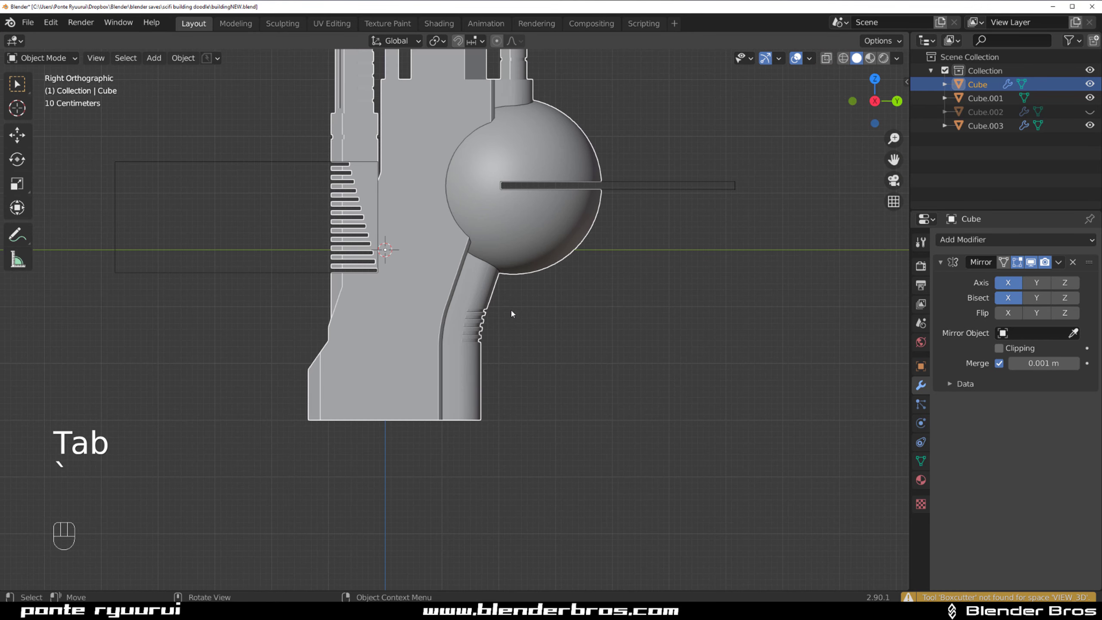
scroll(510, 313, down, 2)
middle_drag(490, 278, 358, 302)
- Hide the flat box cutter around the sphere's horizontal slot and reselect the main building object
scroll(365, 298, up, 6)
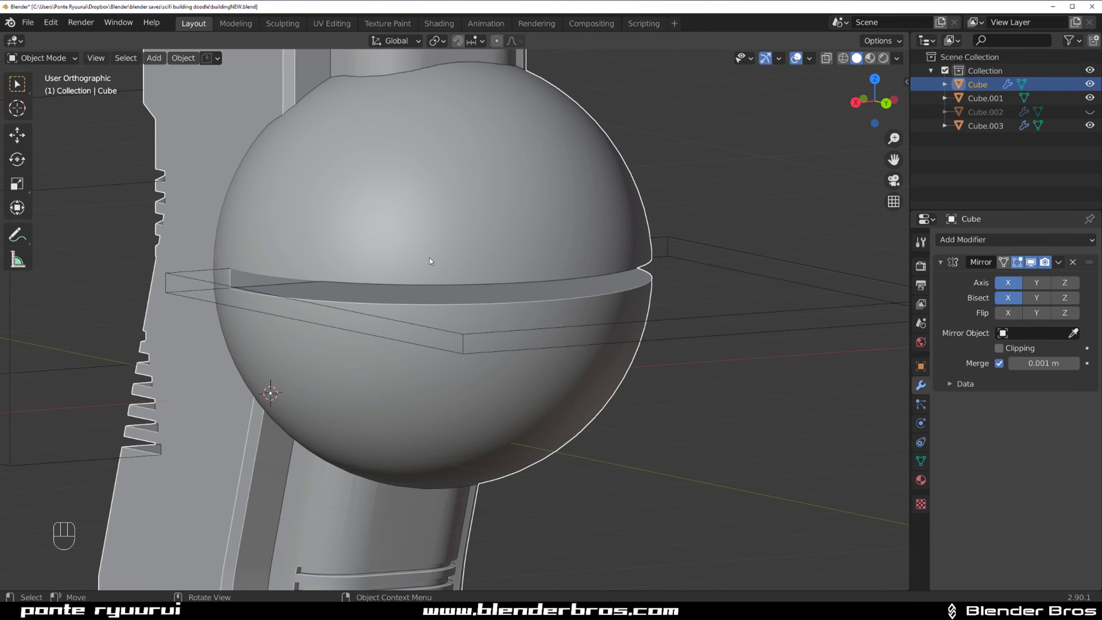
click(429, 258)
key(Tab)
middle_drag(451, 322, 509, 323)
key(Tab)
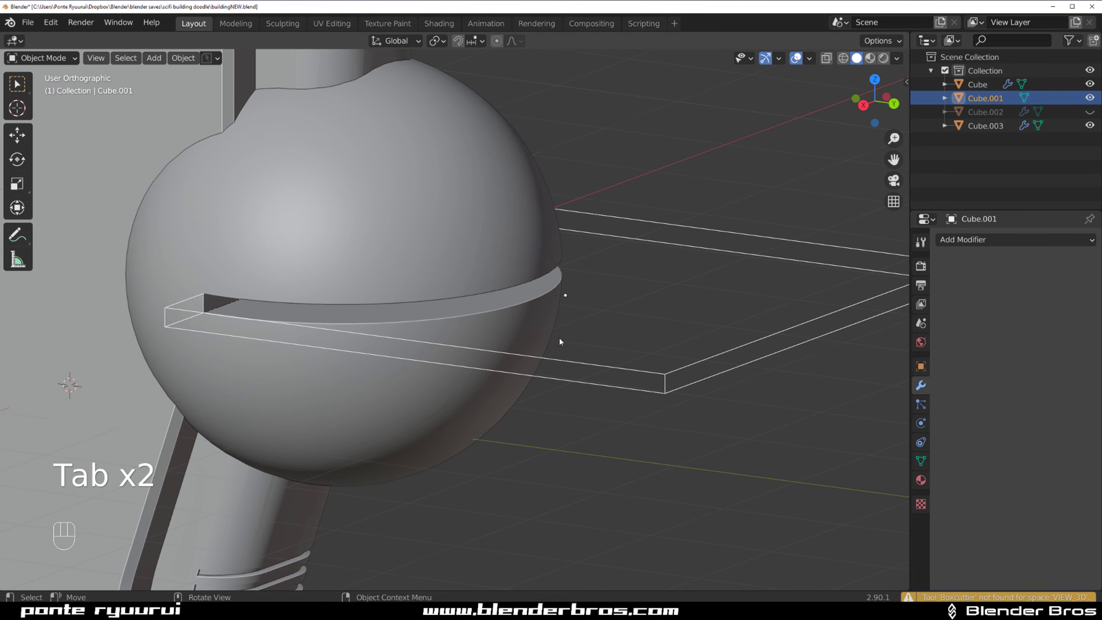
key(h)
scroll(486, 351, down, 2)
scroll(442, 329, up, 2)
click(446, 309)
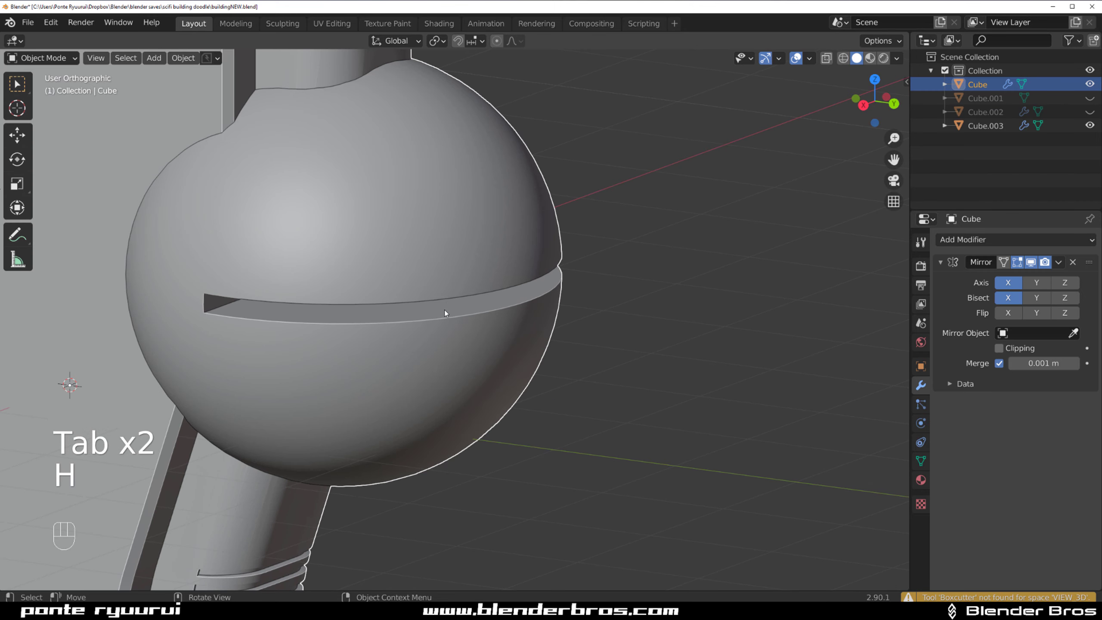
- Add a Bevel modifier with 4 segments and a Weighted Normal modifier to the main building object
scroll(421, 332, down, 7)
middle_drag(407, 343, 497, 318)
scroll(459, 320, up, 3)
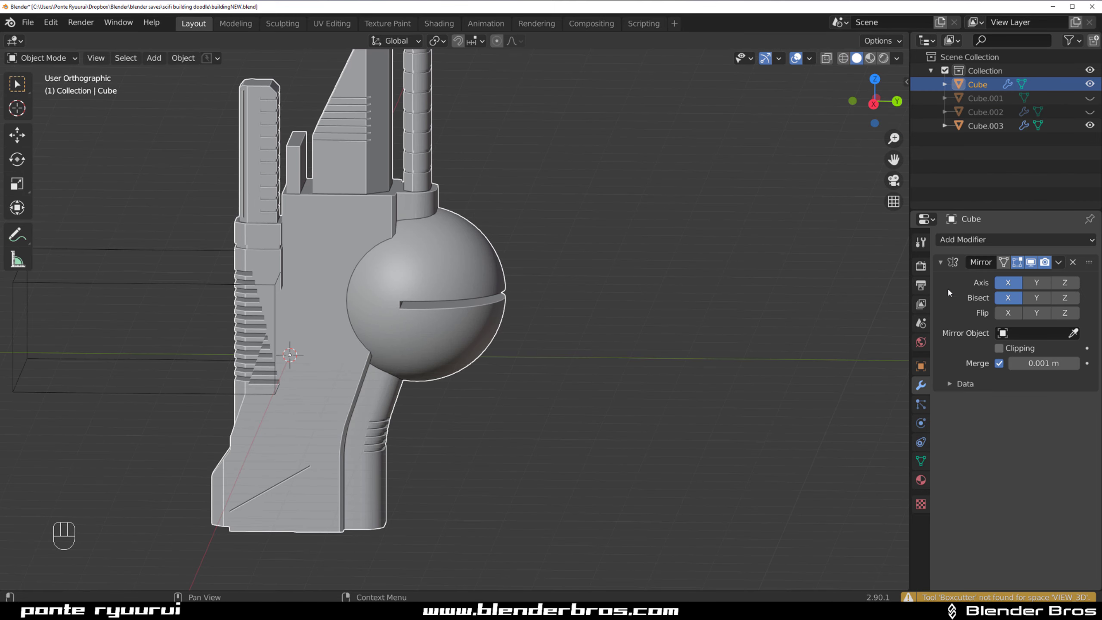
click(952, 240)
click(822, 289)
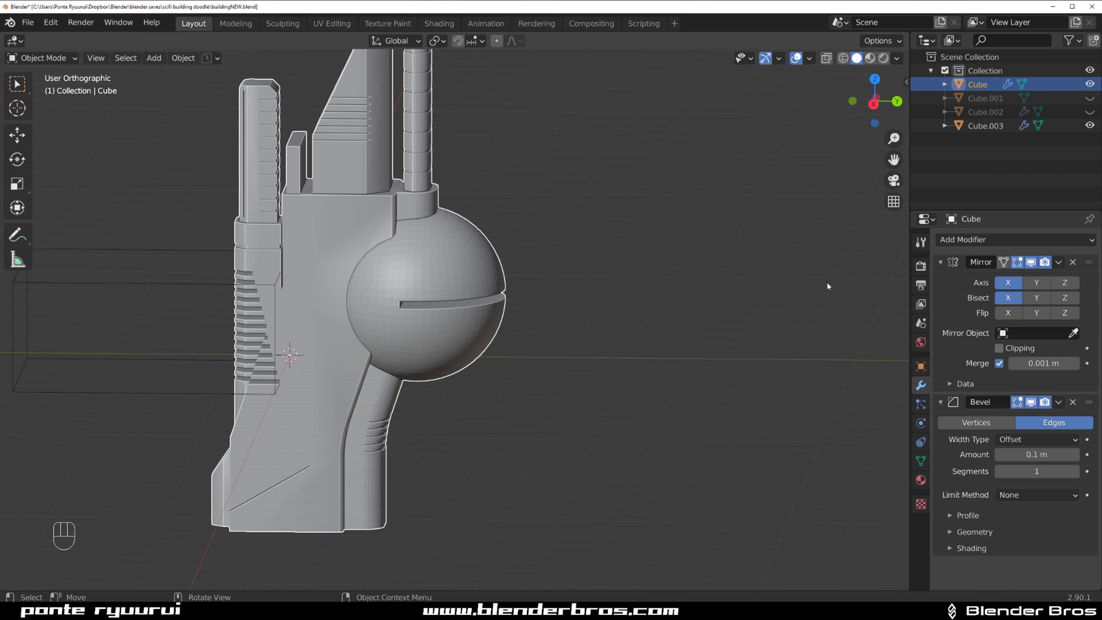
click(1000, 242)
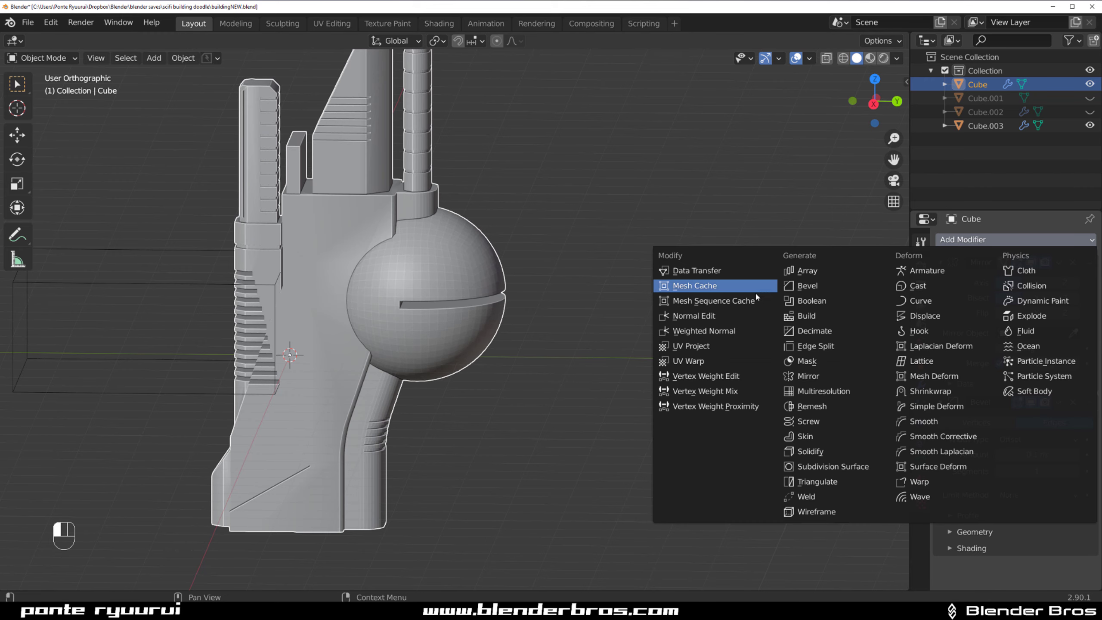
click(768, 330)
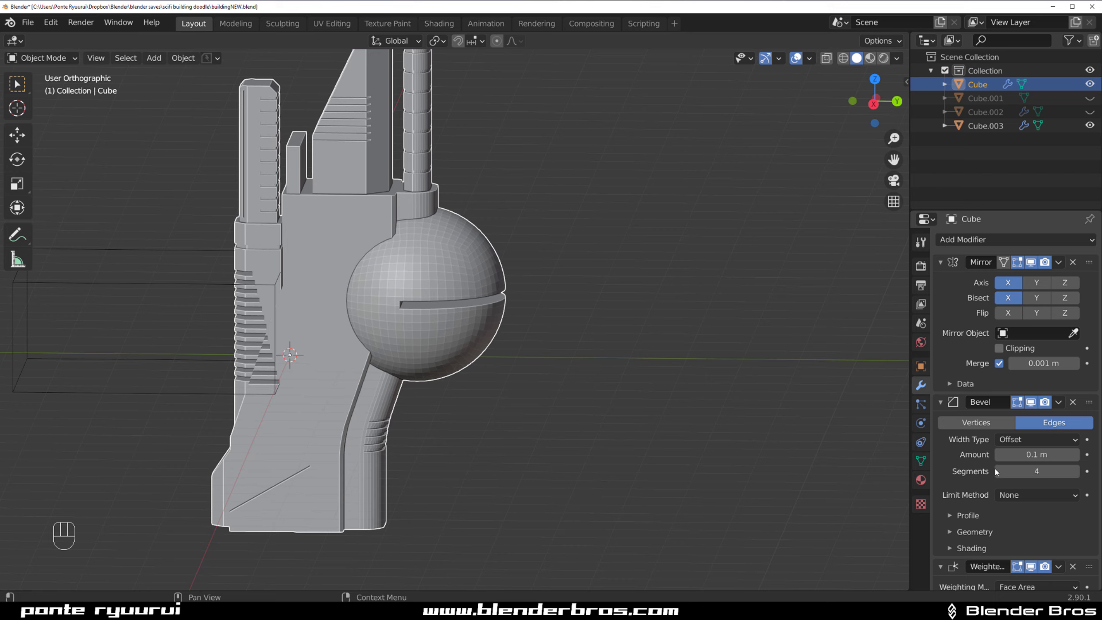
- Limit the Bevel modifier by Angle with 3 segments and turn off Clamp Overlap in its geometry options
click(1024, 495)
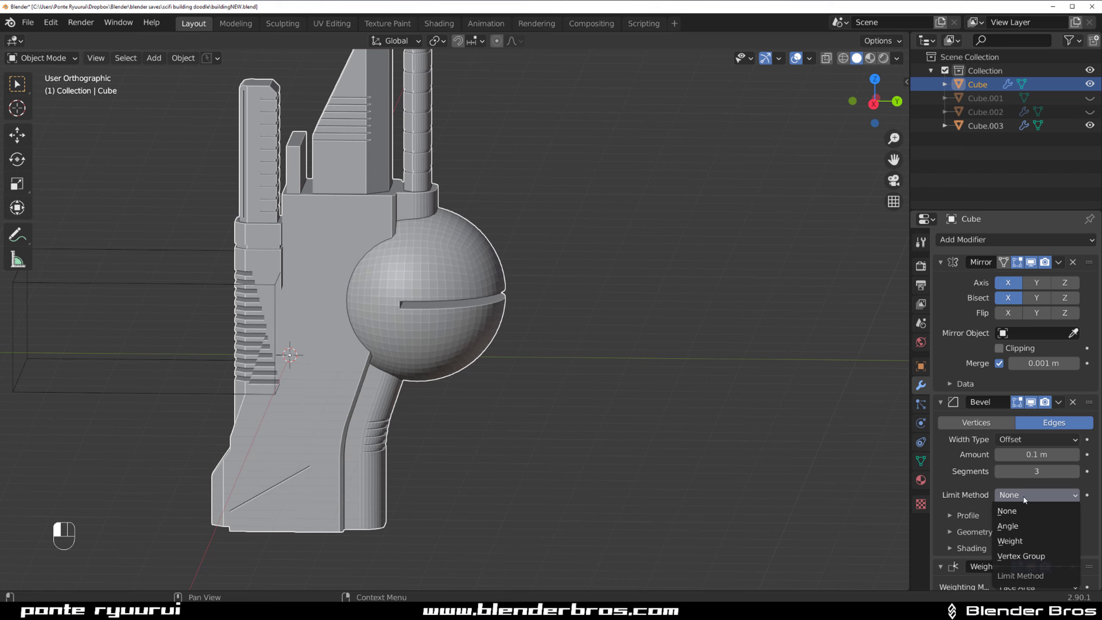
click(1021, 527)
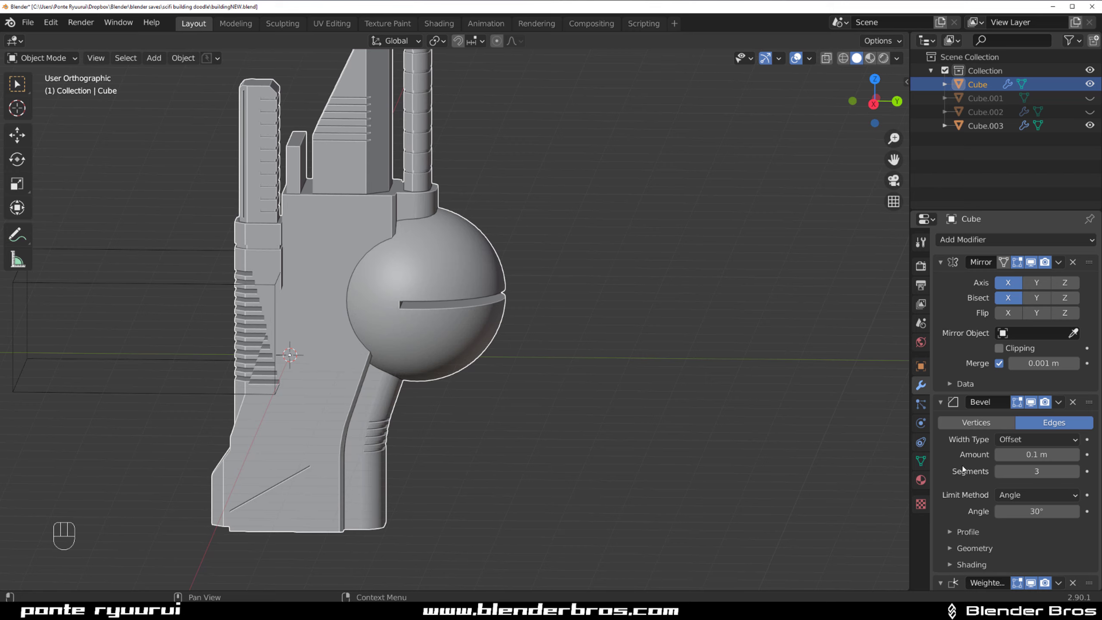
click(950, 549)
scroll(1004, 552, down, 5)
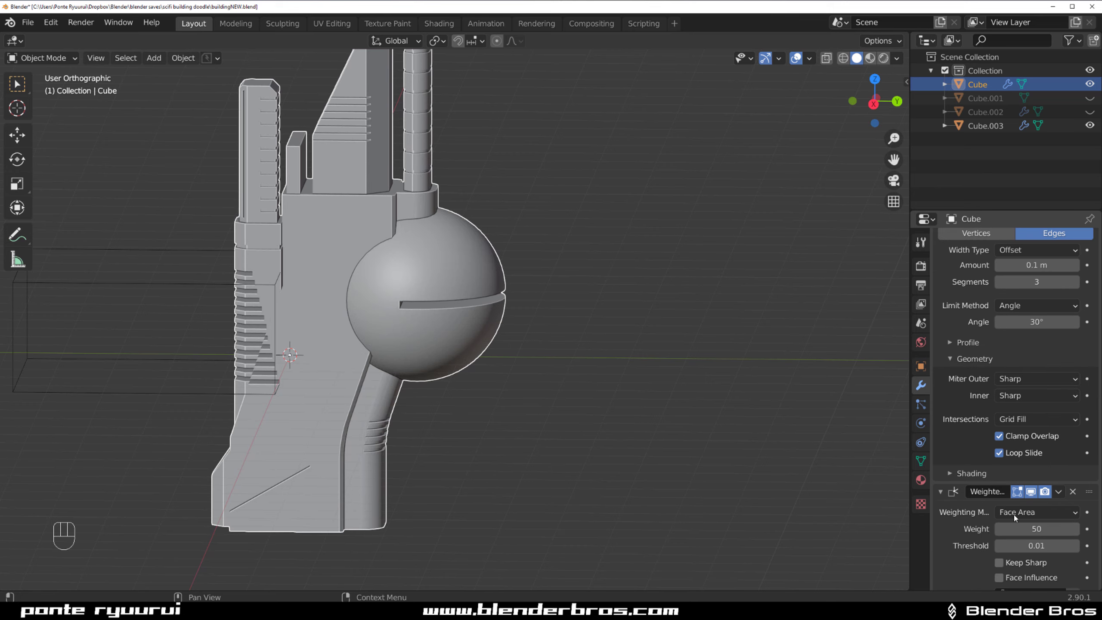
click(1014, 437)
- Reduce the Bevel modifier's amount to 0.007 m
shift+middle_drag(566, 326, 576, 419)
scroll(569, 408, up, 2)
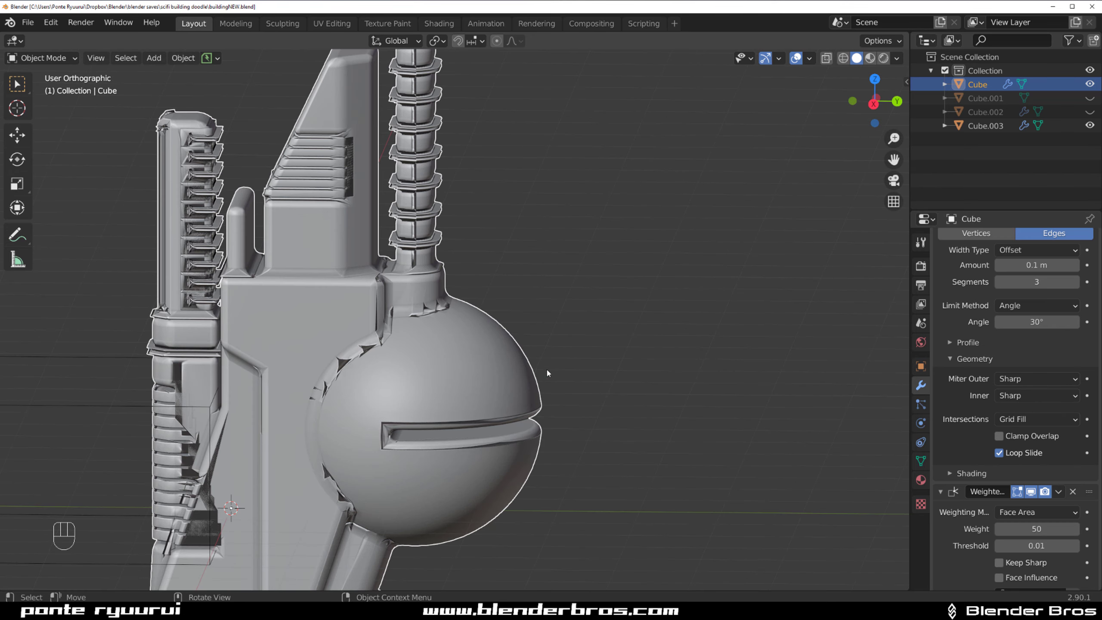
middle_drag(546, 367, 526, 364)
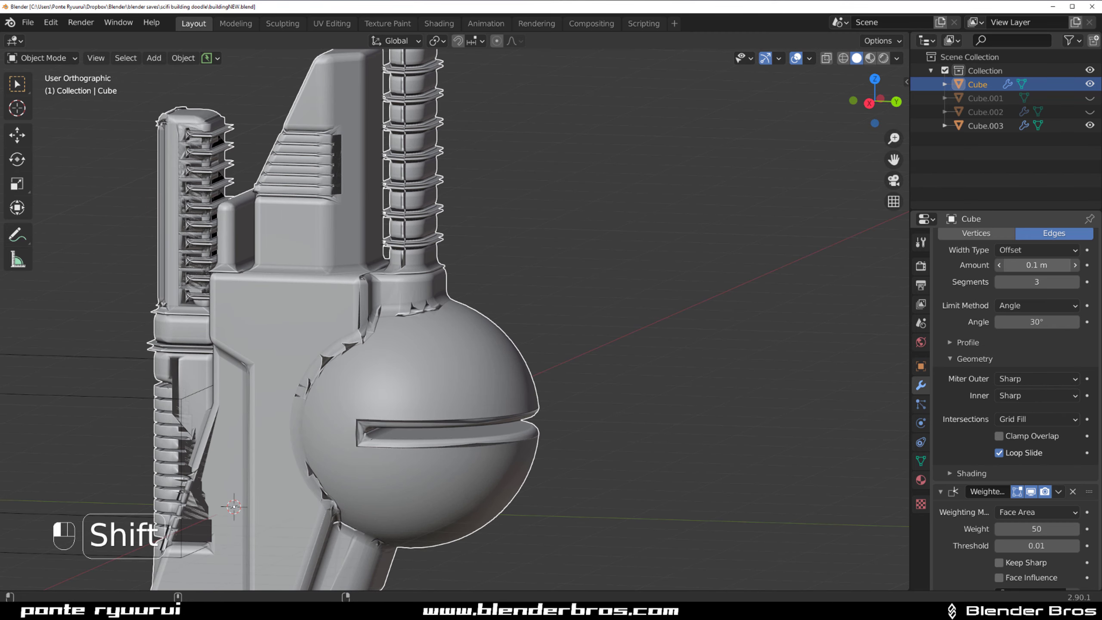
shift+drag(1037, 265, 1002, 265)
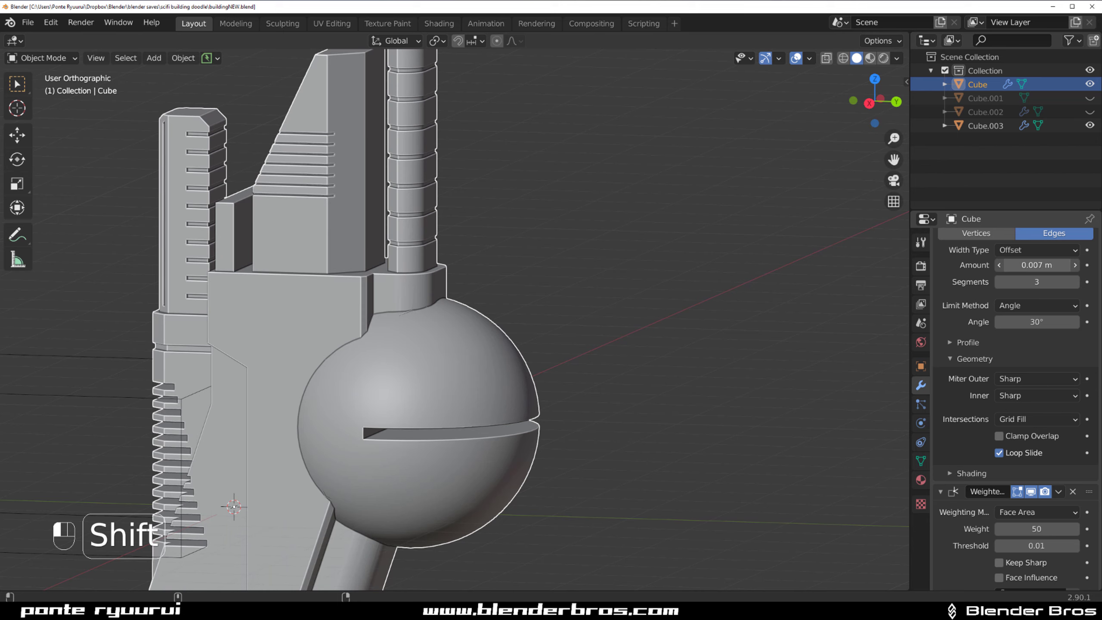
- Enter Edit Mode, locate the shading spikes where the column's collar meets the sphere, and turn on X-ray
shift+middle_drag(605, 322, 754, 333)
scroll(653, 329, up, 4)
shift+middle_drag(644, 304, 463, 319)
scroll(486, 364, up, 3)
scroll(477, 325, up, 4)
key(Tab)
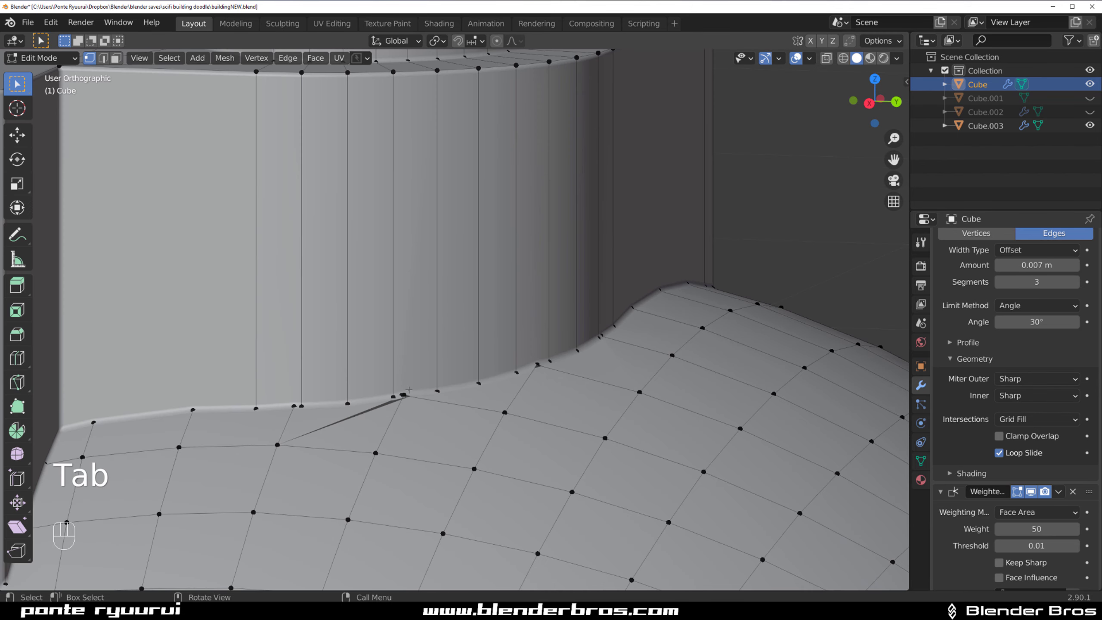
scroll(390, 401, up, 5)
middle_drag(405, 391, 542, 221)
scroll(520, 260, down, 2)
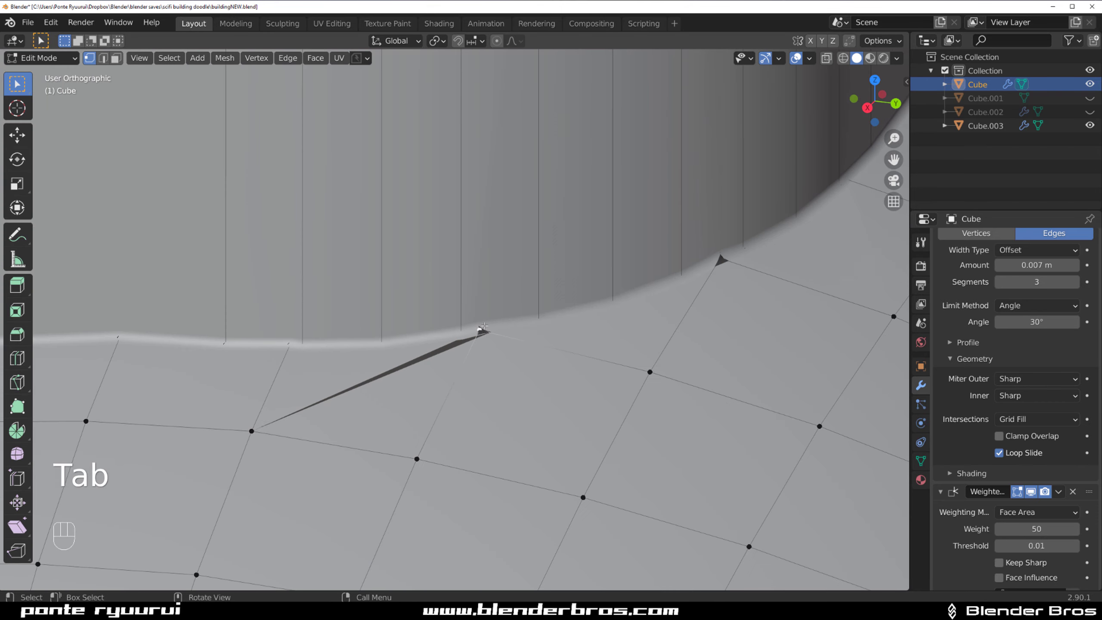
key(Tab)
click(566, 366)
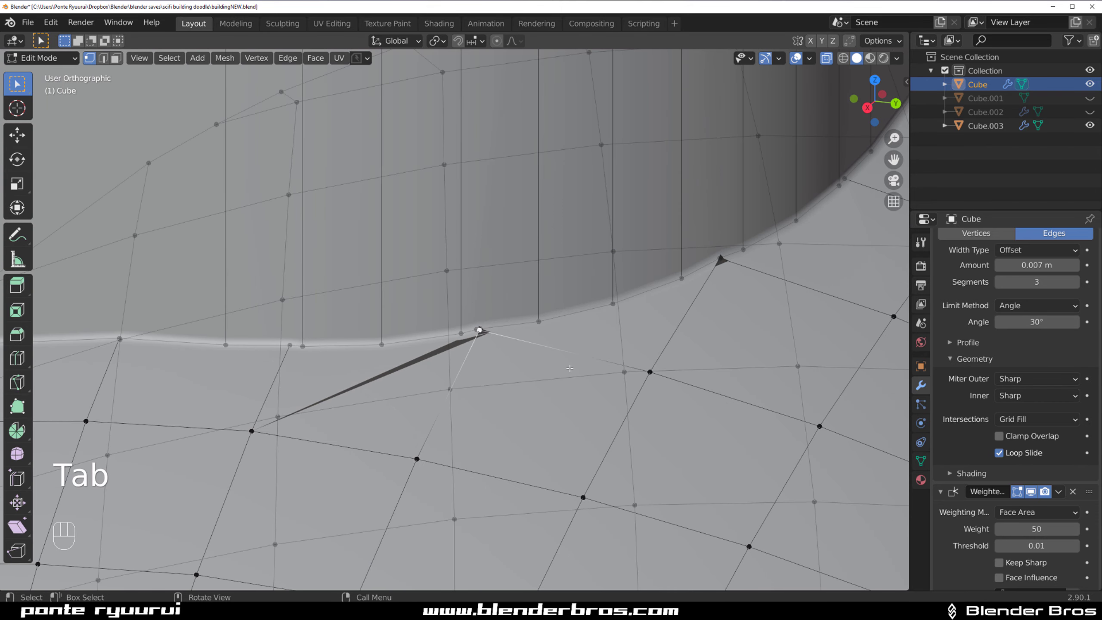
scroll(566, 345, up, 2)
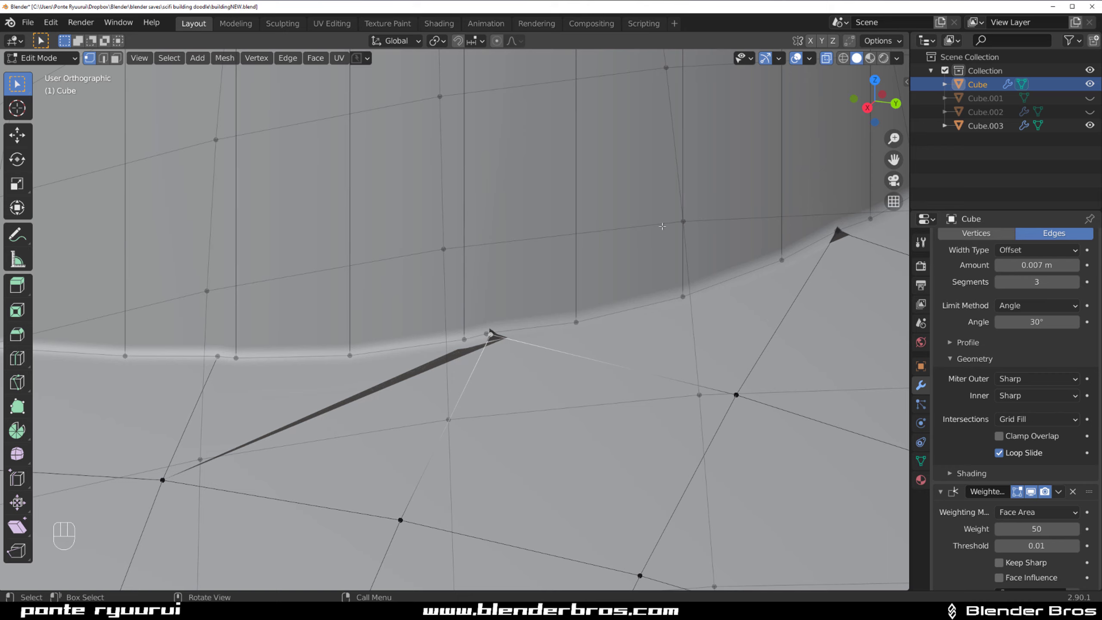
click(827, 58)
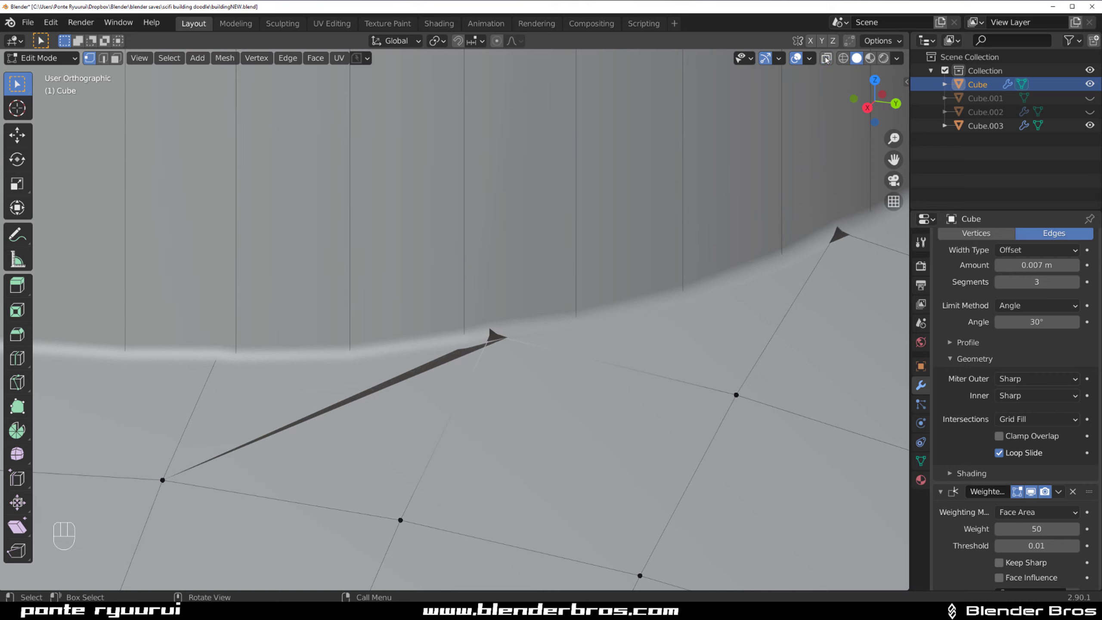
click(826, 58)
scroll(531, 342, up, 2)
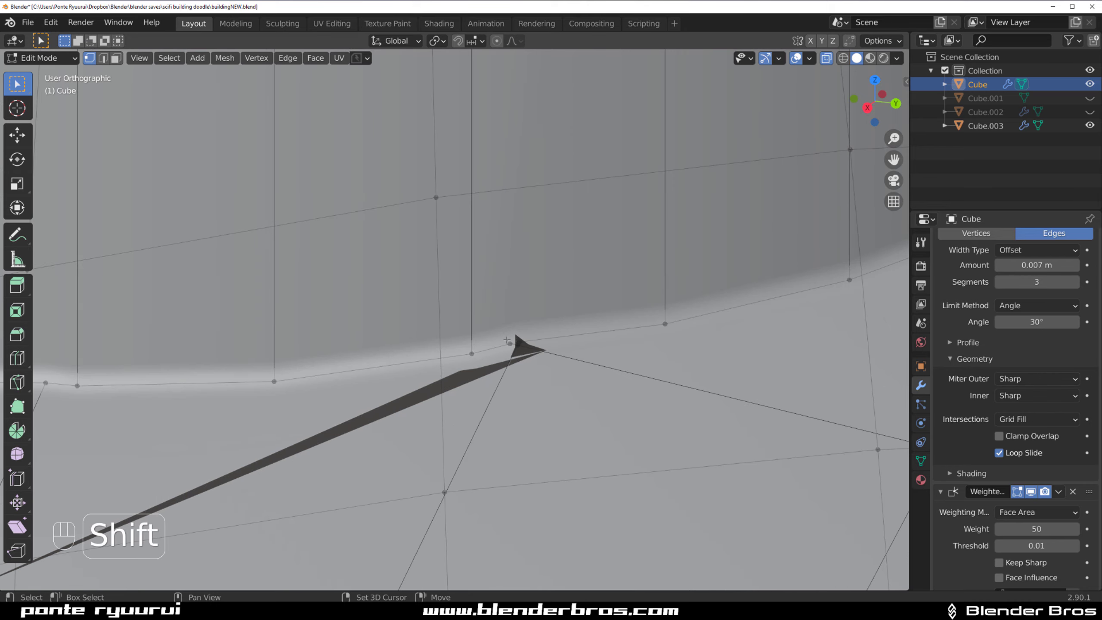
- Merge the stray seam vertex at the first spike into the neighbouring collar vertex with MACHIN3 Smart Vert
shift+click(451, 356)
key(1)
click(519, 348)
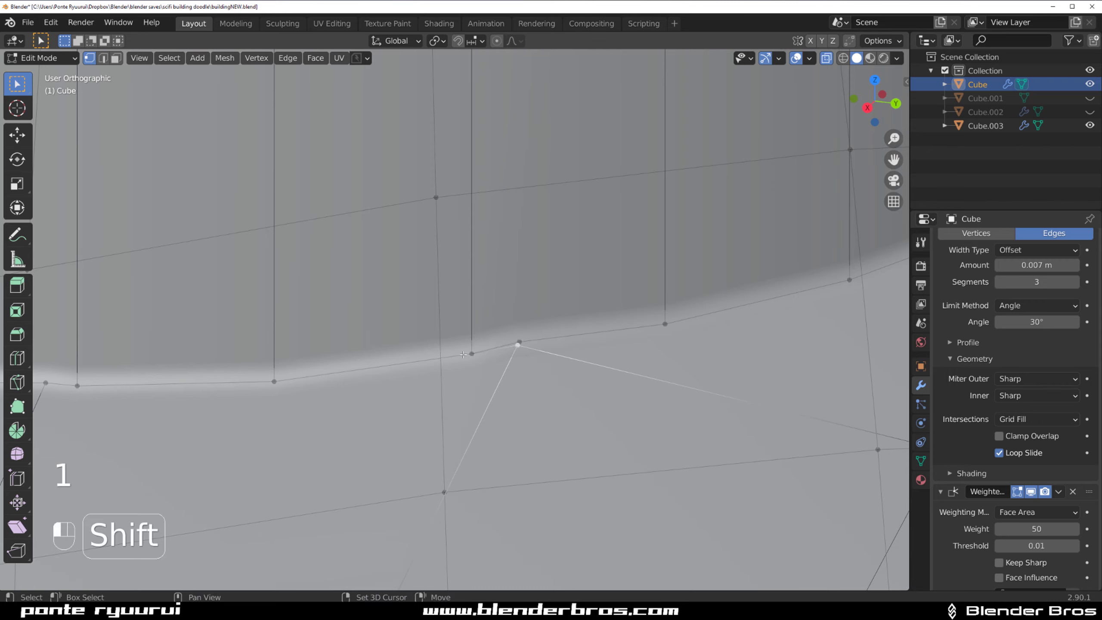
shift+click(473, 355)
key(1)
click(519, 344)
shift+click(474, 355)
key(1)
scroll(511, 367, down, 1)
scroll(511, 367, down, 7)
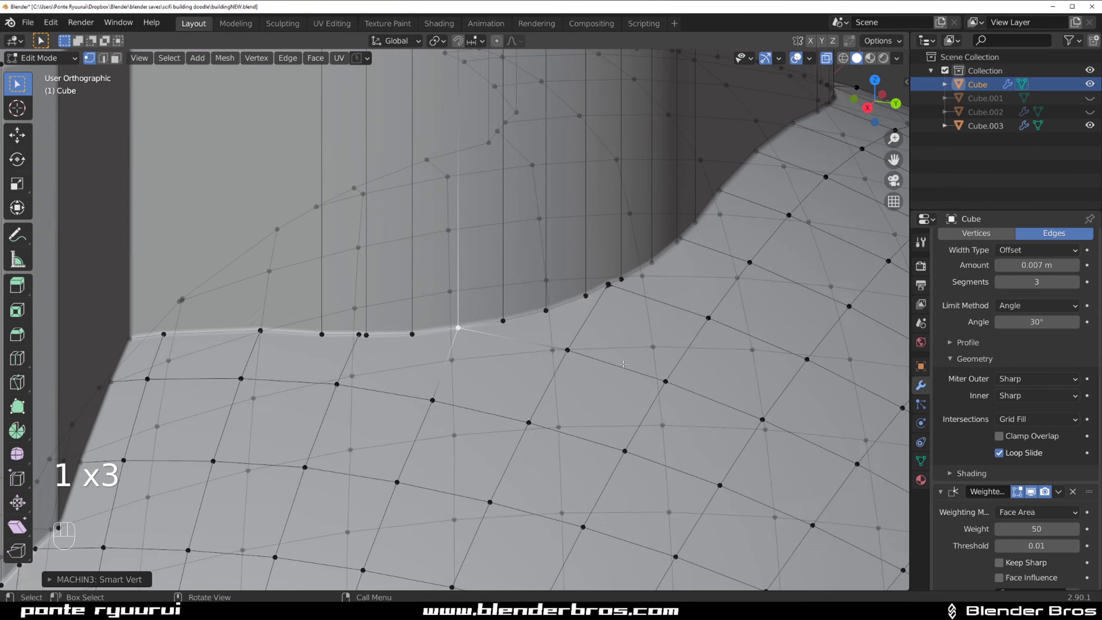
- Merge the next close vertex pair further along the collar seam with Smart Vert and return to Object Mode
shift+middle_drag(534, 345, 341, 405)
scroll(347, 399, up, 7)
shift+click(362, 392)
key(1)
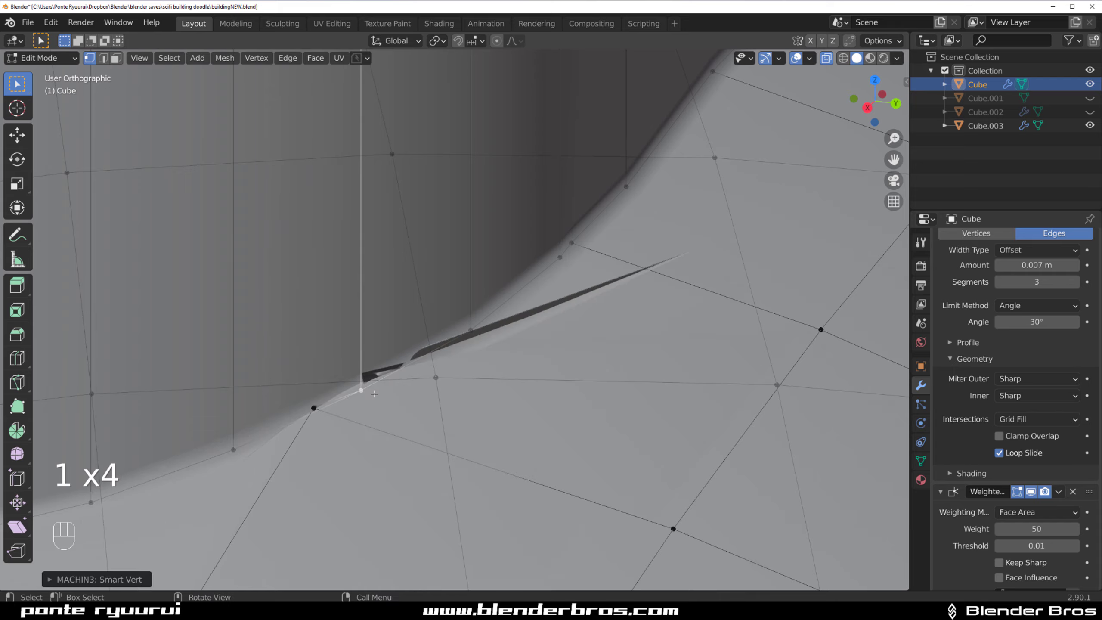
shift+click(316, 410)
key(1)
scroll(323, 404, down, 9)
key(Tab)
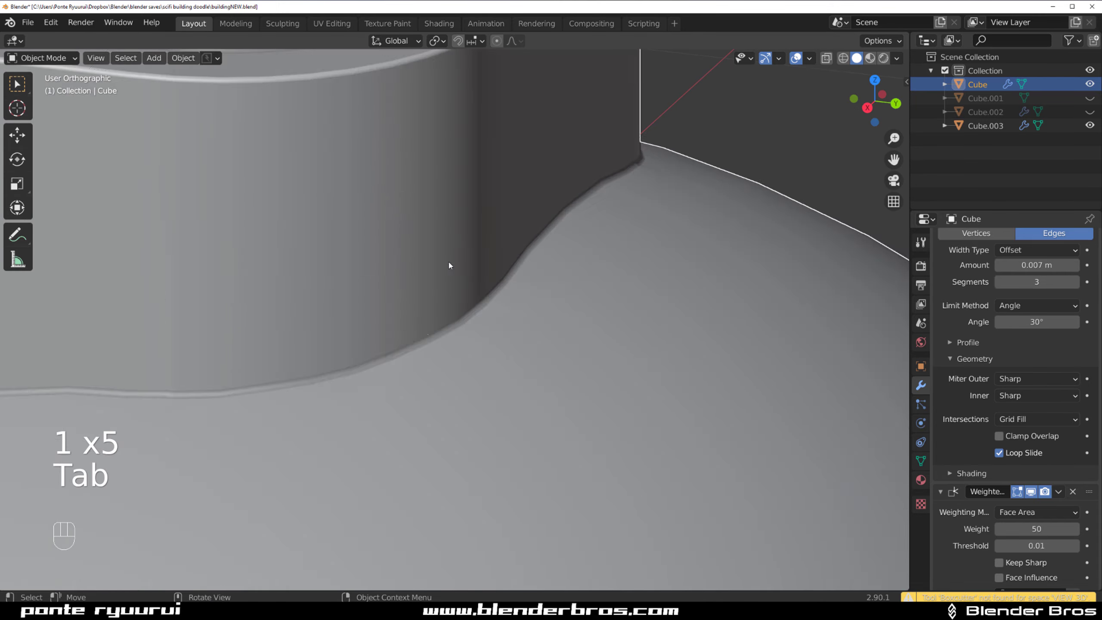
- Merge the close vertex pair on the opposite side of the collar seam, then leave Edit Mode
scroll(460, 300, down, 4)
key(Tab)
scroll(449, 347, up, 6)
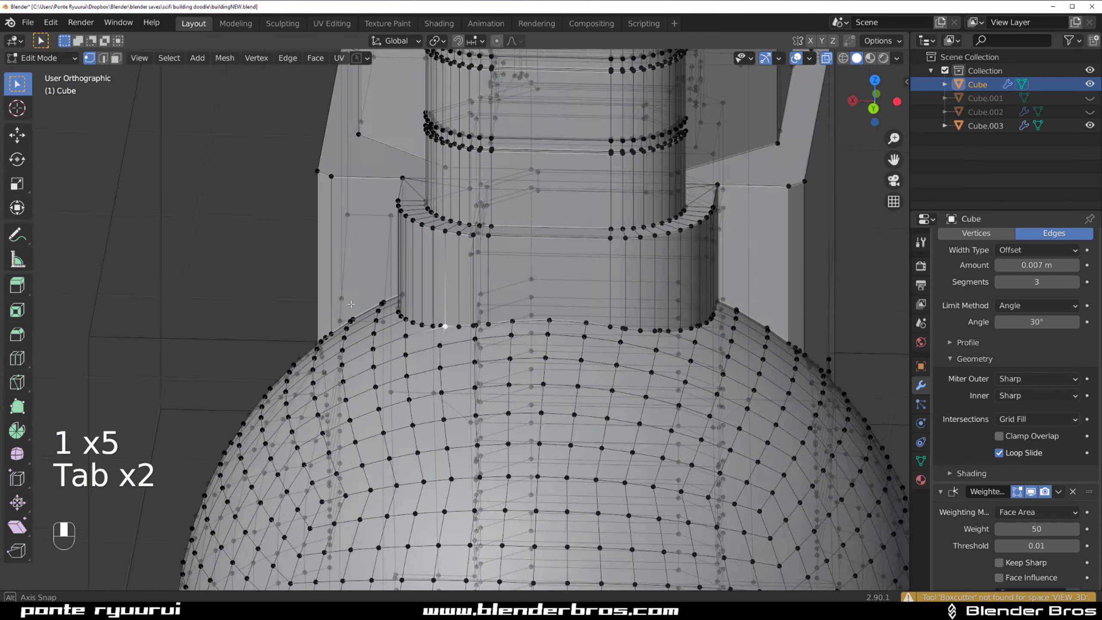
scroll(450, 346, up, 3)
shift+click(572, 343)
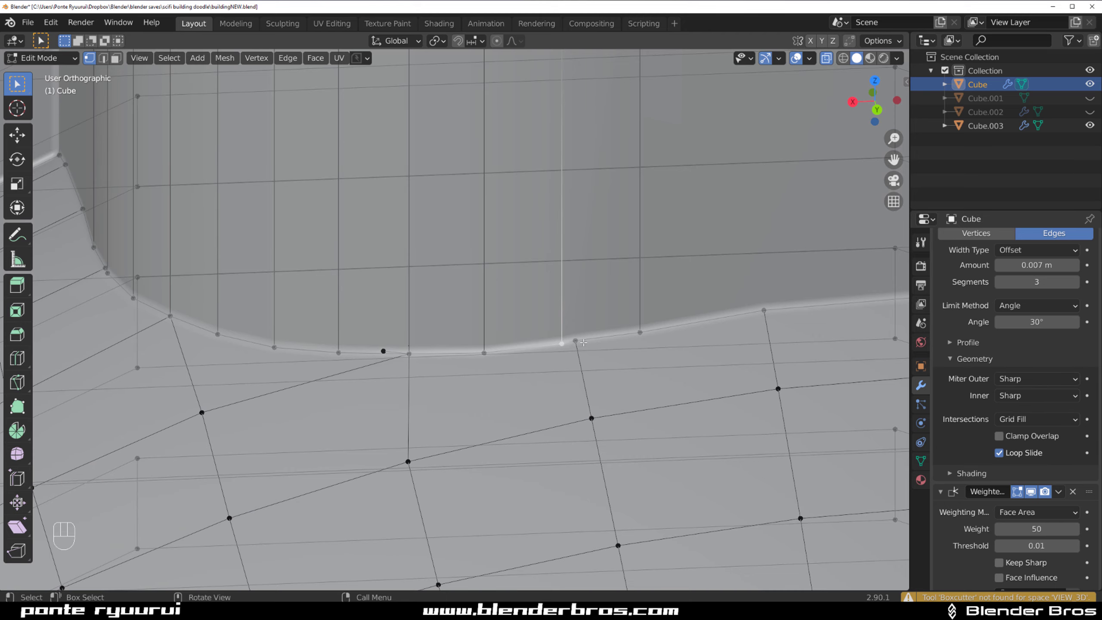
key(shift+1)
scroll(583, 344, down, 8)
key(Tab)
scroll(549, 273, down, 4)
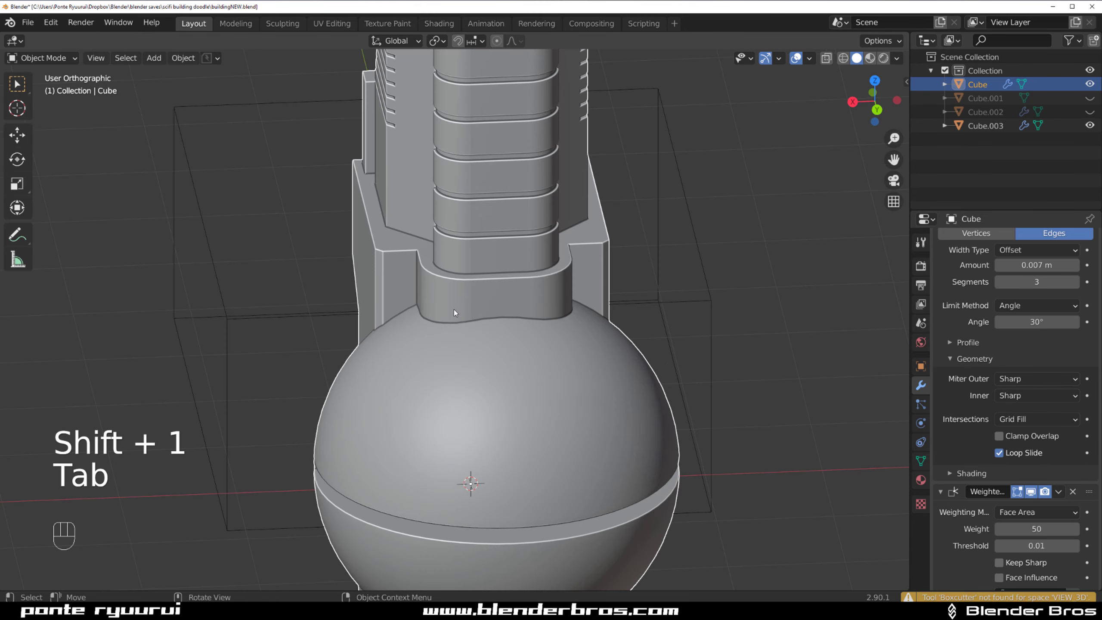
- Merge the stray vertices where the sphere meets the side wall above the lower recess, using Smart Vert
middle_drag(453, 309, 663, 265)
shift+middle_drag(595, 295, 536, 238)
scroll(511, 329, up, 4)
shift+middle_drag(505, 353, 466, 182)
scroll(502, 293, up, 6)
key(Tab)
scroll(434, 304, up, 4)
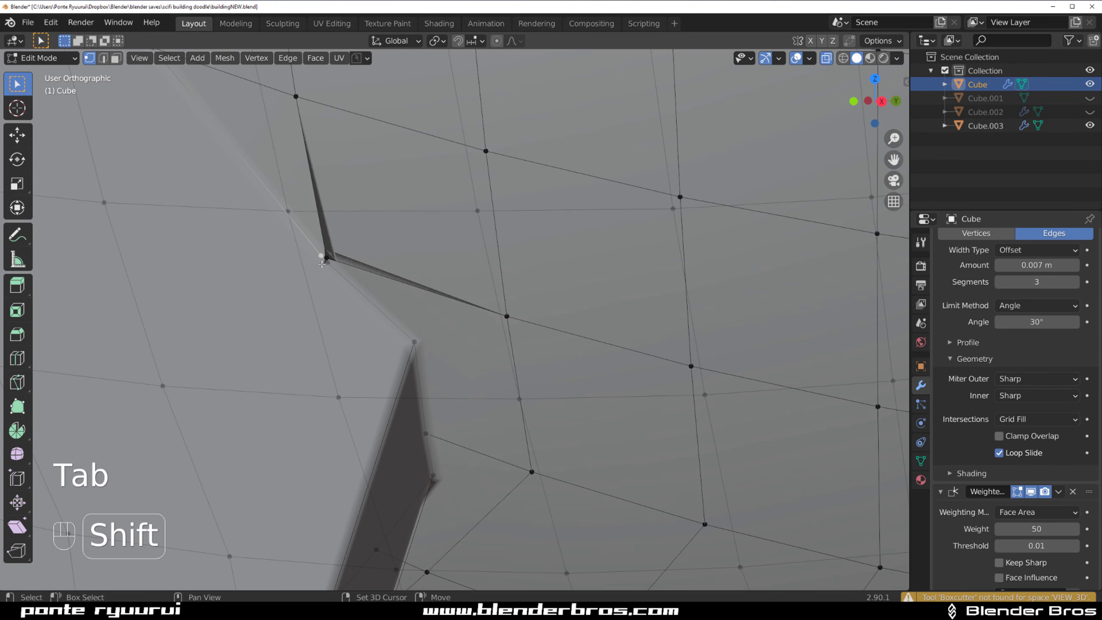
key(1)
scroll(427, 350, down, 3)
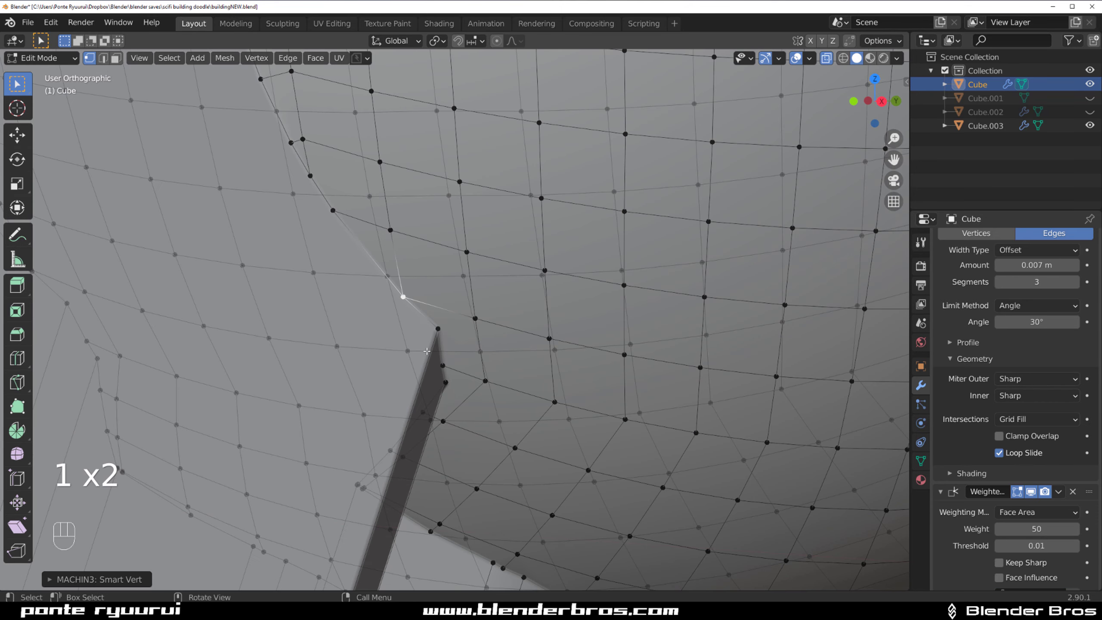
shift+middle_drag(454, 383, 449, 280)
scroll(473, 285, up, 4)
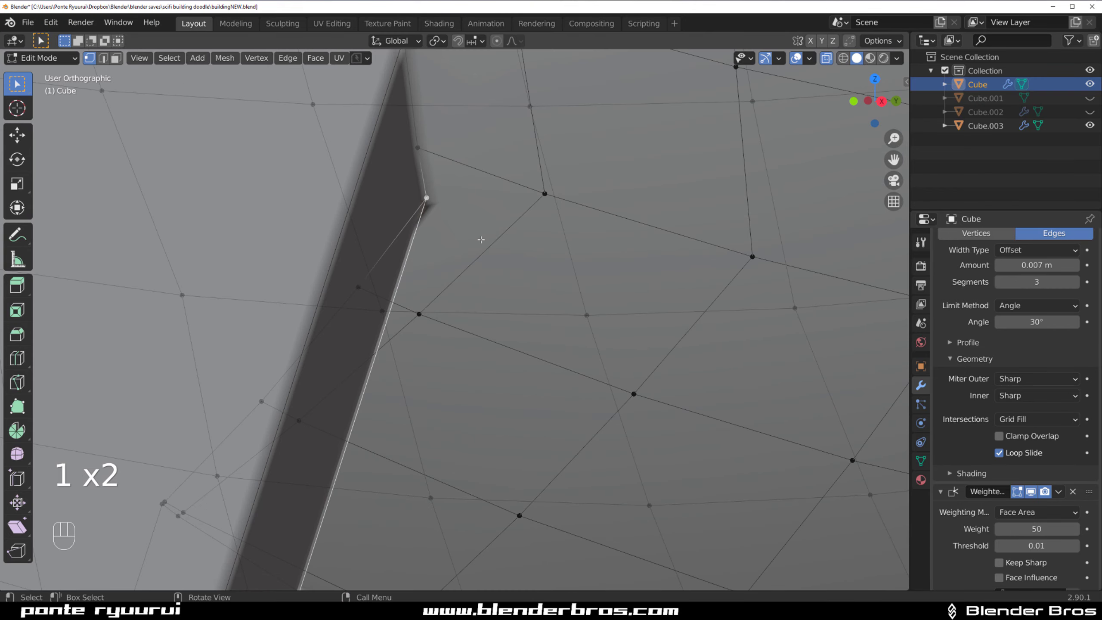
- Return to Object Mode and examine the bevelled seam where the lower column meets the sphere
key(Tab)
key(Tab)
key(Tab)
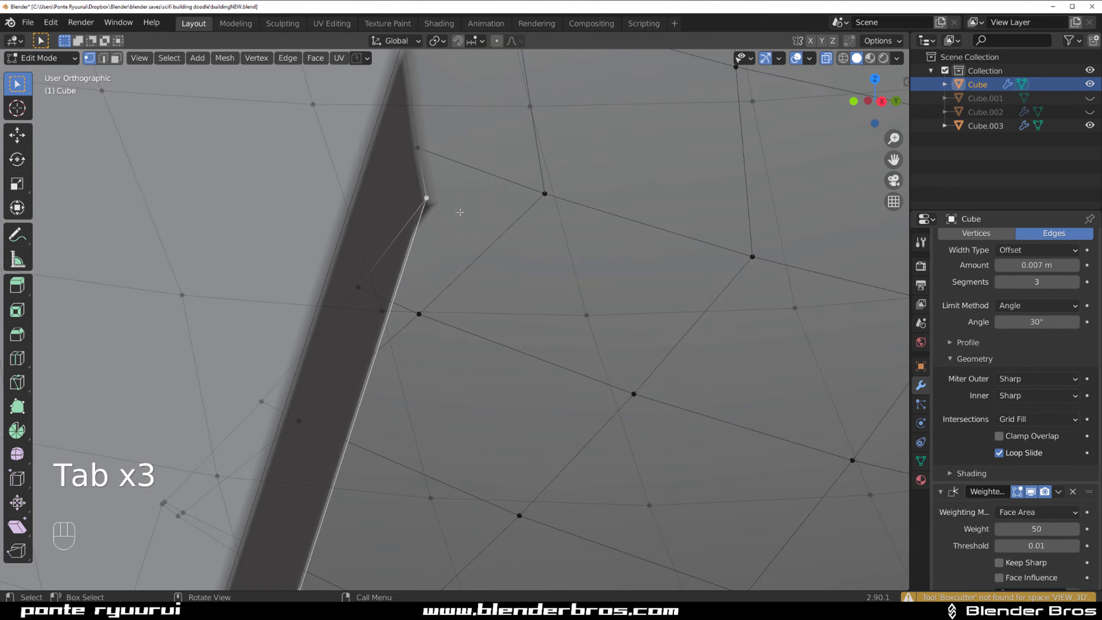
middle_drag(459, 212, 373, 125)
key(Tab)
scroll(389, 188, down, 4)
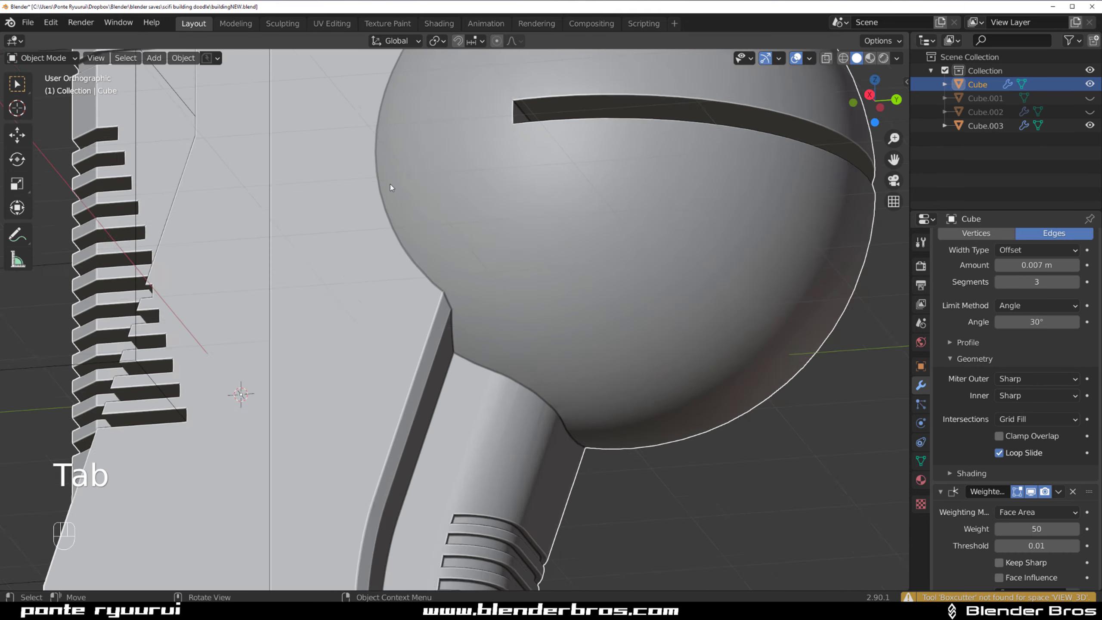
scroll(390, 186, down, 3)
middle_drag(455, 243, 401, 246)
scroll(415, 213, up, 5)
scroll(401, 246, up, 4)
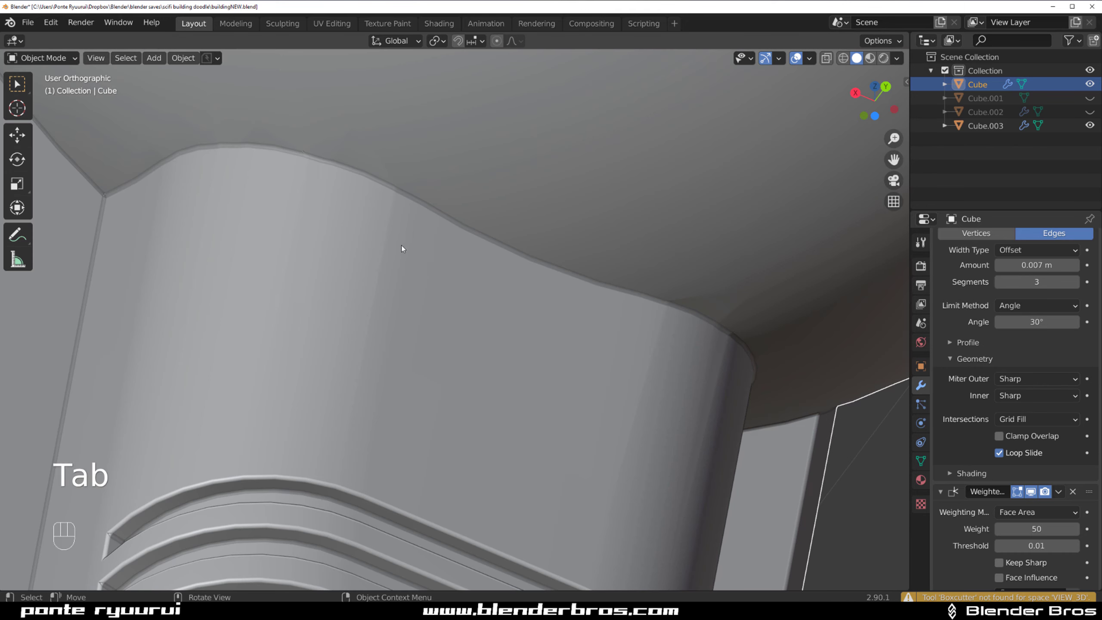
key(Tab)
key(ctrl+r)
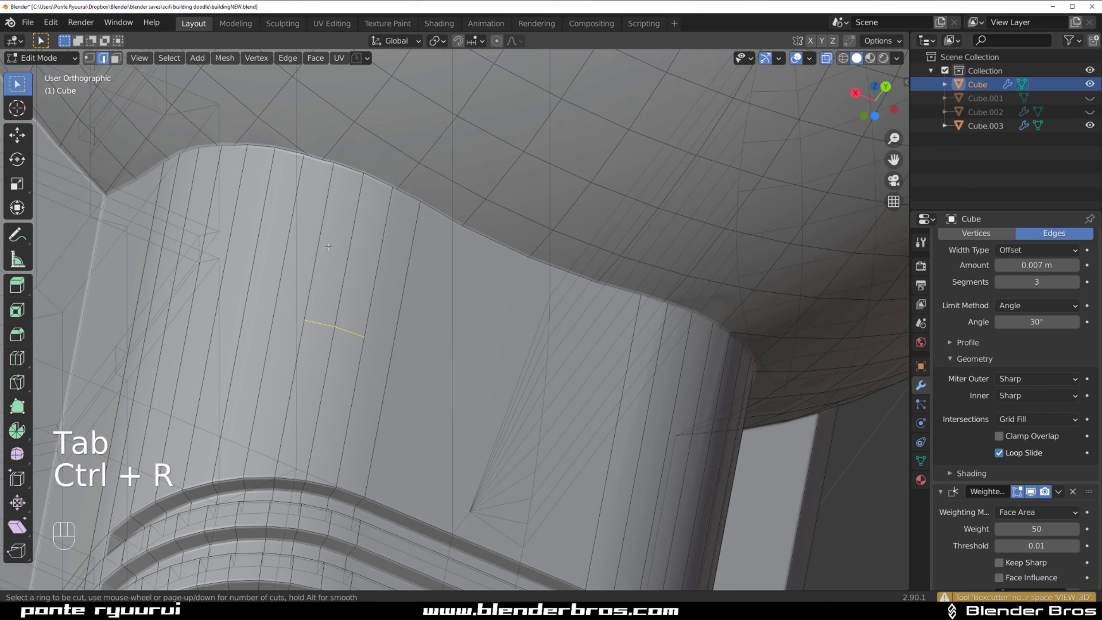
middle_drag(326, 253, 256, 164)
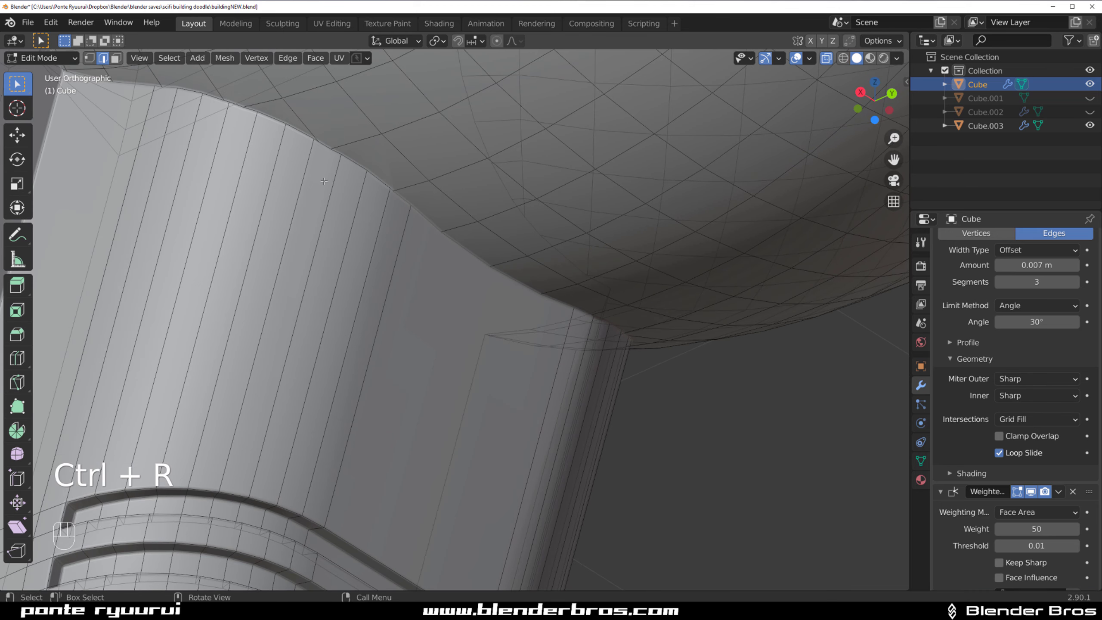
scroll(325, 181, down, 3)
key(Tab)
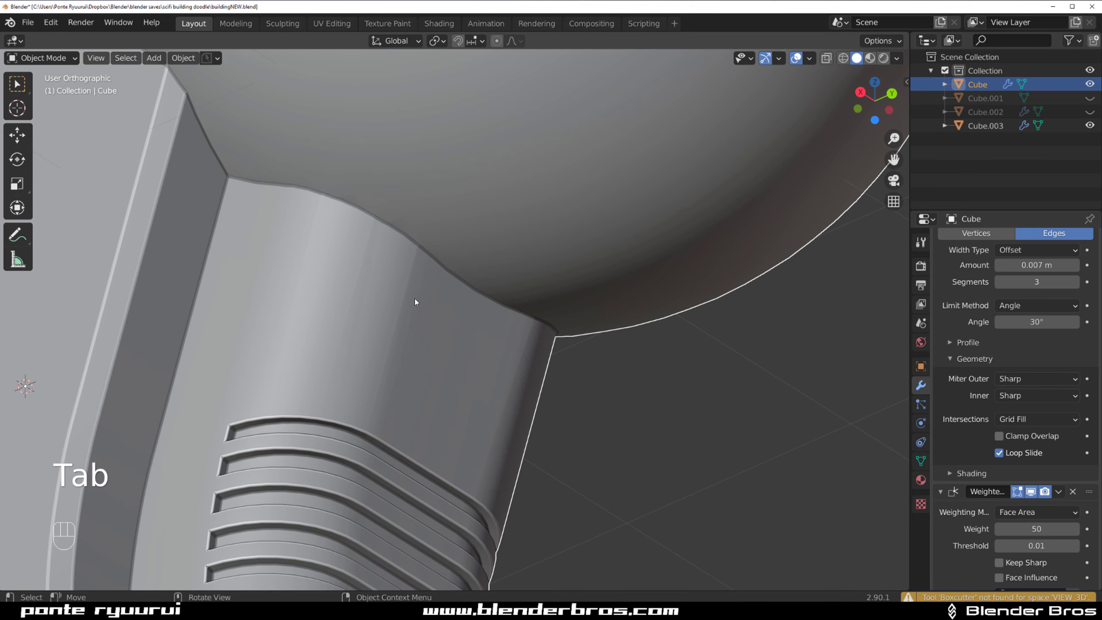
middle_drag(411, 303, 439, 164)
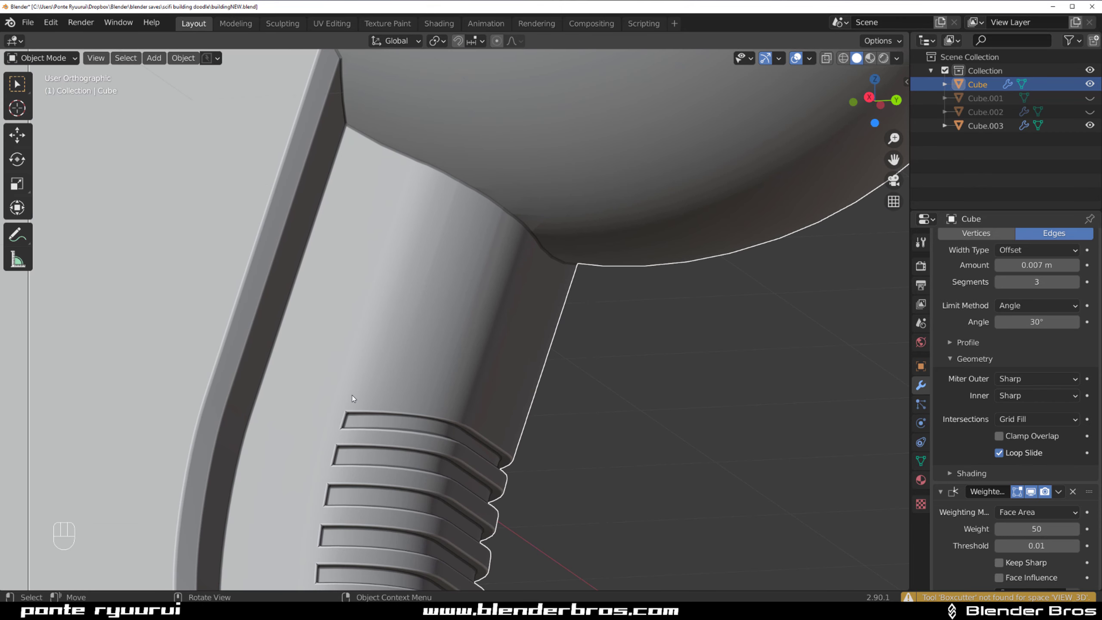
- Knife-cut across the lower column's rounded side just beneath the sphere from the right view, parallel to the seam
key(Tab)
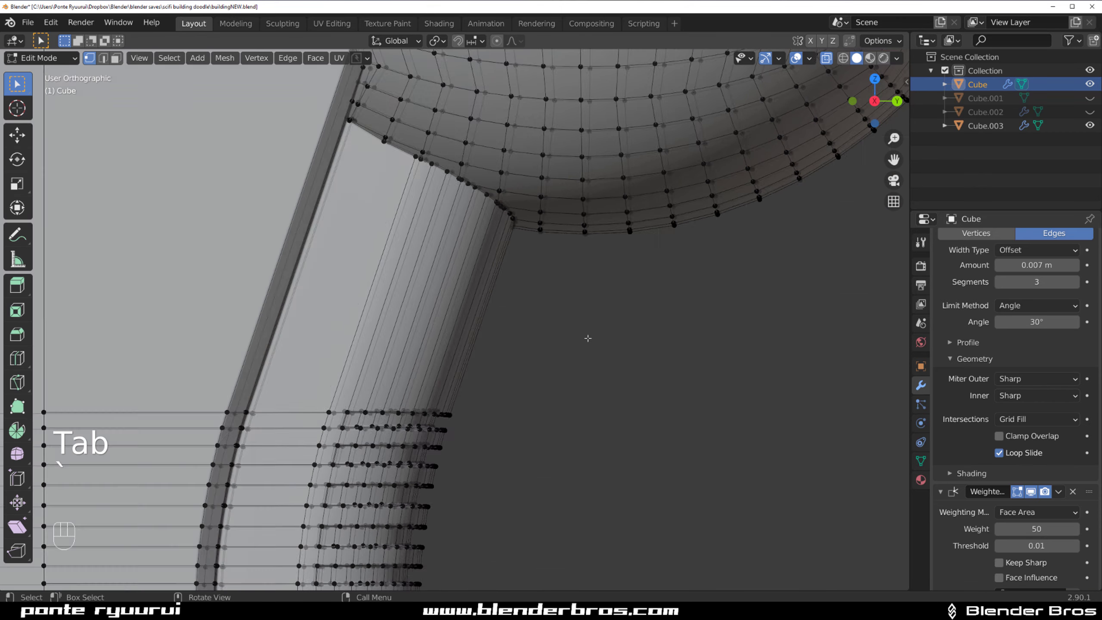
key(grave)
click(640, 372)
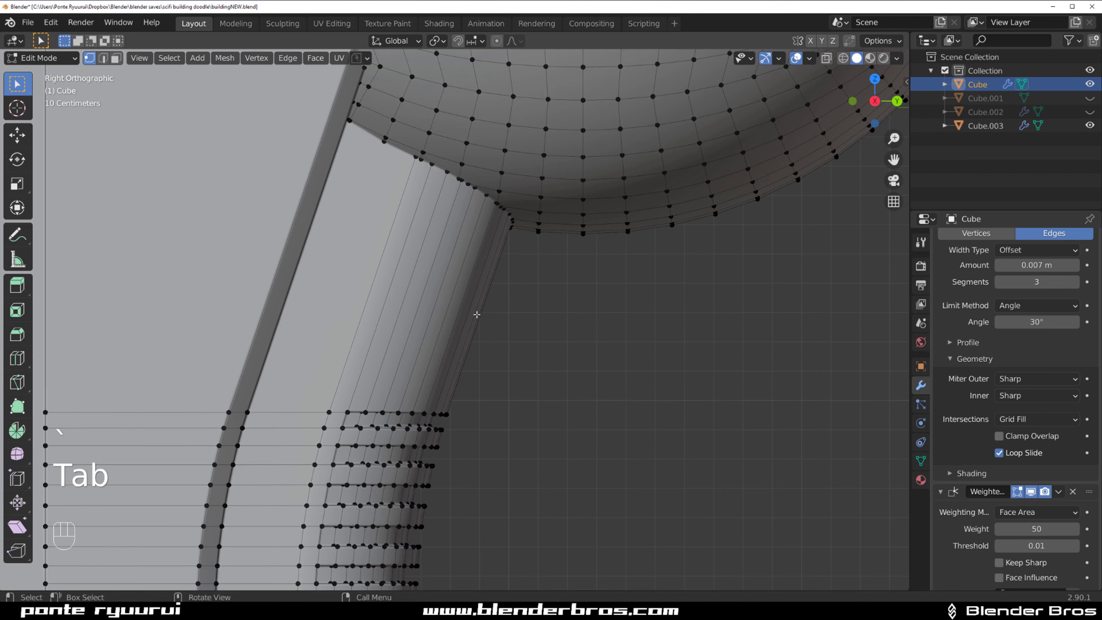
key(k)
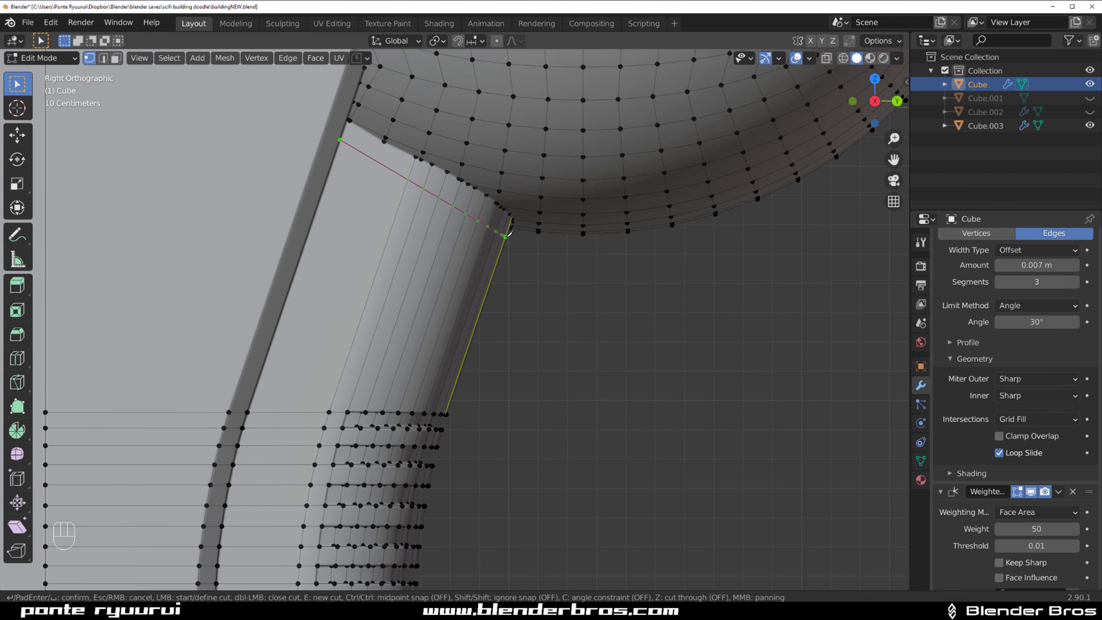
key(Return)
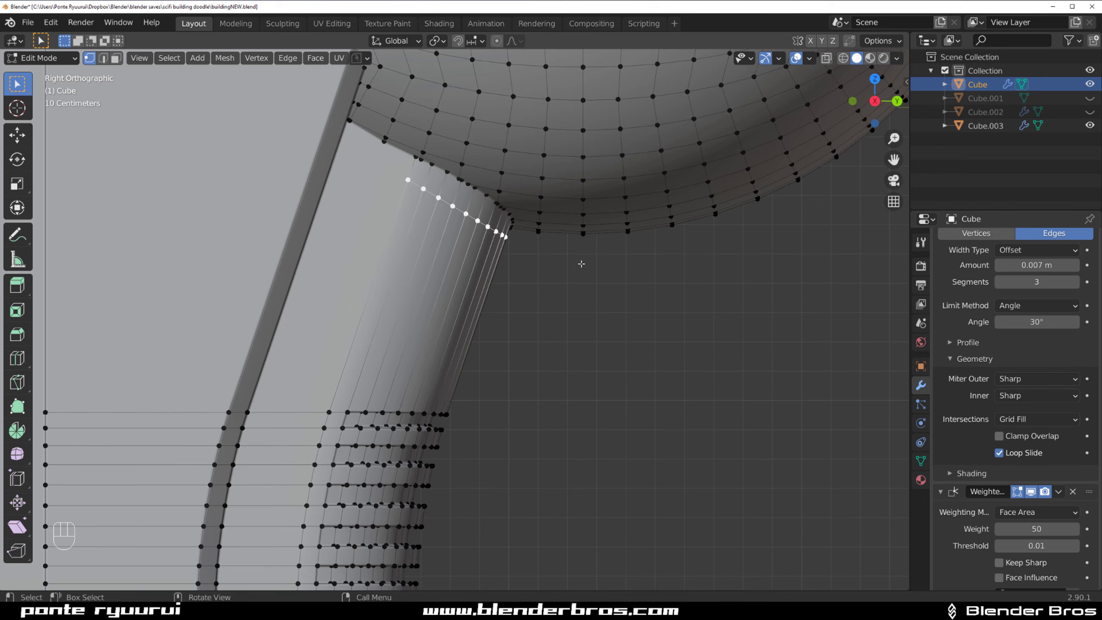
- Continue the knife cut from its end vertex across the lower column's flat front face beneath the sphere to the adjoining rounded side
middle_drag(581, 263, 565, 229)
key(ctrl+r)
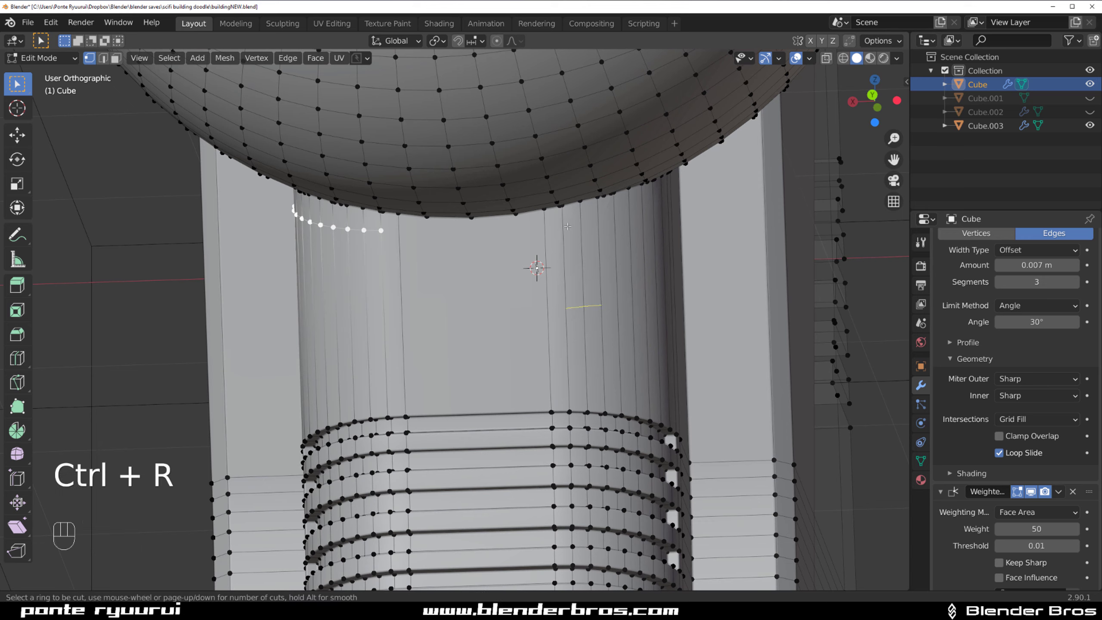
key(k)
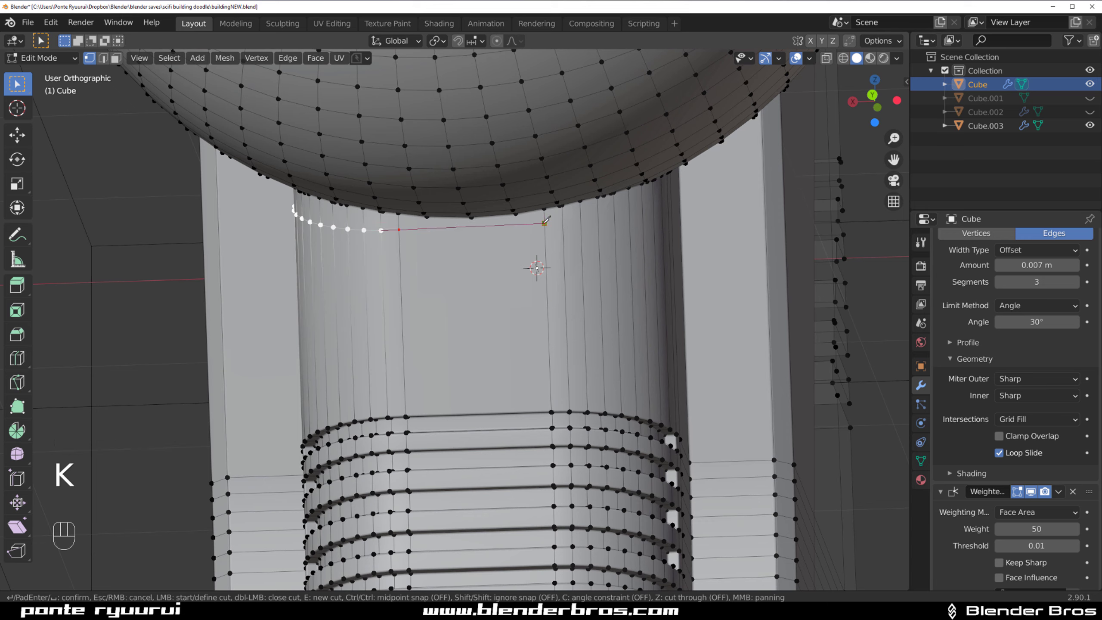
middle_drag(613, 214, 478, 274)
key(Return)
scroll(477, 274, up, 2)
- Knife-cut from the other end of the cut to the corner where the sphere meets the side wall, and return to Object Mode
key(k)
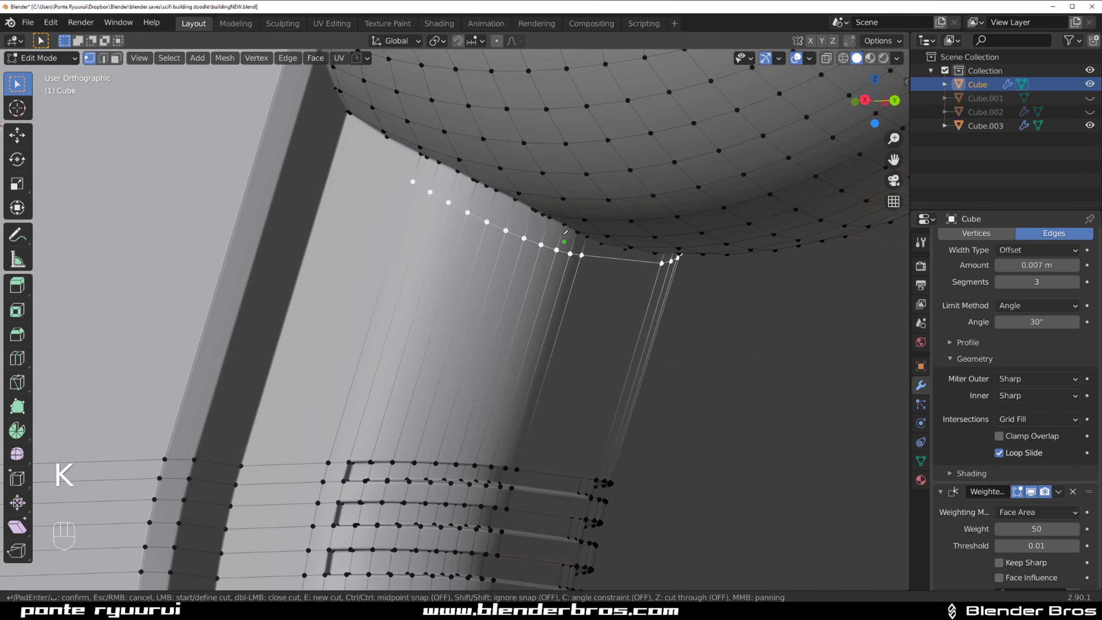
click(412, 182)
click(343, 126)
key(Return)
scroll(509, 225, down, 2)
key(Tab)
- Edge-slide the cut line on the lower column closer to the sphere seam with Even enabled
scroll(509, 225, up, 2)
middle_drag(509, 226, 470, 212)
key(Tab)
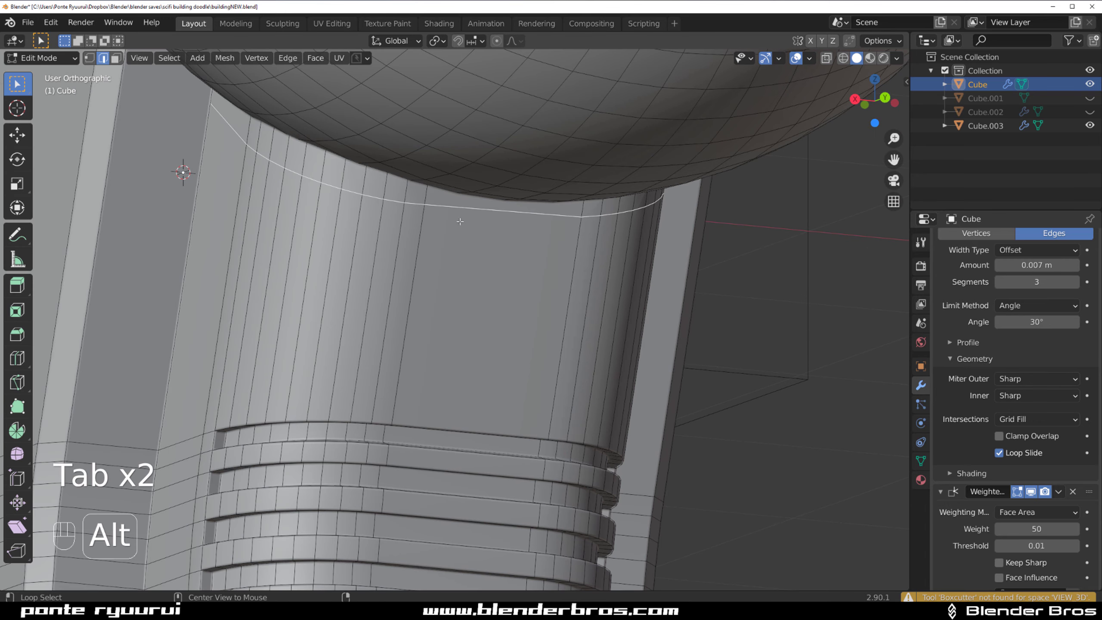
key(g)
key(g)
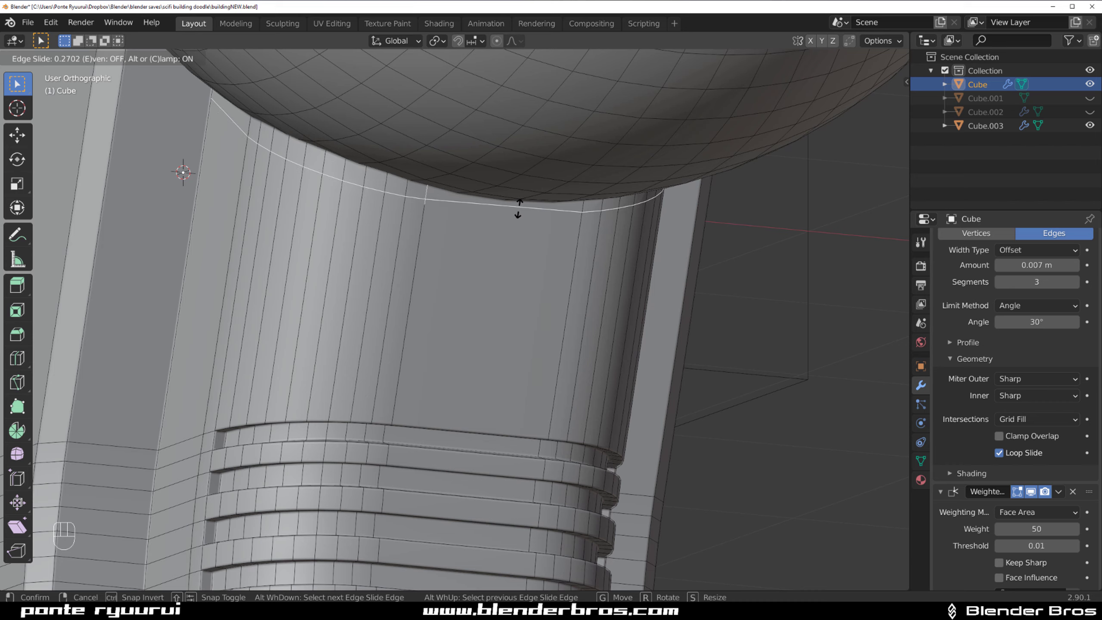
key(e)
key(f)
key(e)
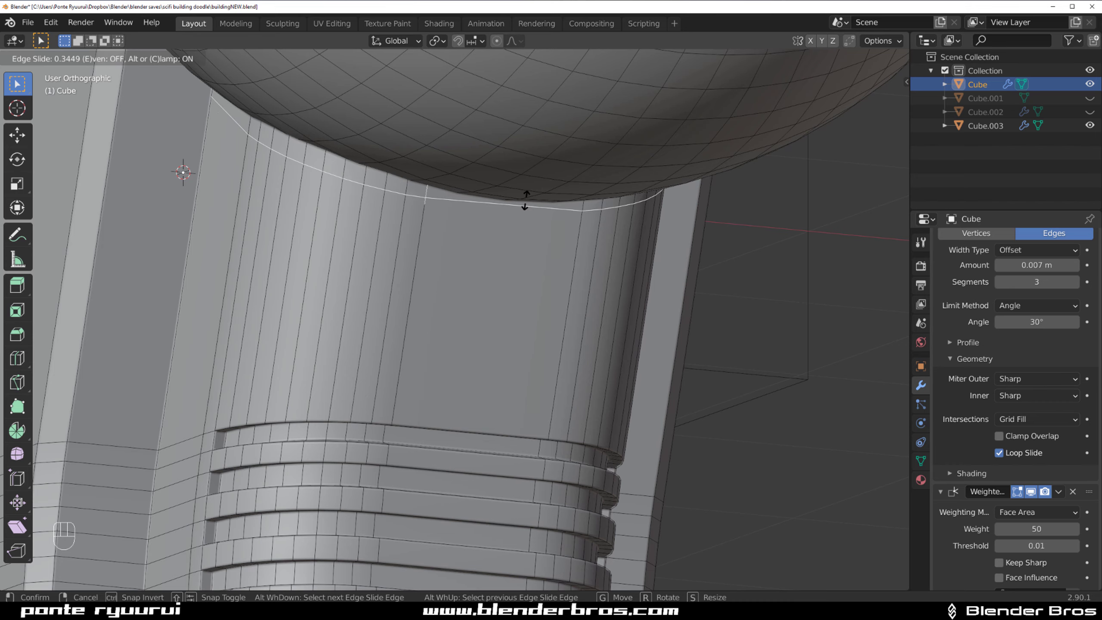
key(e)
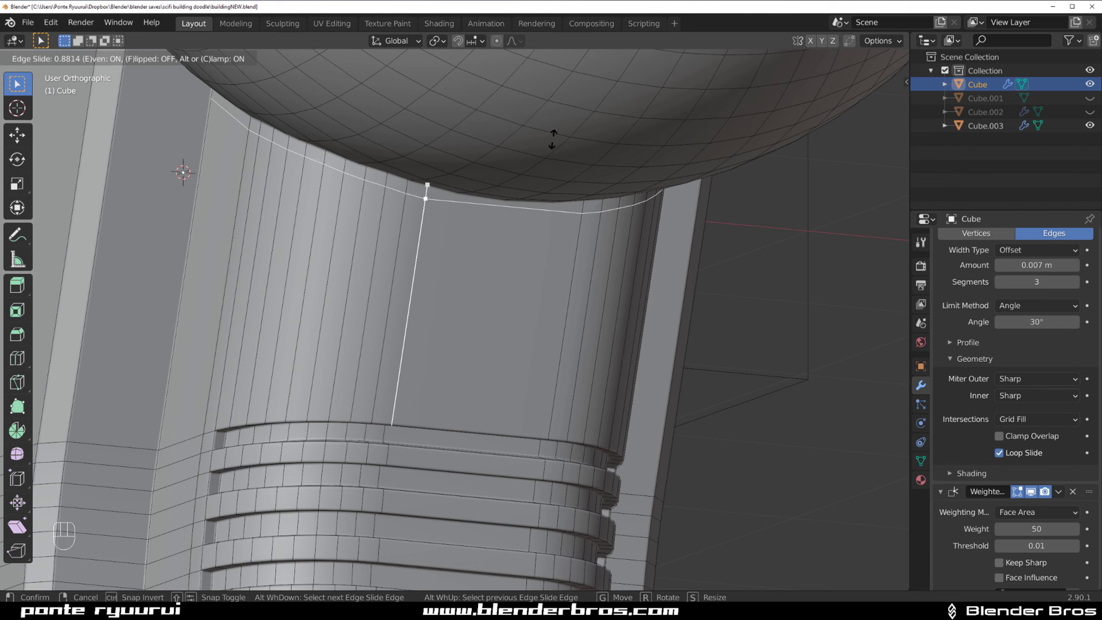
click(571, 88)
- Leave Edit Mode and examine the column seam and the shading on the building's lower front in perspective view
scroll(568, 92, down, 4)
key(Tab)
middle_drag(460, 201, 543, 297)
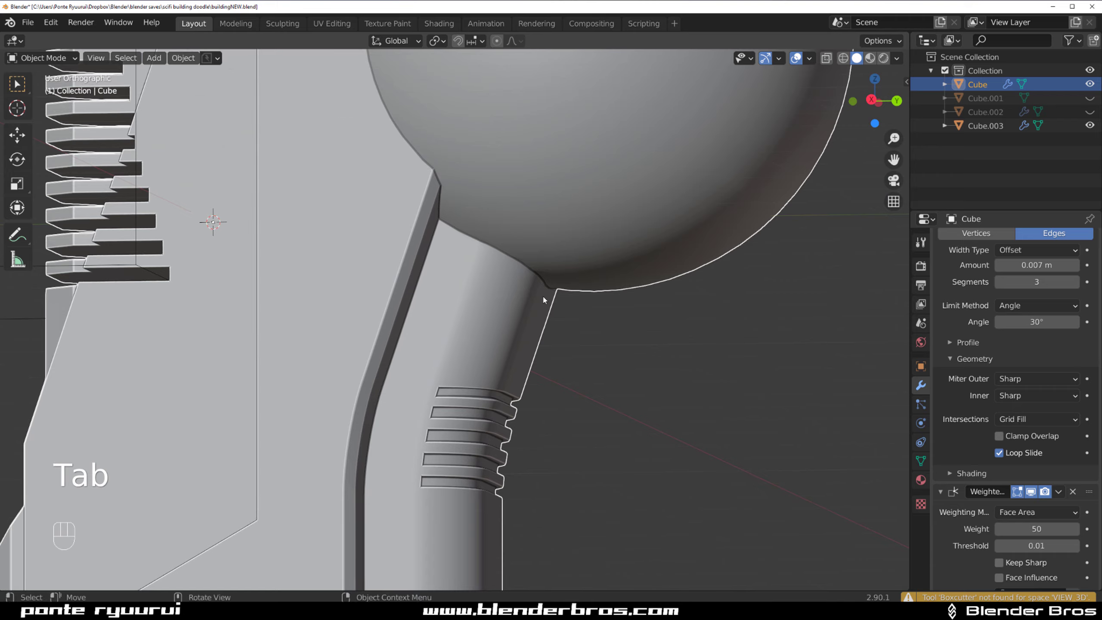
scroll(543, 300, down, 3)
middle_drag(449, 298, 586, 308)
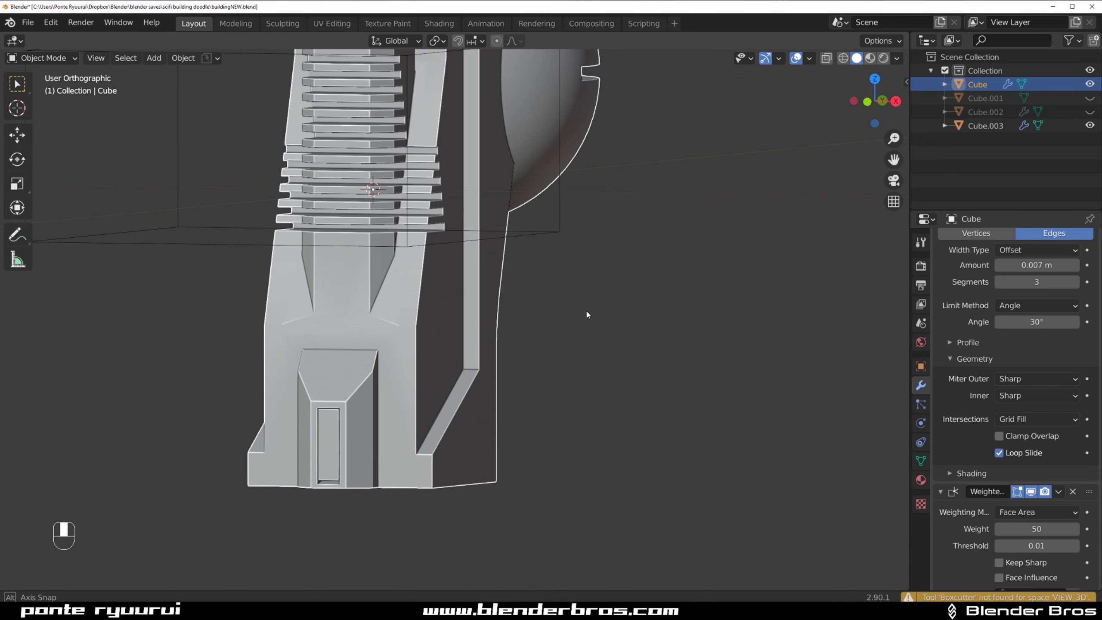
scroll(368, 285, up, 3)
key(Tab)
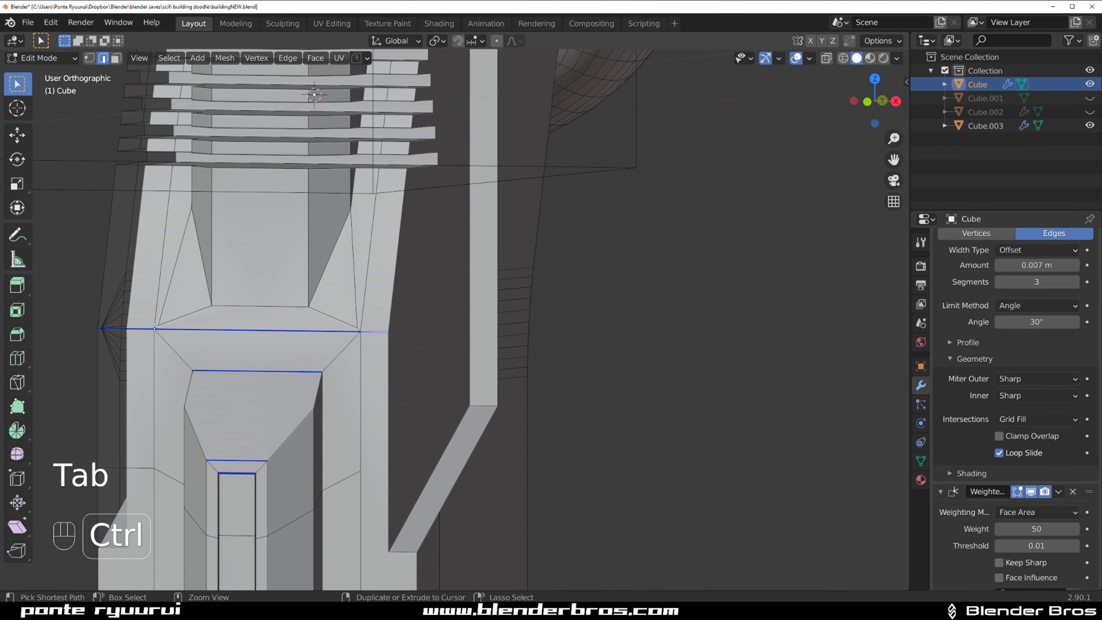
key(Tab)
scroll(388, 297, down, 4)
middle_drag(388, 296, 347, 290)
scroll(347, 290, up, 3)
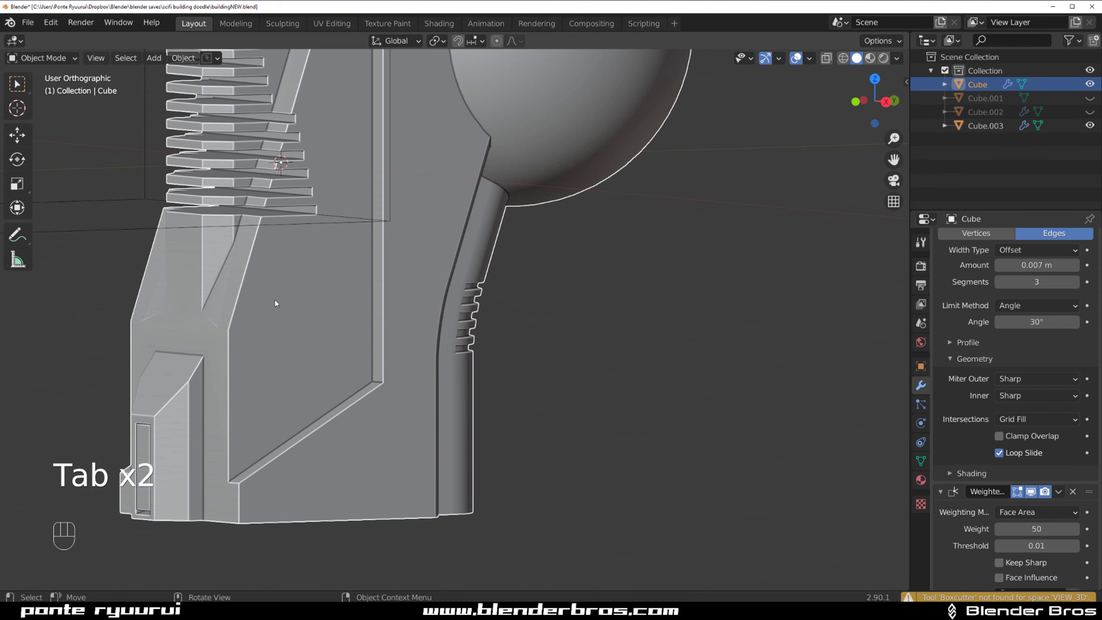
key(KP_5)
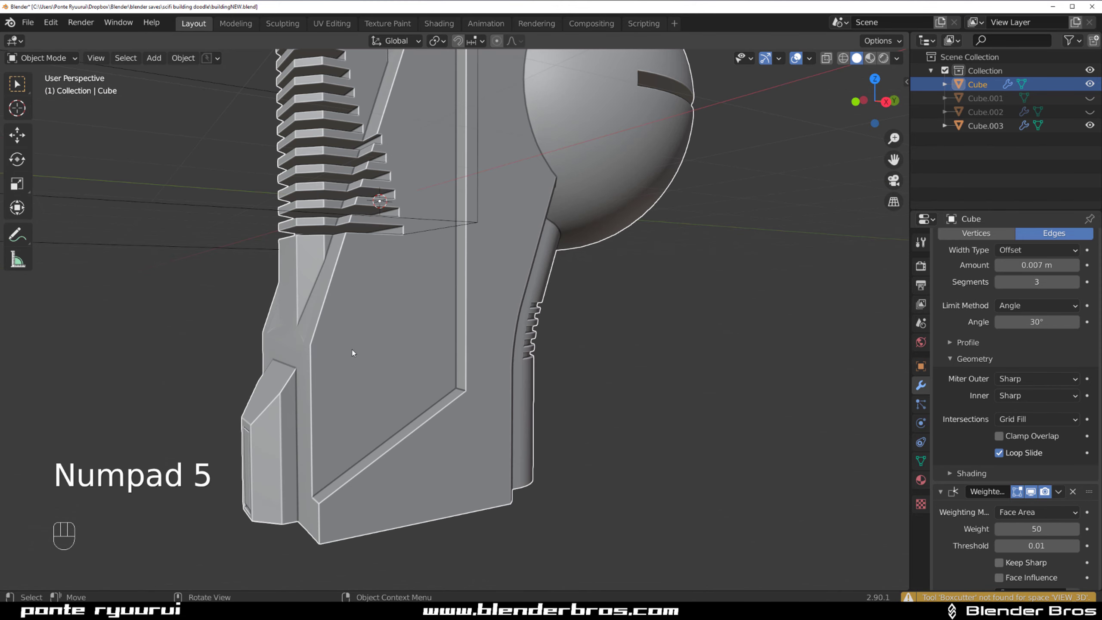
middle_drag(352, 347, 391, 349)
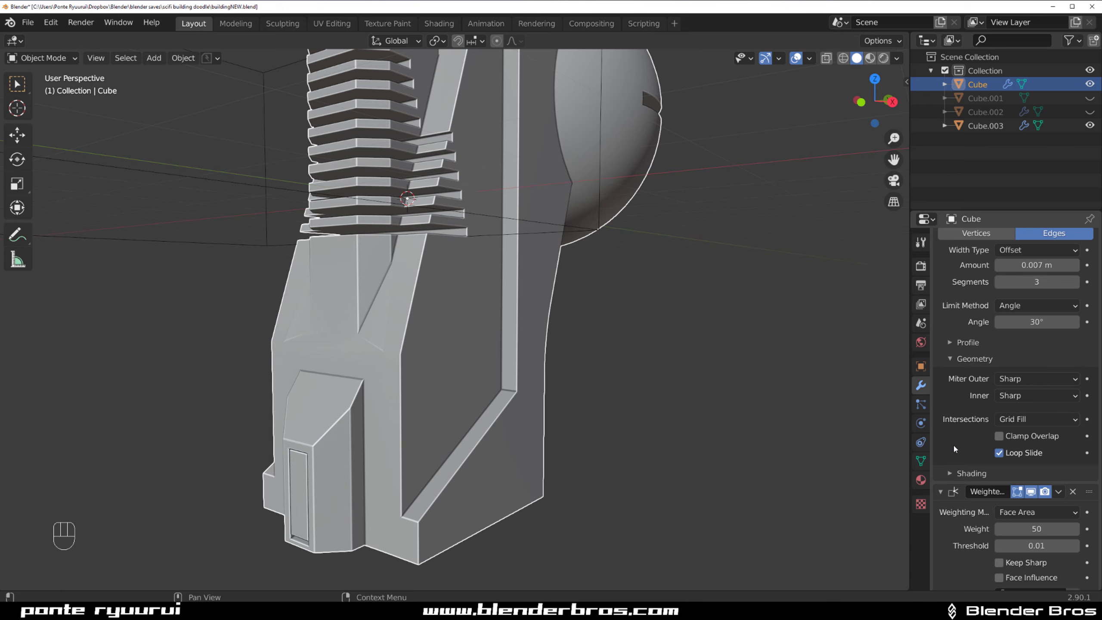
- Check the mesh's Auto Smooth settings, then go back to the Bevel modifier settings
scroll(960, 447, down, 1)
click(921, 460)
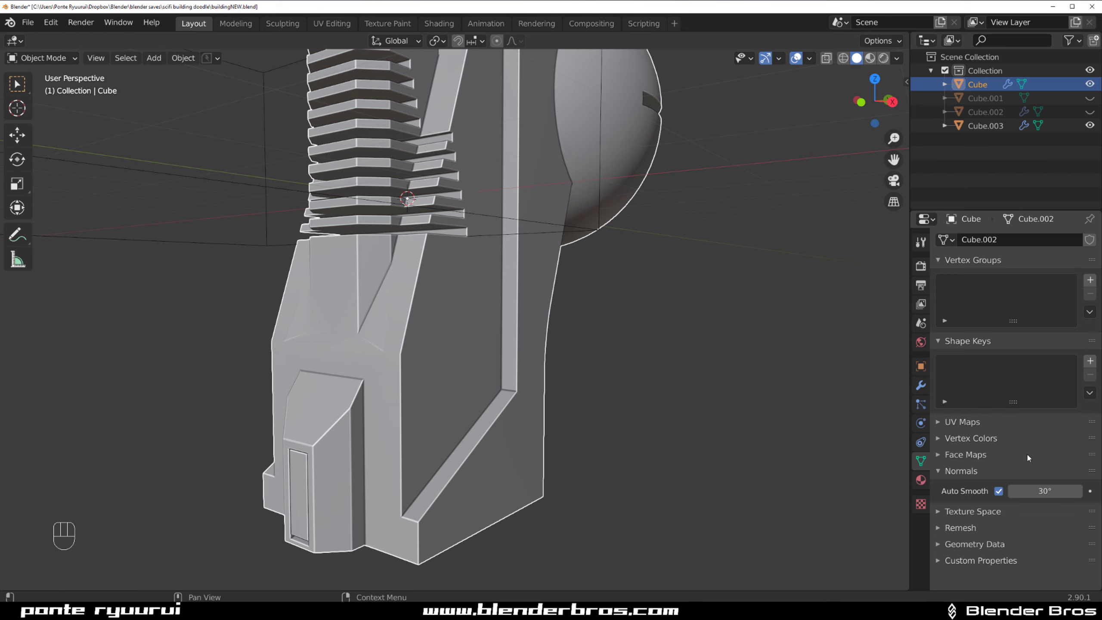
click(922, 385)
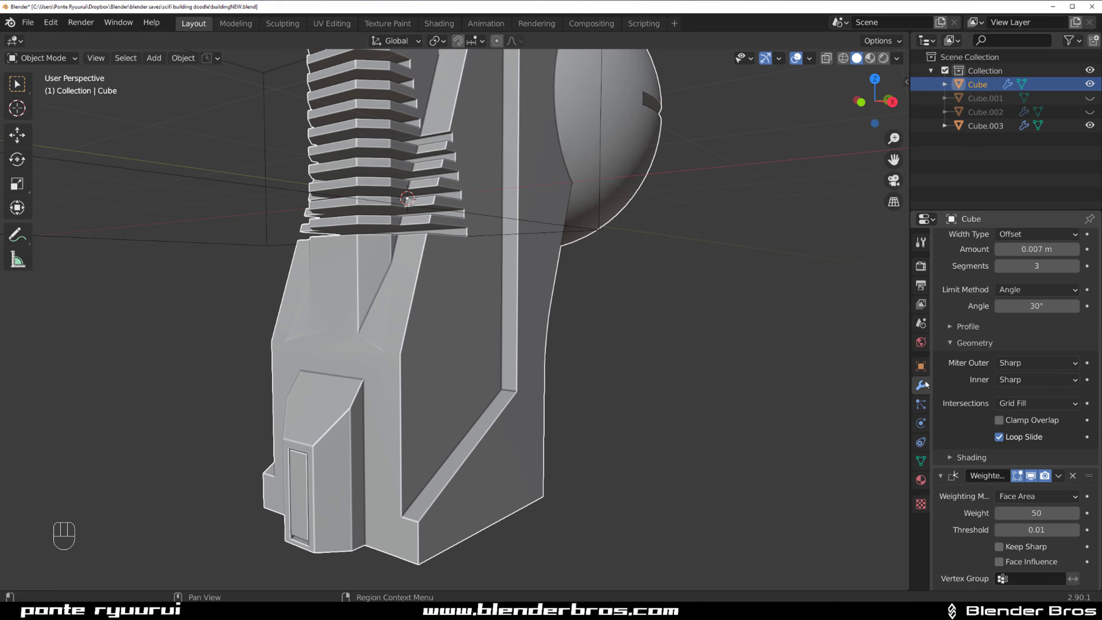
scroll(1009, 418, up, 7)
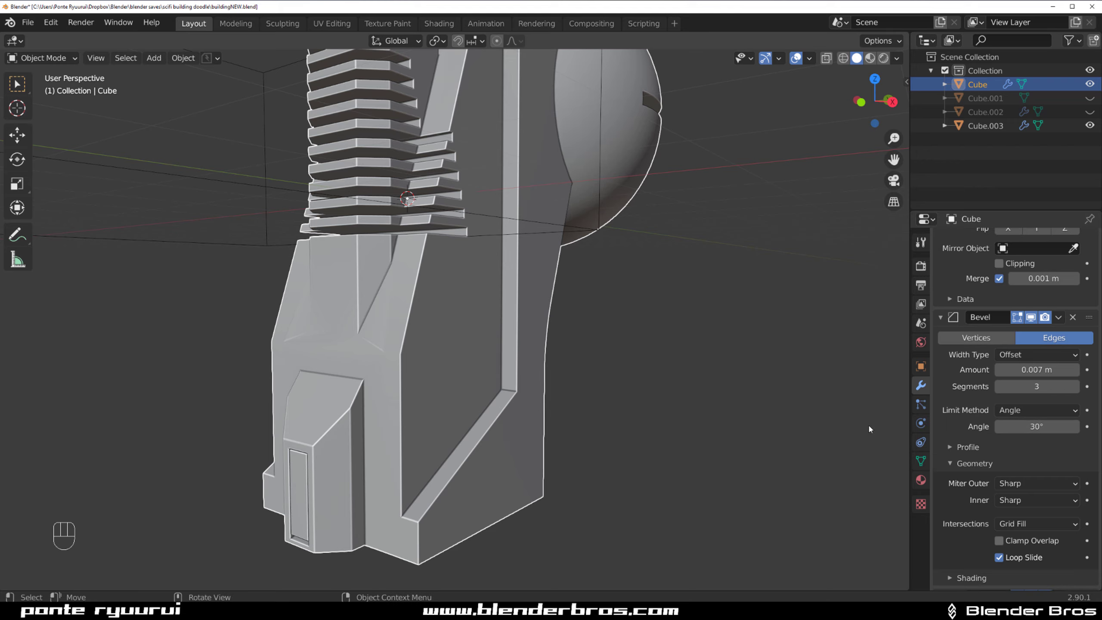
- Inspect the slotted sphere's shading in Object Mode and its vertex layout in Edit Mode
middle_drag(699, 397, 510, 396)
scroll(510, 391, down, 2)
middle_drag(504, 319, 525, 337)
scroll(521, 325, up, 2)
mouse_move(509, 276)
shift+middle_down()
mouse_move(491, 274)
mouse_move(503, 258)
mouse_move(425, 257)
mouse_move(514, 255)
shift+middle_up()
scroll(491, 274, up, 2)
scroll(546, 253, down, 2)
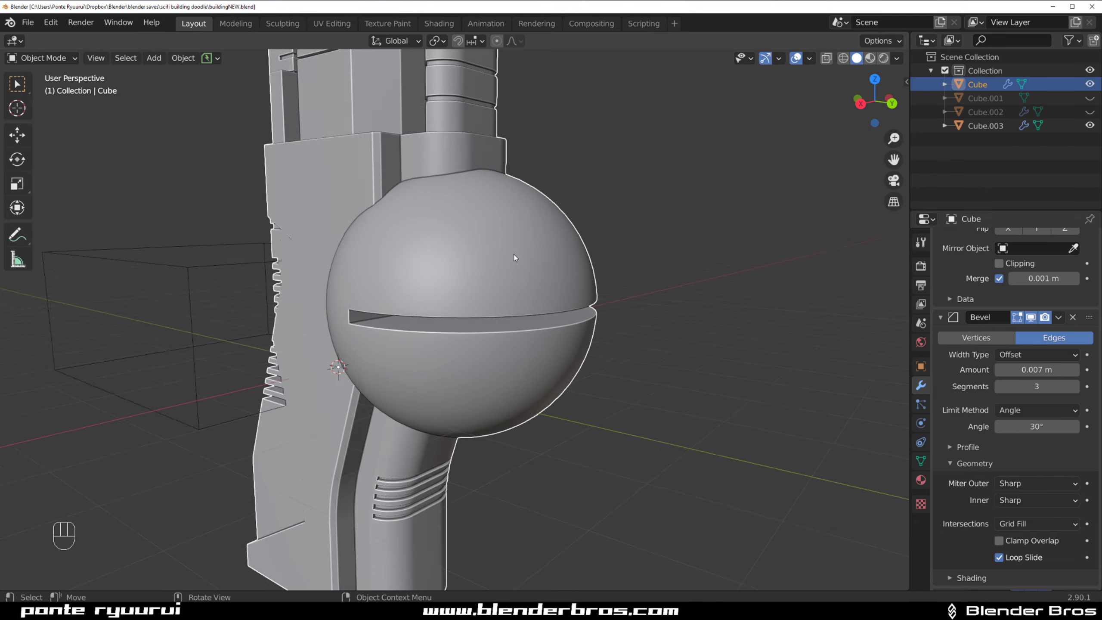
scroll(525, 252, up, 3)
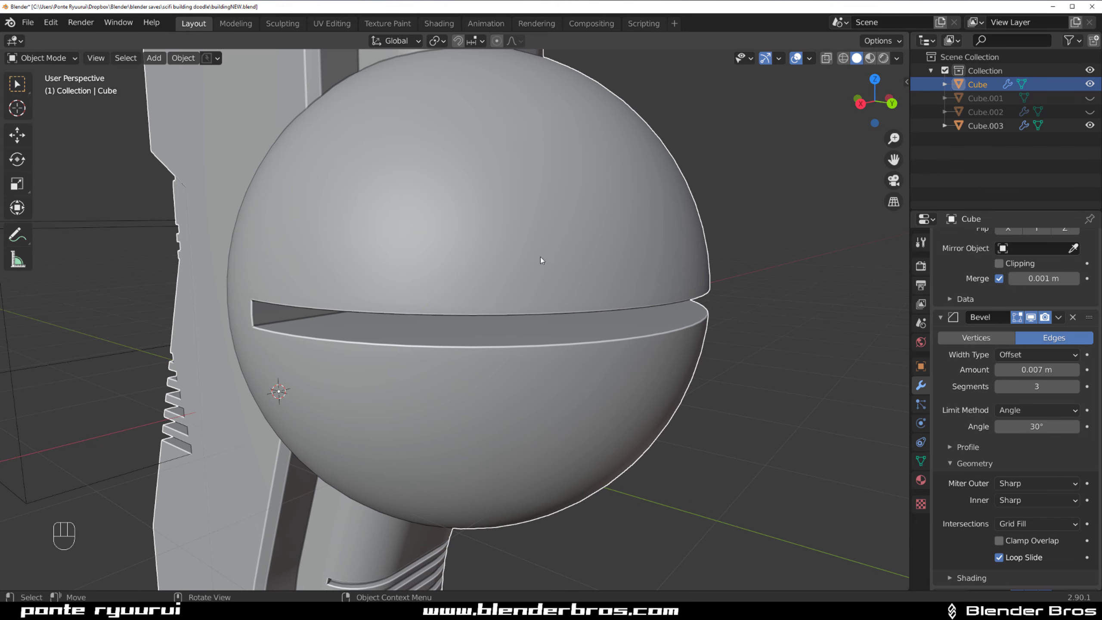
key(Tab)
scroll(459, 283, down, 2)
scroll(459, 283, down, 2)
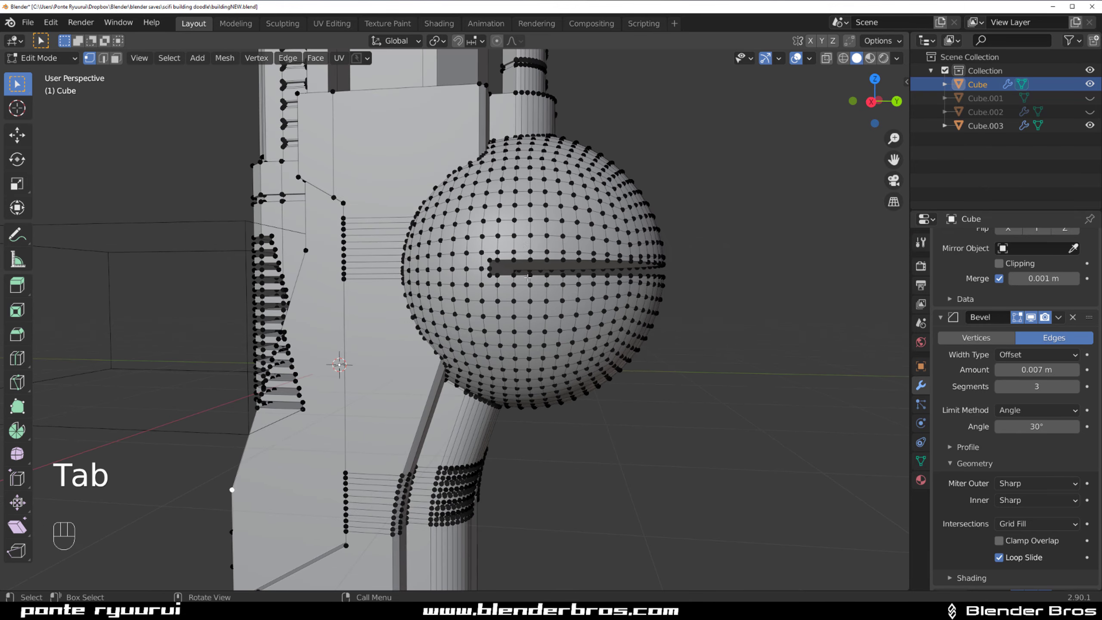
- Return to Object Mode and examine the model from the collar above the sphere down to the lower front
key(Tab)
shift+middle_drag(525, 185, 506, 319)
scroll(537, 245, up, 3)
middle_drag(538, 245, 575, 277)
scroll(575, 277, down, 3)
scroll(575, 280, down, 1)
shift+middle_drag(516, 319, 531, 248)
scroll(466, 334, up, 2)
middle_drag(466, 334, 496, 306)
scroll(450, 369, up, 2)
shift+middle_drag(451, 369, 495, 238)
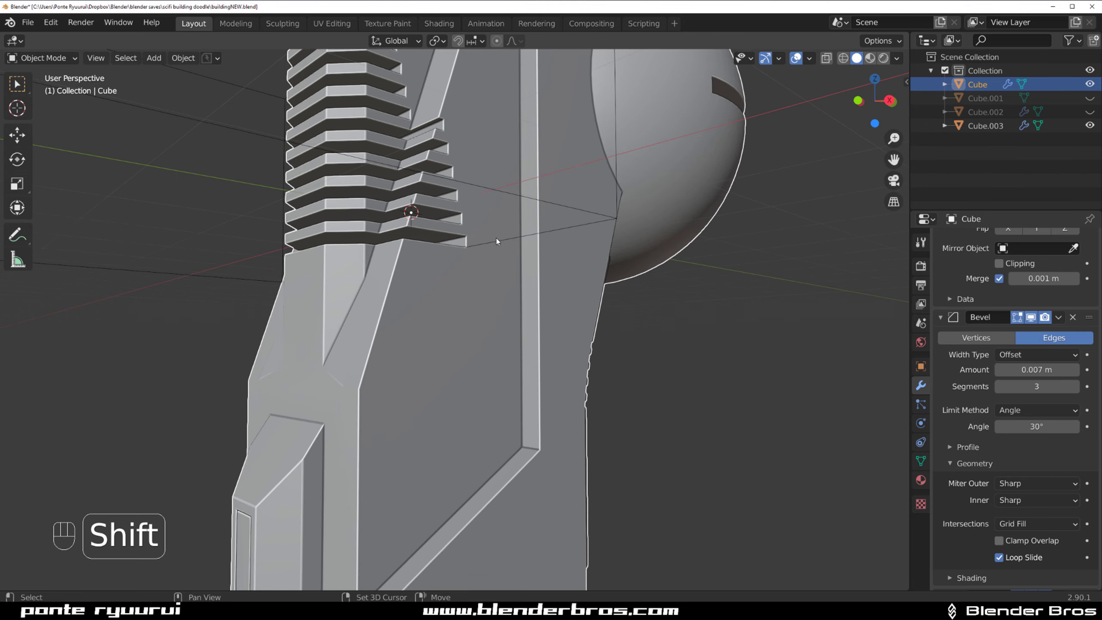
scroll(499, 243, down, 2)
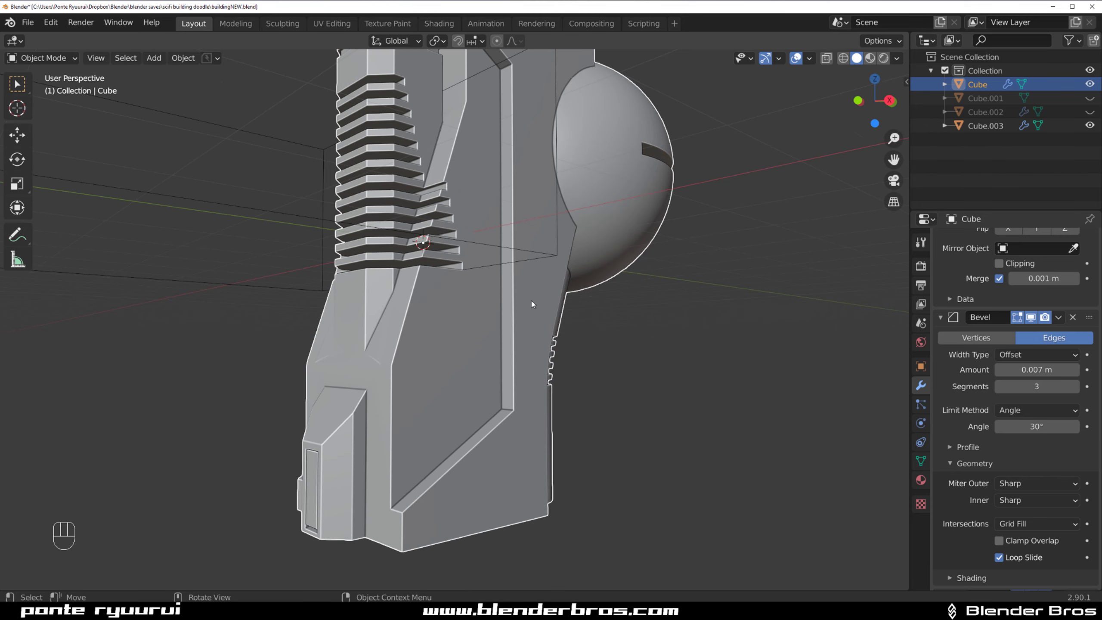
- Add a second Bevel modifier above the Weighted Normal modifier, limited by Weight and with 3 segments
click(941, 317)
click(938, 263)
click(942, 300)
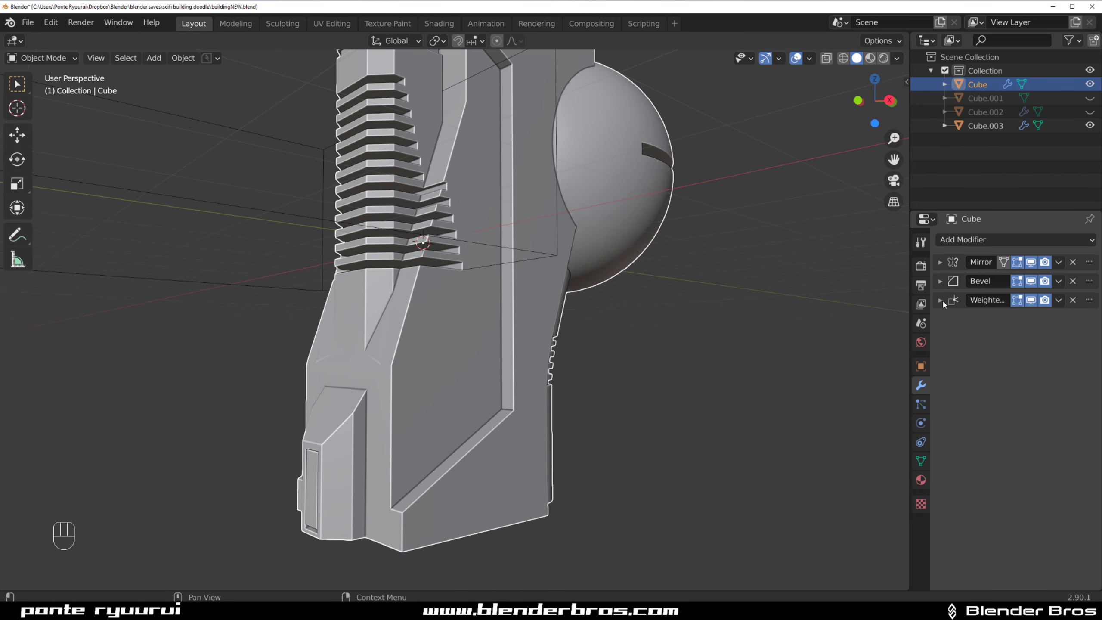
click(981, 244)
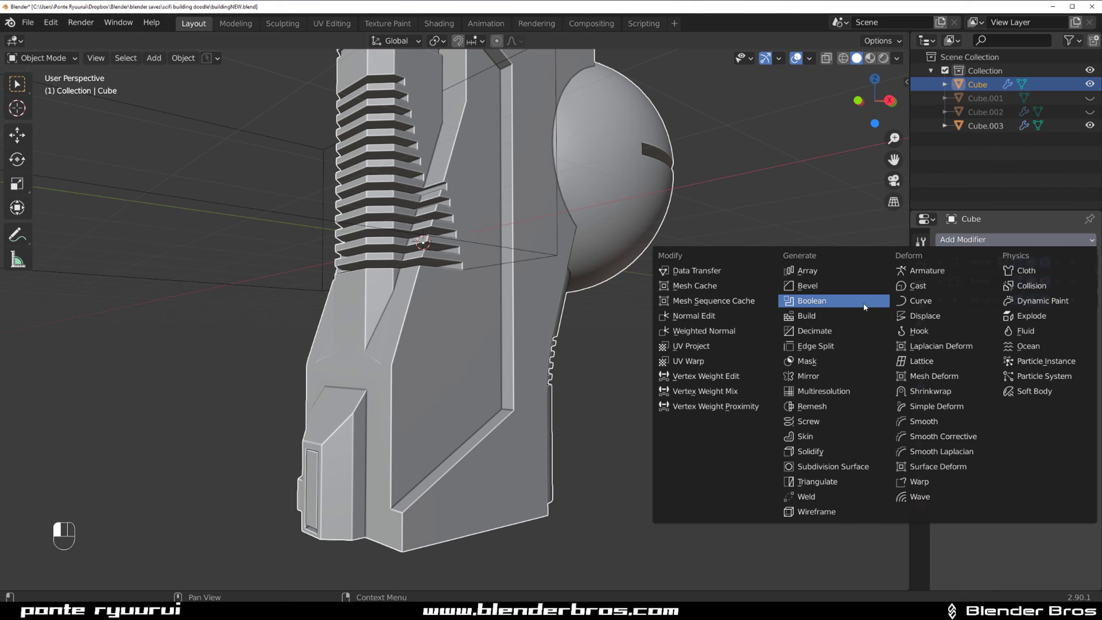
click(840, 288)
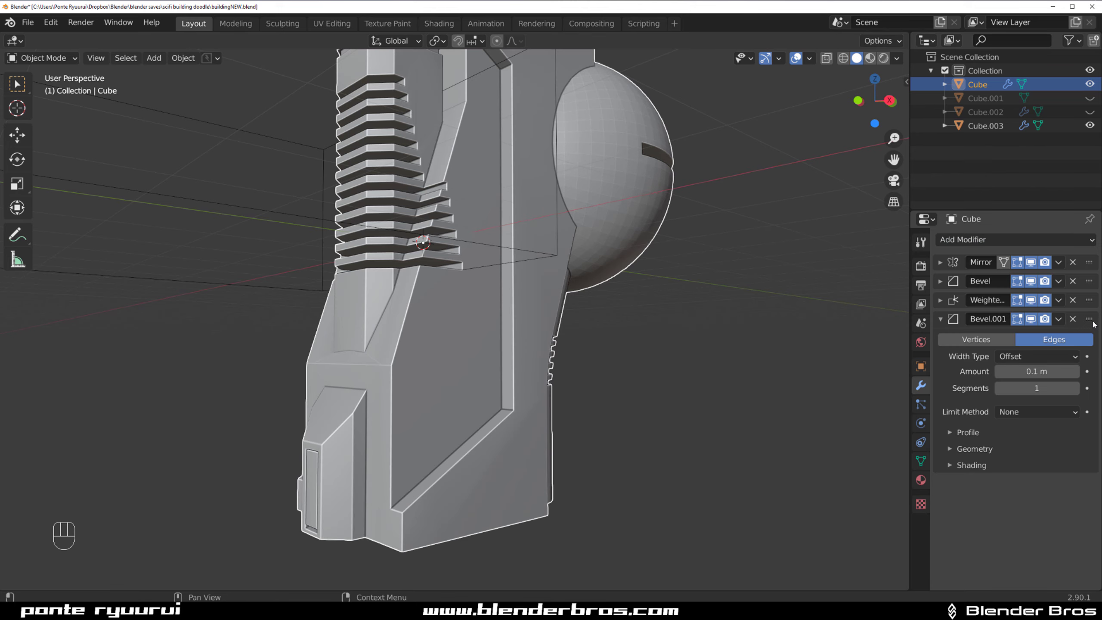
drag(1093, 322, 1080, 301)
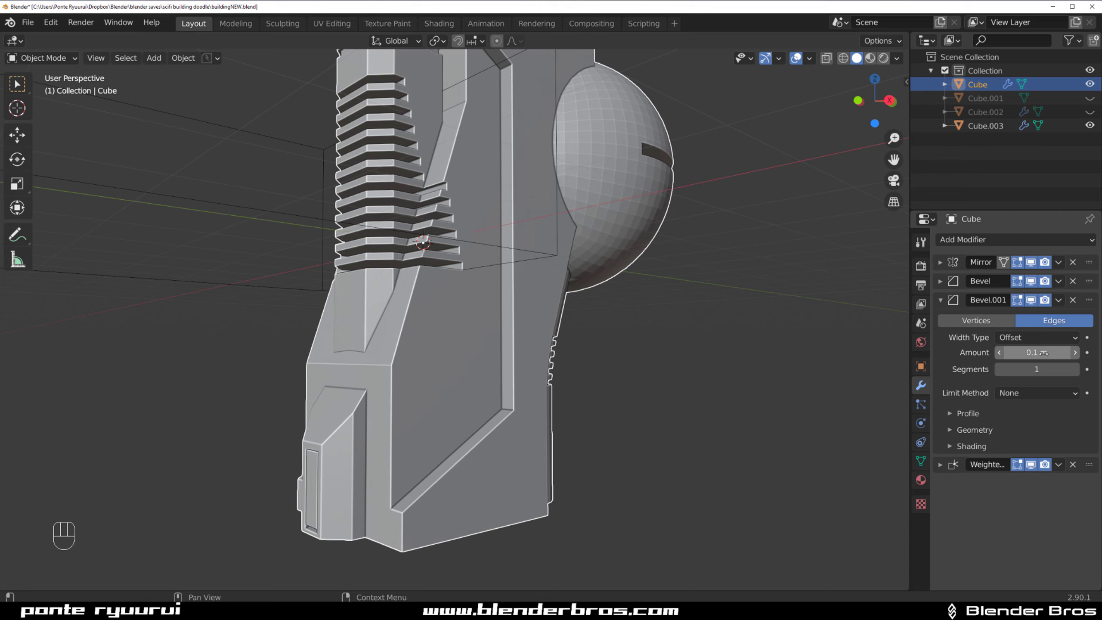
click(1036, 392)
click(1043, 430)
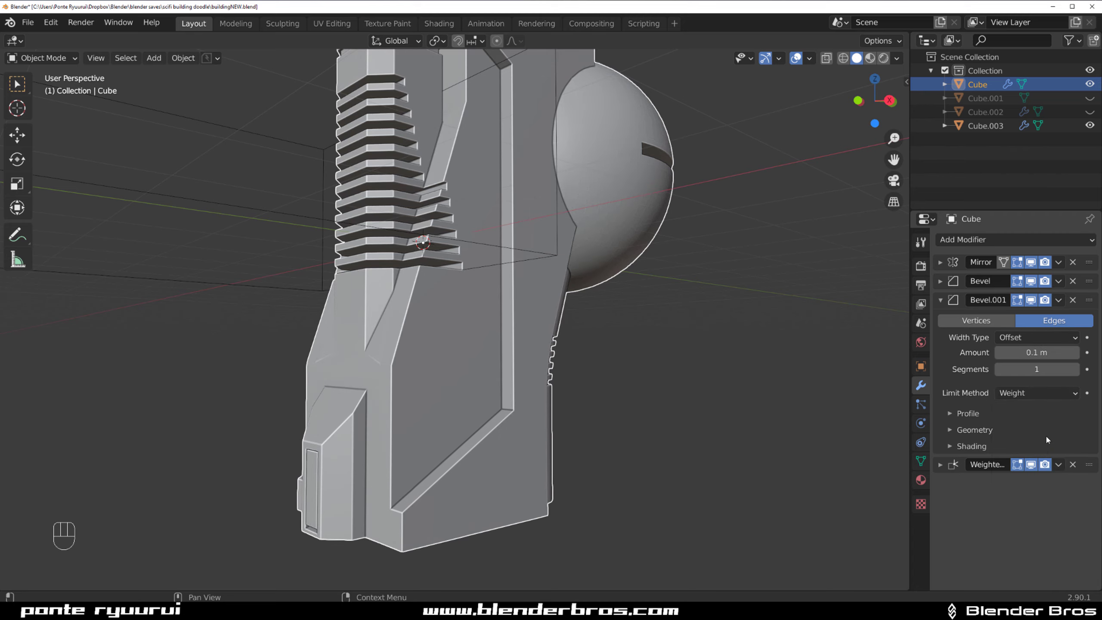
- Assign an edge bevel weight to the horizontal edges across the lower front where the slope meets the vertical face, then leave Edit Mode
middle_drag(607, 319, 648, 332)
scroll(527, 382, up, 4)
shift+middle_drag(523, 389, 518, 276)
key(Tab)
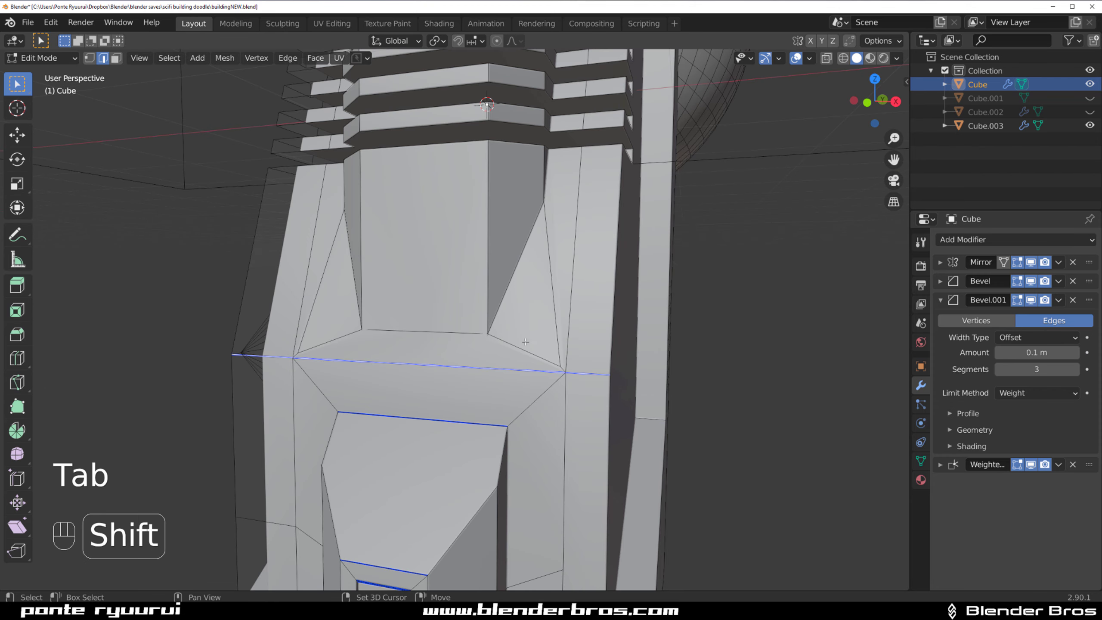
shift+middle_drag(525, 342, 529, 302)
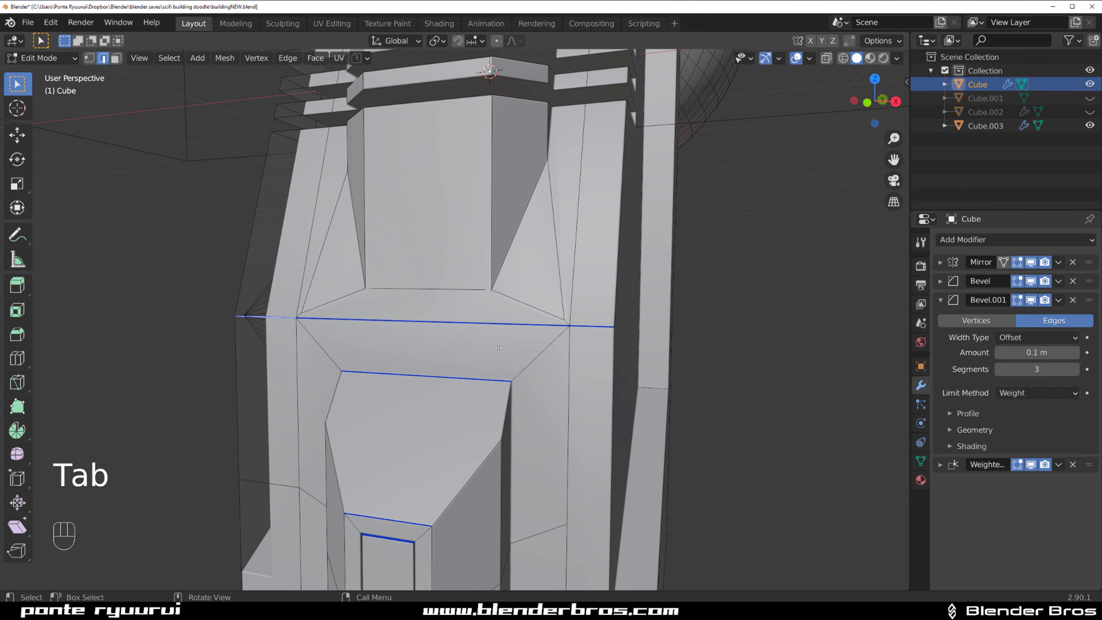
right_click(571, 325)
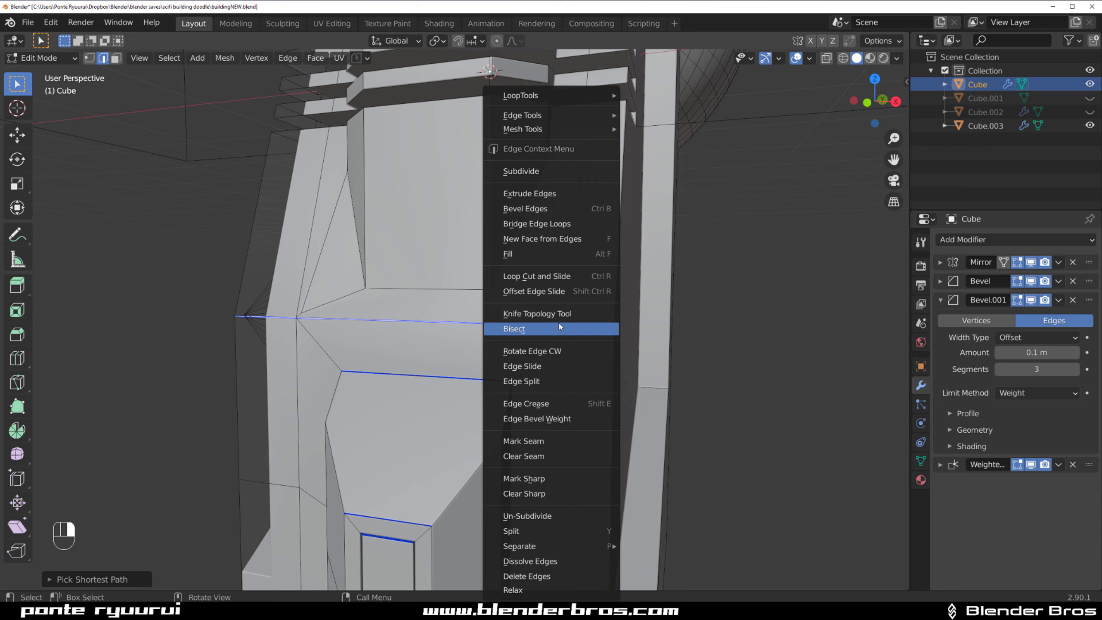
click(551, 419)
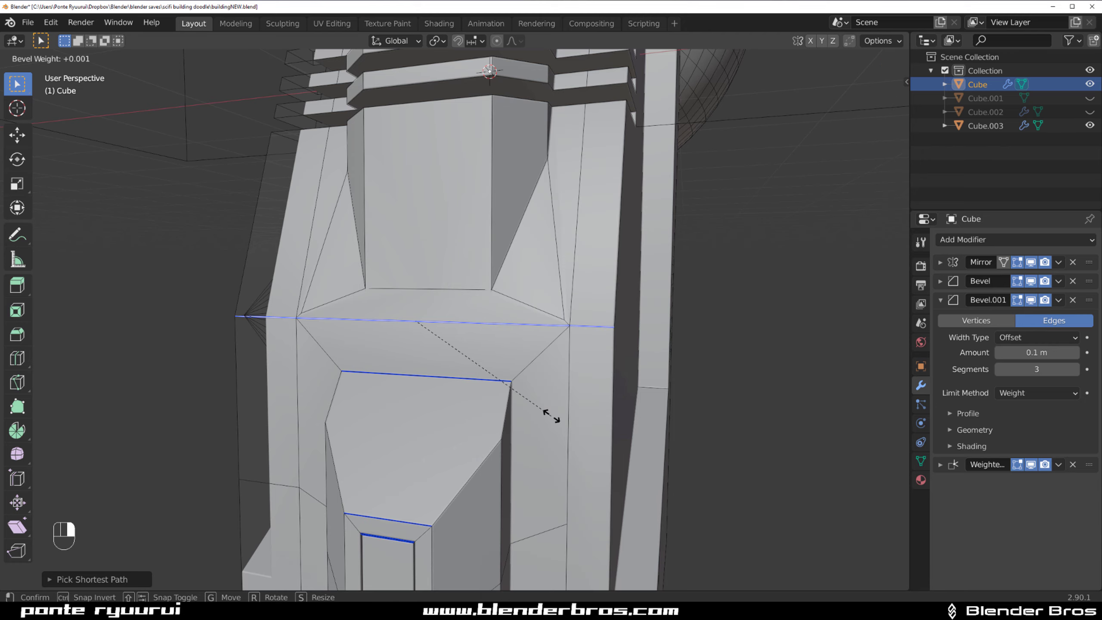
click(484, 488)
key(ctrl+Tab)
click(889, 187)
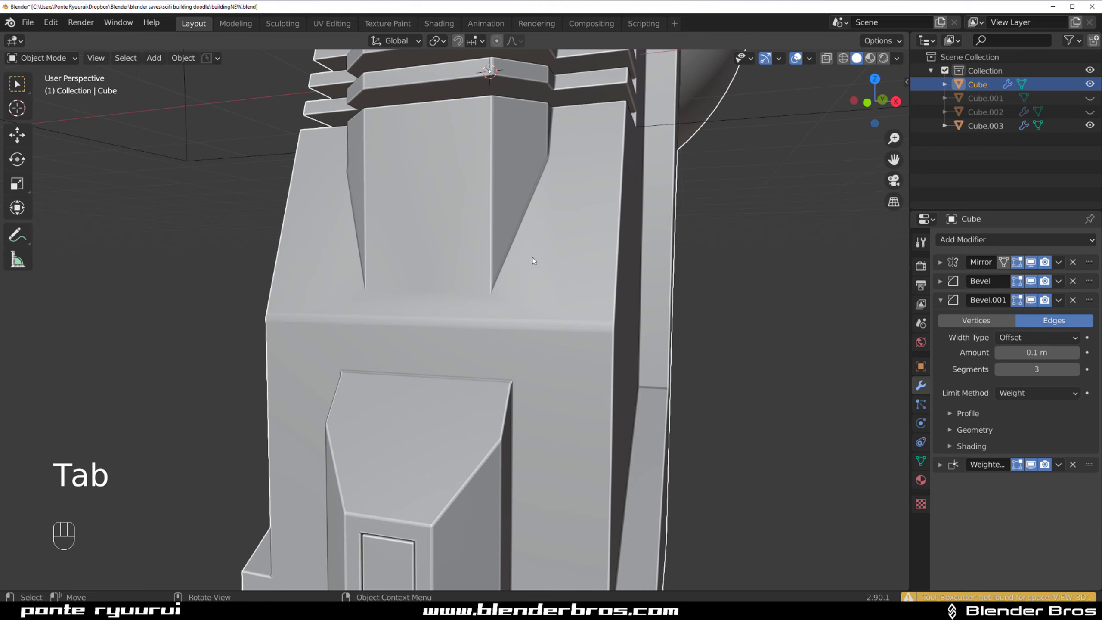
- Turn off Clamp Overlap on the second Bevel modifier and set its amount to 0.009 m
scroll(532, 257, down, 5)
middle_drag(520, 310, 444, 311)
scroll(384, 306, up, 6)
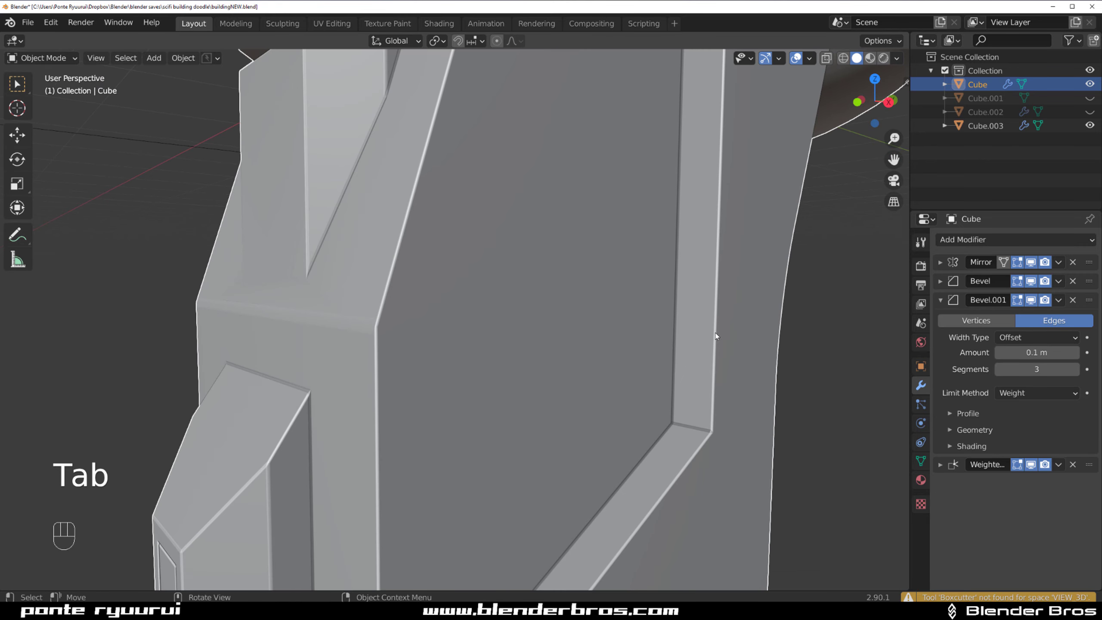
click(967, 429)
click(999, 507)
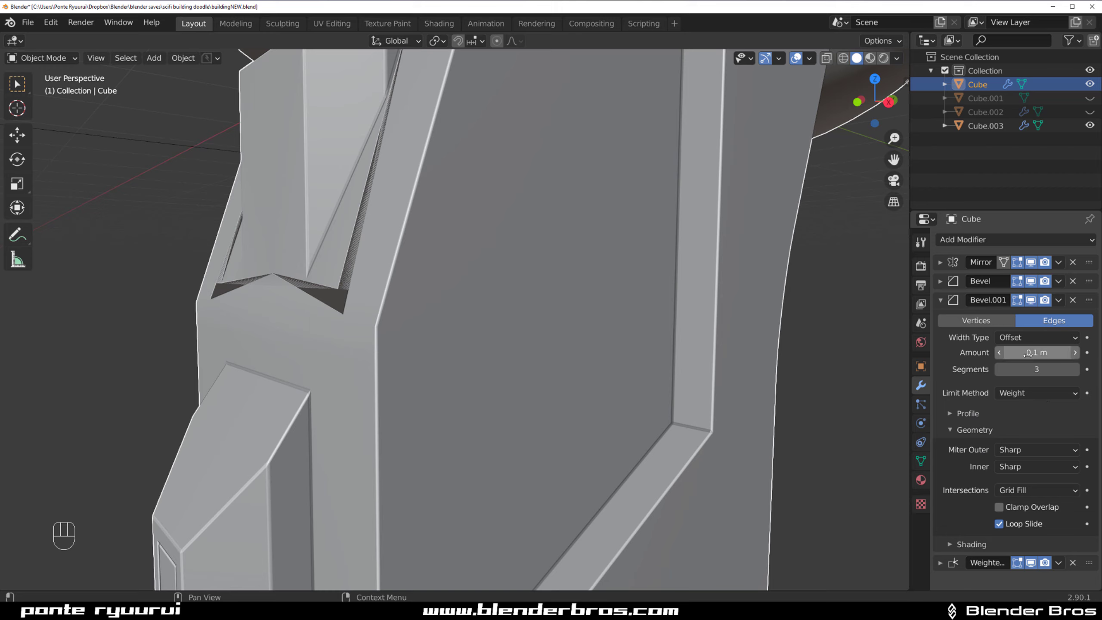
shift+drag(1036, 353, 997, 352)
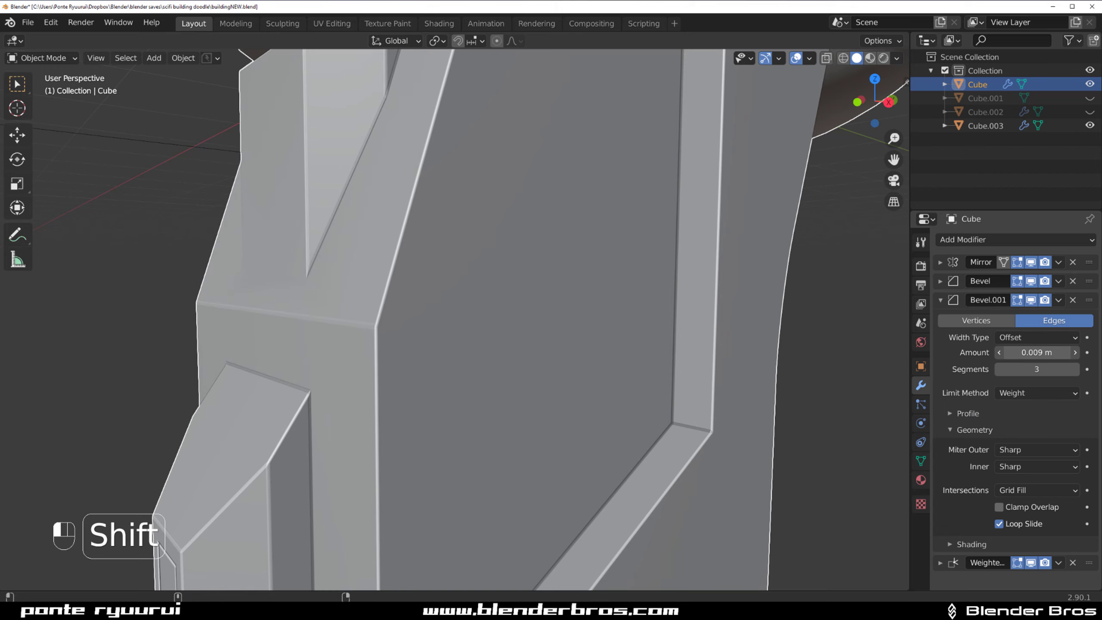
scroll(598, 386, down, 4)
middle_drag(519, 345, 548, 342)
scroll(428, 284, up, 5)
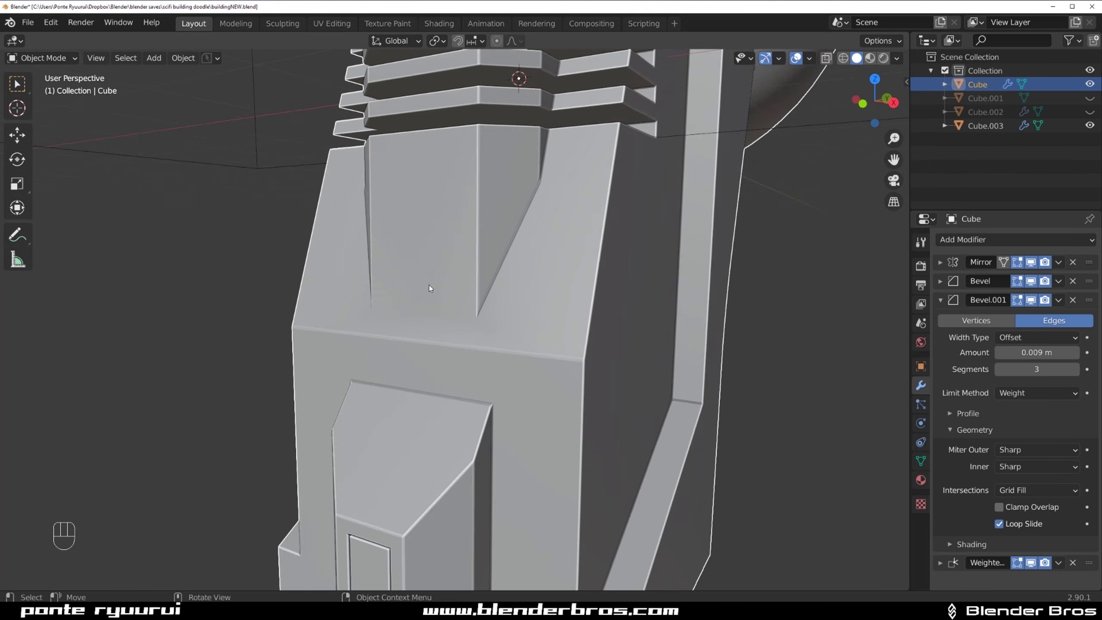
- Assign an edge bevel weight to the bottom edge of the raised block where its front face meets the slope
key(Tab)
right_click(452, 315)
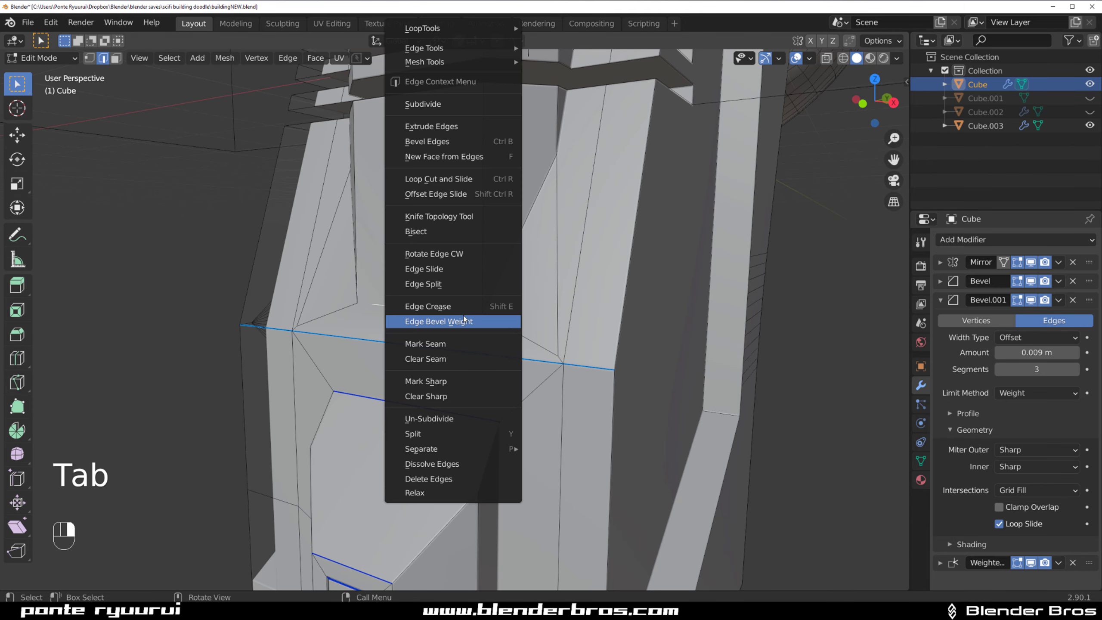
click(463, 320)
click(422, 391)
key(Tab)
scroll(435, 191, down, 5)
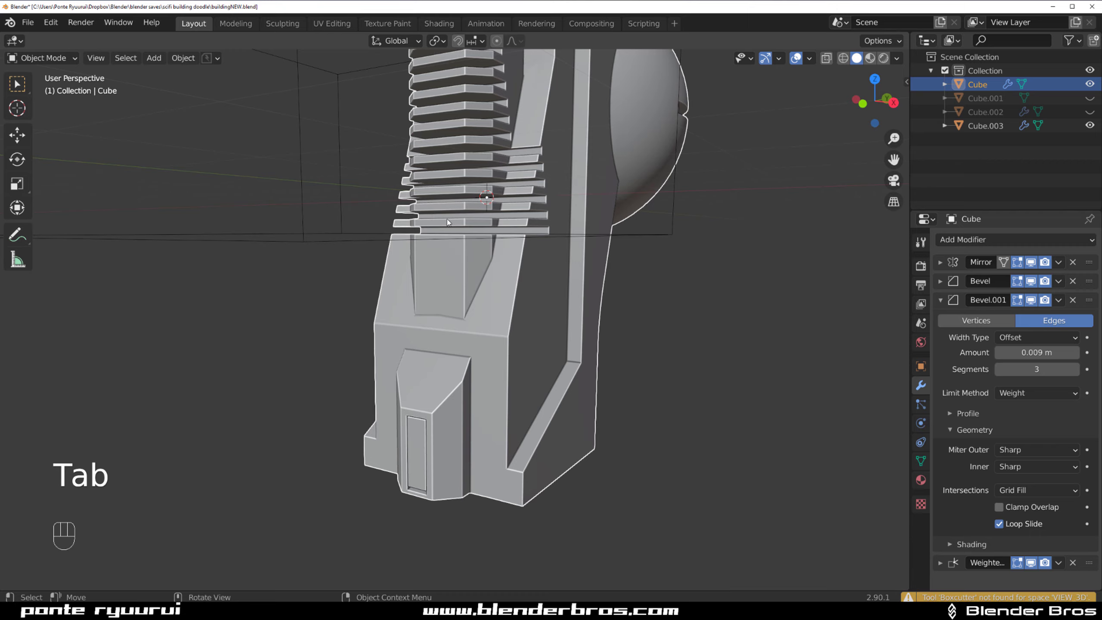
- Raise the edge bevel weight of the raised block's bottom edge and return to Object Mode
scroll(425, 266, up, 7)
key(Tab)
middle_drag(313, 282, 464, 257)
key(Tab)
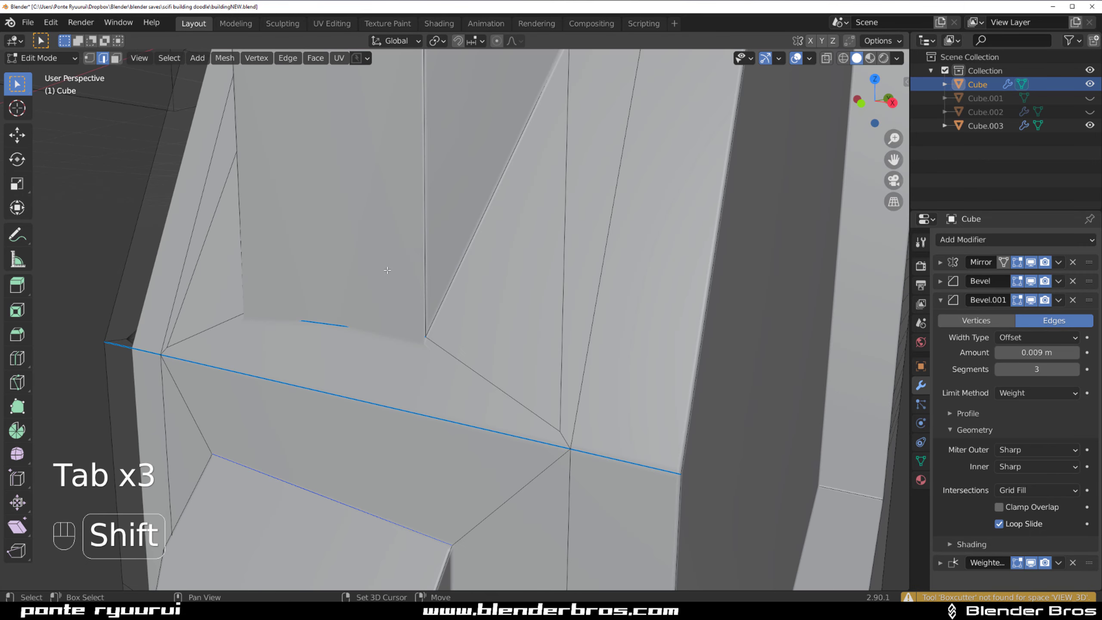
right_click(465, 256)
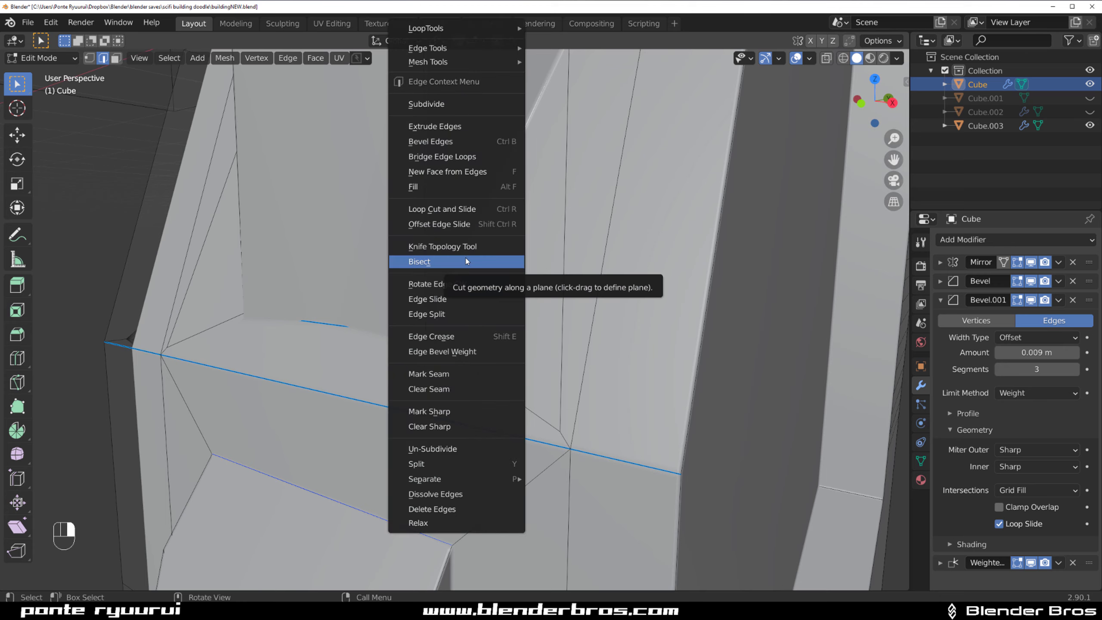
click(462, 352)
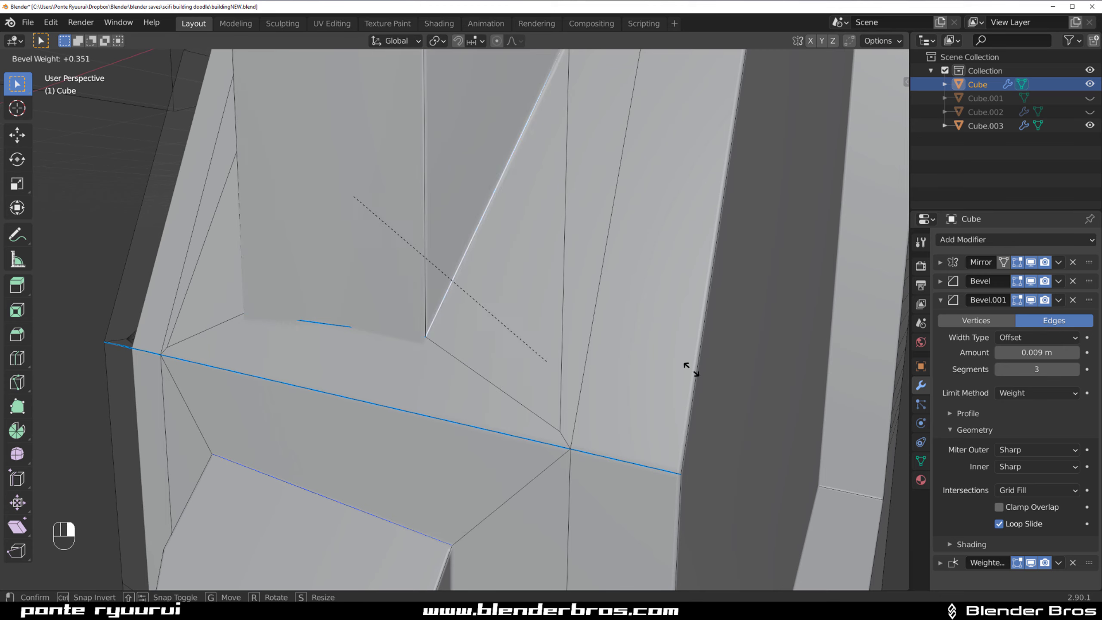
click(757, 523)
key(Tab)
scroll(326, 322, down, 5)
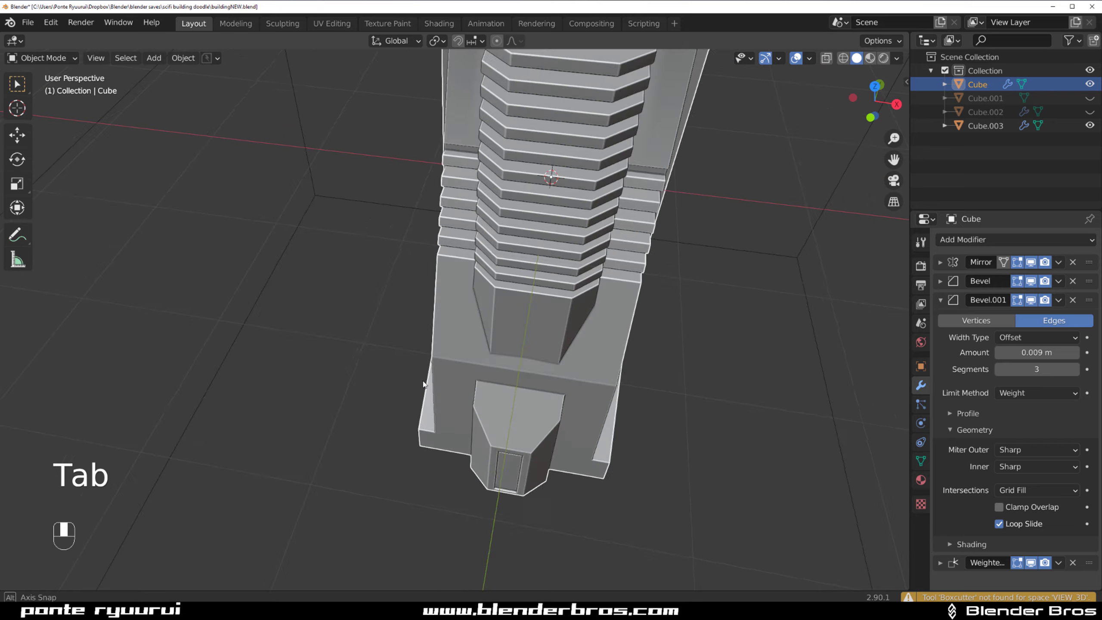
- Apply the building object's scale
middle_drag(423, 384, 479, 223)
scroll(482, 406, up, 3)
scroll(323, 291, up, 3)
scroll(498, 337, up, 1)
key(Tab)
scroll(498, 337, up, 3)
key(Tab)
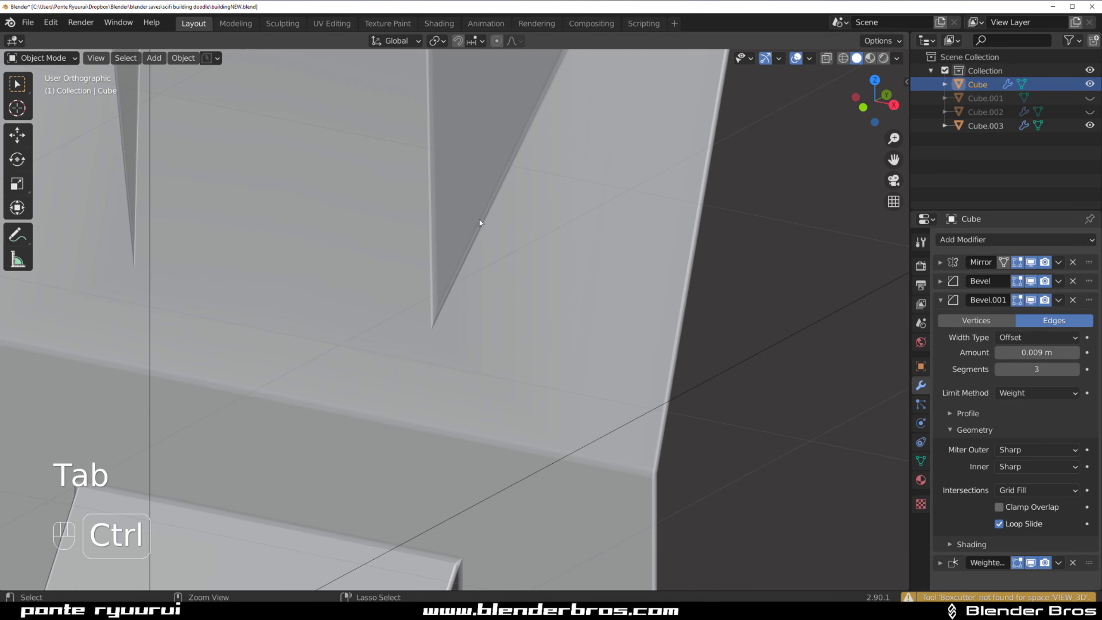
key(ctrl+a)
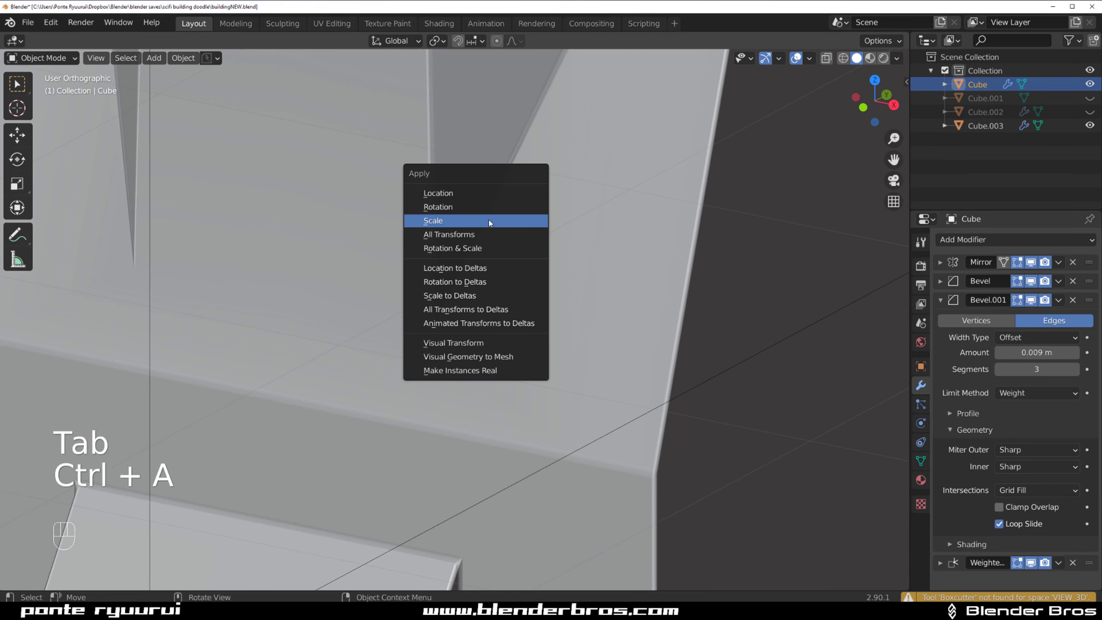
click(489, 220)
- Bevel the raised block's bottom edge directly in the mesh with 7 segments and leave Edit Mode
key(Tab)
key(ctrl+b)
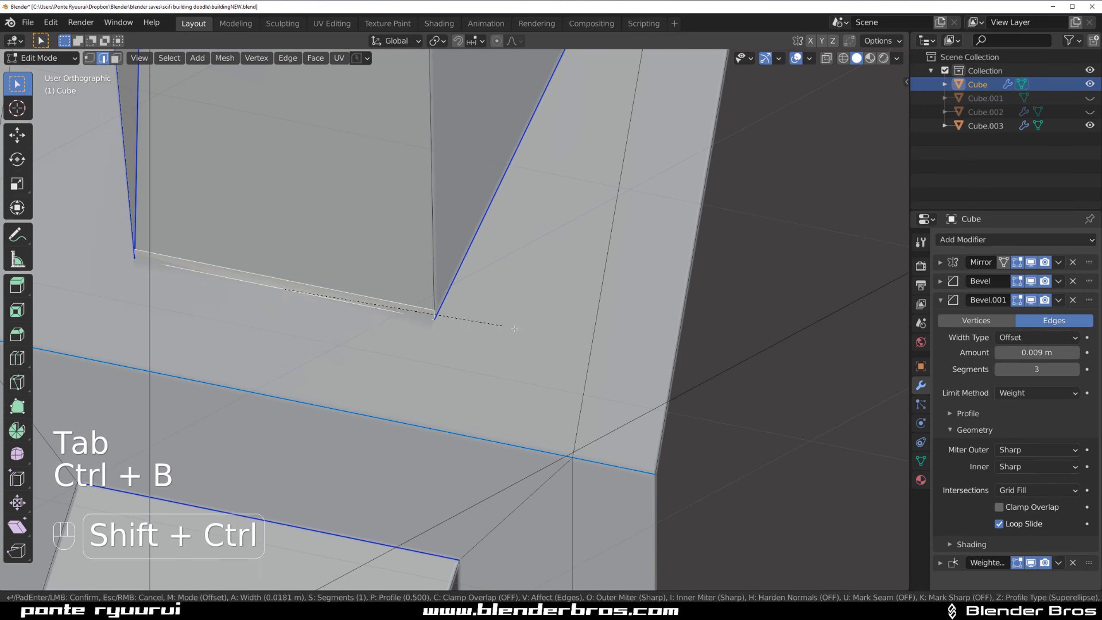
click(525, 329)
key(Tab)
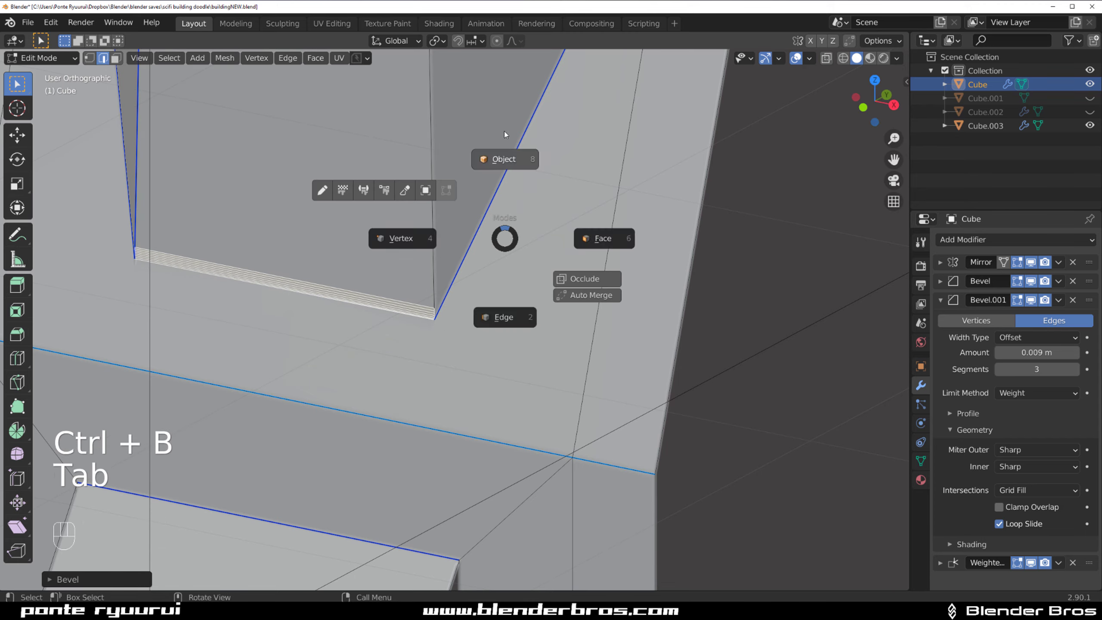
scroll(502, 172, down, 5)
middle_drag(496, 220, 457, 203)
shift+middle_drag(325, 203, 435, 357)
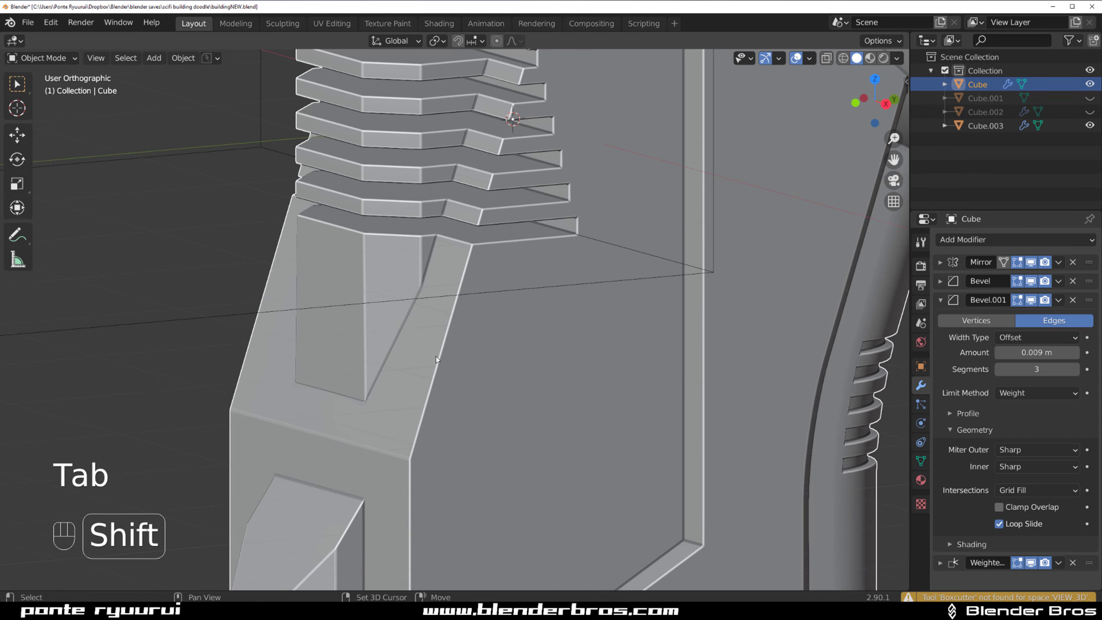
- Delete the wireframe cutter object Cube.003 that carries the 13-count array
scroll(398, 303, down, 7)
middle_drag(446, 246, 451, 291)
key(grave)
scroll(413, 305, up, 3)
scroll(412, 305, down, 2)
middle_drag(451, 291, 496, 301)
click(515, 285)
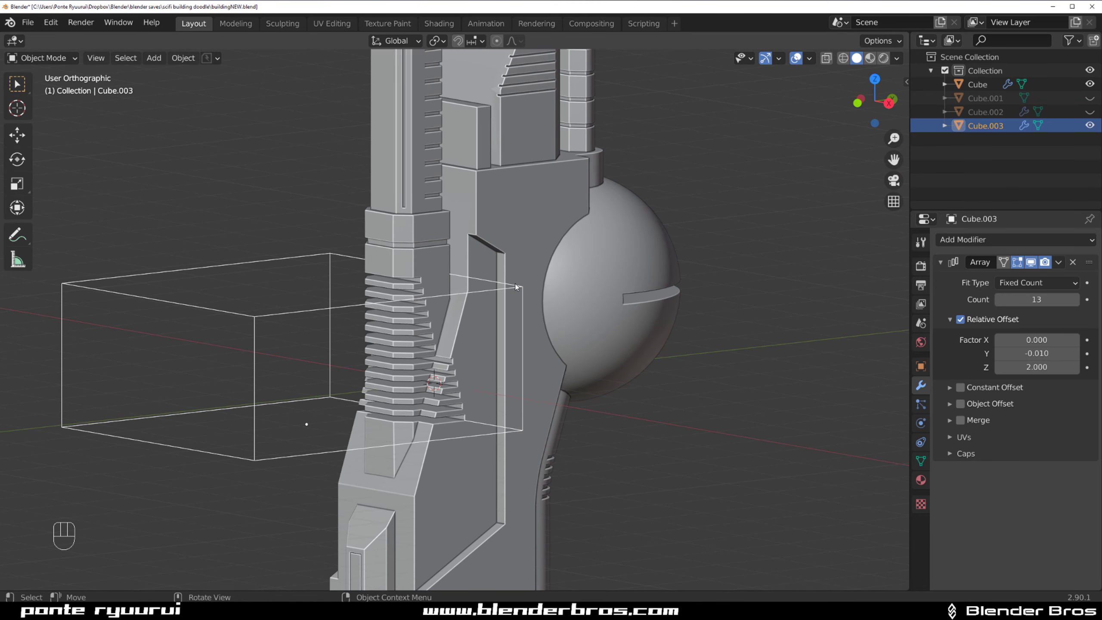
key(x)
click(515, 285)
- Assign an edge bevel weight to the horizontal edge where the wide tower's slanted front meets its vertical face
shift+middle_drag(467, 220, 488, 243)
scroll(414, 202, up, 3)
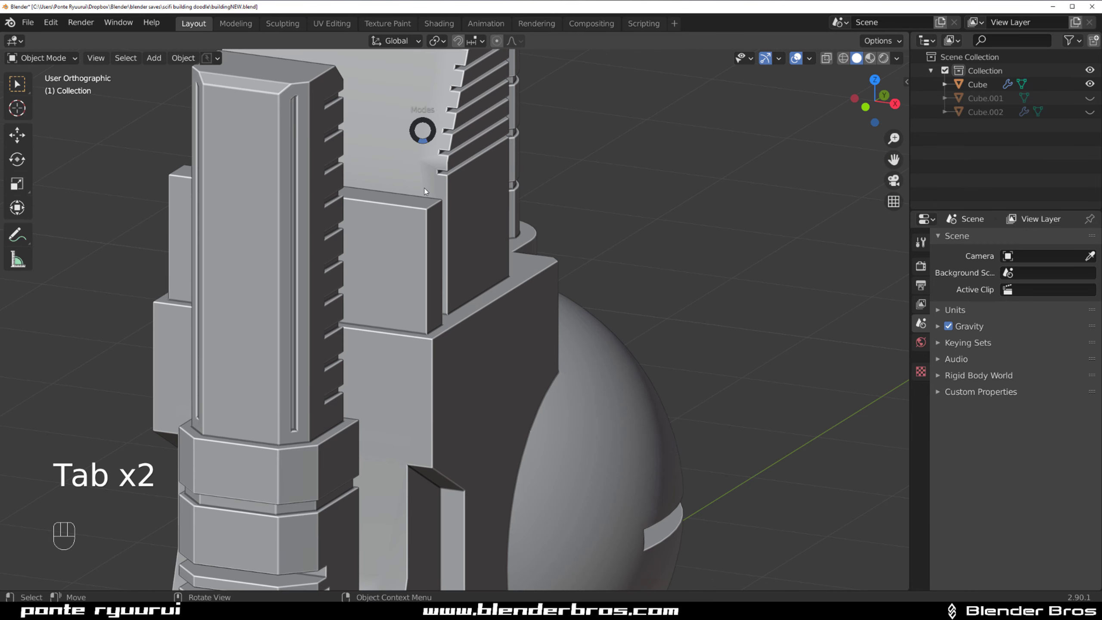
click(424, 189)
key(Tab)
middle_drag(394, 165, 226, 179)
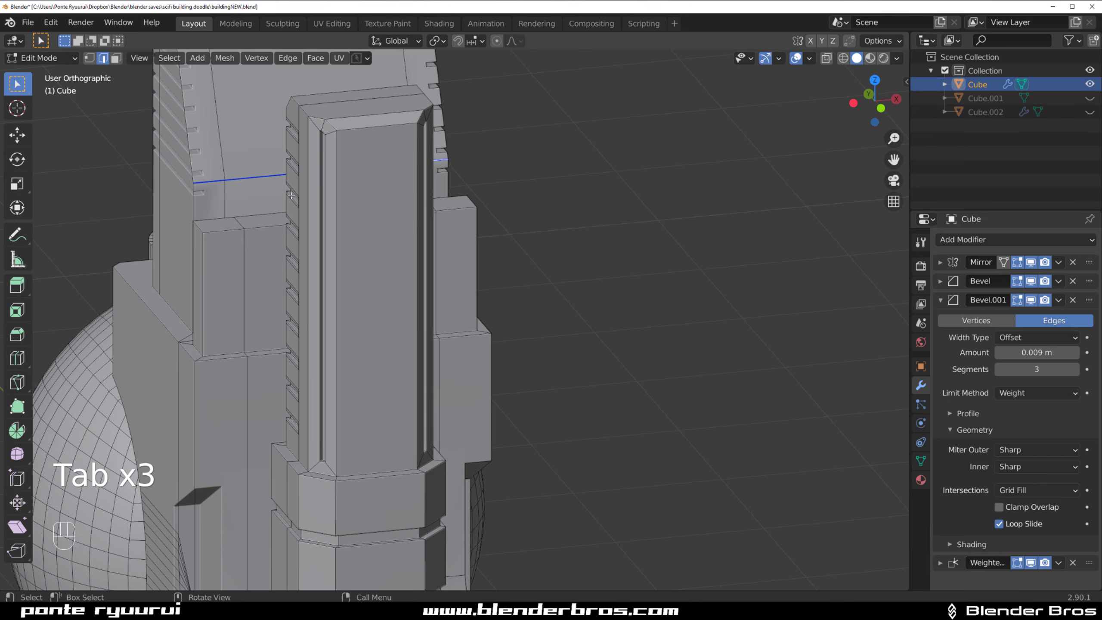
key(ctrl+e)
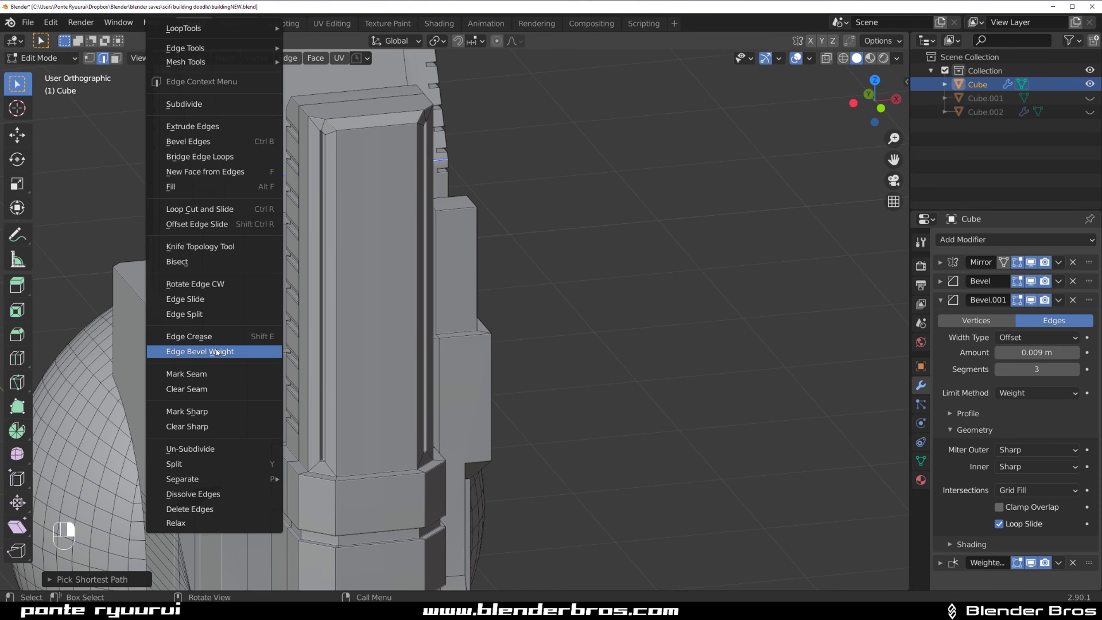
click(265, 350)
click(750, 328)
scroll(750, 329, down, 3)
key(Tab)
- Enter Edit Mode and select the flat lower inner face of the slot cut into the sphere
middle_drag(624, 209, 320, 189)
shift+middle_drag(444, 390, 477, 152)
scroll(486, 263, down, 2)
middle_drag(487, 264, 542, 287)
scroll(486, 272, up, 4)
scroll(444, 252, up, 3)
key(Tab)
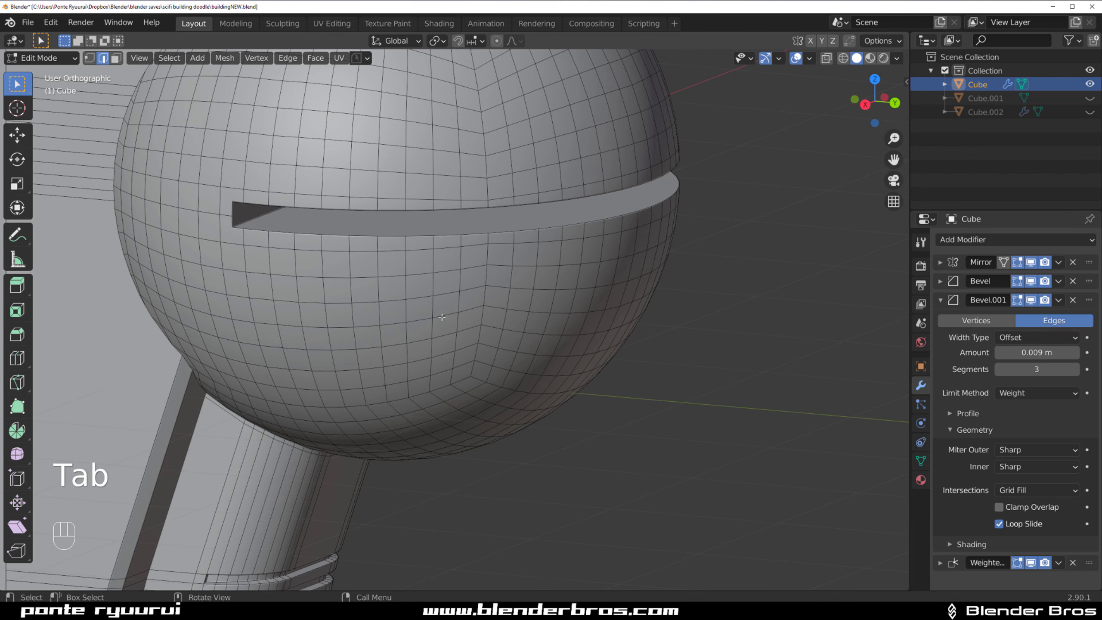
alt+click(446, 234)
middle_drag(442, 234, 461, 220)
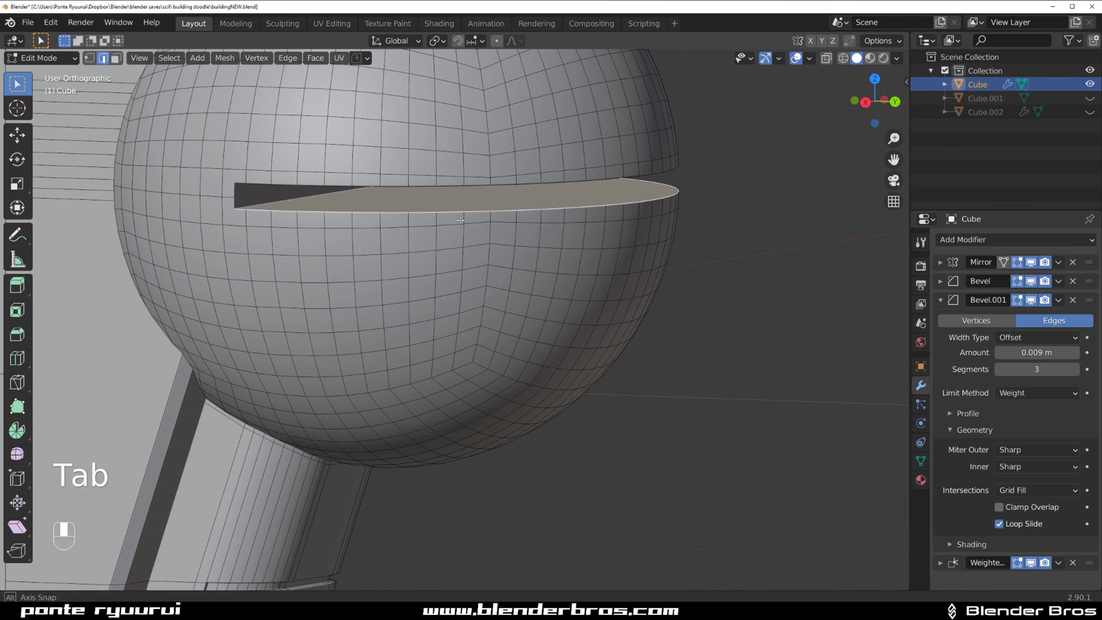
click(472, 192)
key(Tab)
click(551, 213)
click(520, 199)
middle_drag(516, 197, 512, 186)
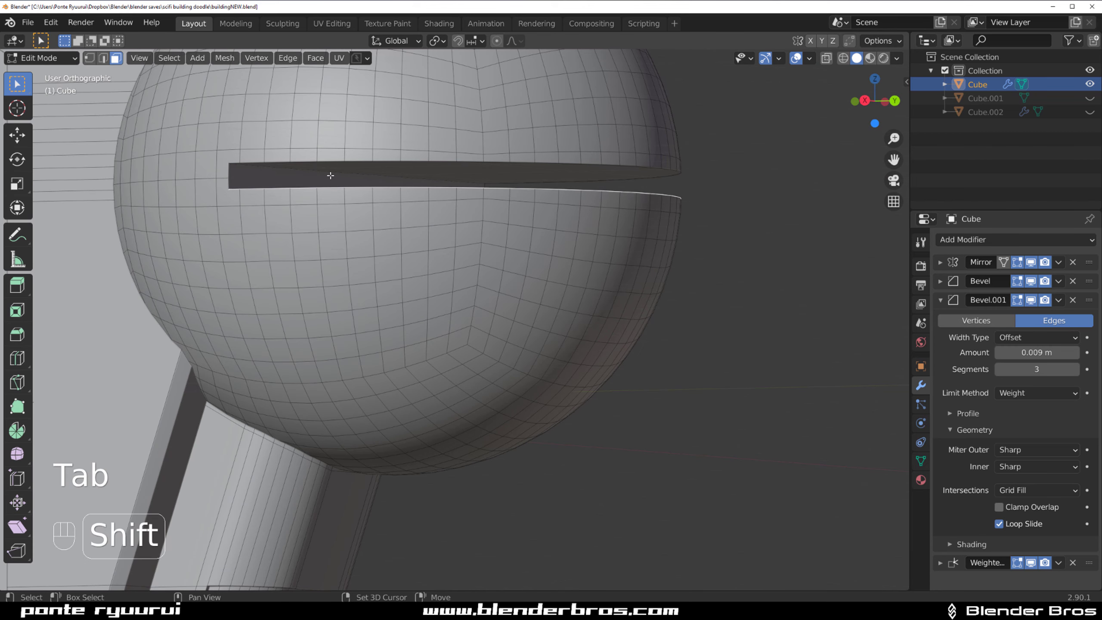
- Add the slot's remaining inner faces to the selection and convert it to their boundary loop
shift+click(337, 169)
click(163, 58)
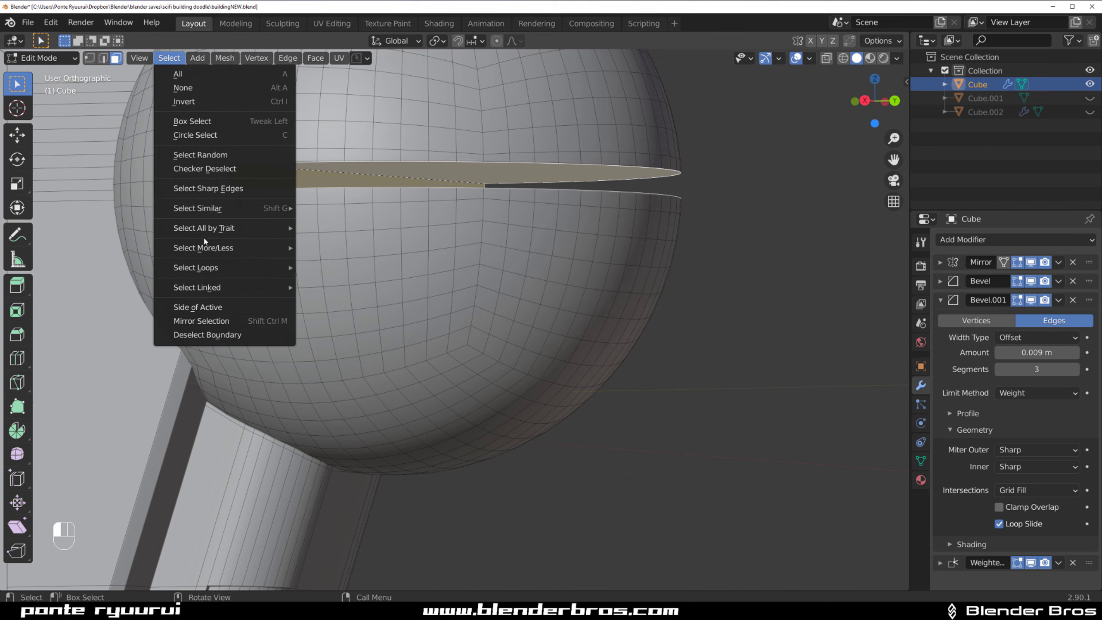
mouse_move(197, 270)
click(356, 315)
shift+middle_drag(402, 267, 374, 311)
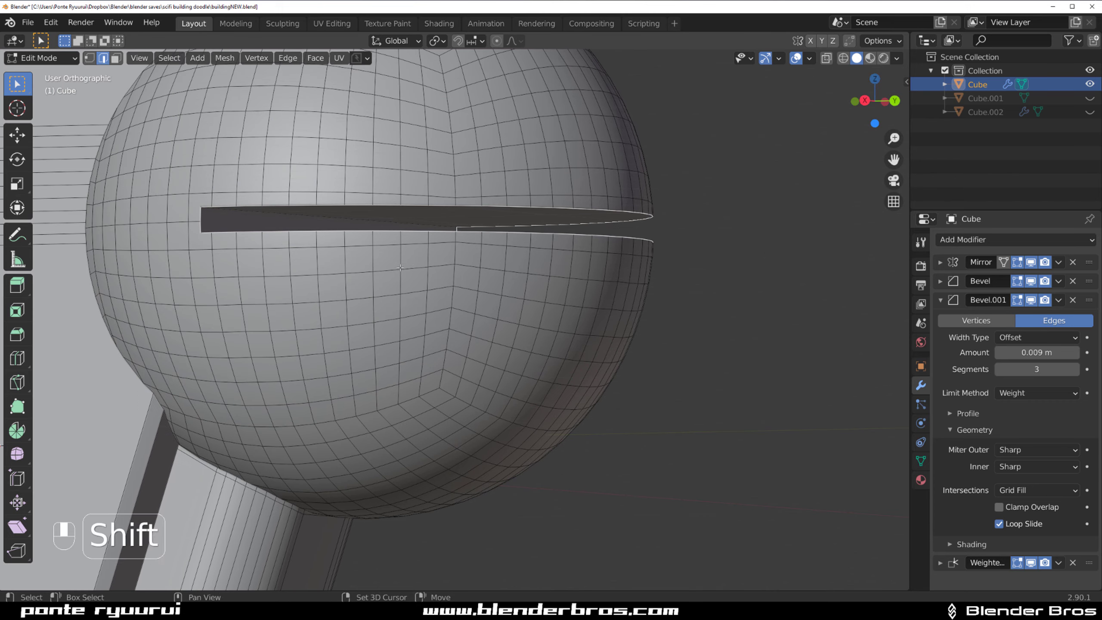
- Bevel the sphere slot's rim by about 0.017 m with 1 segment and return to Object Mode
key(ctrl+b)
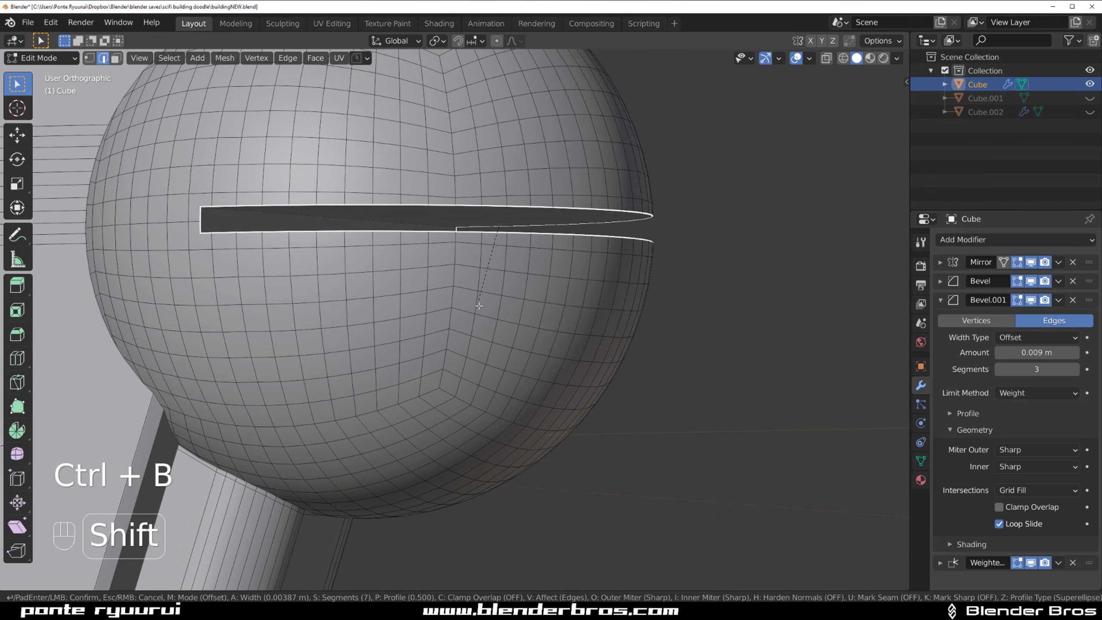
shift+scroll(474, 320, down, 6)
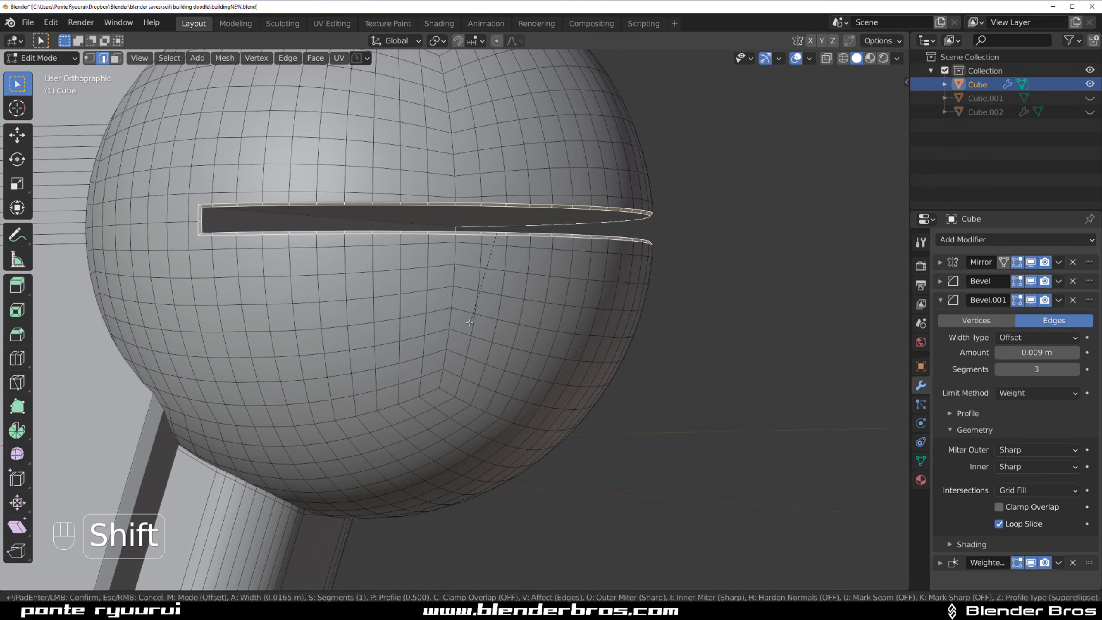
click(470, 323)
mouse_move(470, 322)
middle_down()
mouse_move(434, 282)
mouse_move(371, 266)
mouse_move(255, 207)
mouse_move(475, 293)
middle_up()
key(Tab)
scroll(475, 293, up, 7)
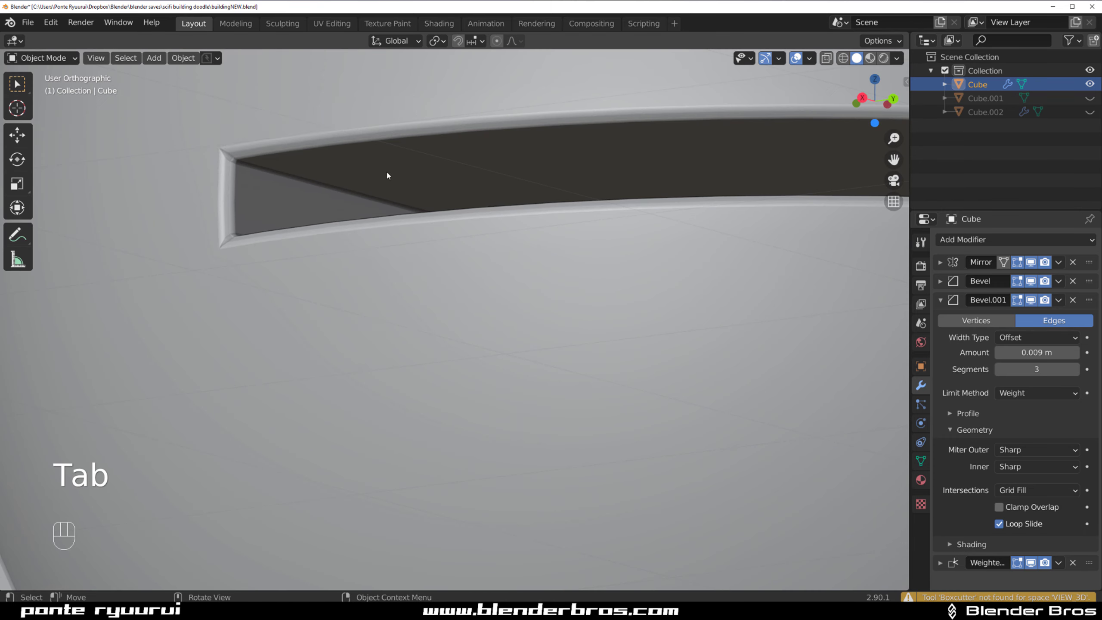
- Bevel the two inner corner edges at the end of the sphere slot by about 0.017 m, with X-ray on
key(Tab)
middle_drag(333, 200, 337, 239)
shift+middle_drag(321, 569, 336, 345)
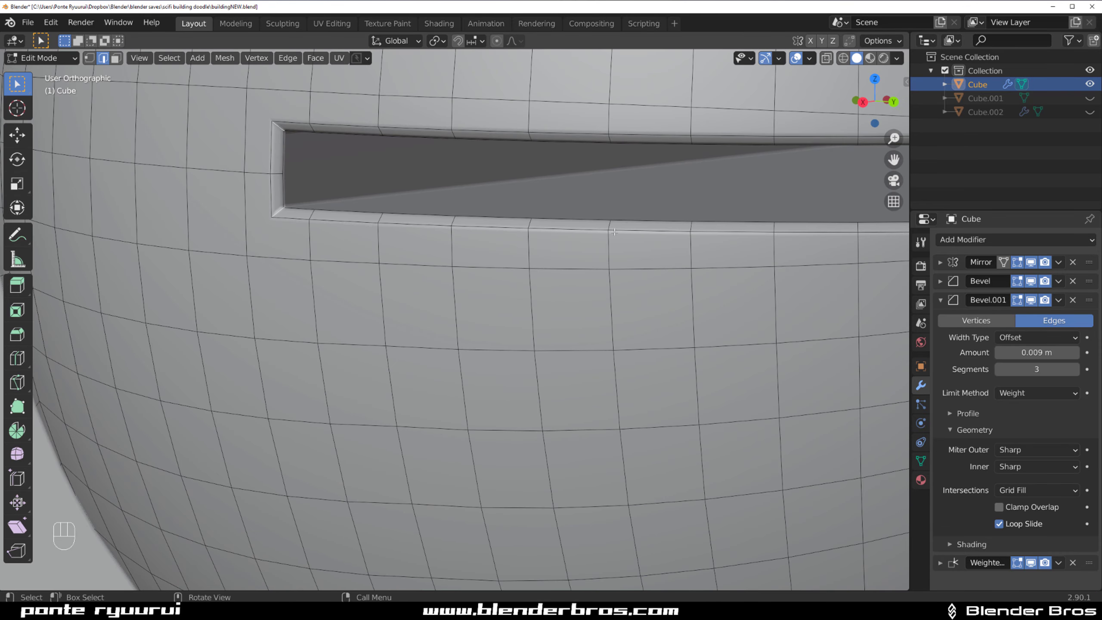
key(Tab)
click(642, 278)
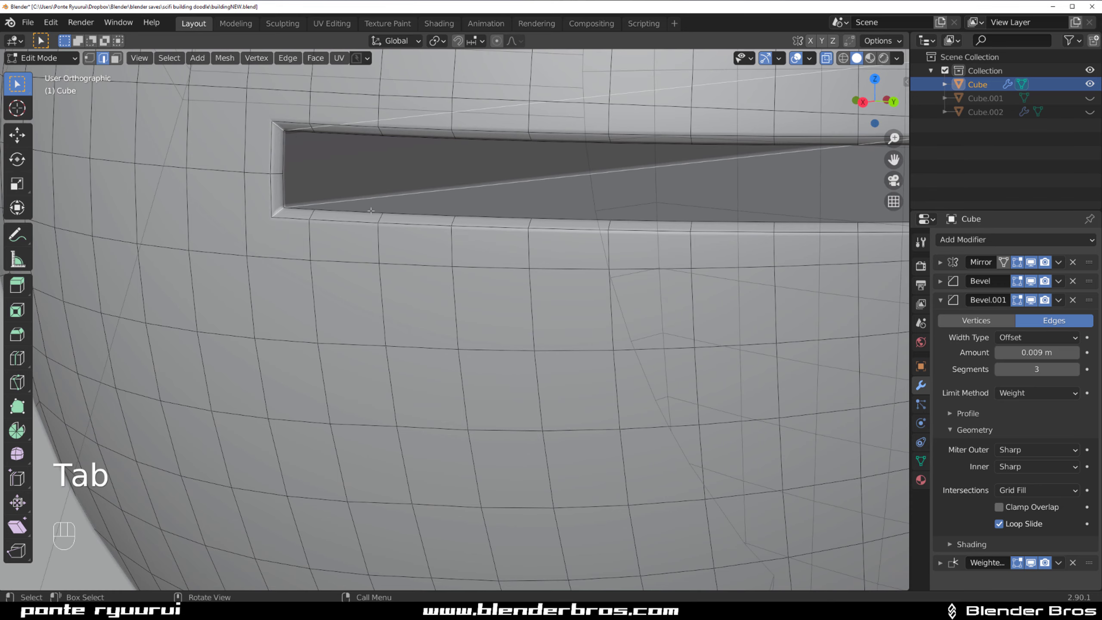
scroll(544, 212, down, 3)
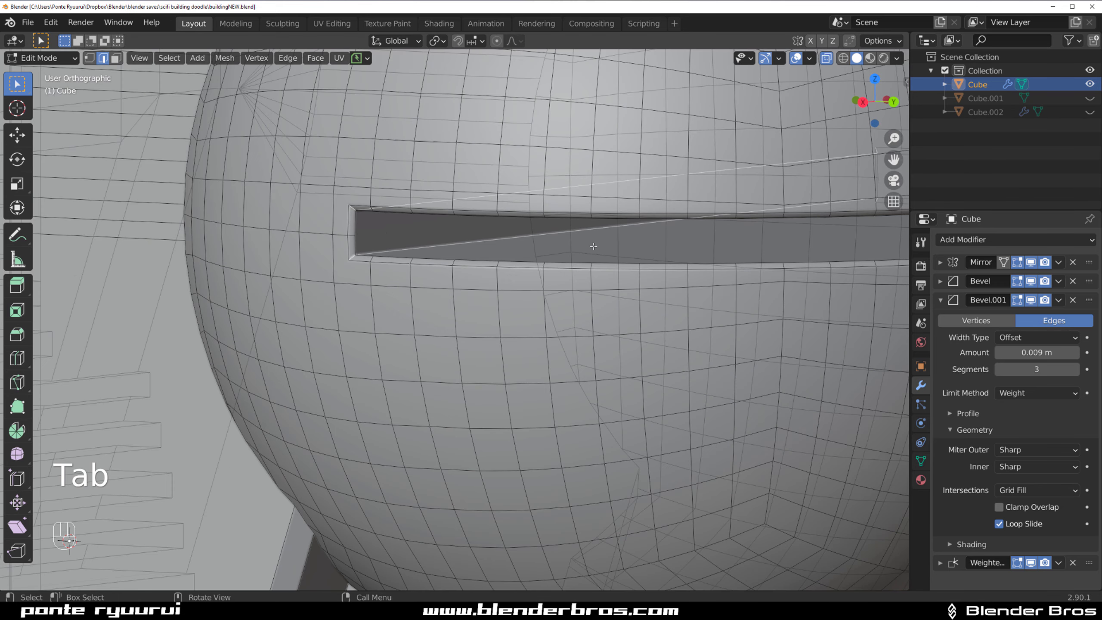
middle_drag(691, 231, 720, 195)
scroll(712, 199, up, 1)
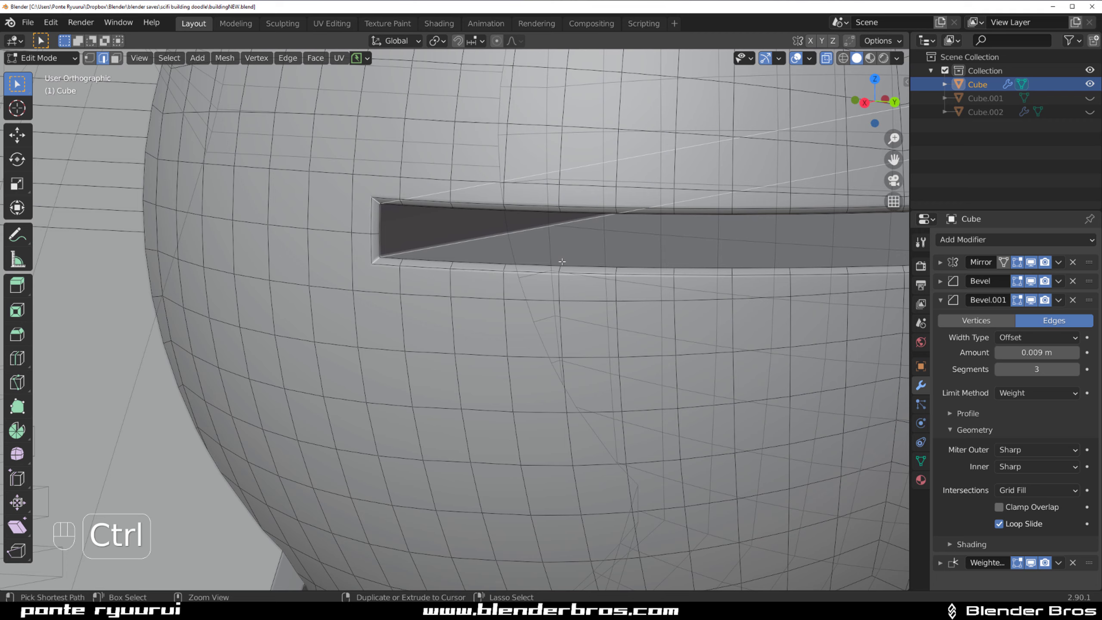
key(ctrl+b)
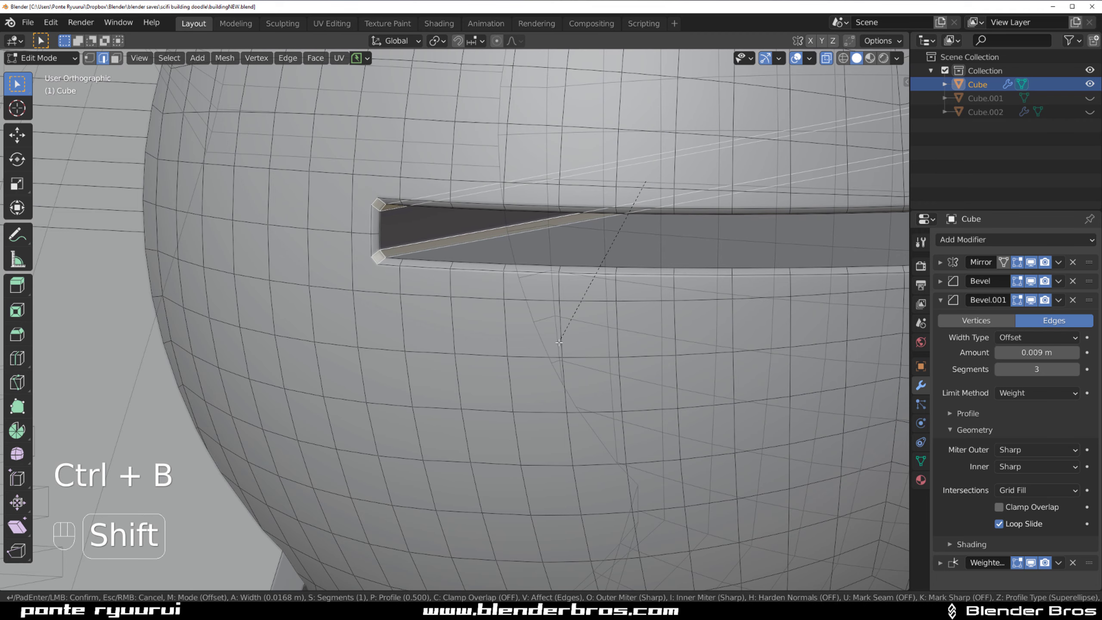
click(560, 343)
key(Tab)
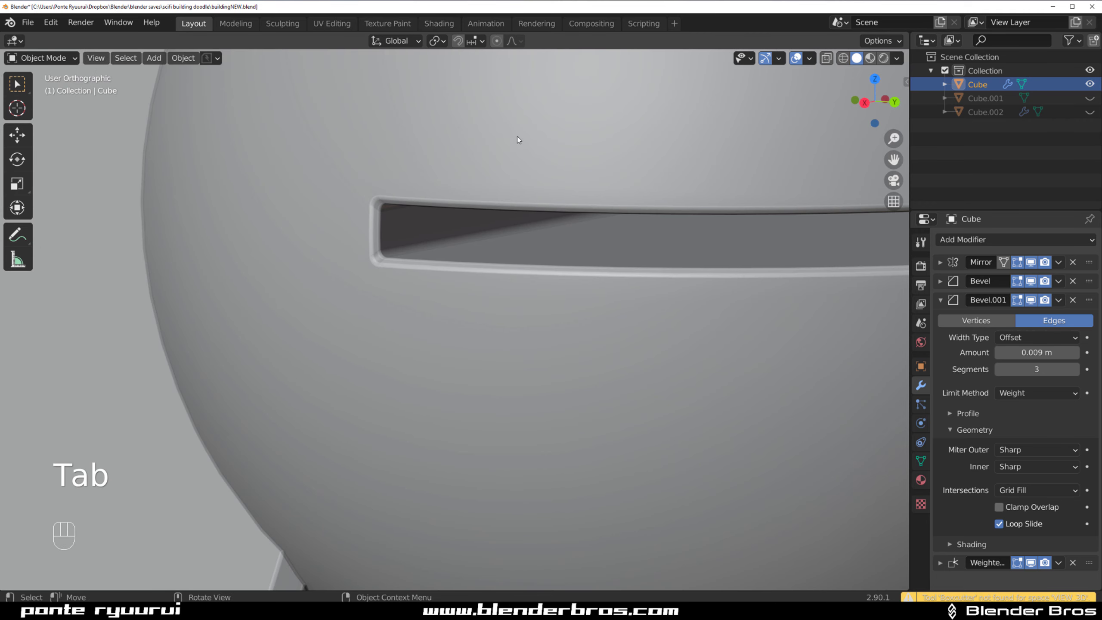
- In face select mode, select the top face of the wide slanted tower
scroll(517, 136, down, 8)
mouse_move(558, 287)
middle_down()
mouse_move(279, 267)
mouse_move(353, 295)
mouse_move(559, 273)
middle_up()
shift+middle_drag(483, 278, 482, 380)
scroll(522, 284, up, 3)
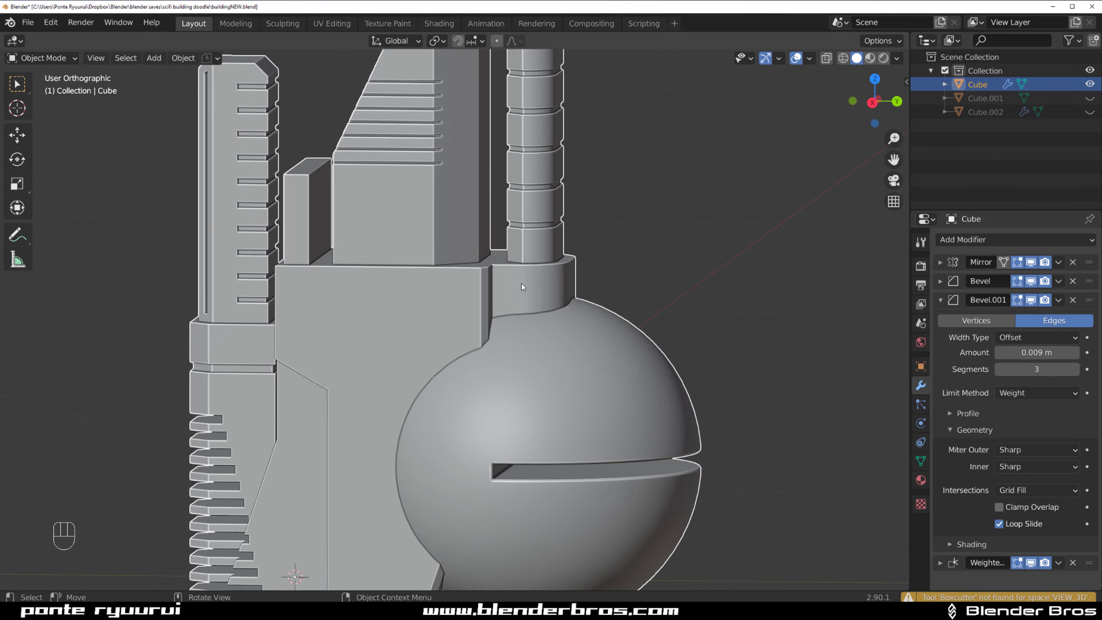
middle_drag(522, 283, 619, 326)
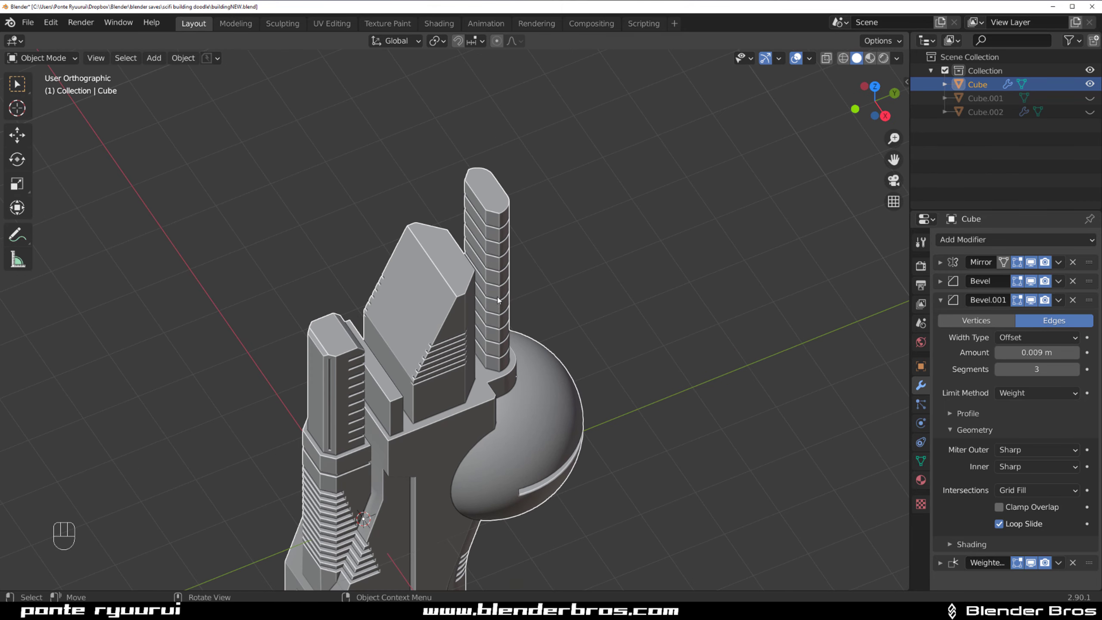
key(Tab)
key(Tab)
click(663, 368)
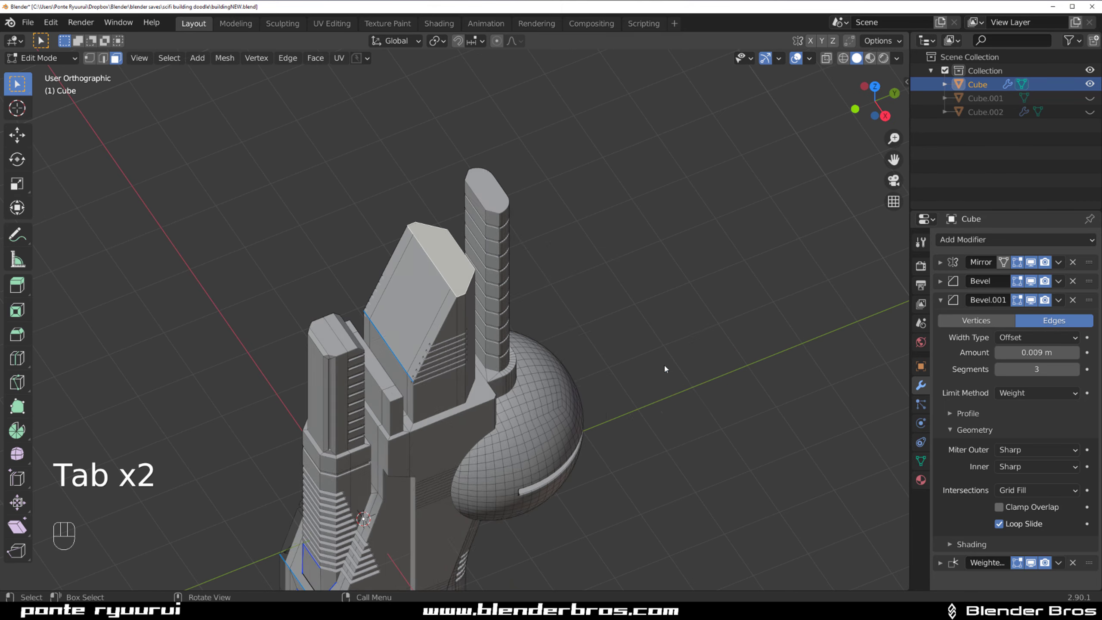
middle_drag(664, 368, 579, 258)
scroll(685, 315, up, 1)
- Duplicate the slanted tower's top face in place
key(i)
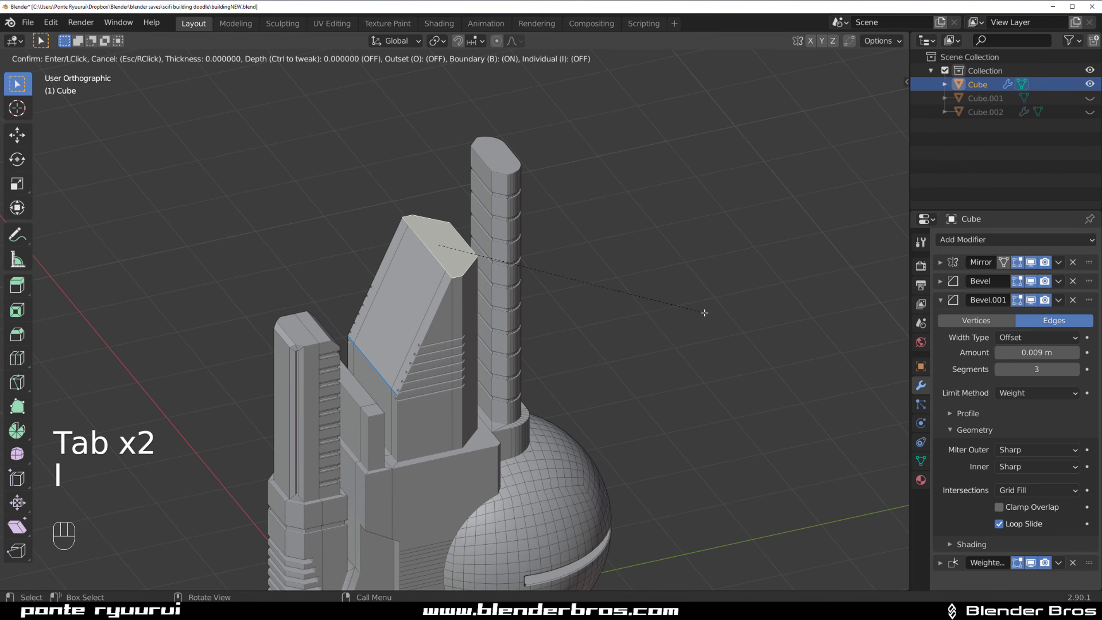
right_click(696, 311)
scroll(681, 300, up, 3)
shift+middle_drag(598, 281, 595, 389)
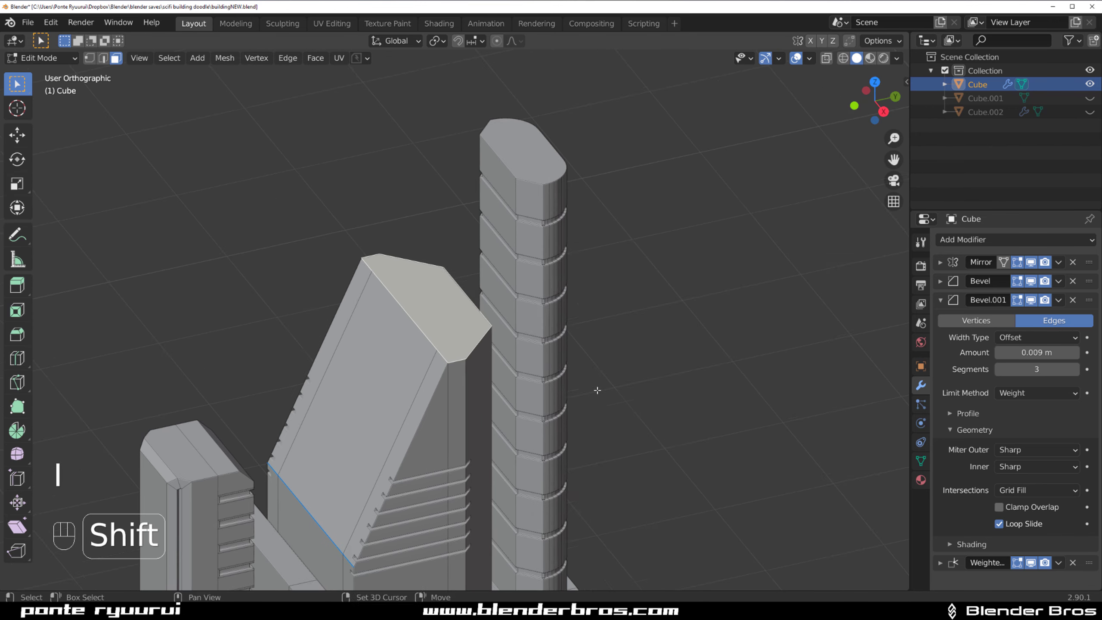
scroll(594, 387, up, 1)
key(shift+d)
right_click(616, 316)
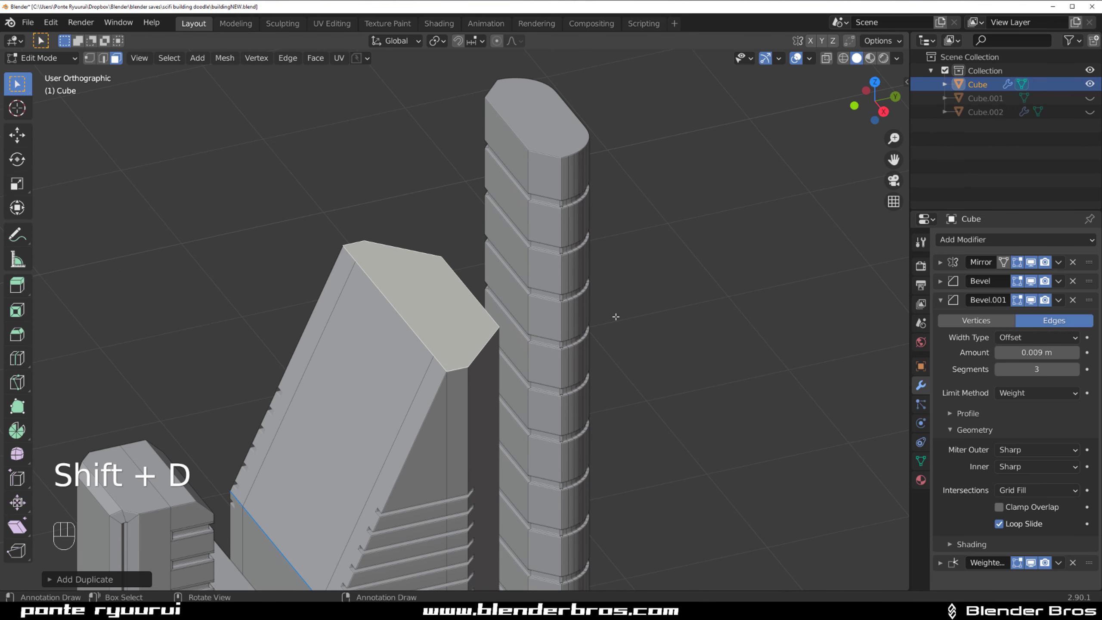
- Separate the duplicated roof face into its own object and set that object's origin to its geometry
key(p)
click(616, 316)
key(Tab)
click(463, 299)
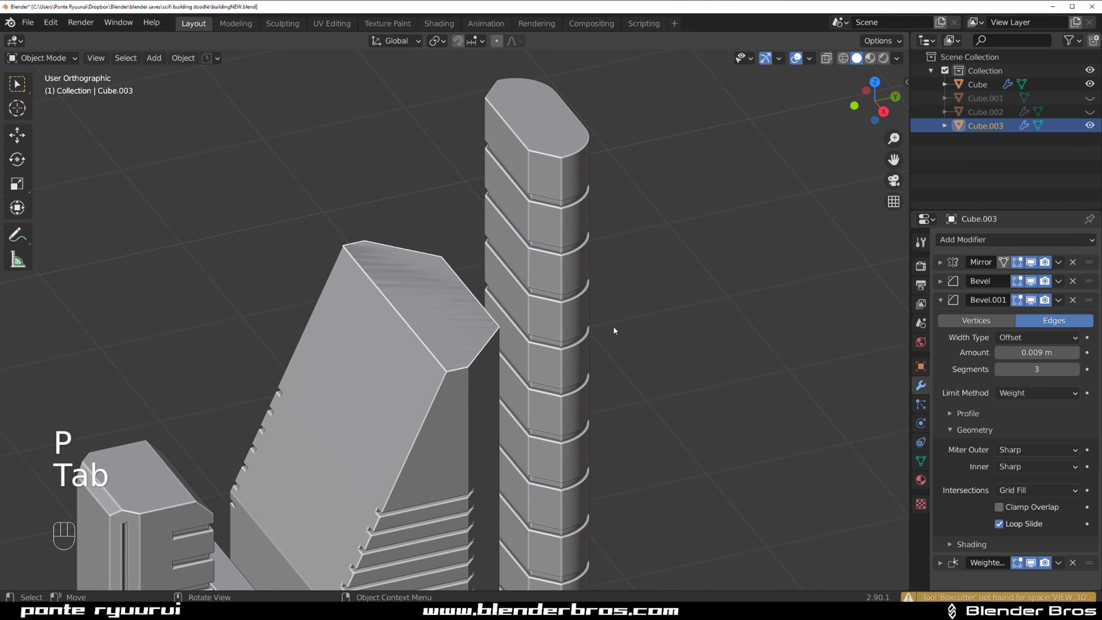
key(s)
click(695, 343)
key(shift+s)
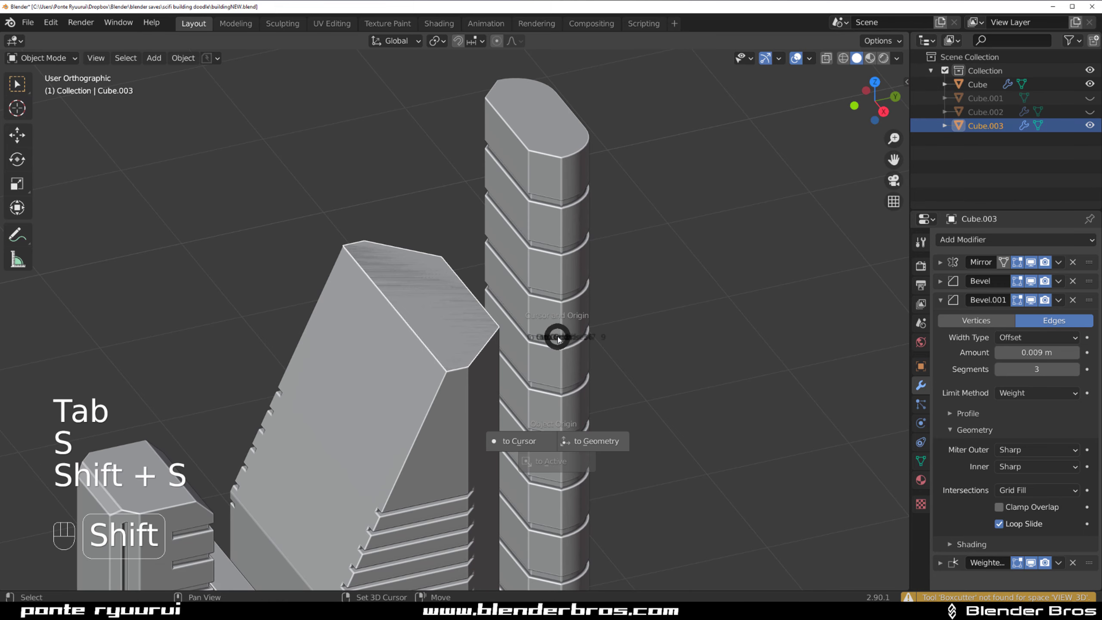
click(599, 445)
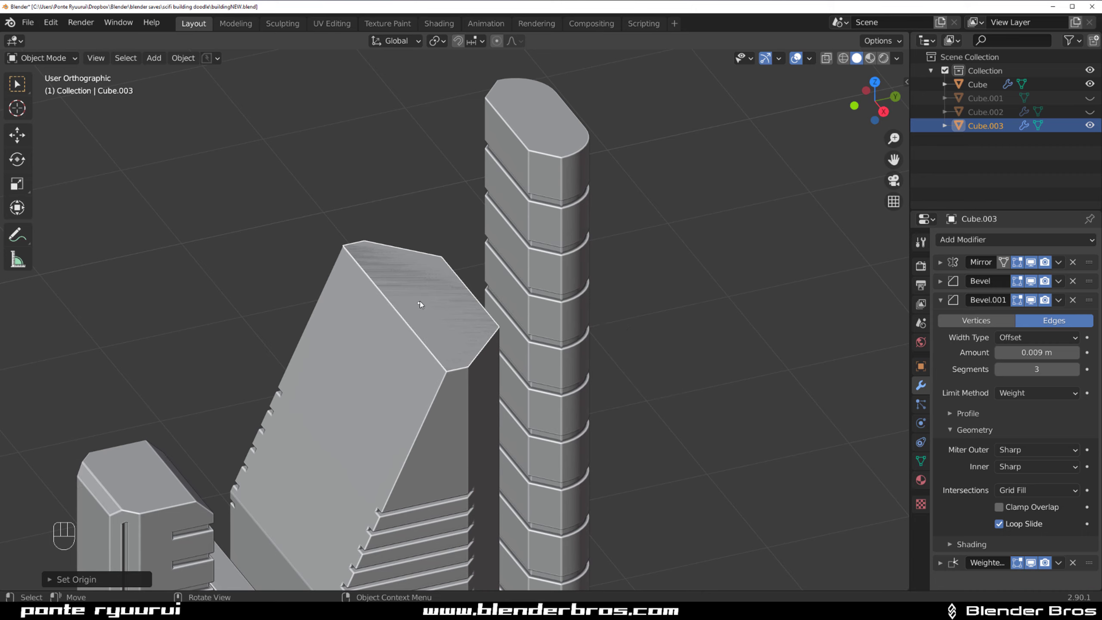
- Scale the separated face down to about 0.47 and extrude it upward into a tall column
key(s)
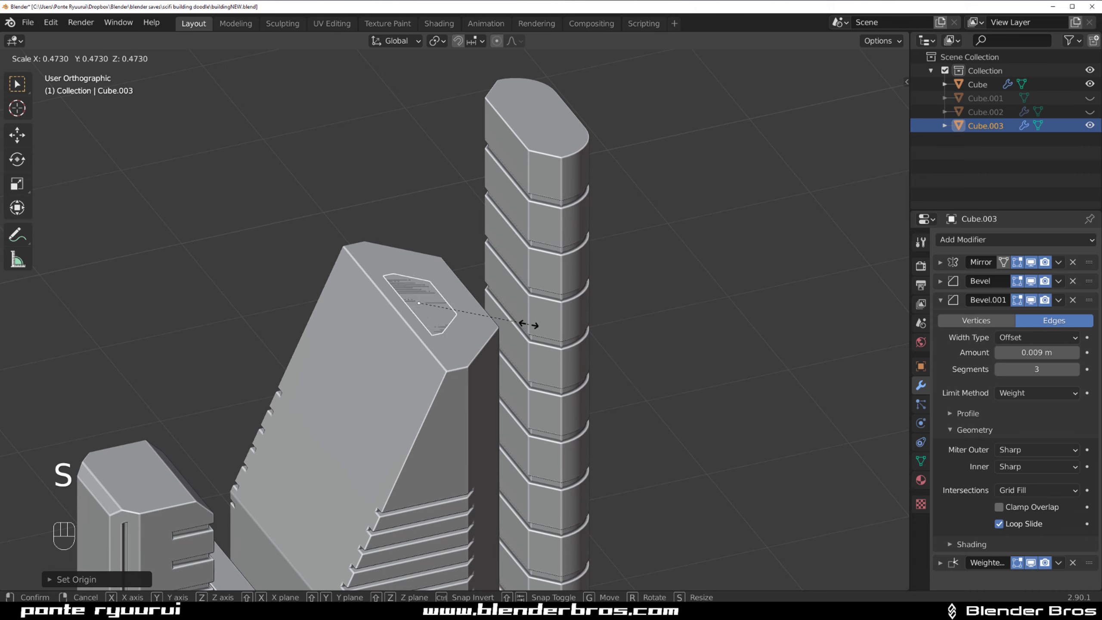
click(521, 323)
key(Tab)
click(601, 346)
scroll(601, 346, down, 3)
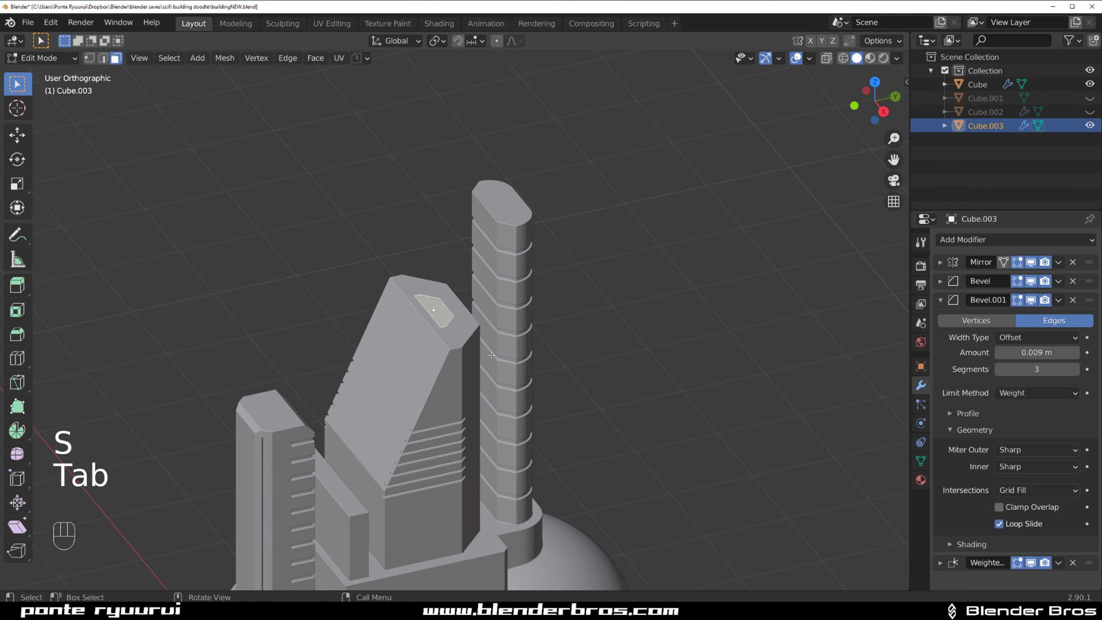
key(e)
click(490, 204)
scroll(490, 204, up, 2)
key(Tab)
- Scale the whole column down uniformly to about 0.54
shift+middle_drag(472, 178, 654, 320)
key(Tab)
key(s)
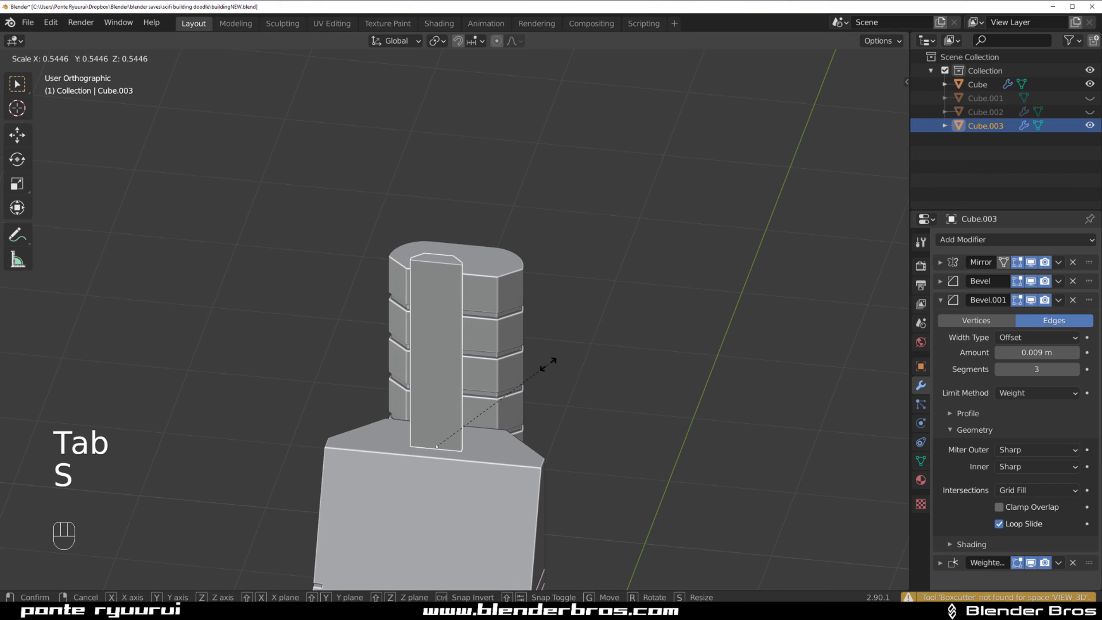
click(580, 379)
- Move the column about -0.26 m along X and lower it slightly so its base sinks into the roof
key(g)
key(x)
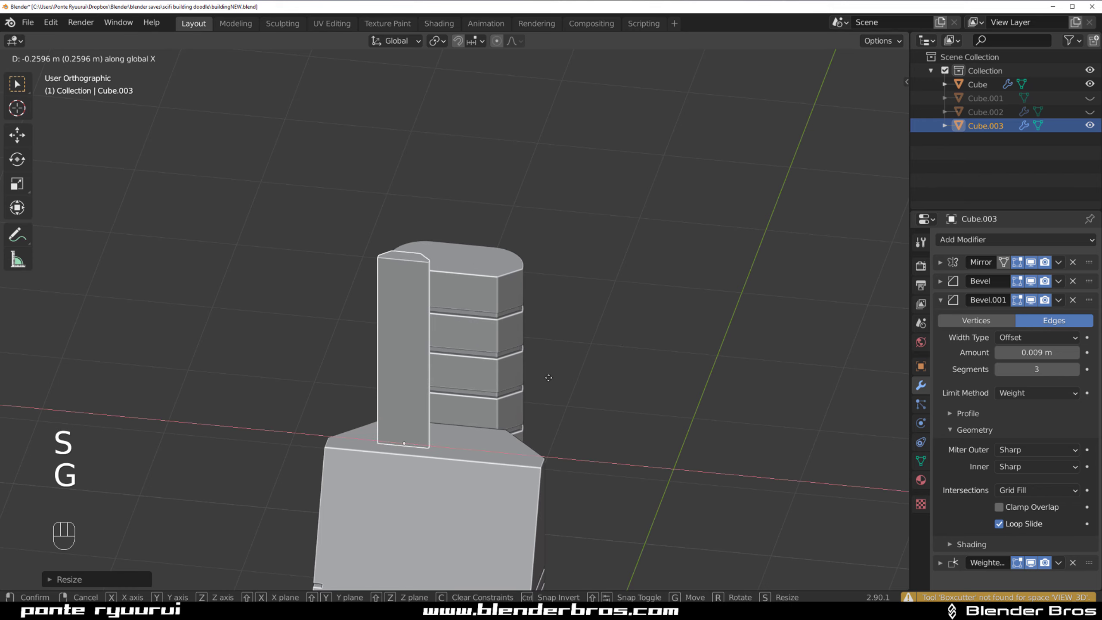
click(548, 376)
key(g)
key(z)
click(477, 455)
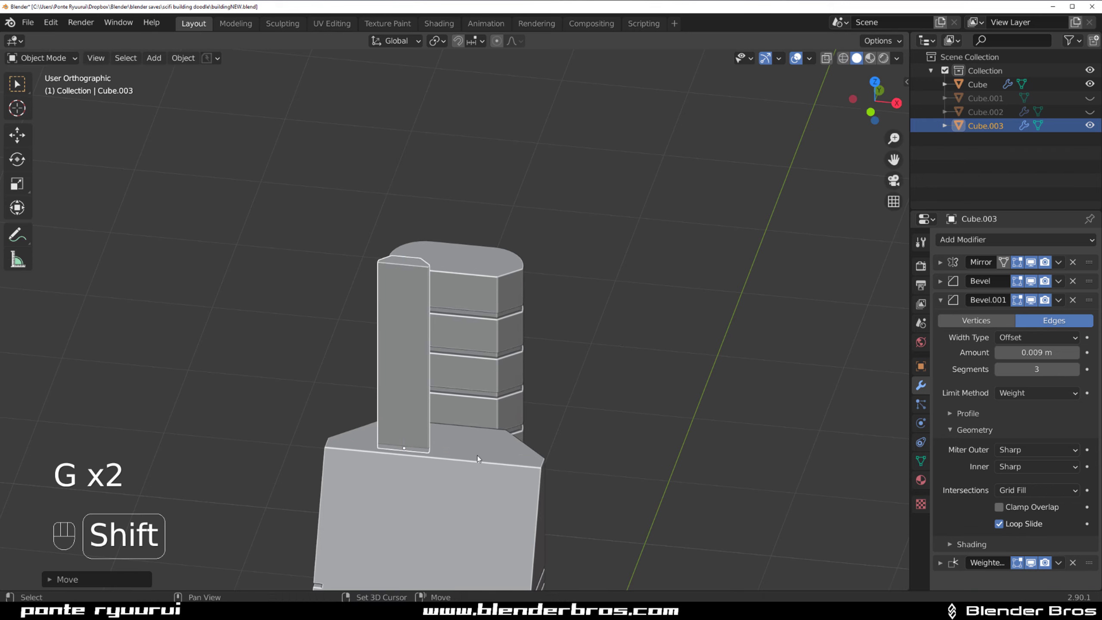
- Duplicate the column along X to the other half of the slanted roof and scale the copy down
middle_drag(477, 450, 555, 429)
key(shift+d)
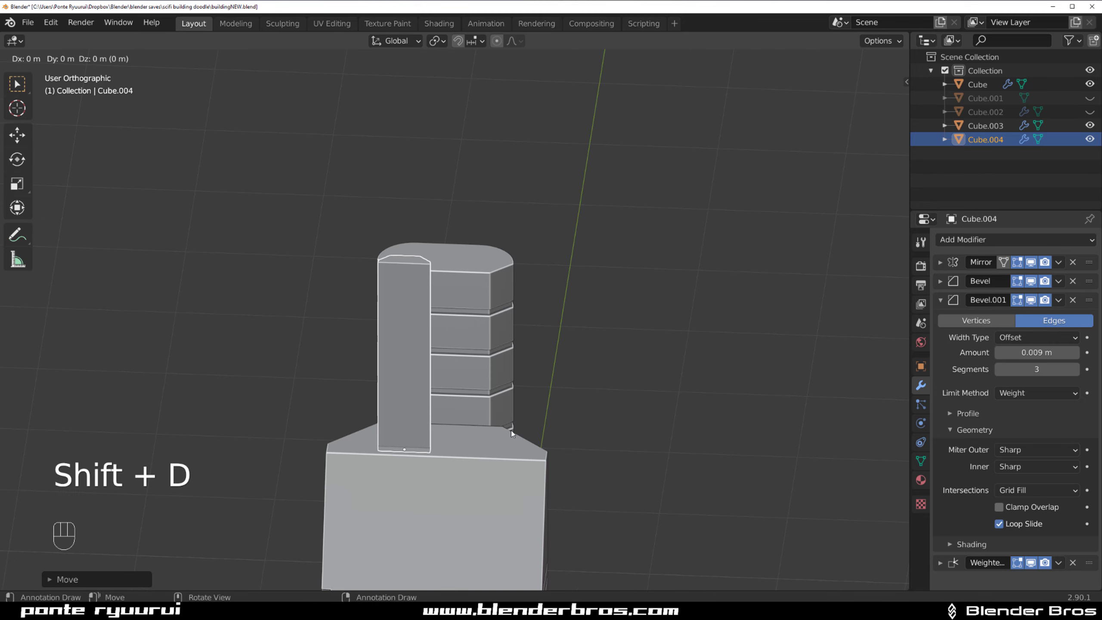
key(x)
click(691, 395)
key(s)
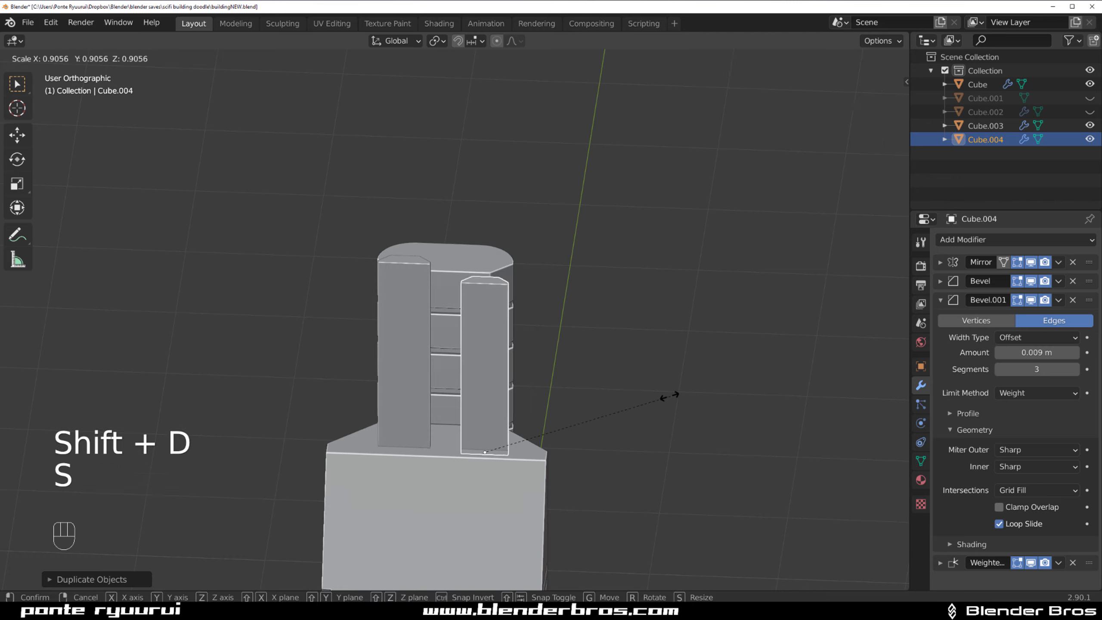
click(641, 400)
- Stretch both columns together along Z to make them taller
shift+click(419, 317)
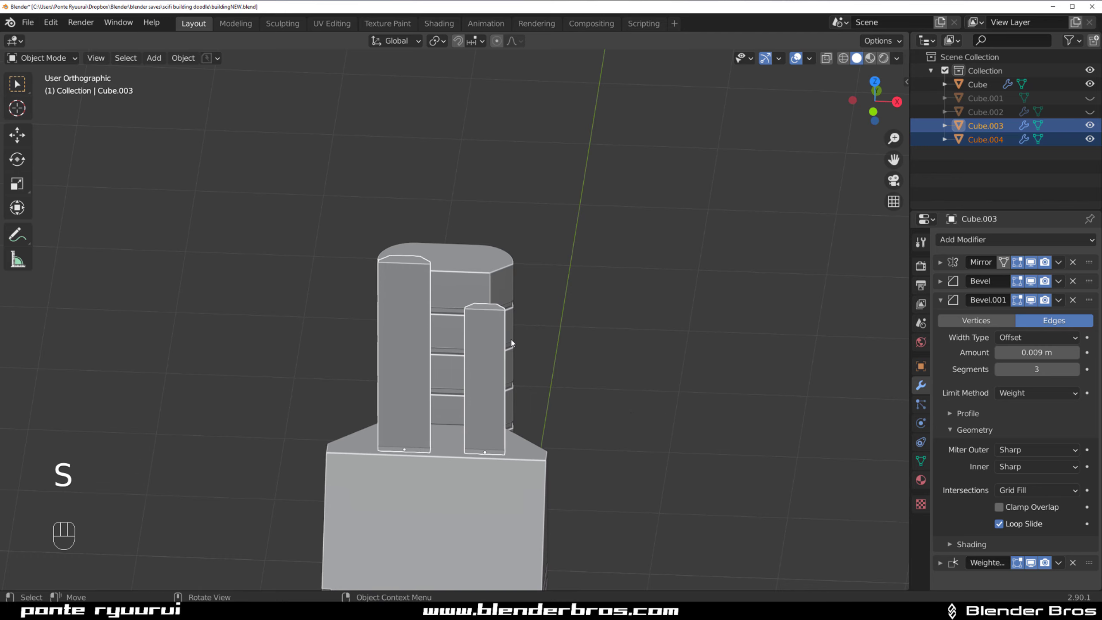
key(s)
key(z)
click(642, 380)
- Lower the top face of the smaller column to shorten it and return to Object Mode
key(Tab)
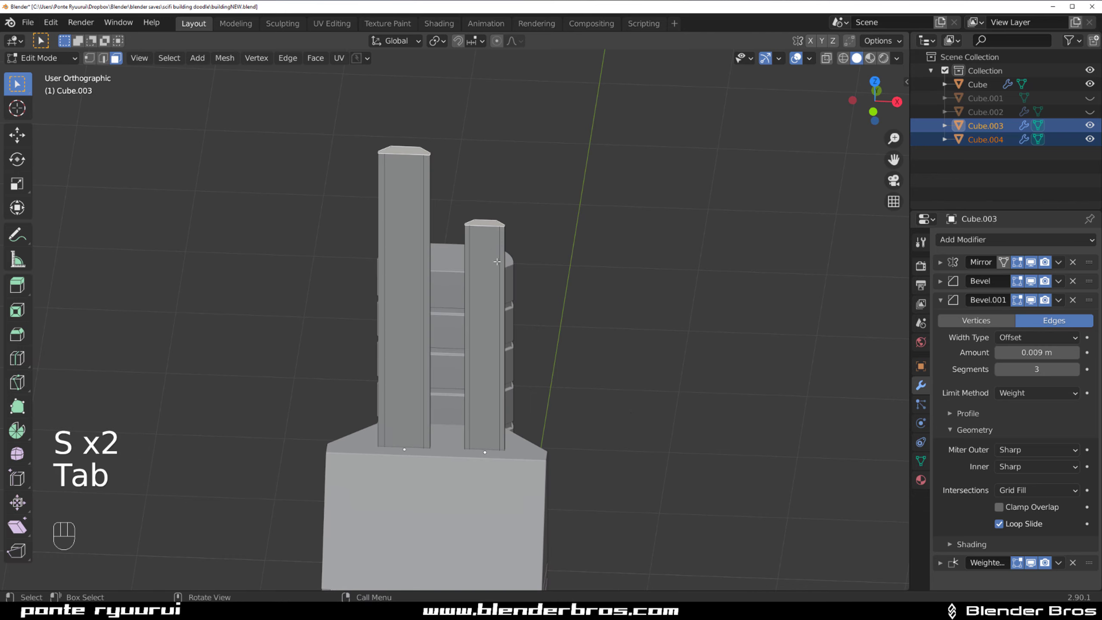
click(494, 217)
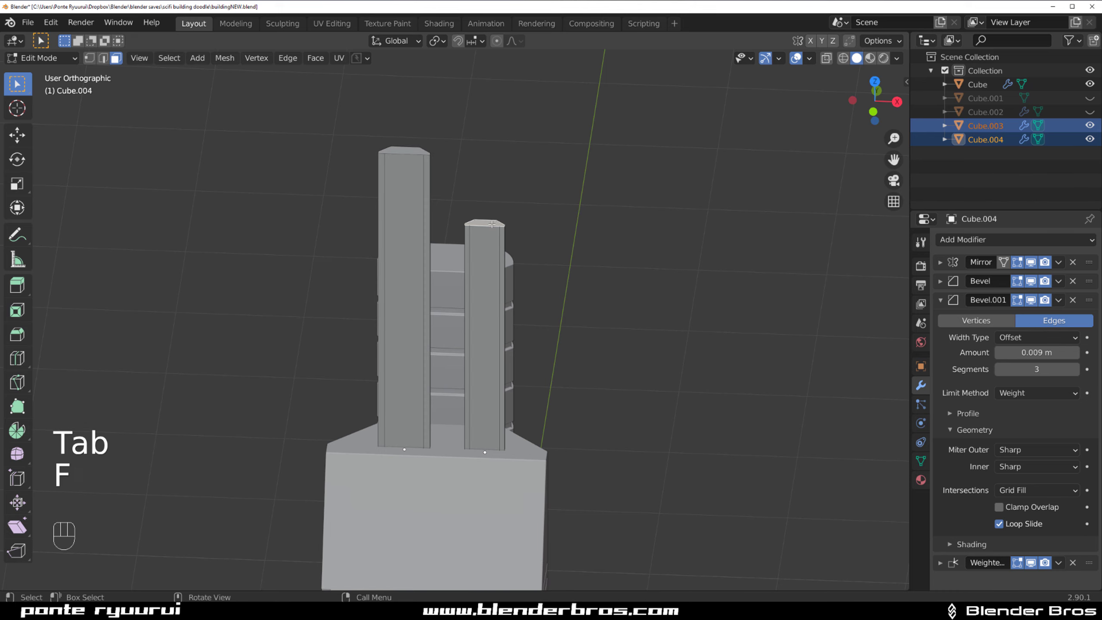
key(g)
click(492, 300)
key(Tab)
- Try to join the two columns into a single object while they still carry their modifiers
middle_drag(492, 300, 464, 348)
click(463, 352)
shift+click(464, 341)
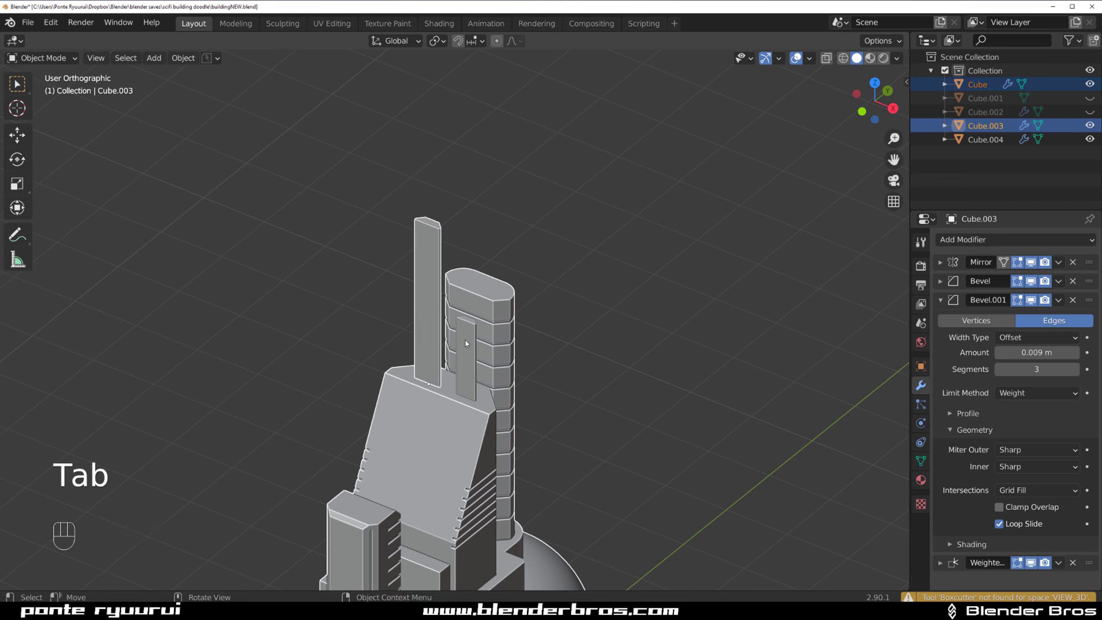
click(466, 342)
shift+click(420, 296)
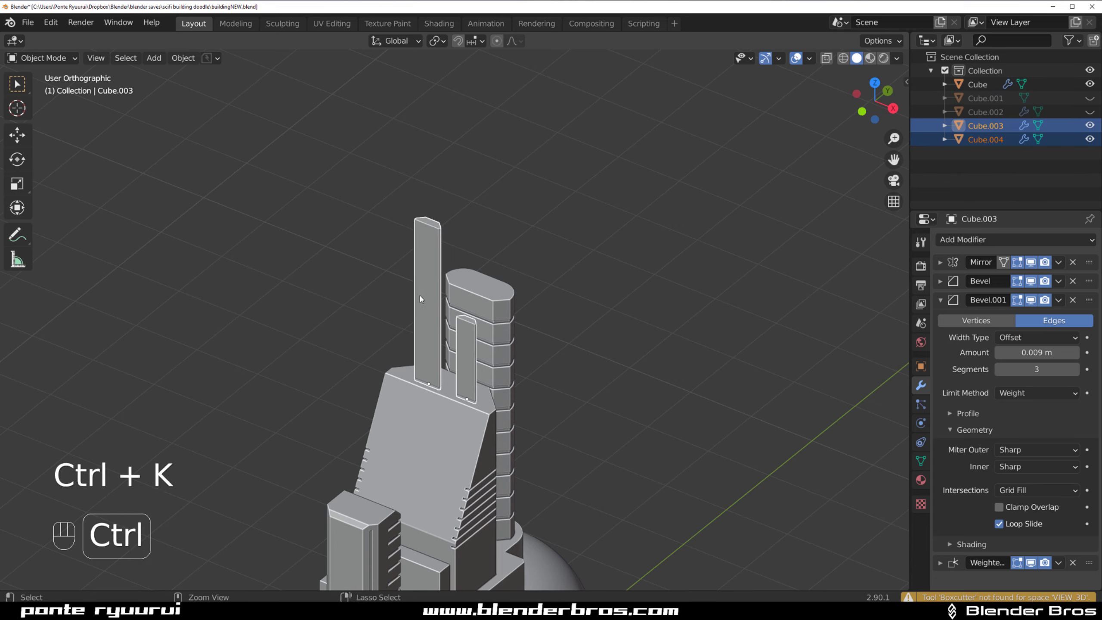
key(ctrl+j)
key(ctrl+k)
key(ctrl+z)
right_click(420, 296)
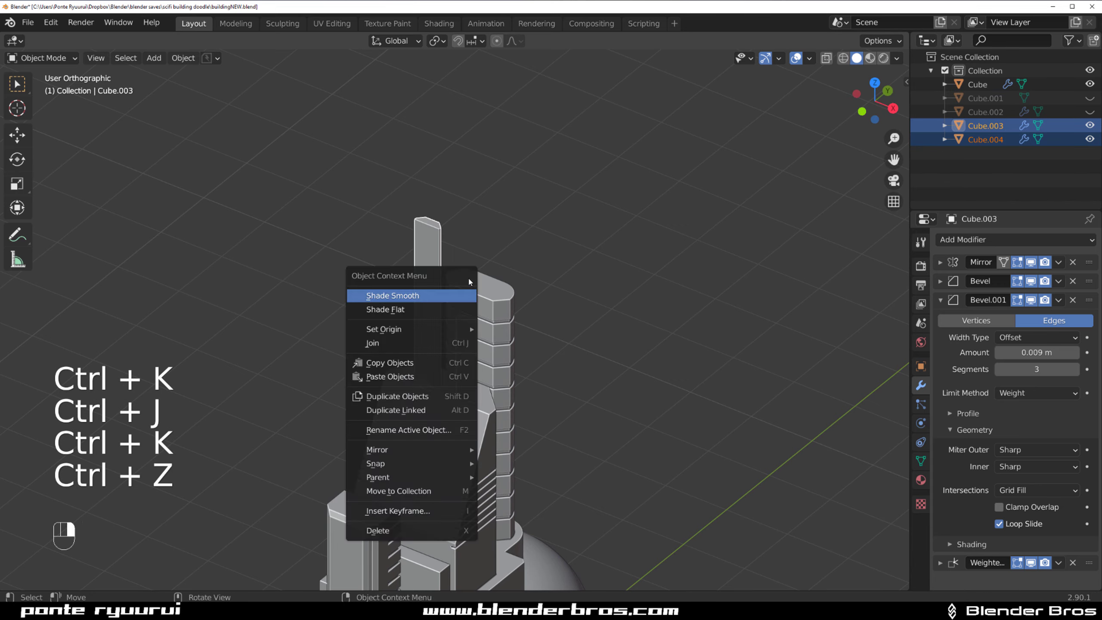
key(ctrl+j)
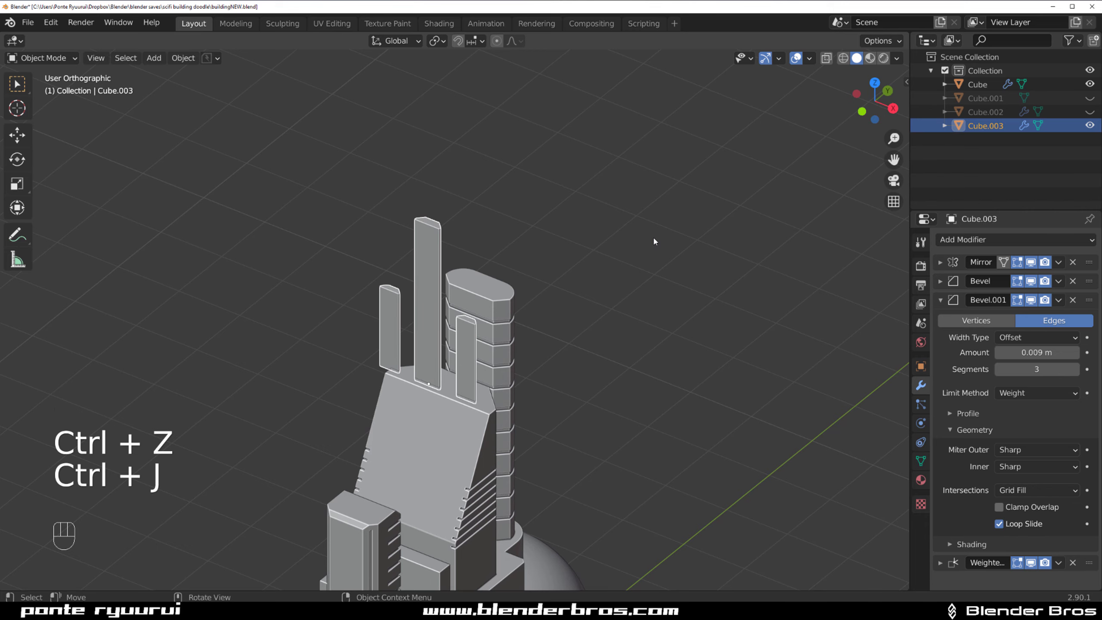
key(ctrl+z)
- Remove all modifiers from the tall column, including Mirror, both bevels and Weighted Normal
middle_drag(436, 285, 424, 248)
click(441, 238)
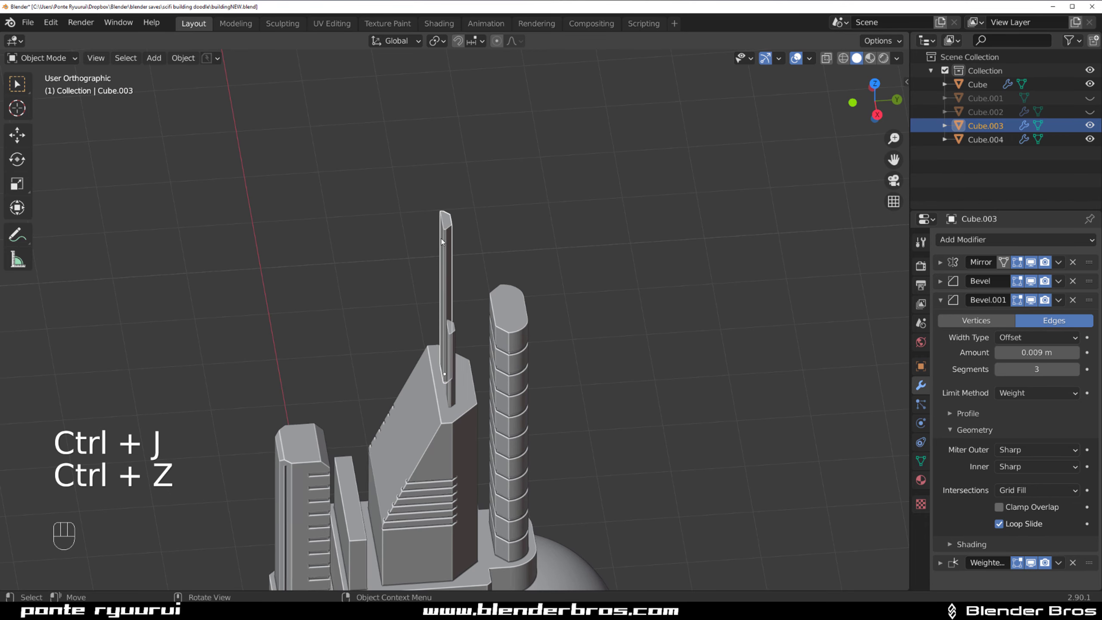
click(1073, 262)
click(1075, 264)
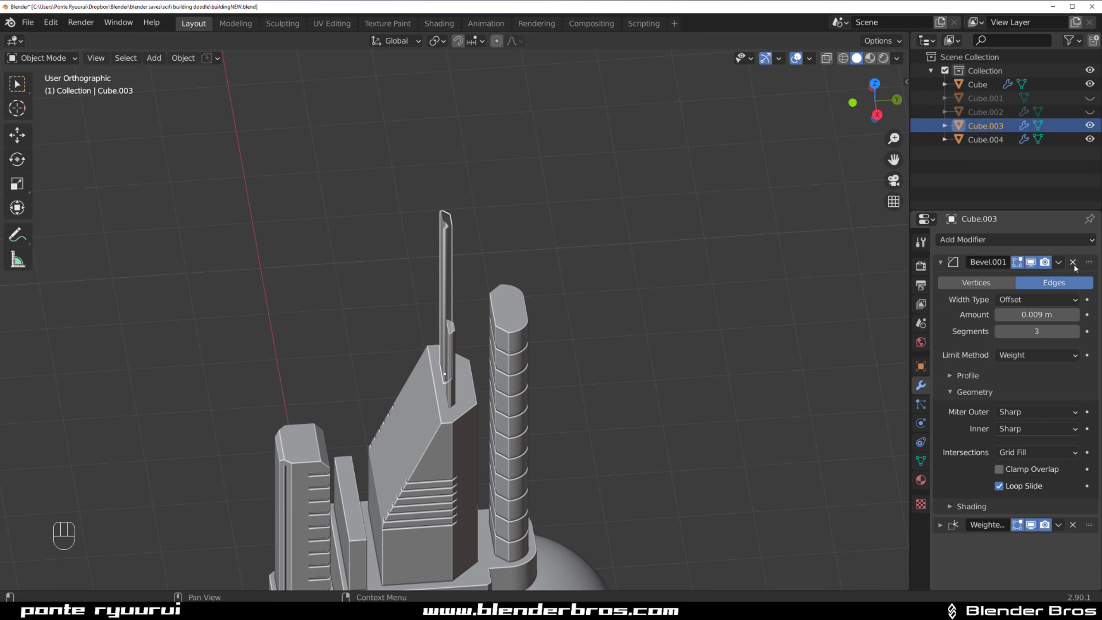
click(1072, 263)
click(1073, 262)
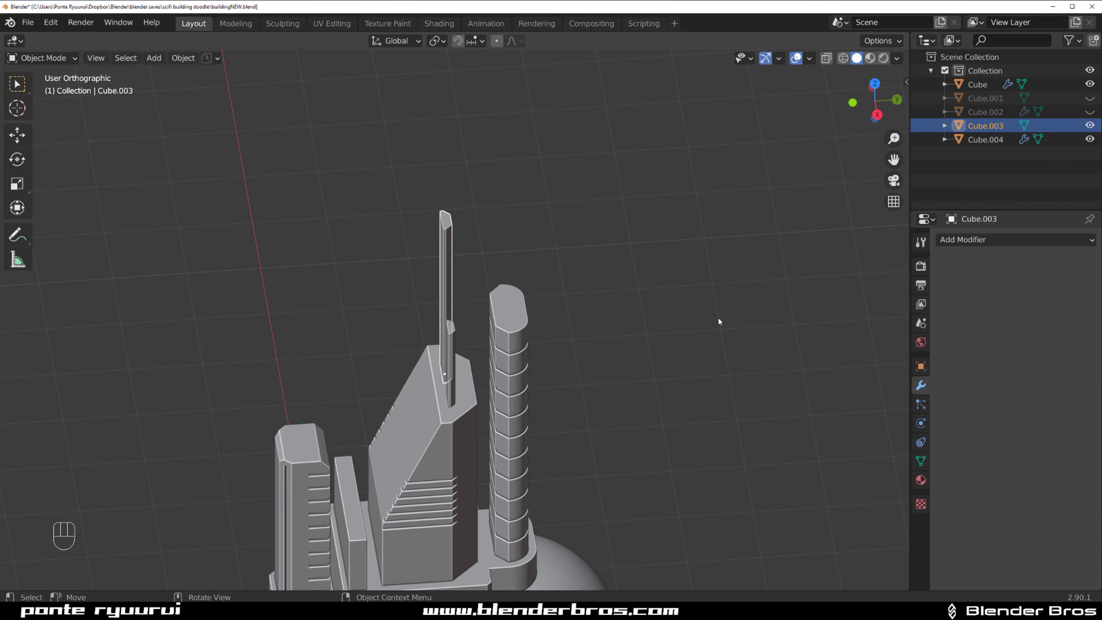
- Remove the Mirror, both Bevel and the Weighted Normal modifiers from the short column
click(450, 333)
click(1073, 262)
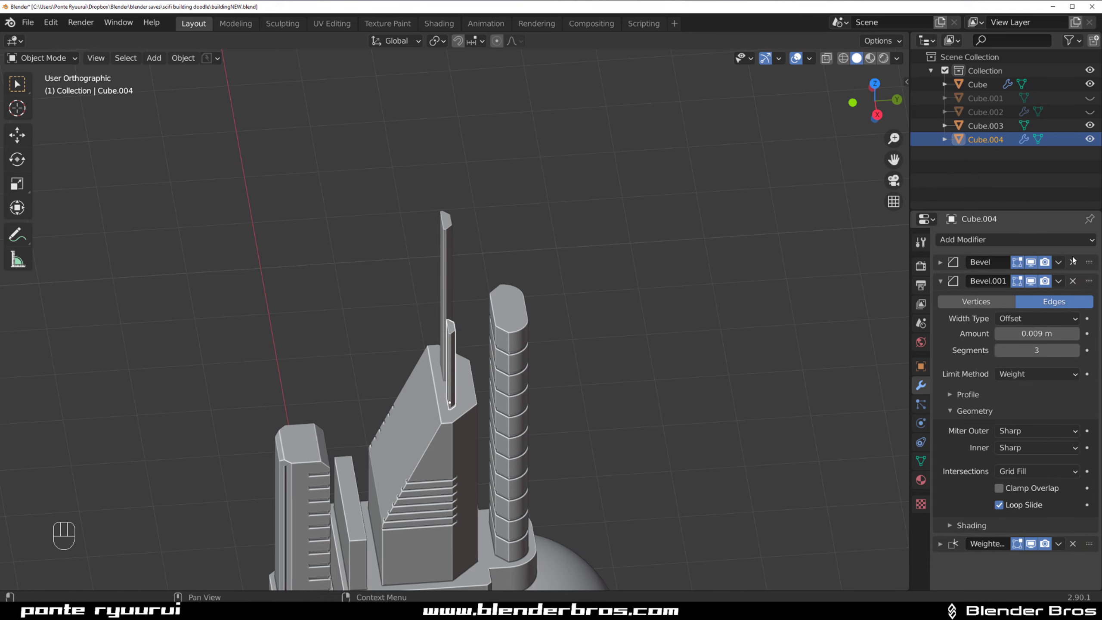
click(1073, 263)
click(1073, 263)
click(1073, 262)
- Select both columns on the slanted tower's roof together, with the tall one active
middle_drag(534, 322, 418, 281)
shift+click(394, 261)
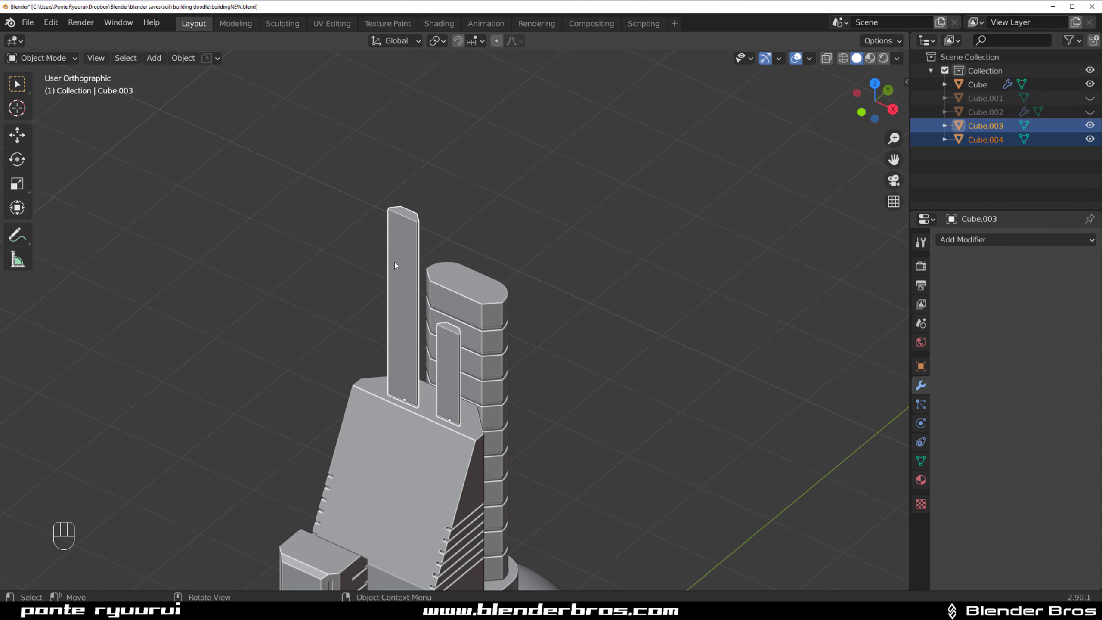